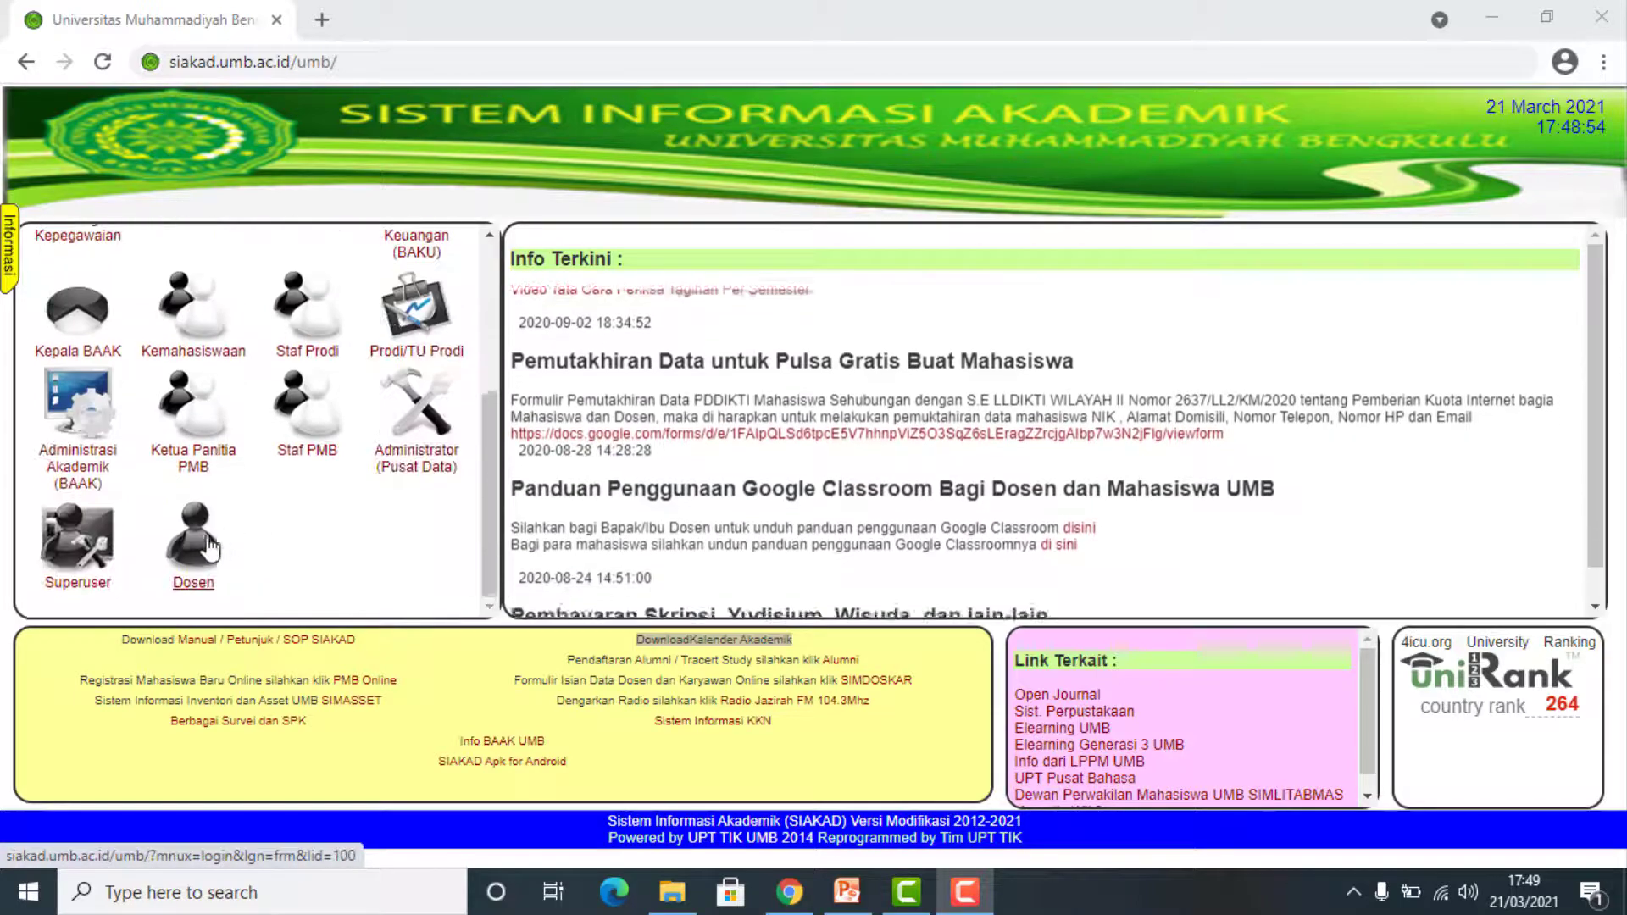
Log in to the academic system as Dosen with the login code, password and validation code.
{"action": "left_click", "coordinate": [195, 567]}
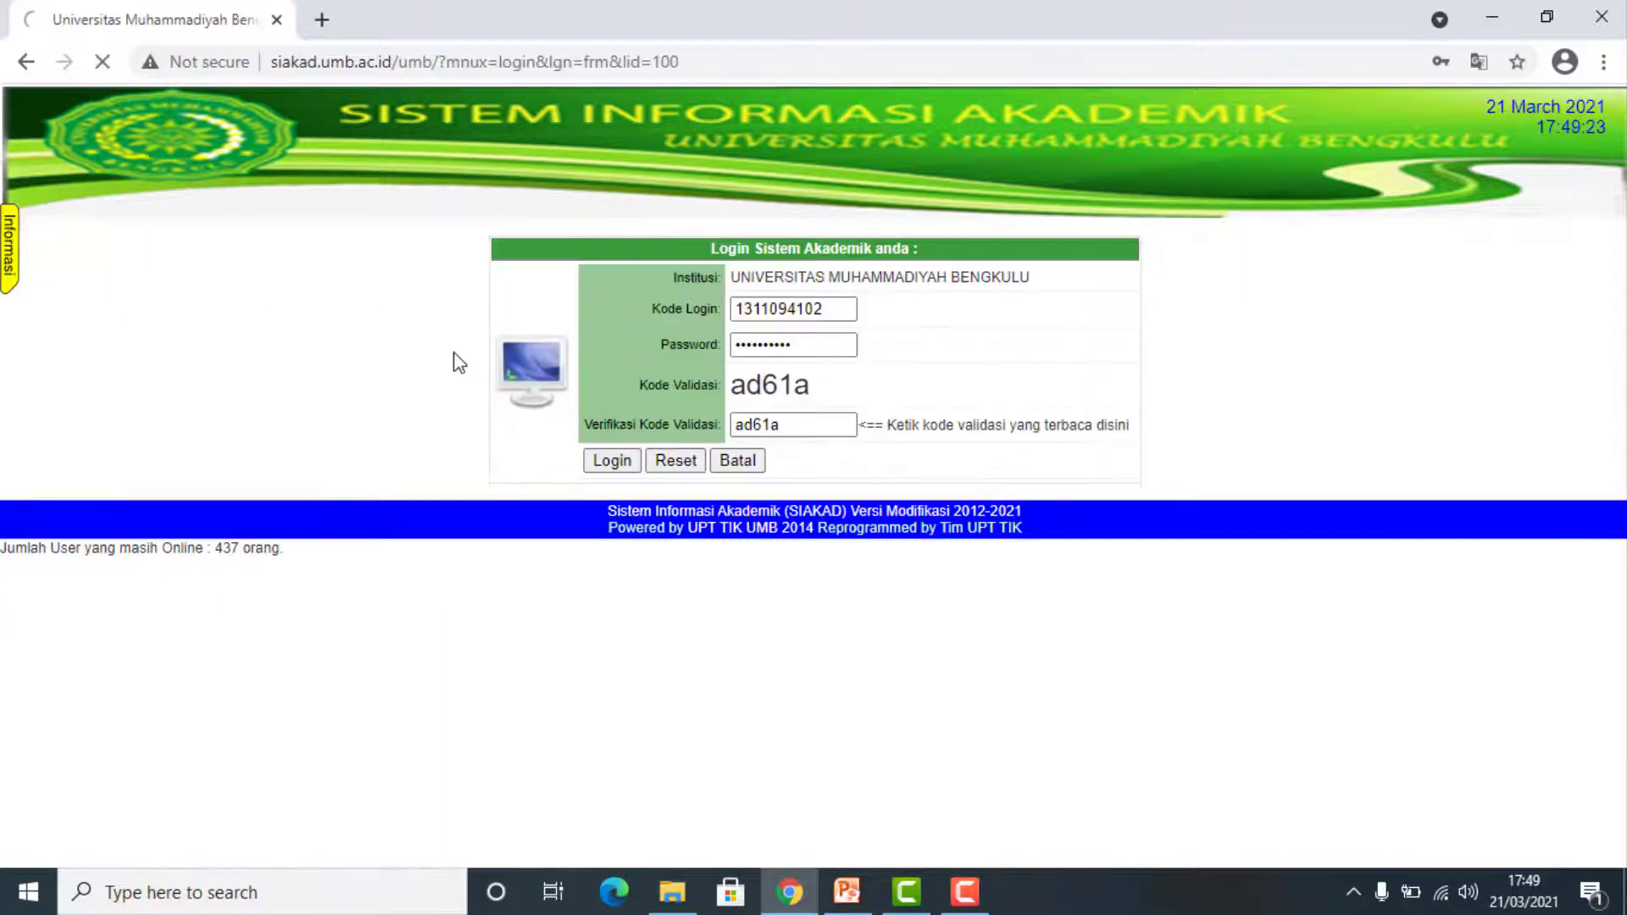
{"action": "key", "text": "Return"}
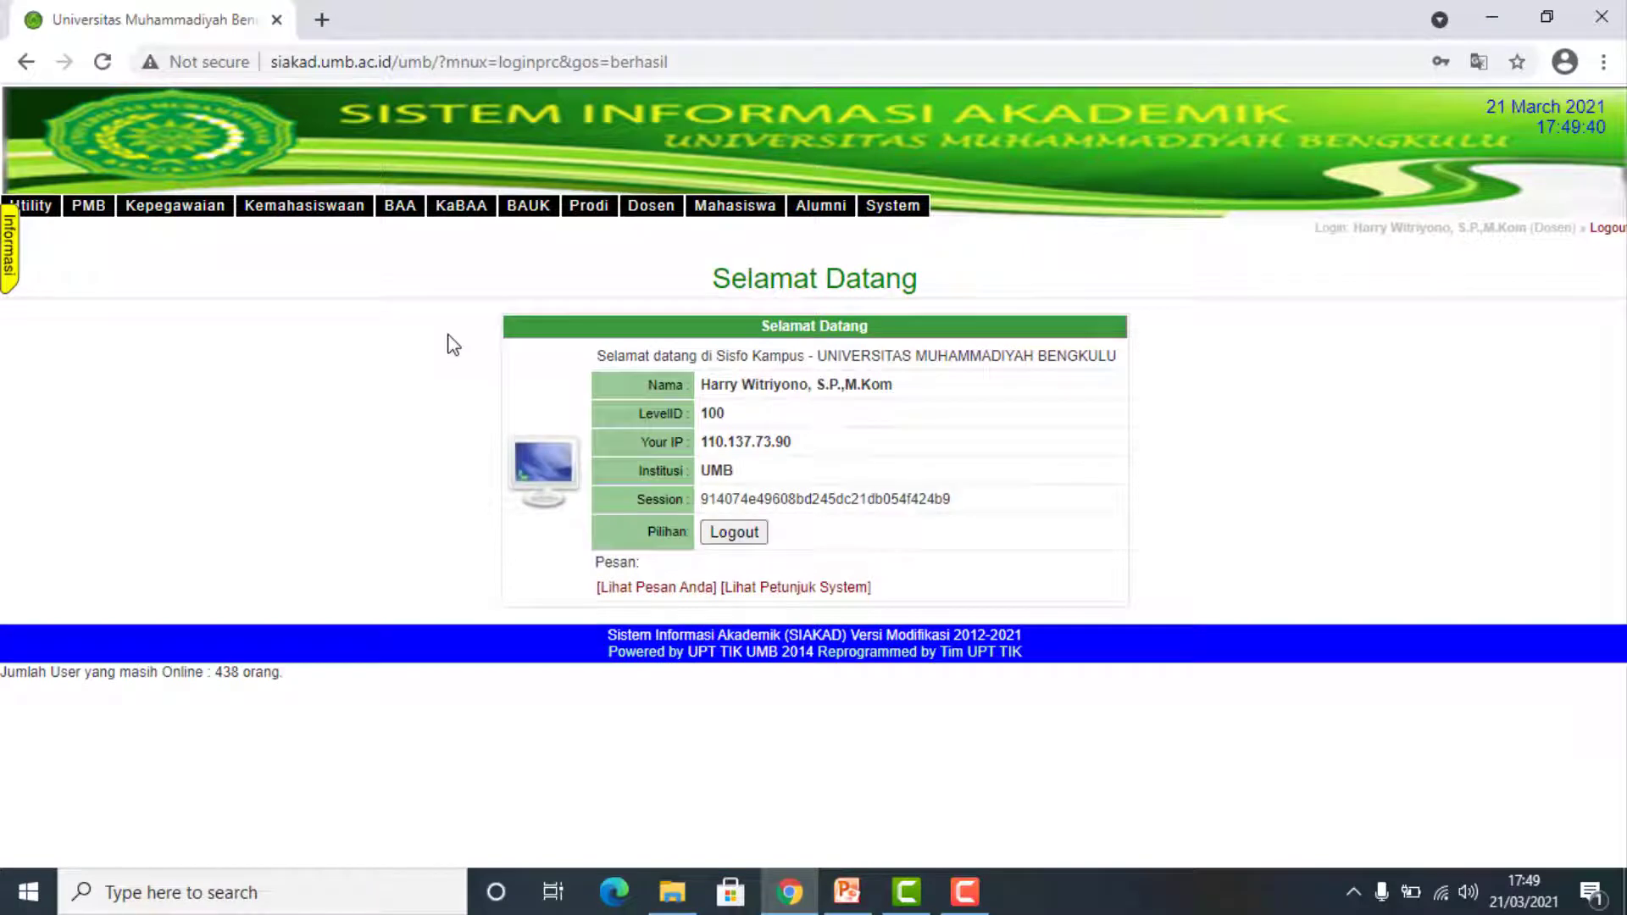
Open the lecturer's teaching schedule (Jadwal Mengajar) and display it for academic year 20202.
{"action": "mouse_move", "coordinate": [659, 207]}
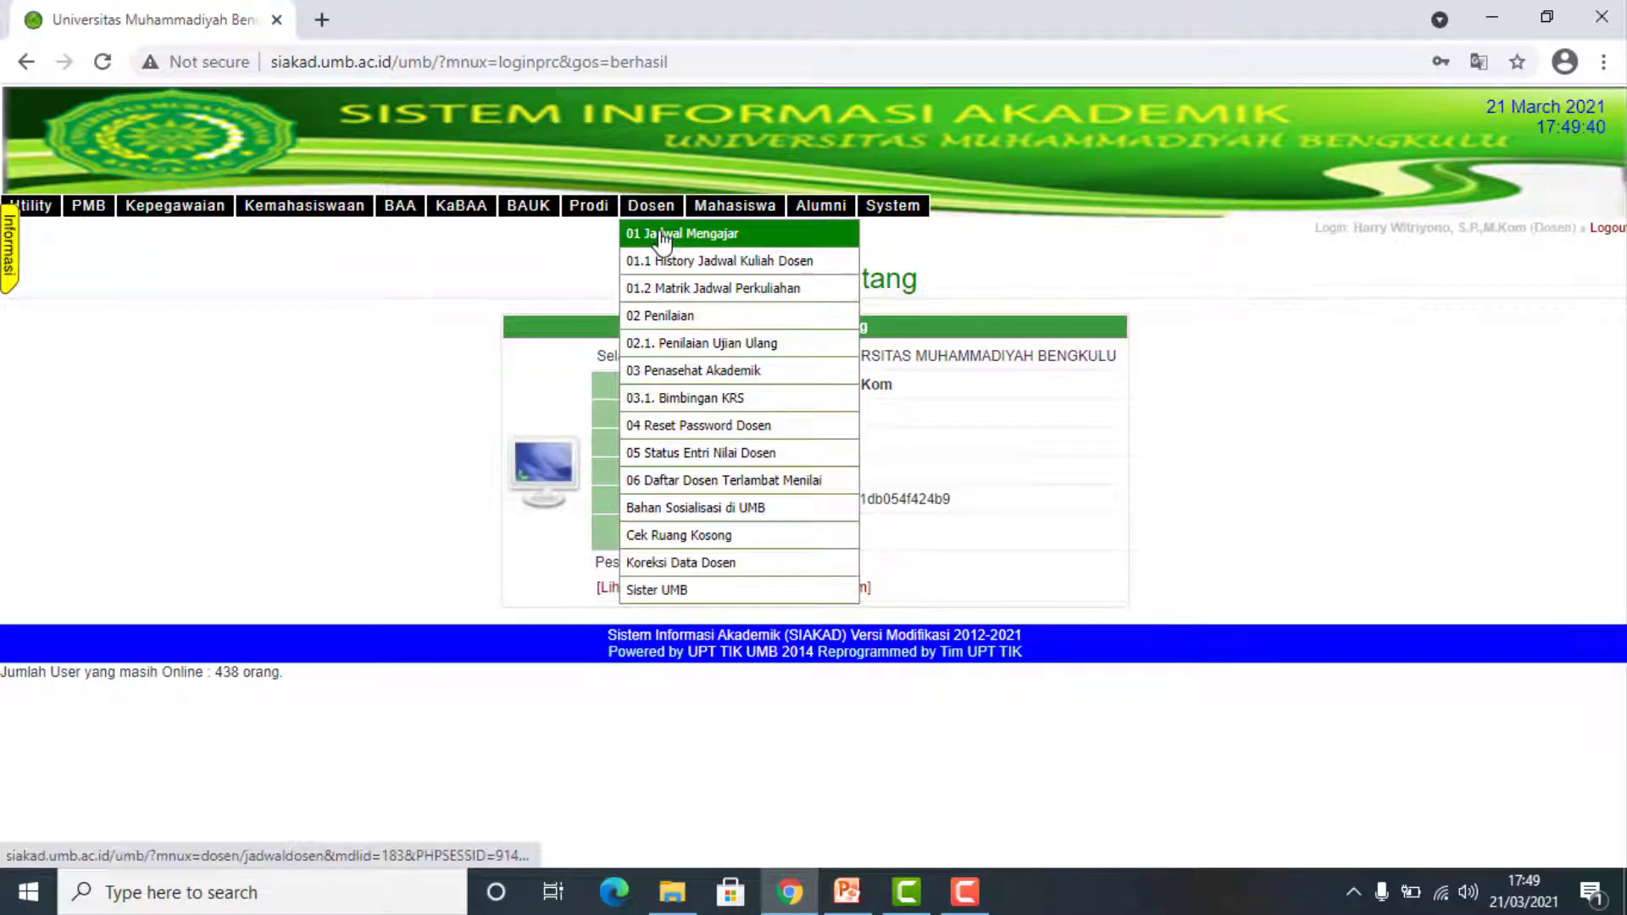
{"action": "left_click", "coordinate": [662, 235]}
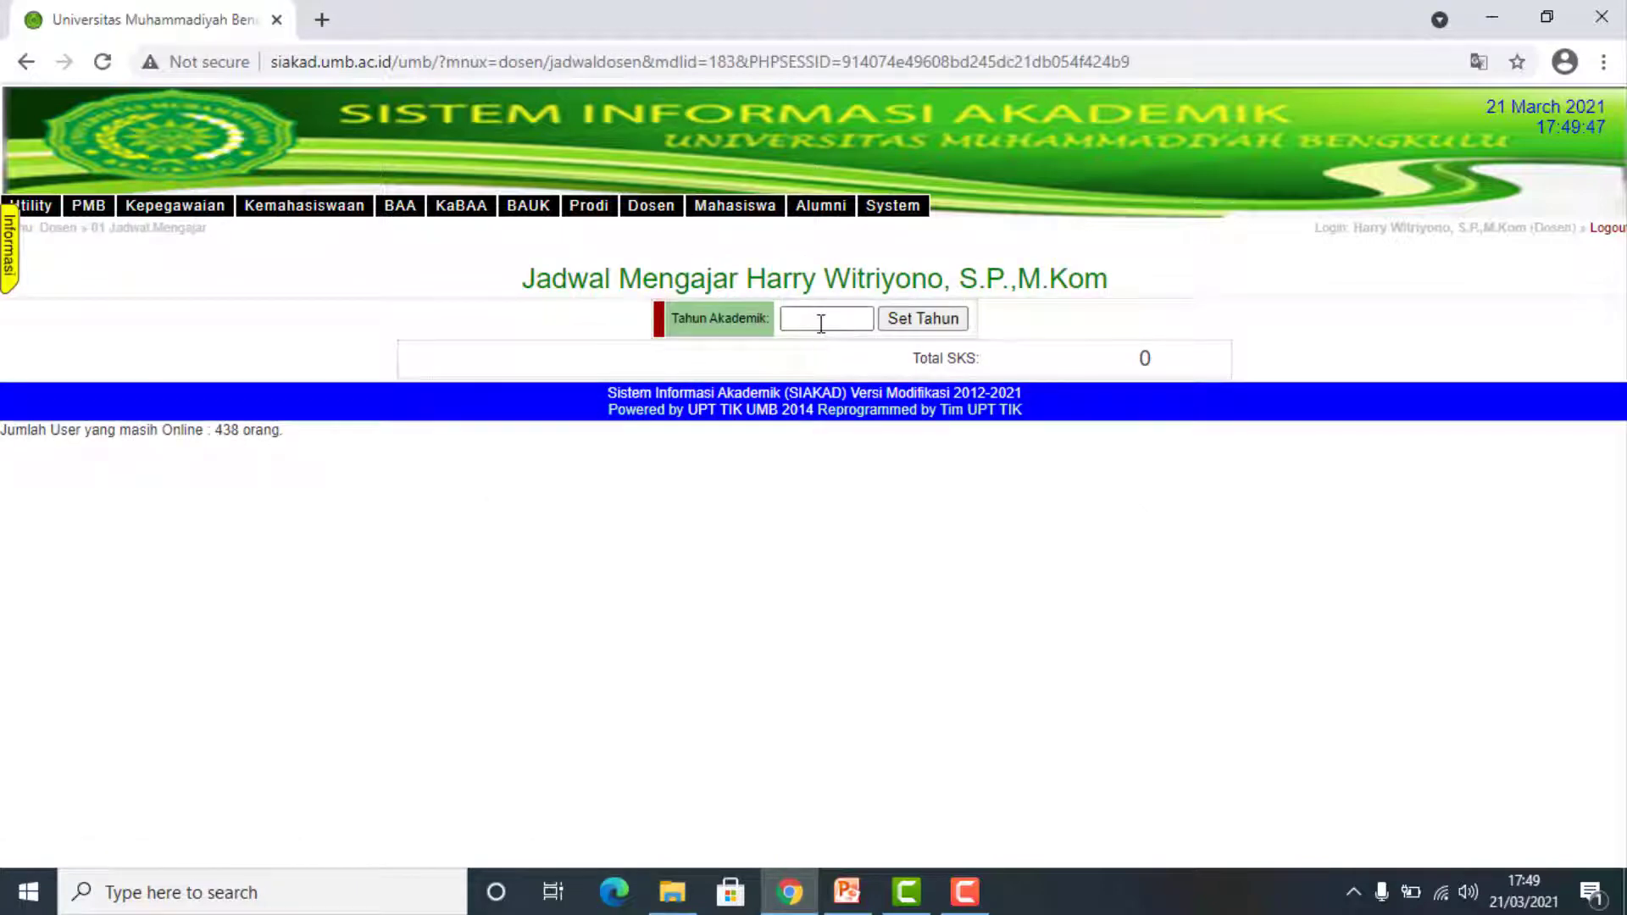
{"action": "left_click", "coordinate": [821, 324]}
{"action": "left_click", "coordinate": [847, 409]}
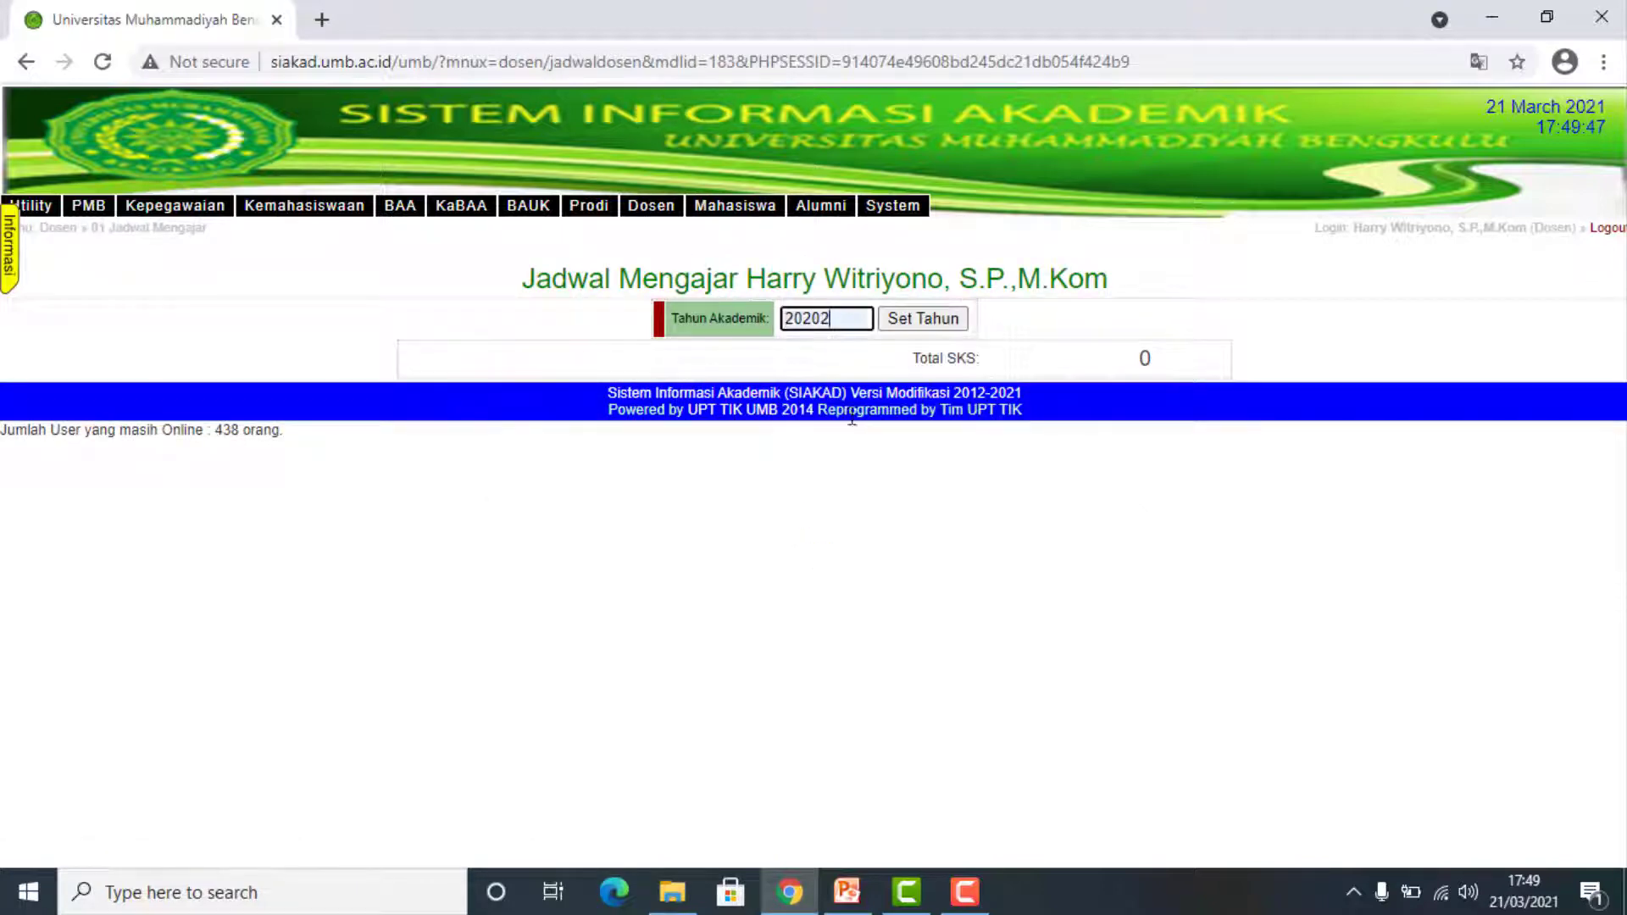
{"action": "left_click", "coordinate": [898, 323]}
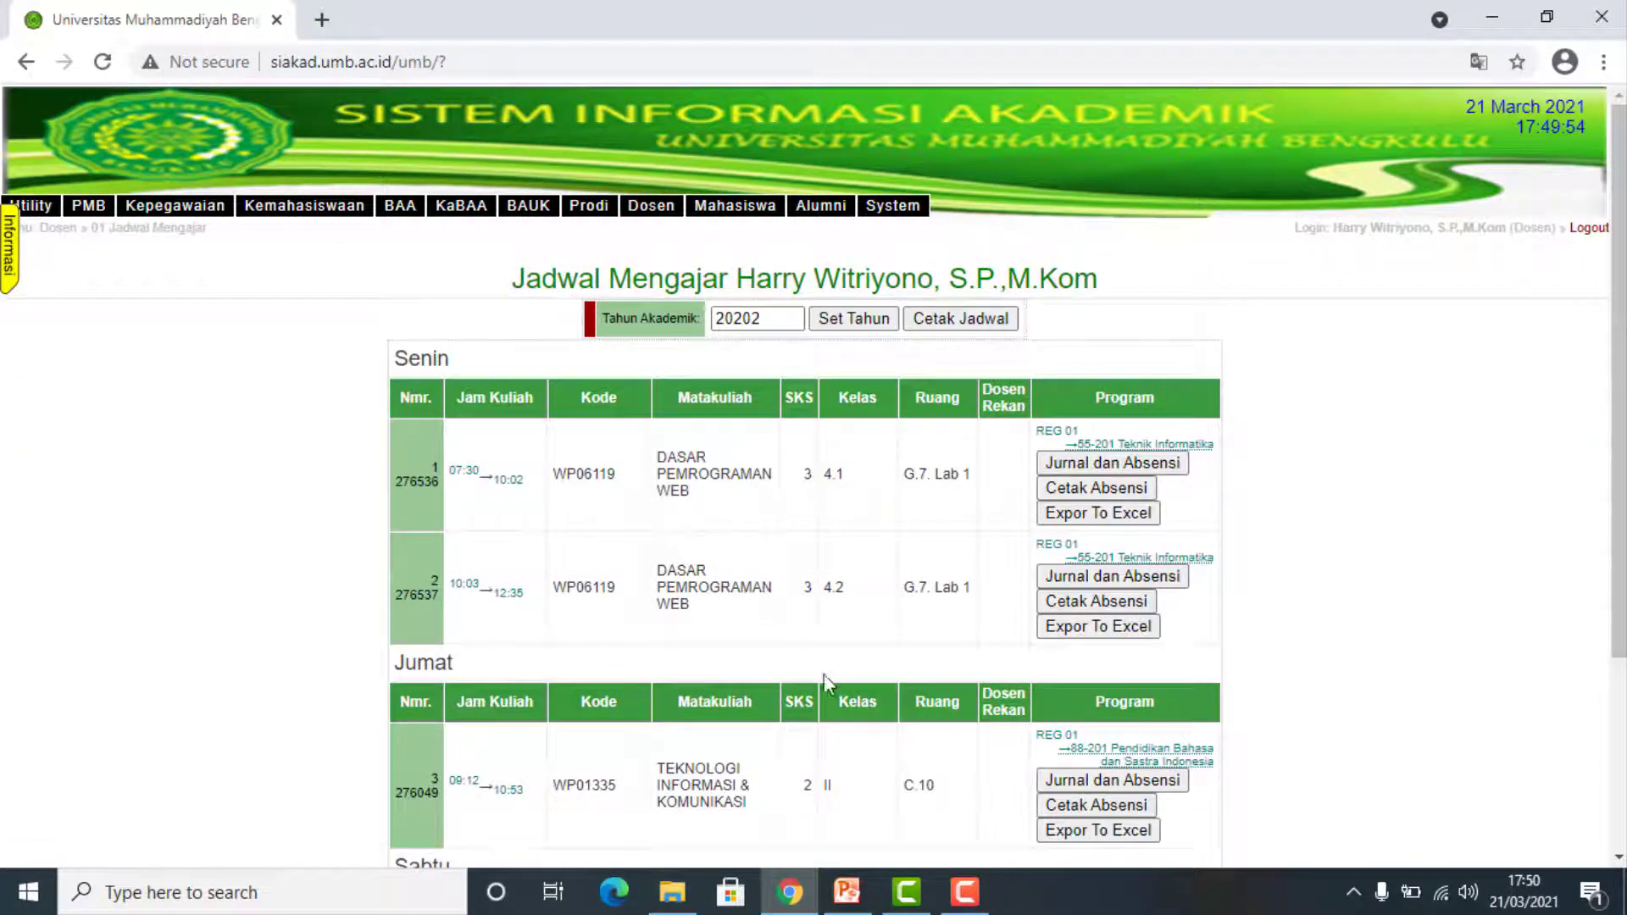
Open the journal and attendance page for Friday's class II of TEKNOLOGI INFORMASI & KOMUNIKASI.
{"action": "scroll", "coordinate": [734, 697], "scroll_direction": "down", "scroll_amount": 2}
{"action": "scroll", "coordinate": [734, 697], "scroll_direction": "down", "scroll_amount": 2}
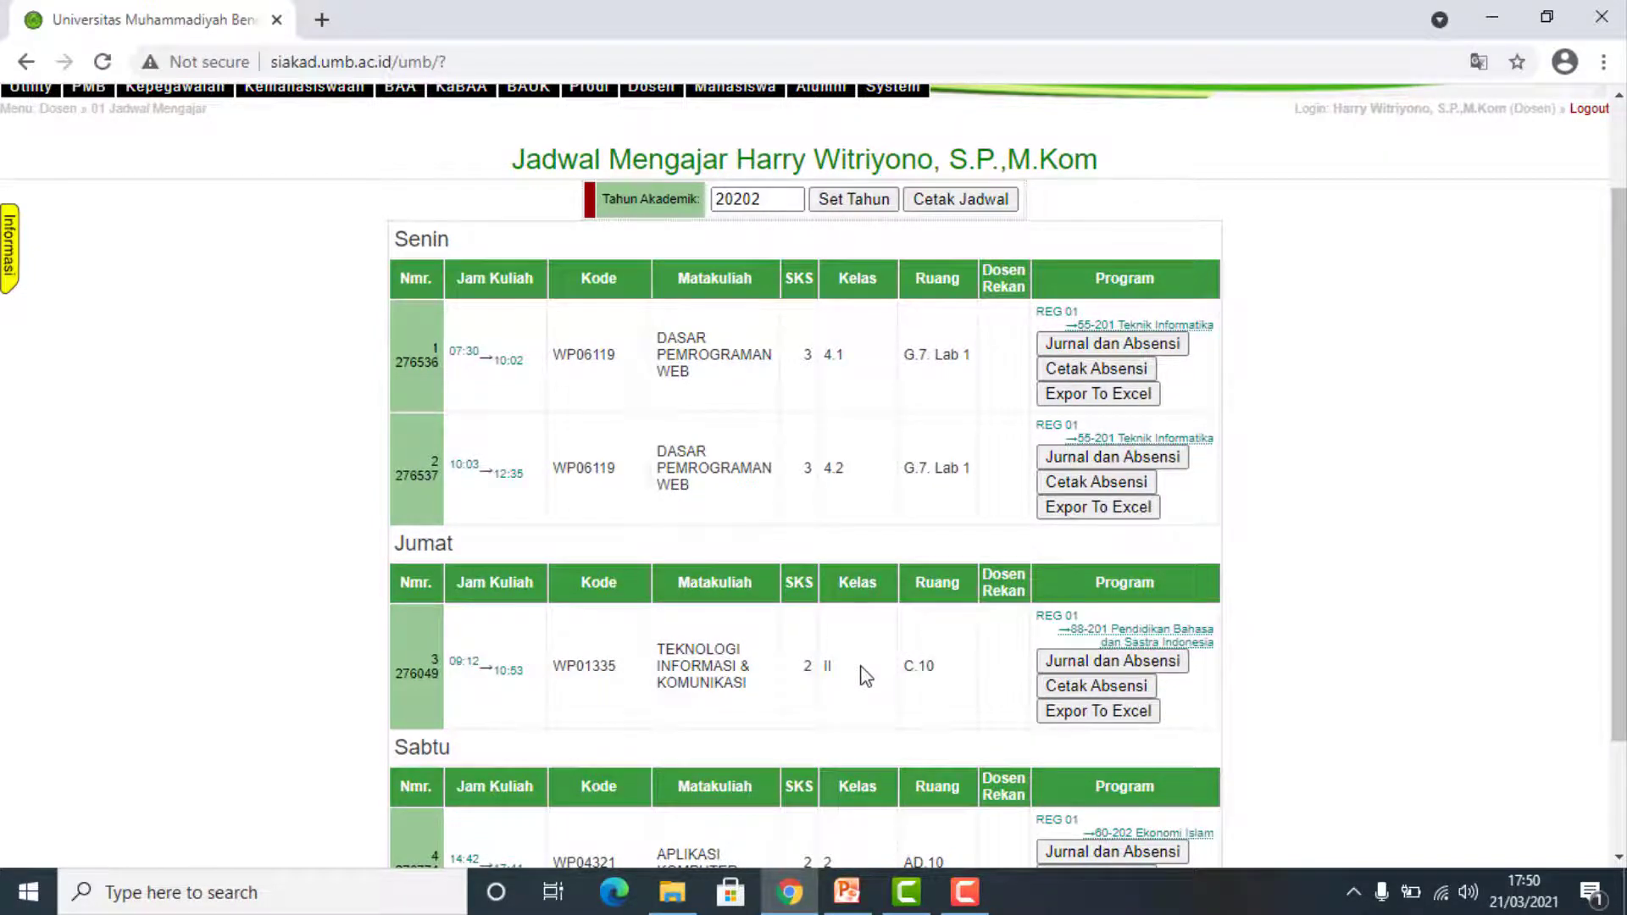
{"action": "scroll", "coordinate": [861, 669], "scroll_direction": "down", "scroll_amount": 3}
{"action": "scroll", "coordinate": [852, 634], "scroll_direction": "up", "scroll_amount": 3}
{"action": "left_click", "coordinate": [1088, 663]}
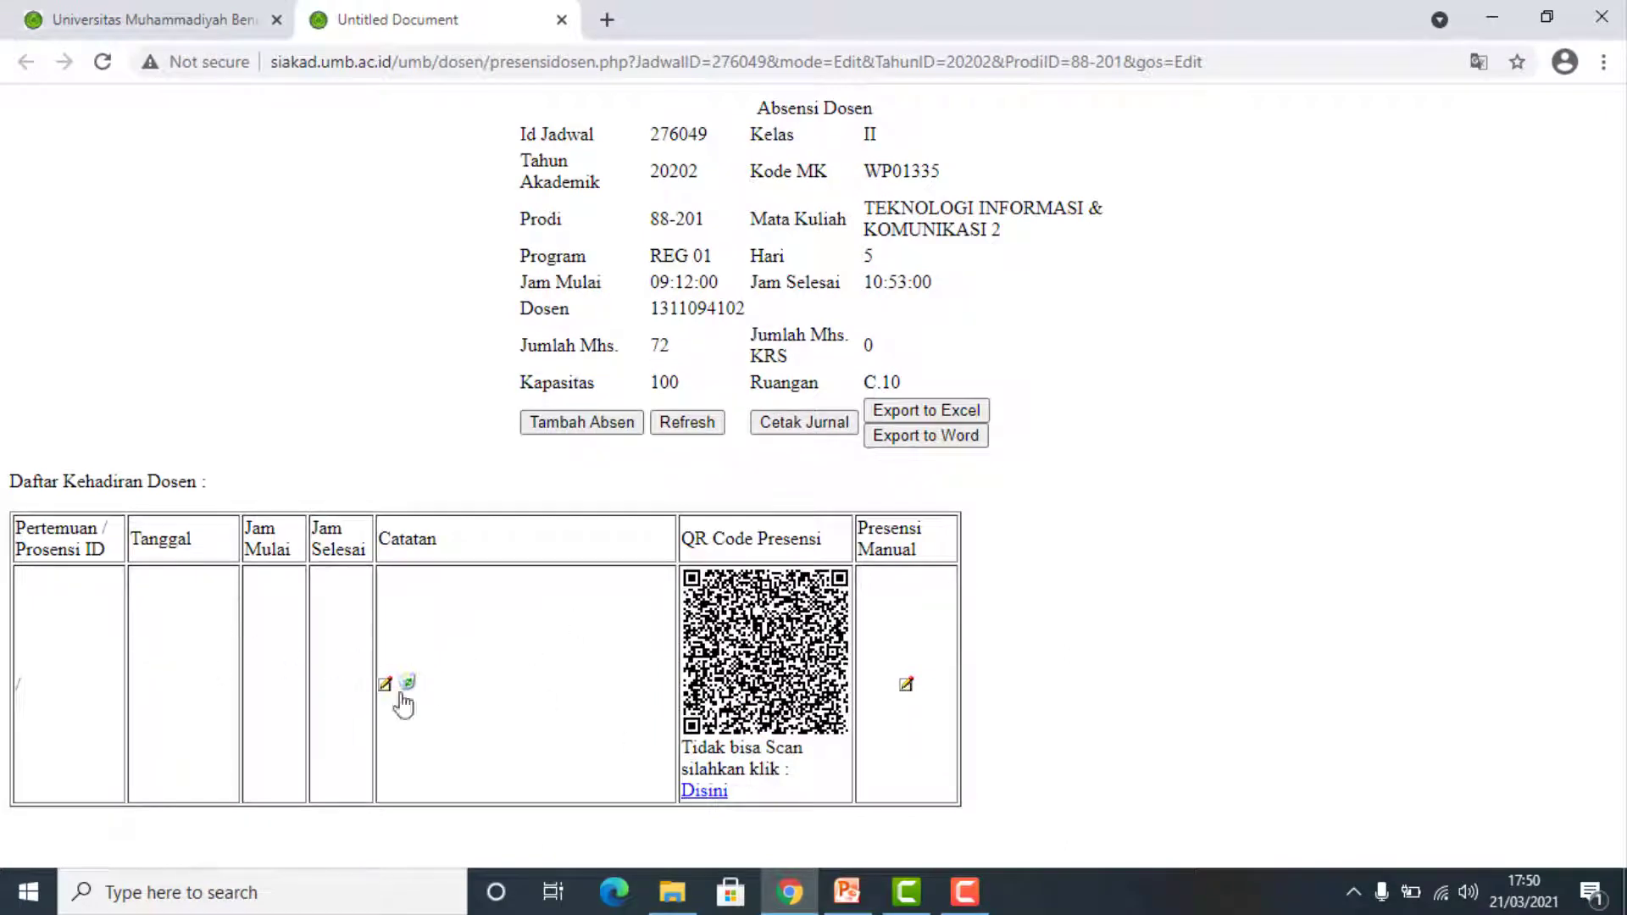
Start a new lecturer attendance entry with Pertemuan 1 and check its date against the system calendar.
{"action": "left_click", "coordinate": [575, 424]}
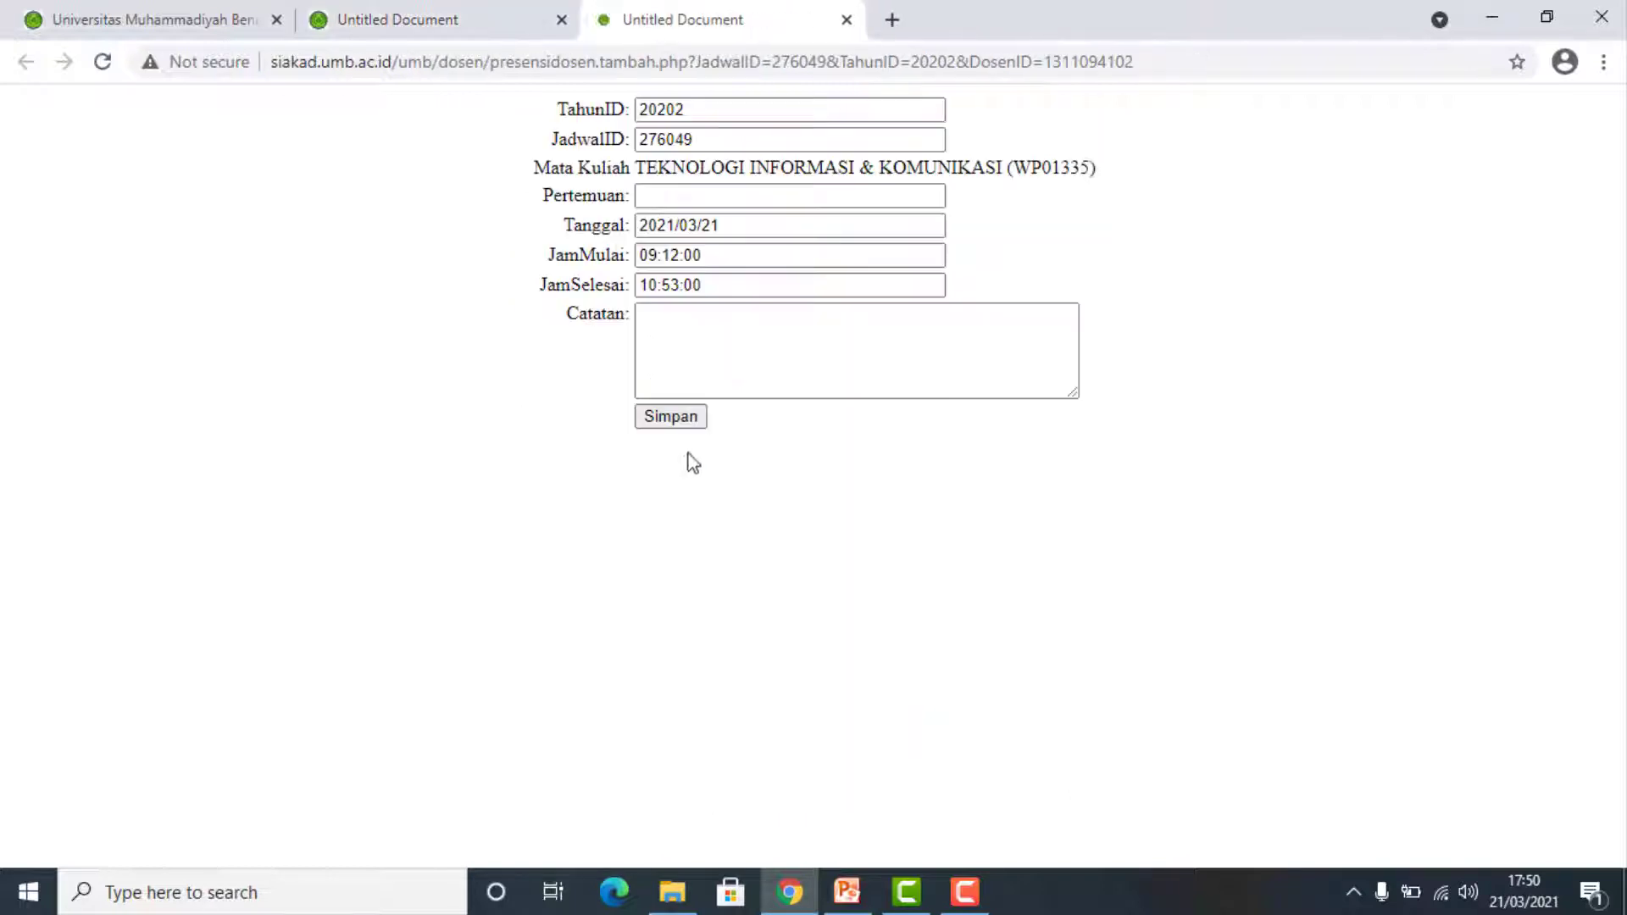
{"action": "left_click", "coordinate": [752, 197]}
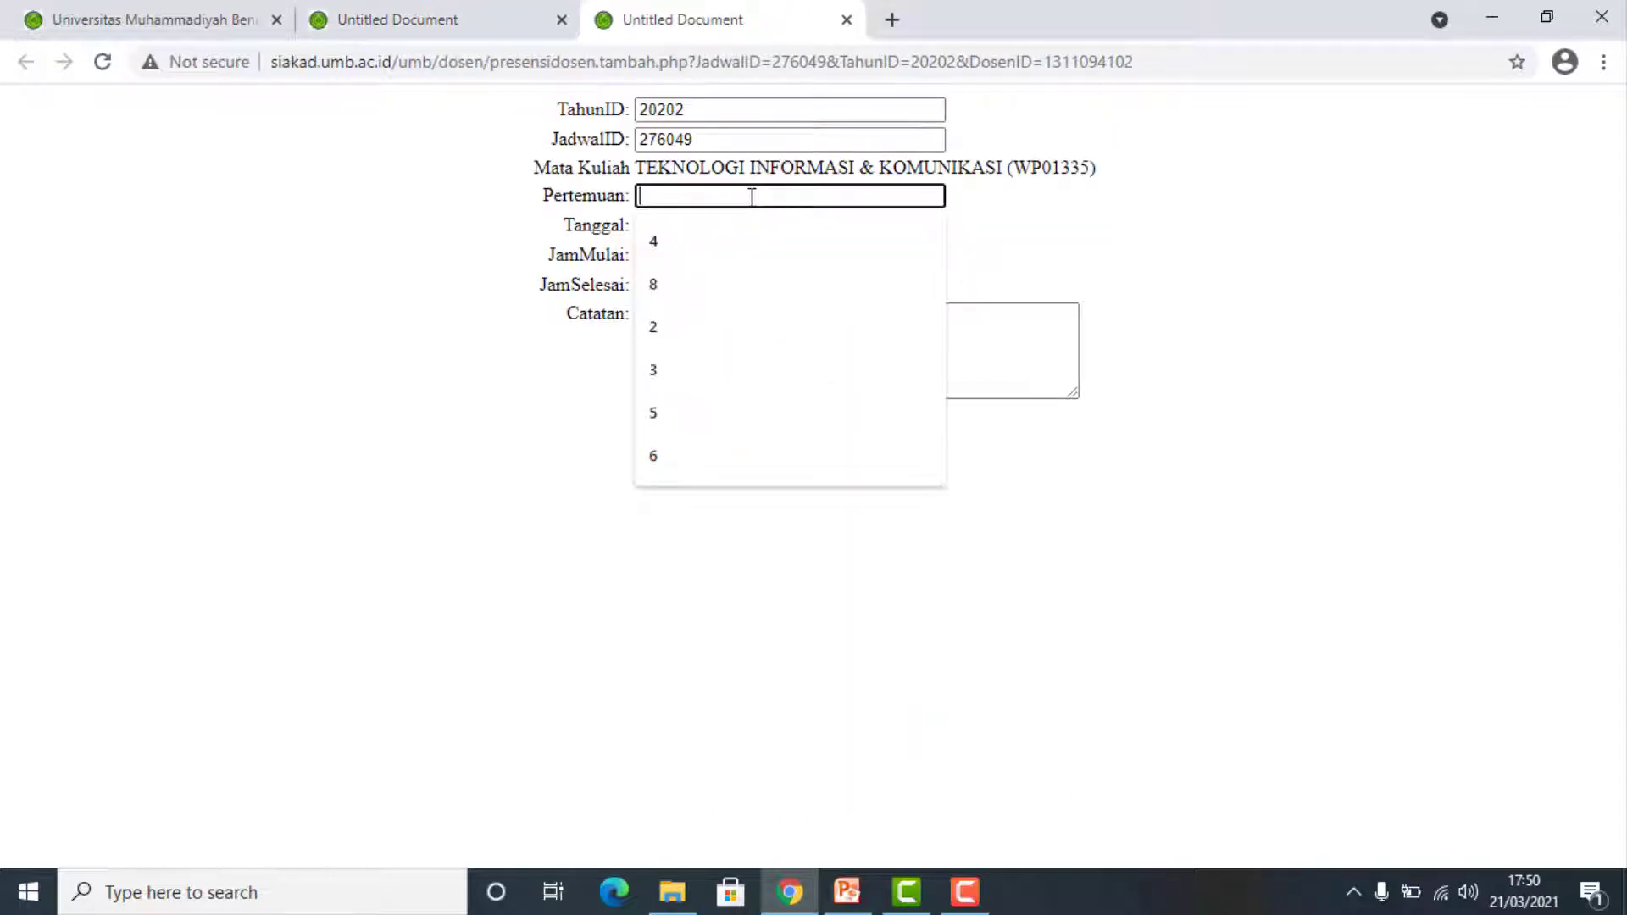
{"action": "type", "text": "1"}
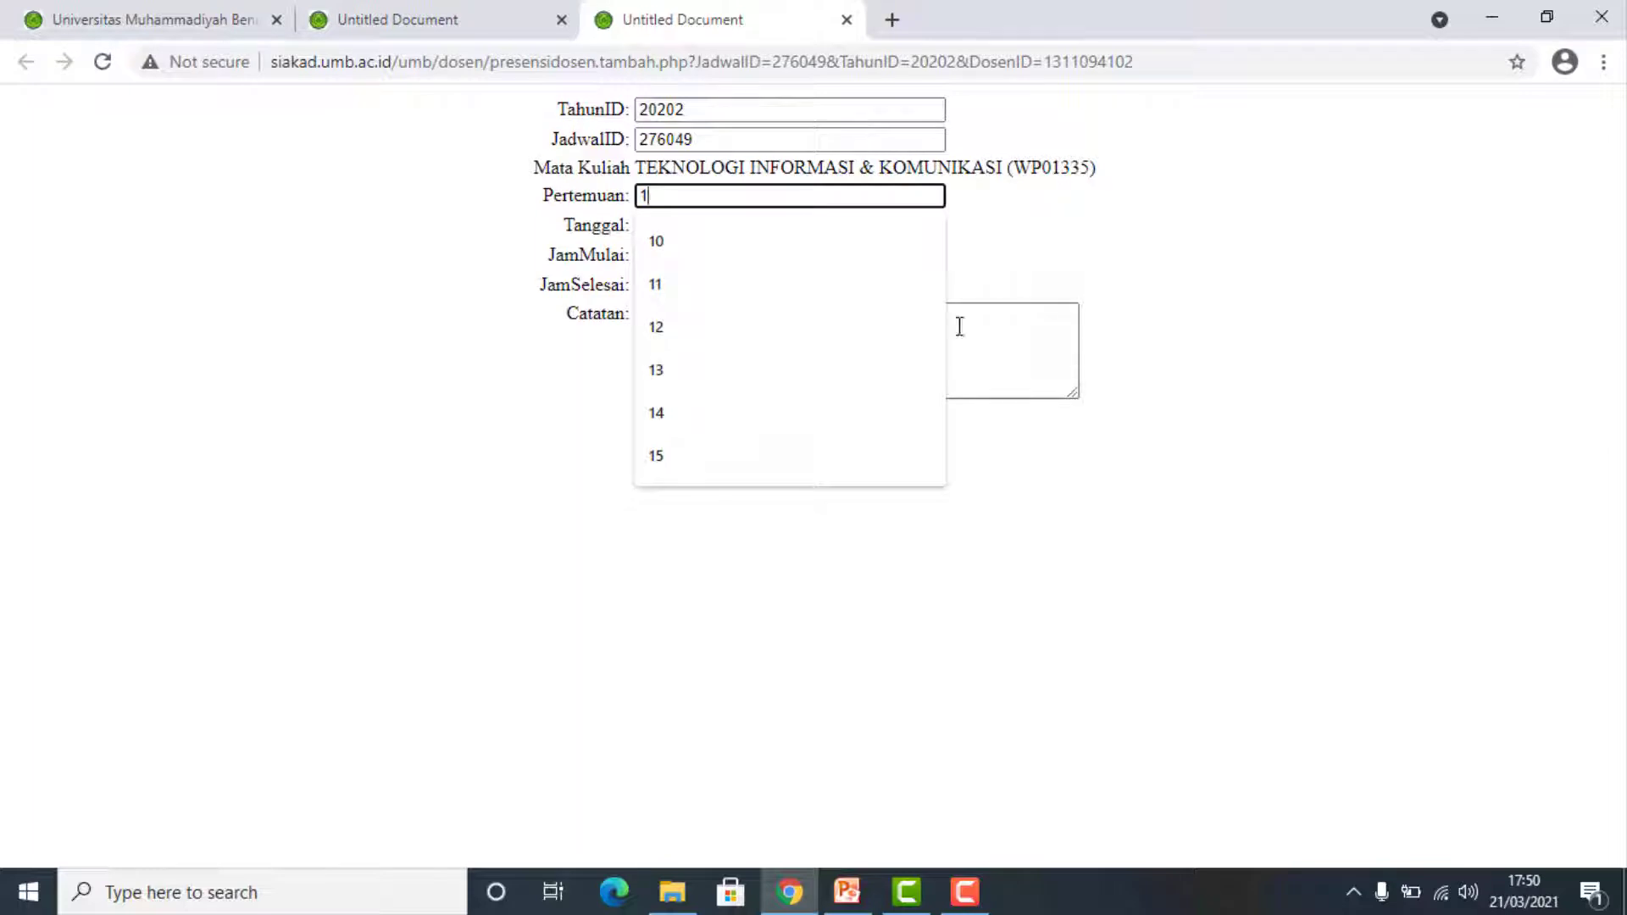
{"action": "left_click", "coordinate": [1010, 352]}
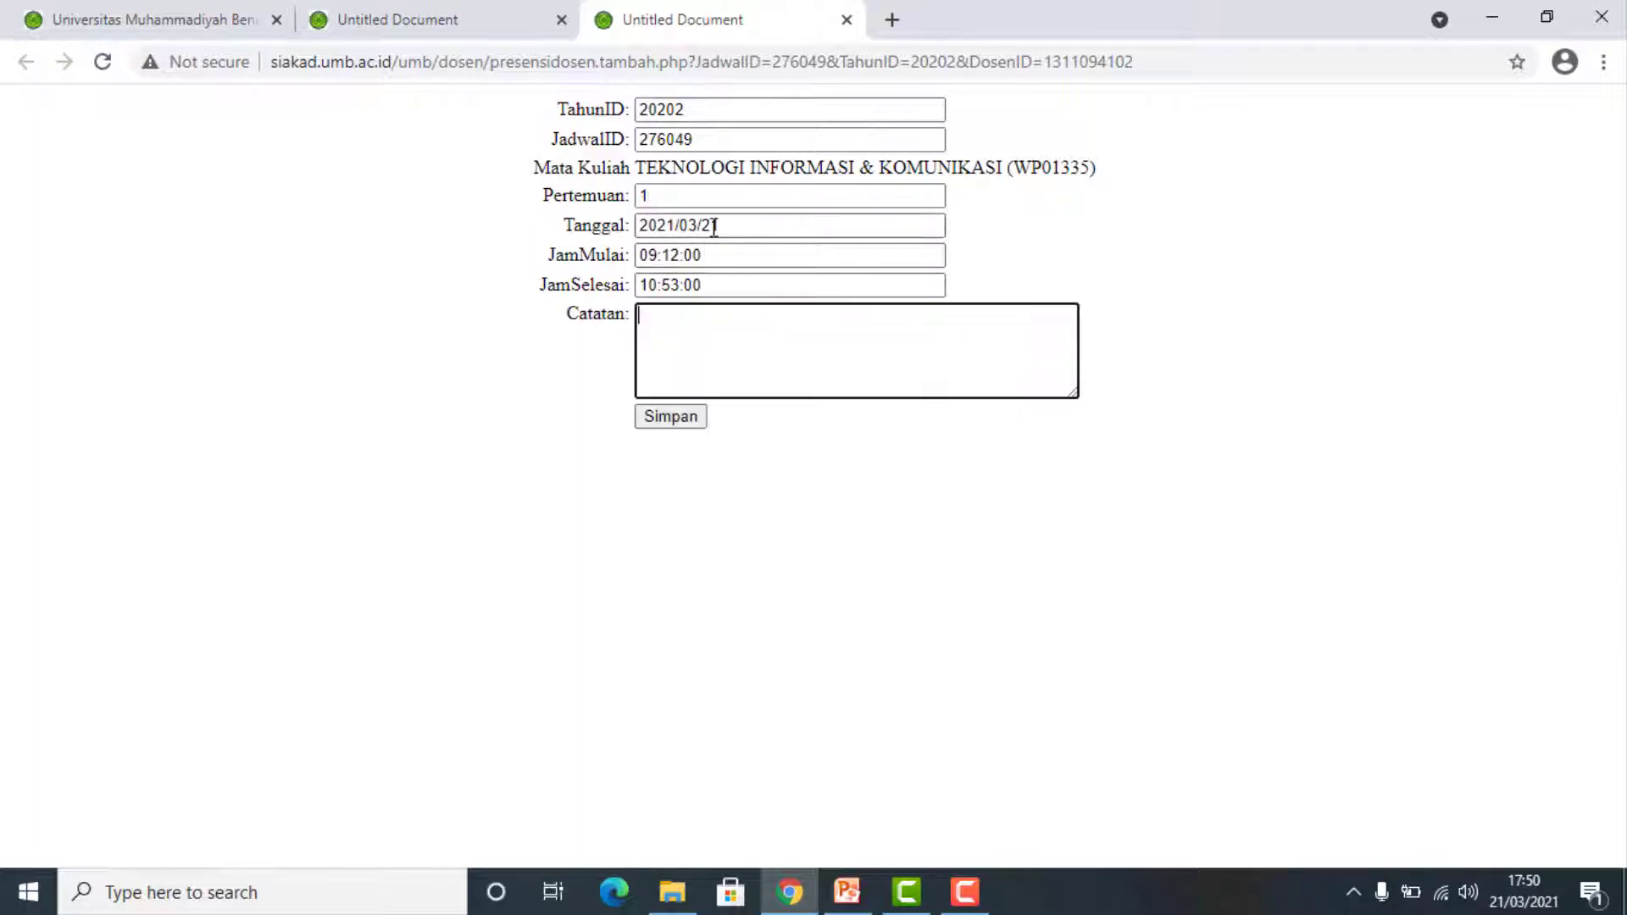
{"action": "left_click_drag", "start_coordinate": [712, 226], "coordinate": [723, 226]}
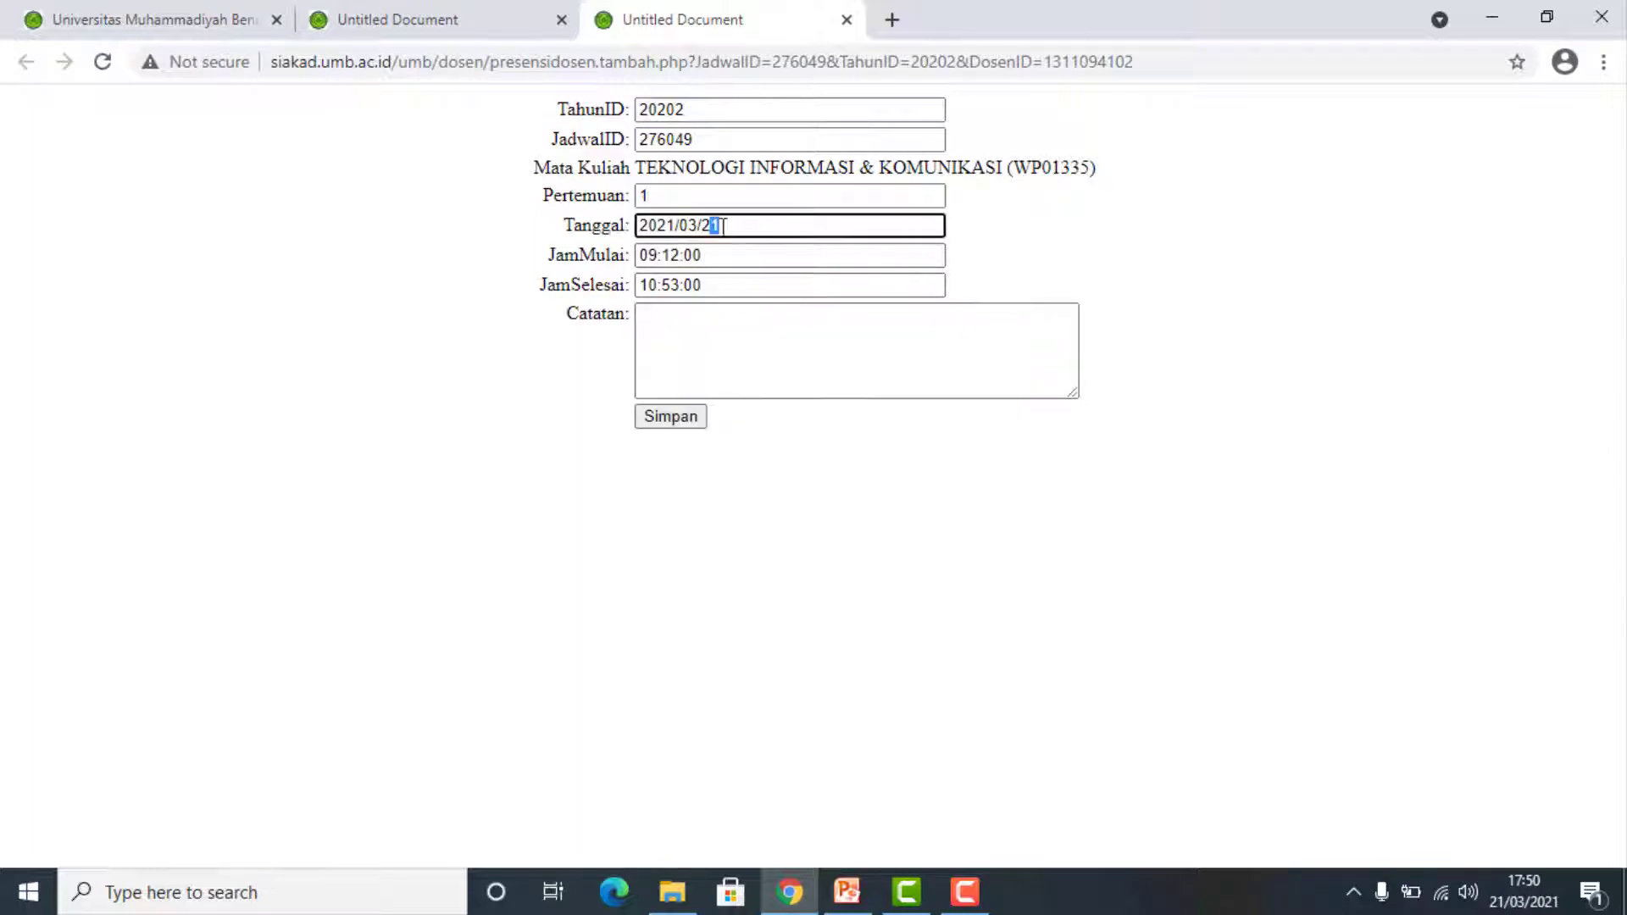
{"action": "left_click", "coordinate": [1524, 891]}
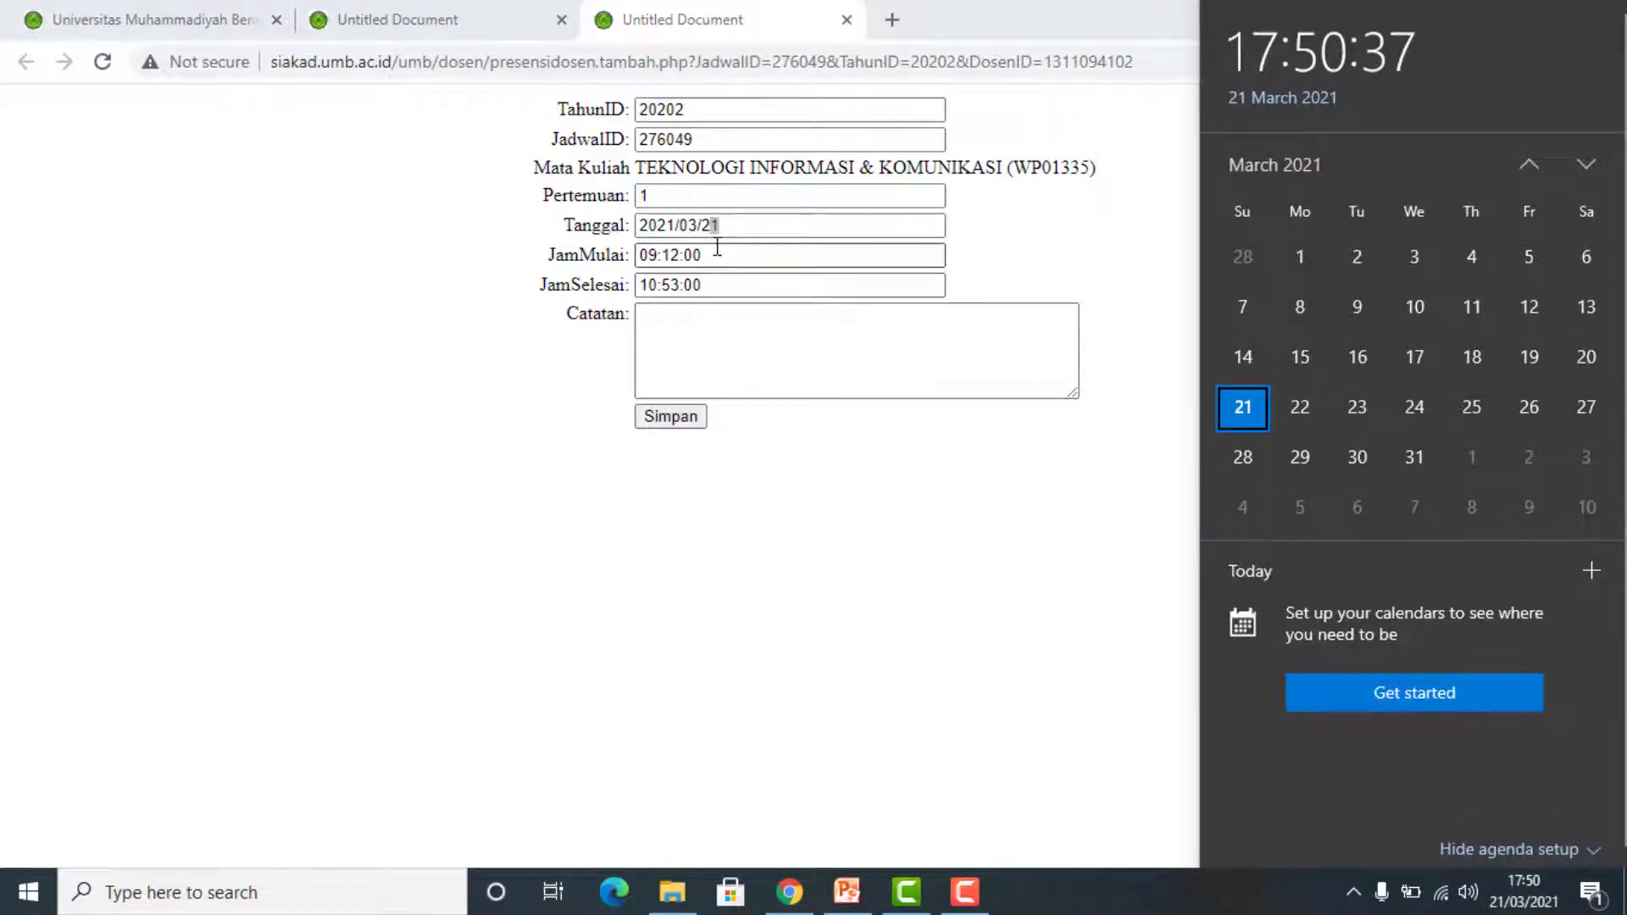
Paste "Peranan Teknologi Informatika dan Komunikasi pada" as the entry's Catatan, save it and refresh the attendance list.
{"action": "left_click", "coordinate": [726, 332]}
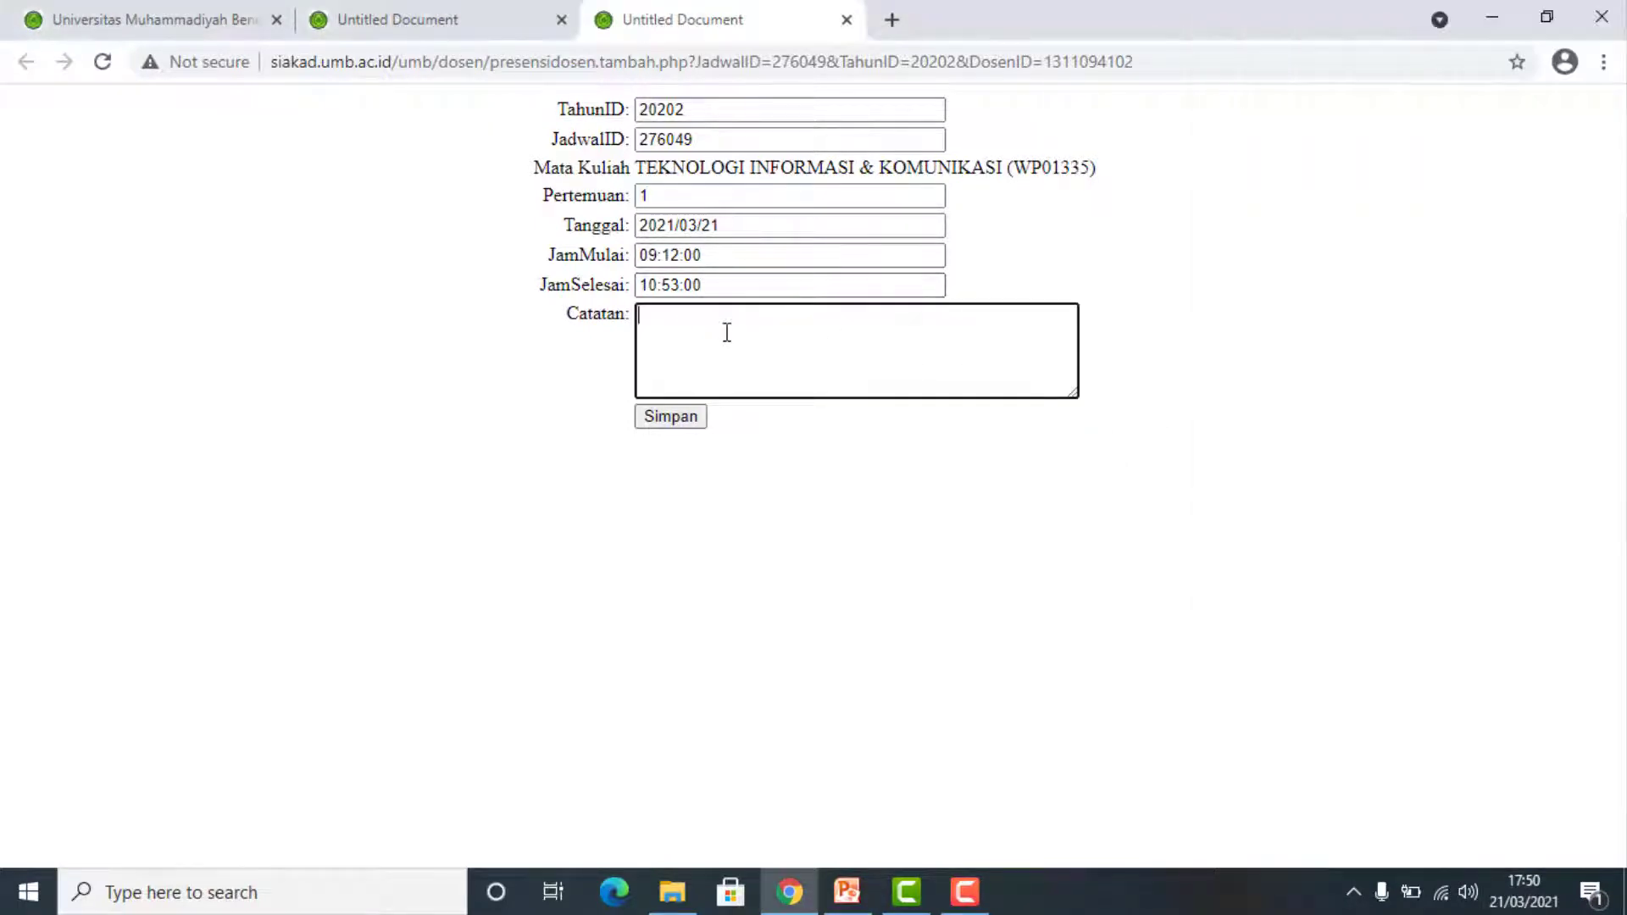
{"action": "right_click", "coordinate": [719, 333]}
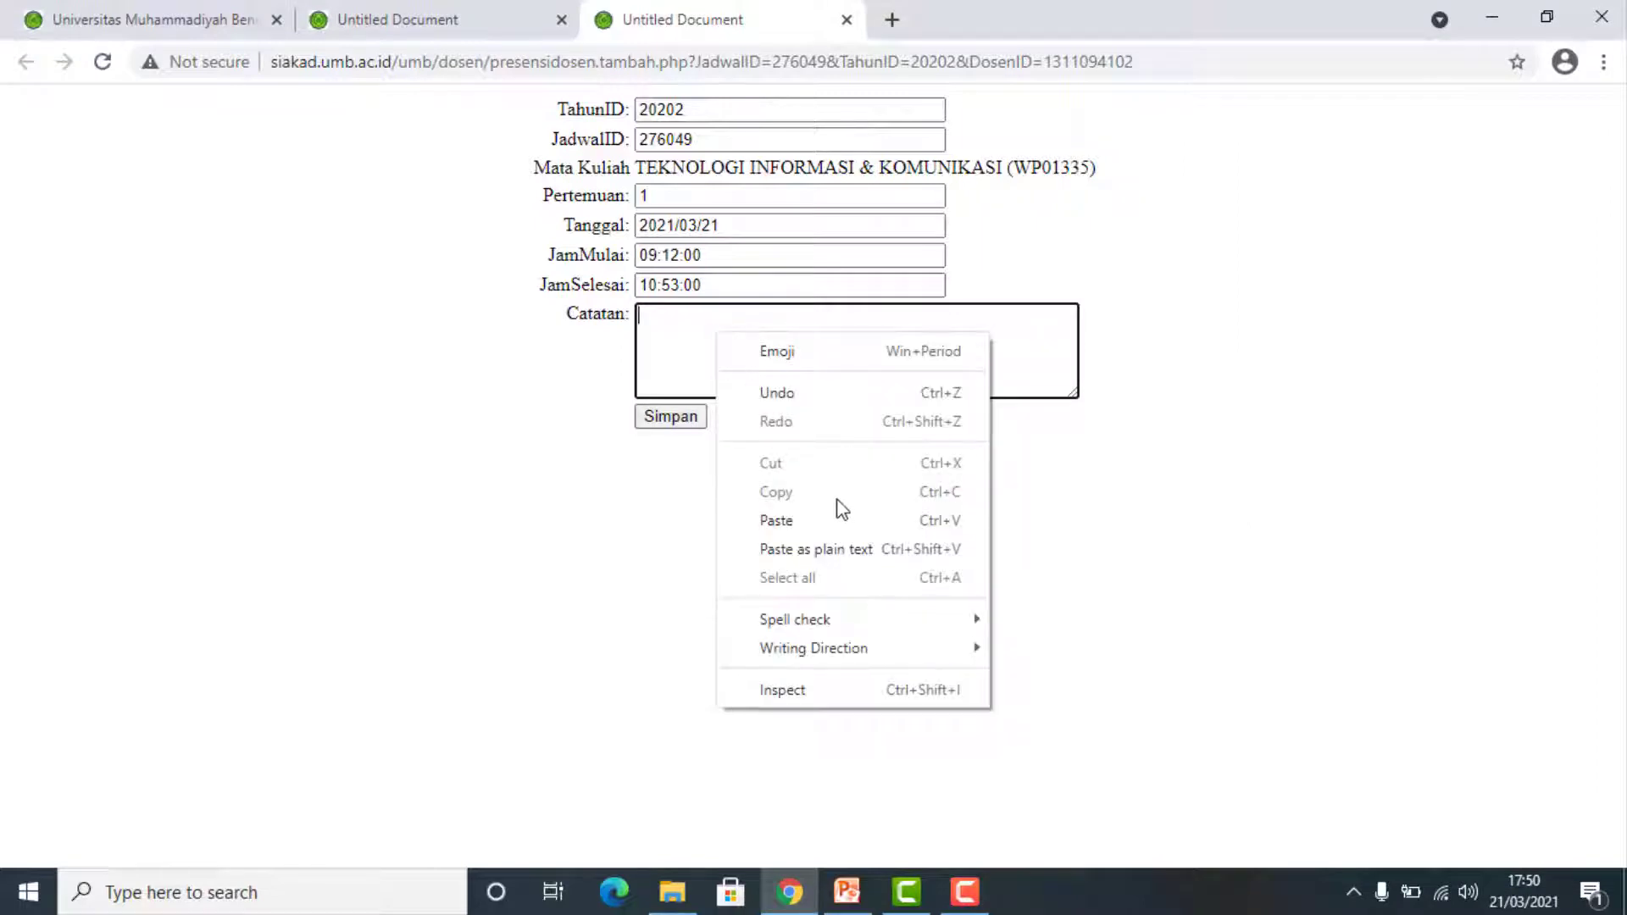
{"action": "left_click", "coordinate": [810, 523]}
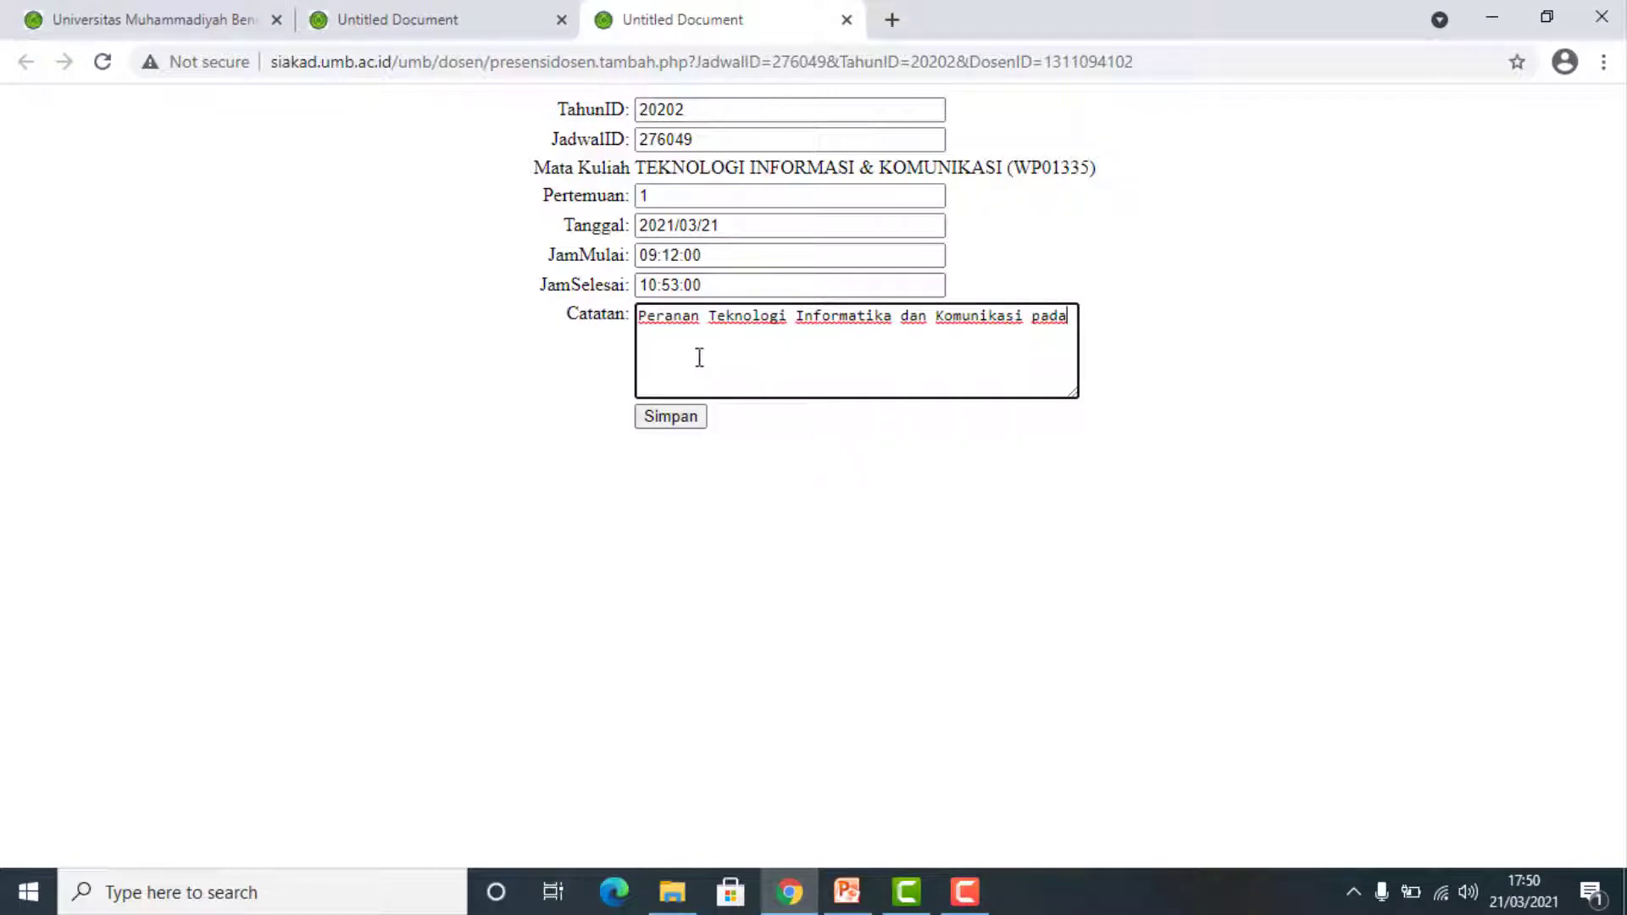
{"action": "left_click", "coordinate": [687, 426]}
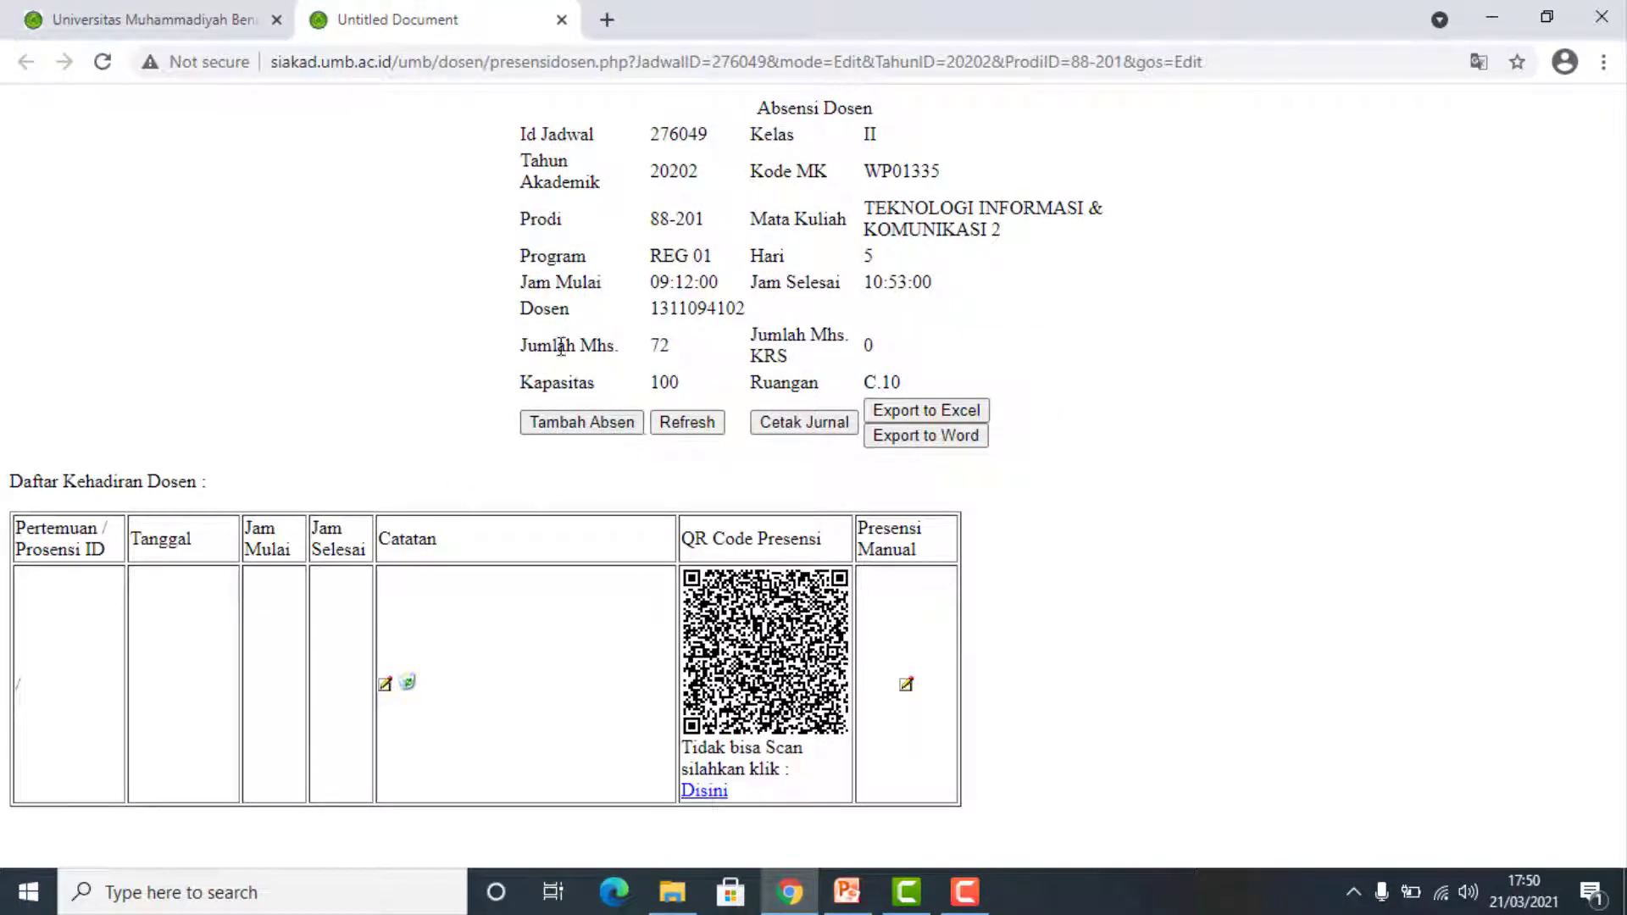
{"action": "left_click", "coordinate": [678, 424]}
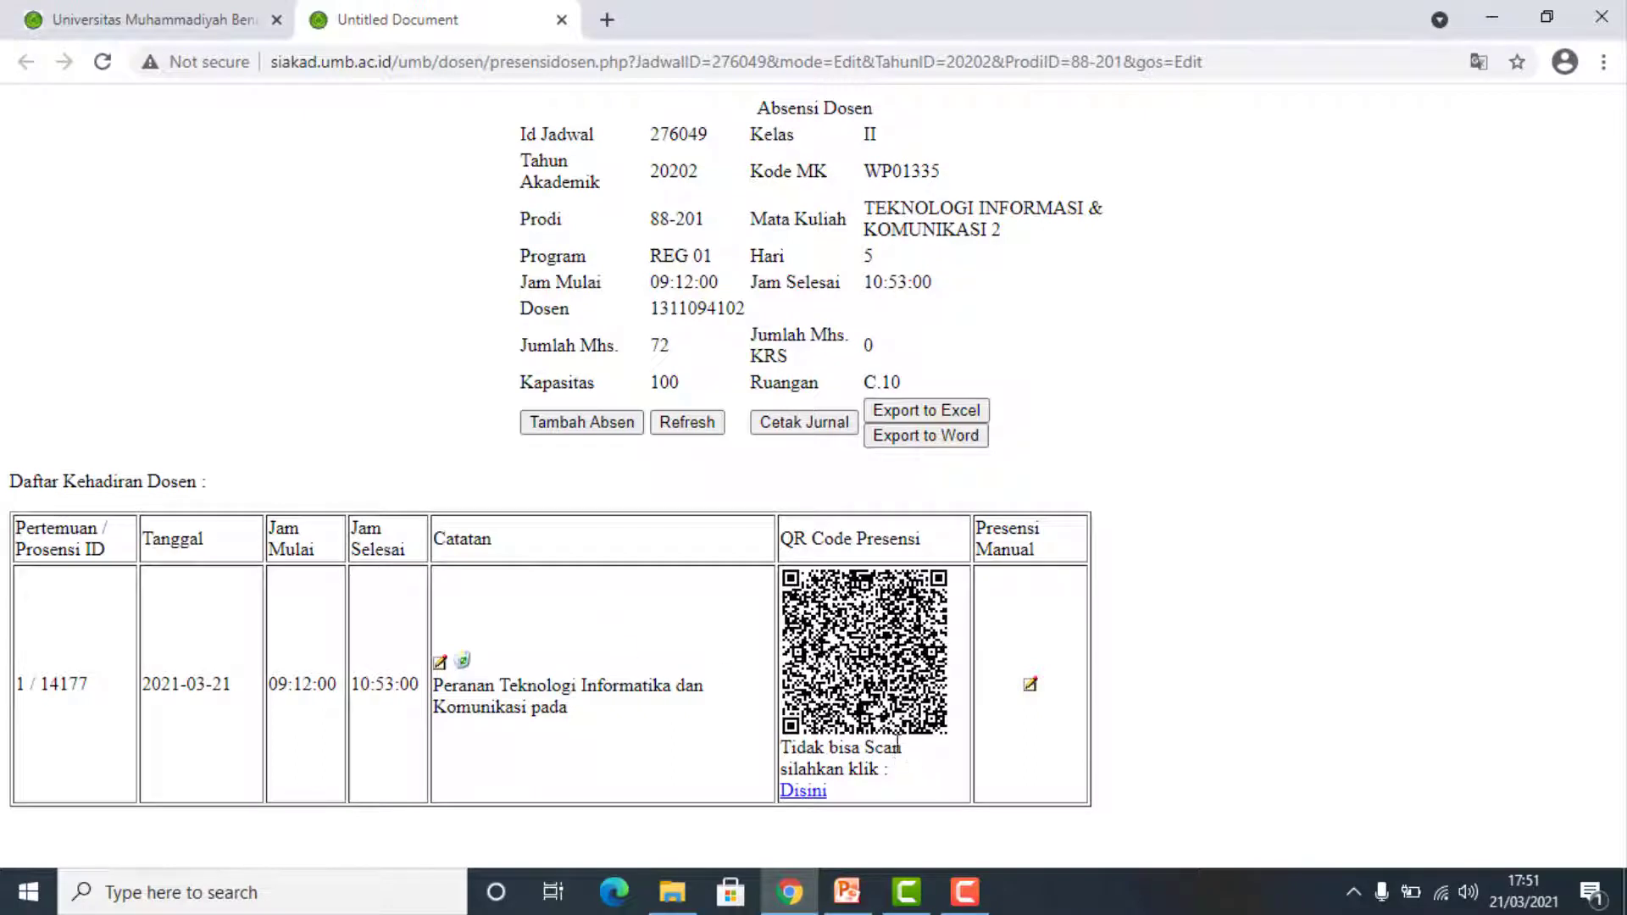
View meeting 1's attendance QR code image in a separate tab, then return to the attendance page.
{"action": "right_click", "coordinate": [872, 676]}
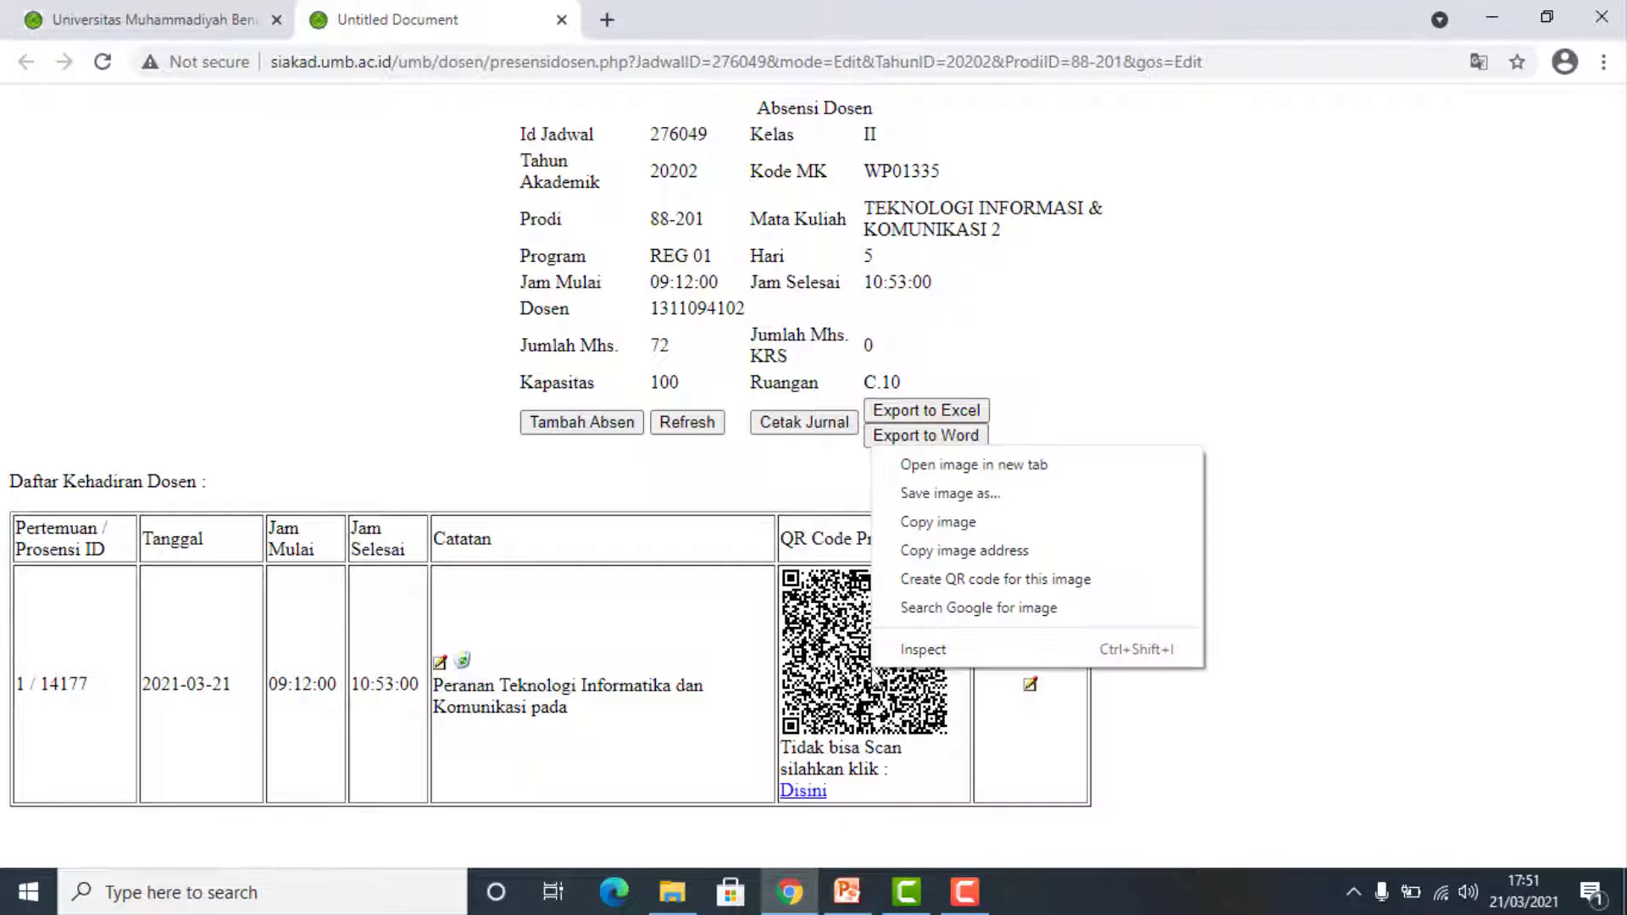
{"action": "left_click", "coordinate": [979, 480]}
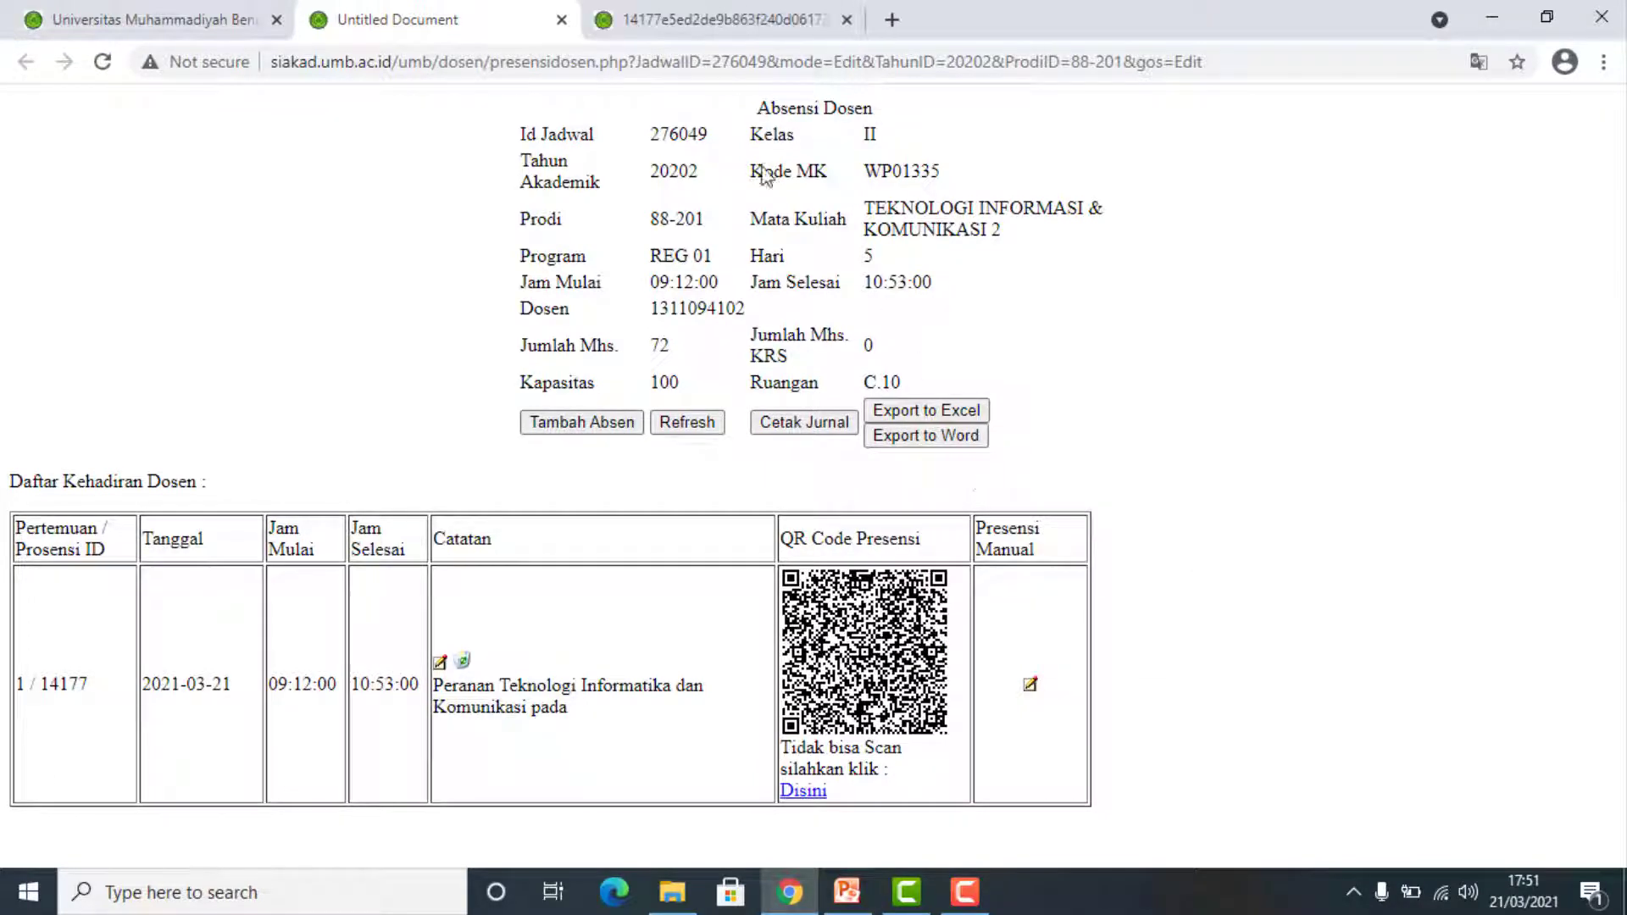
{"action": "left_click", "coordinate": [724, 25]}
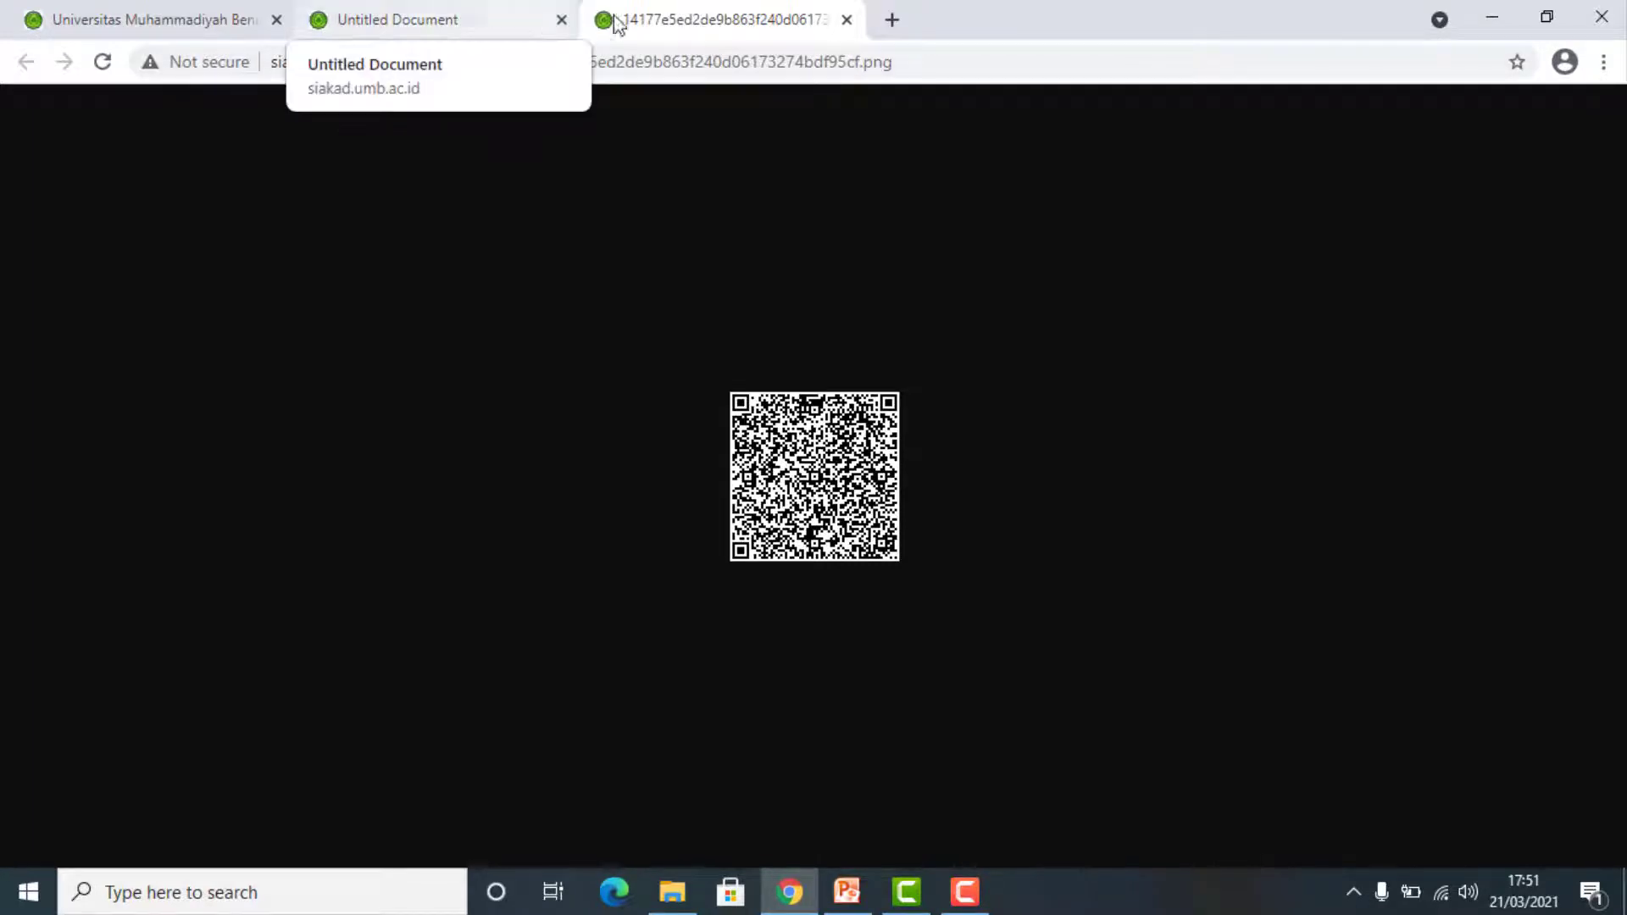
{"action": "left_click", "coordinate": [475, 27]}
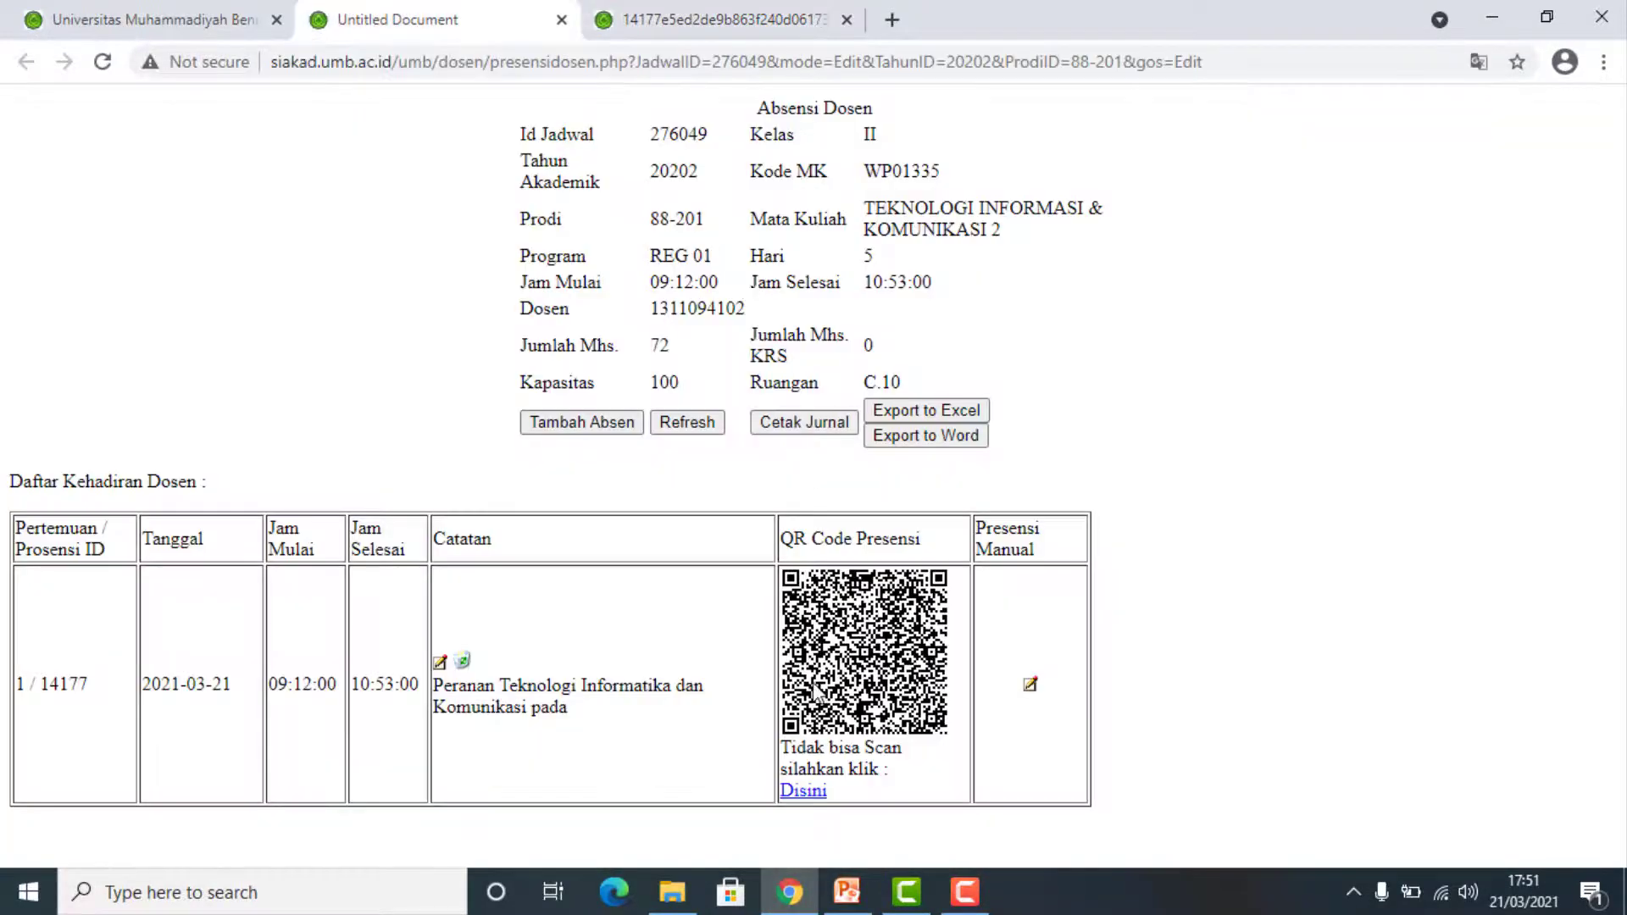
{"action": "mouse_move", "coordinate": [834, 689]}
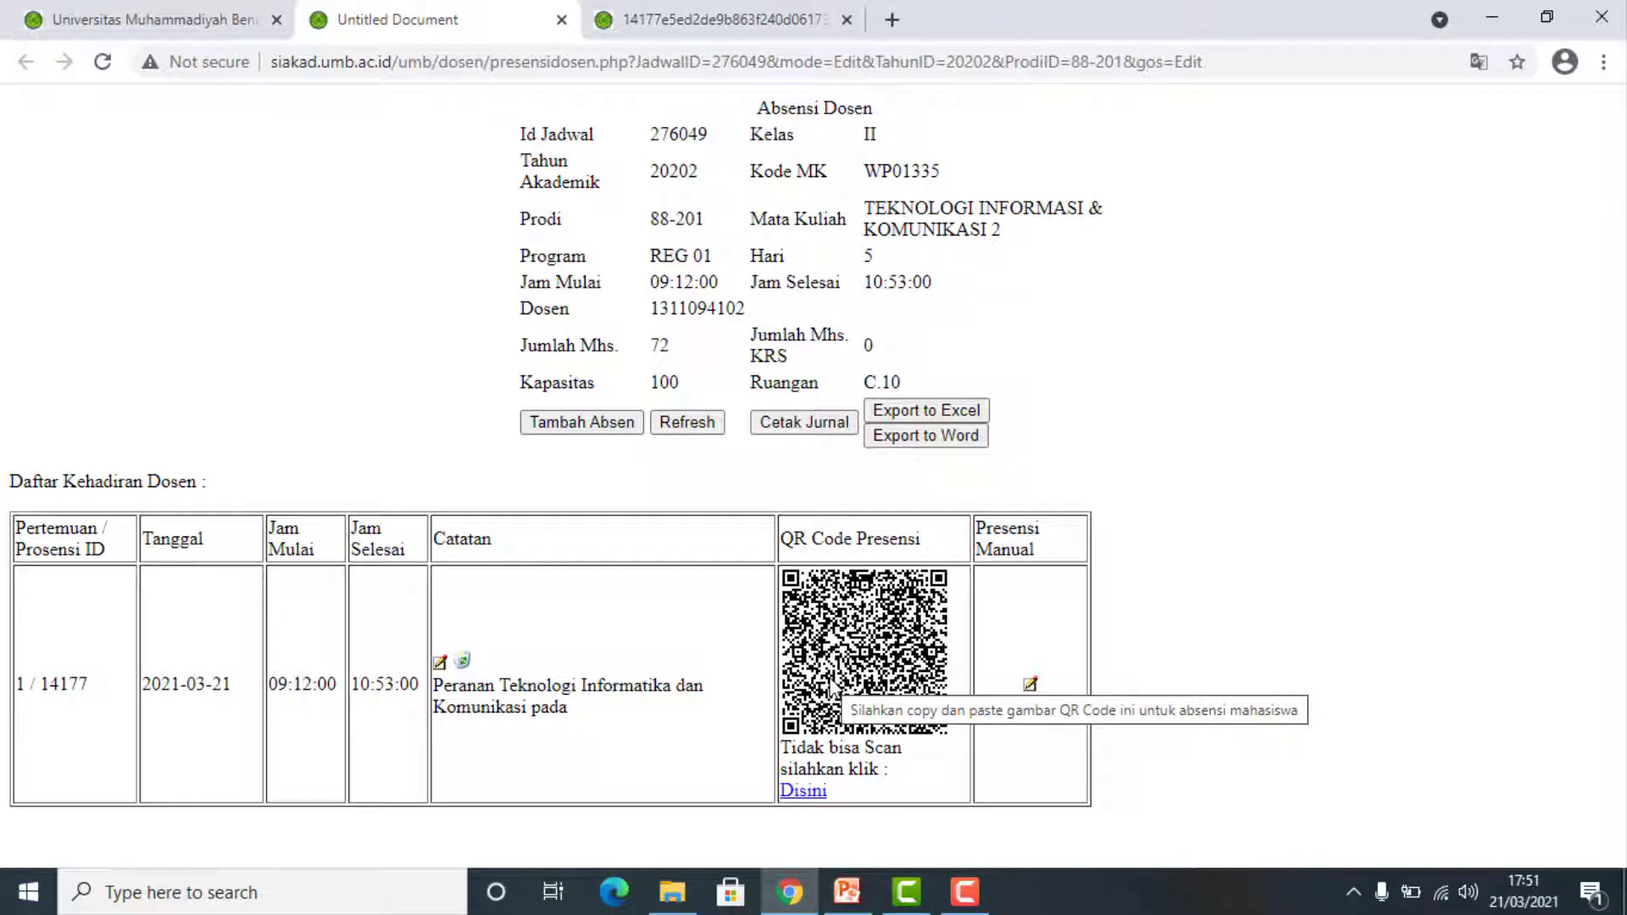
Open the KelasKito e-learning site at elearning.umb.ac.id in a new browser tab.
{"action": "left_click", "coordinate": [892, 20]}
{"action": "left_click", "coordinate": [874, 68]}
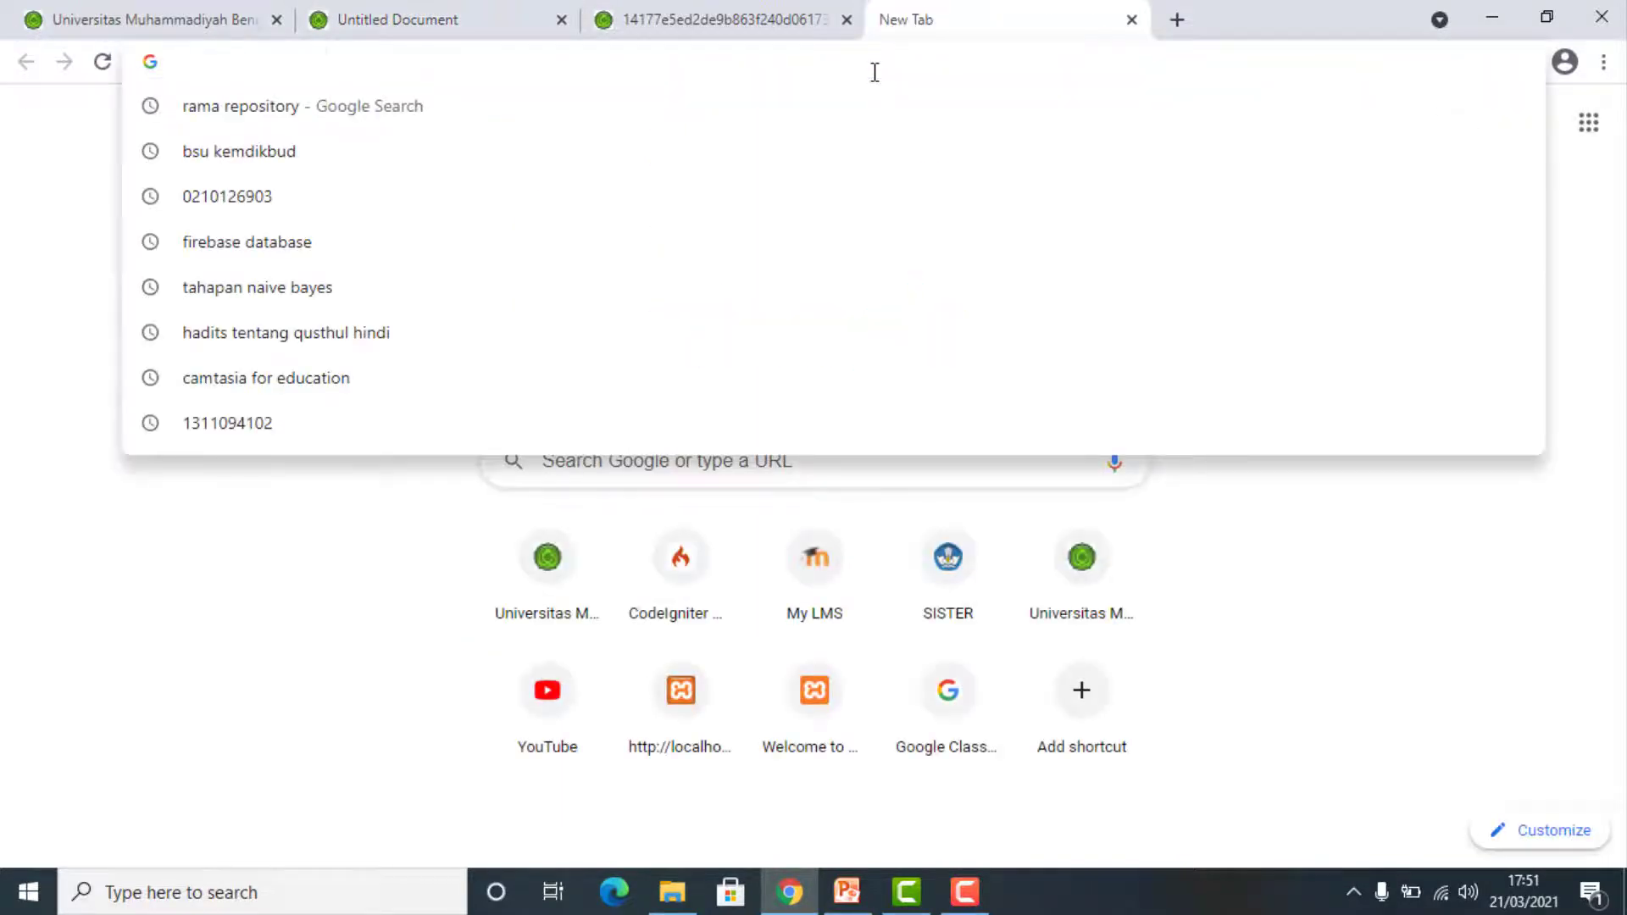
{"action": "type", "text": "ele"}
{"action": "key", "text": "Return"}
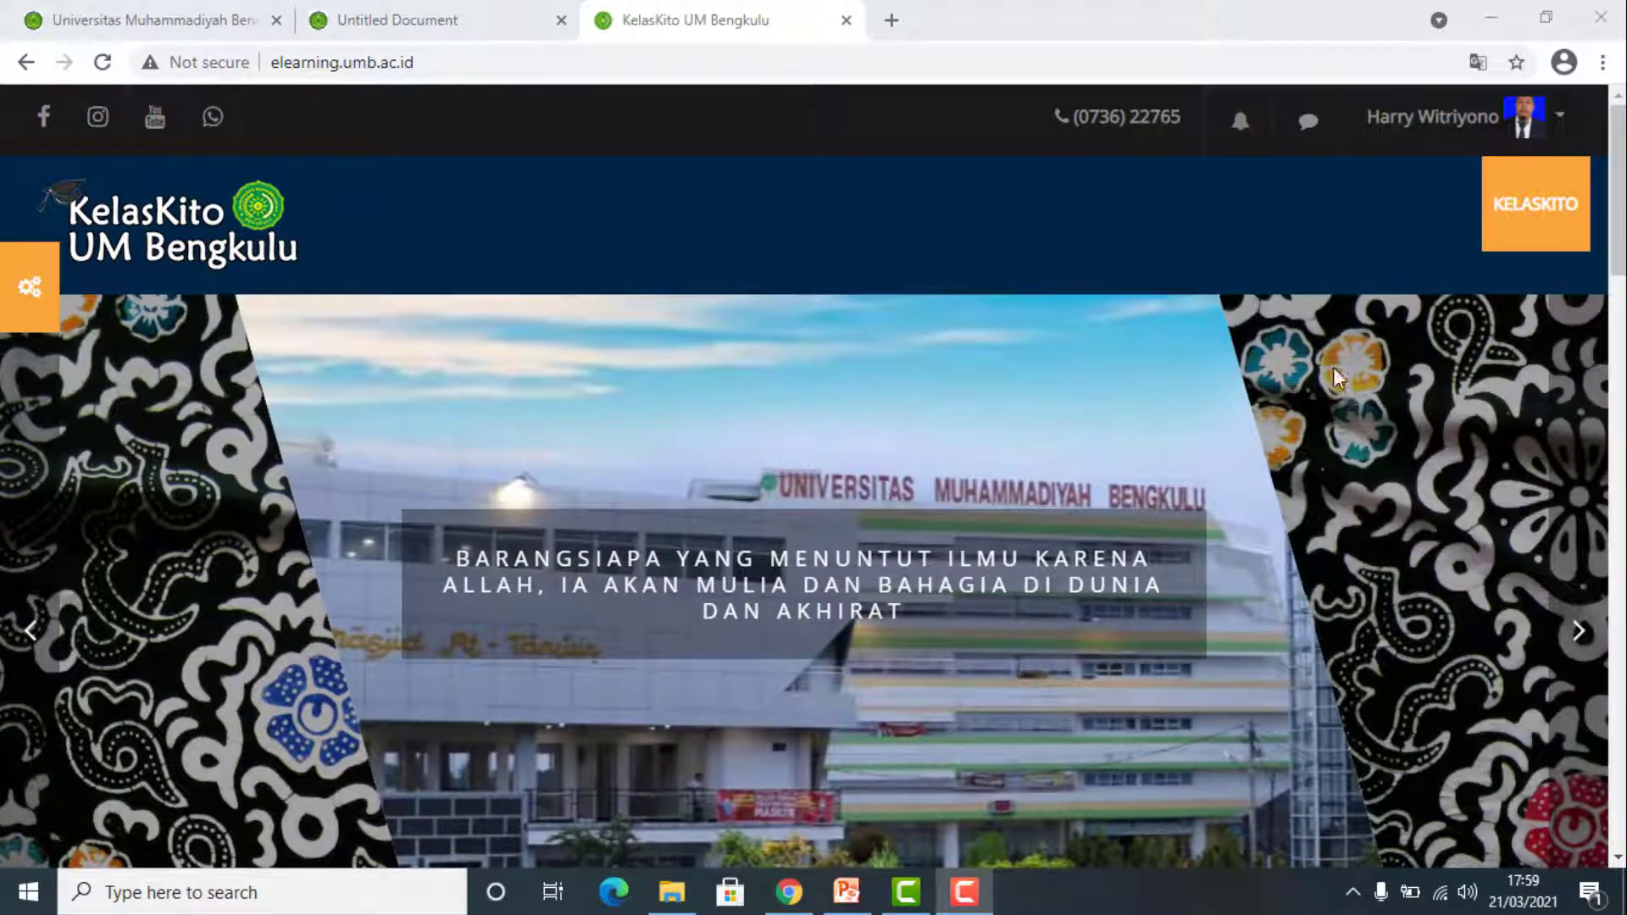
Open the APLIKOM course from the enrolled courses and turn on its editing mode.
{"action": "left_click", "coordinate": [30, 295]}
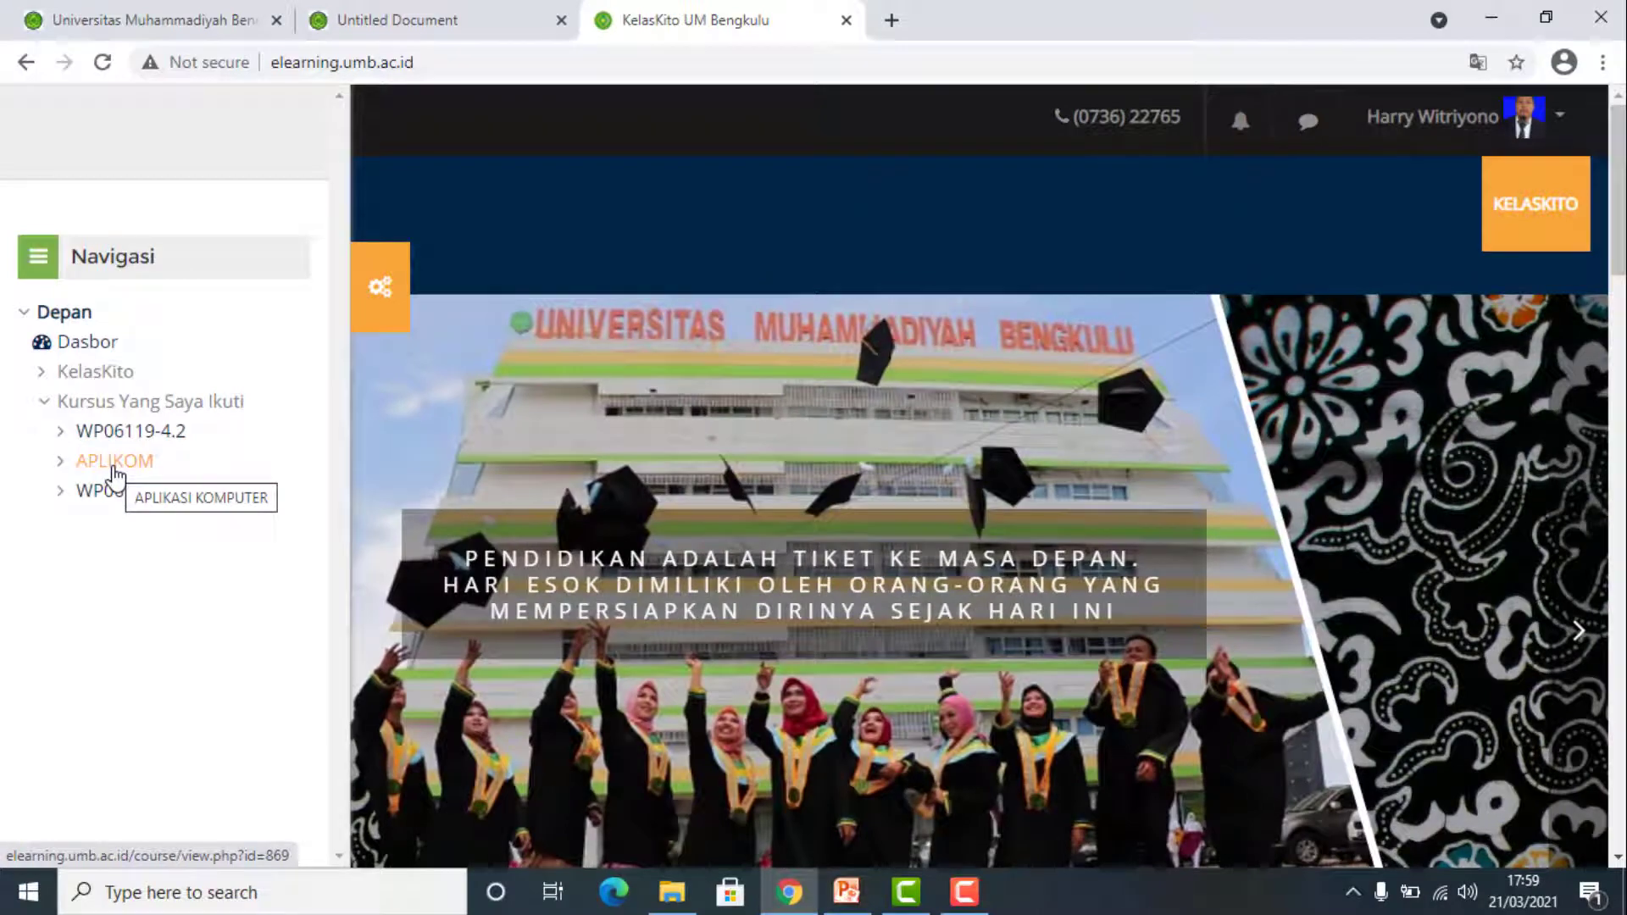
{"action": "left_click", "coordinate": [115, 464]}
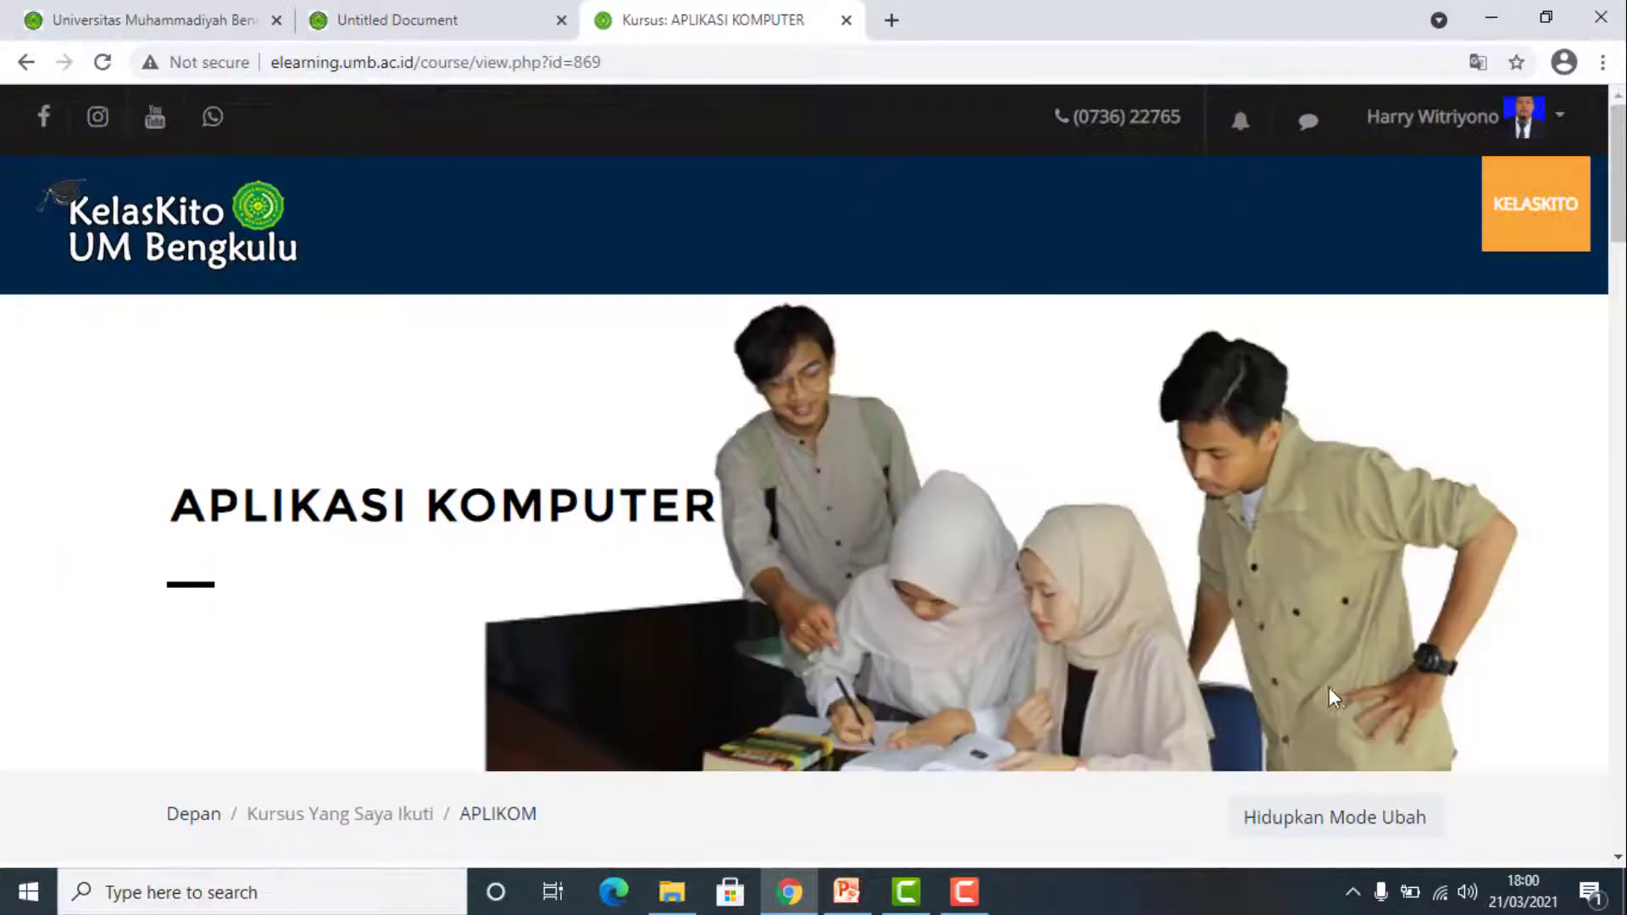
{"action": "scroll", "coordinate": [1329, 689], "scroll_direction": "down", "scroll_amount": 7}
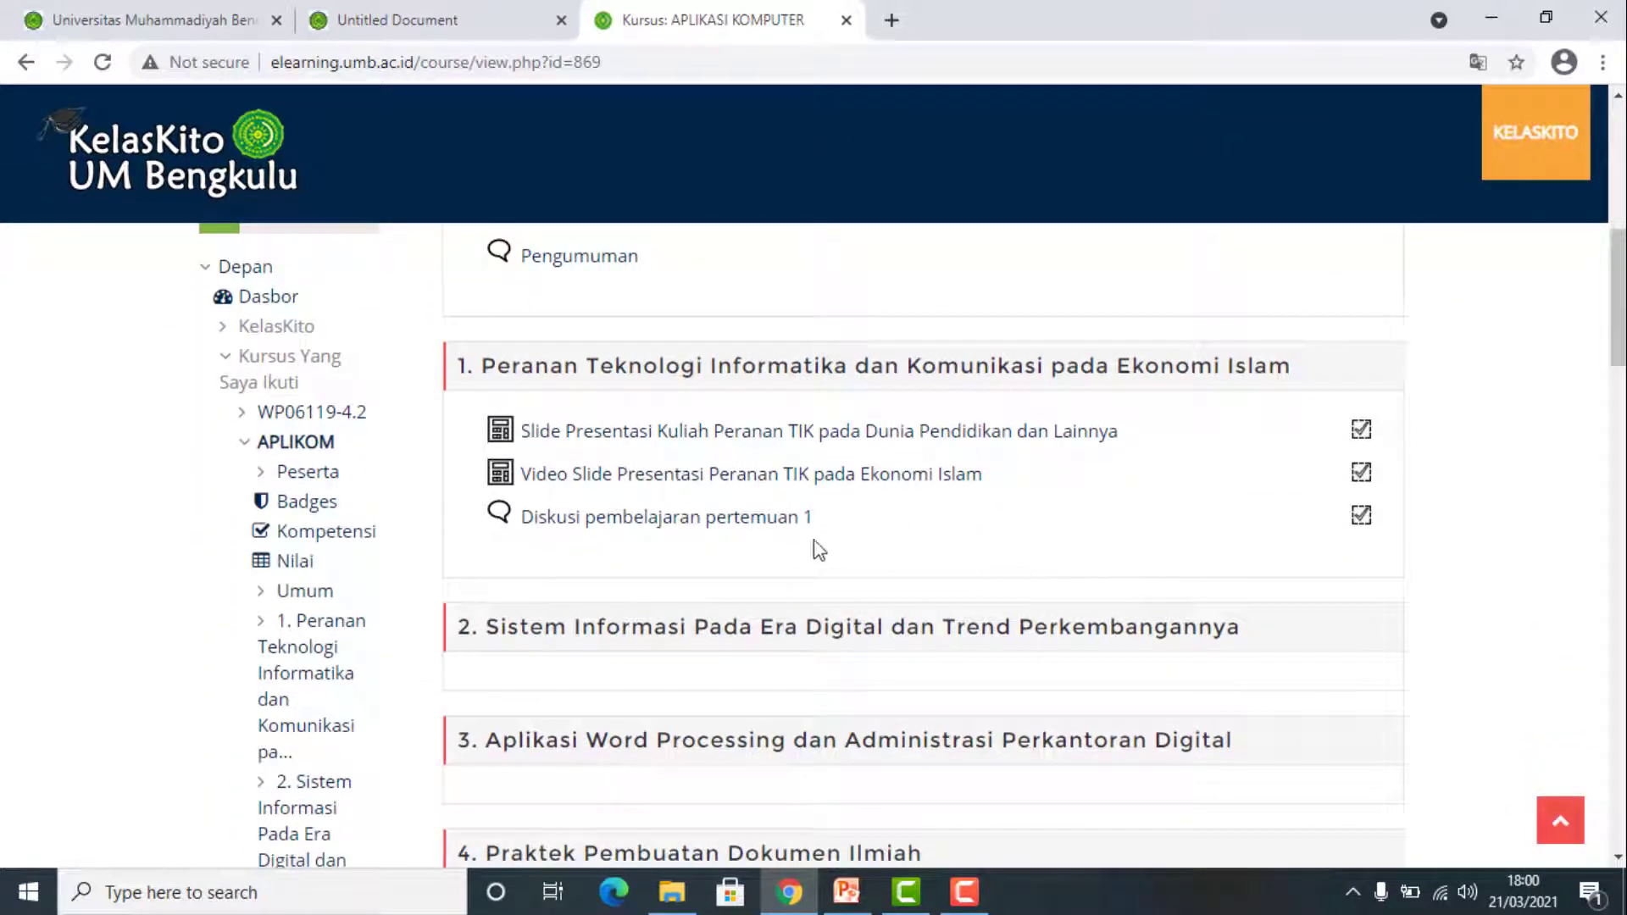
{"action": "scroll", "coordinate": [933, 487], "scroll_direction": "up", "scroll_amount": 5}
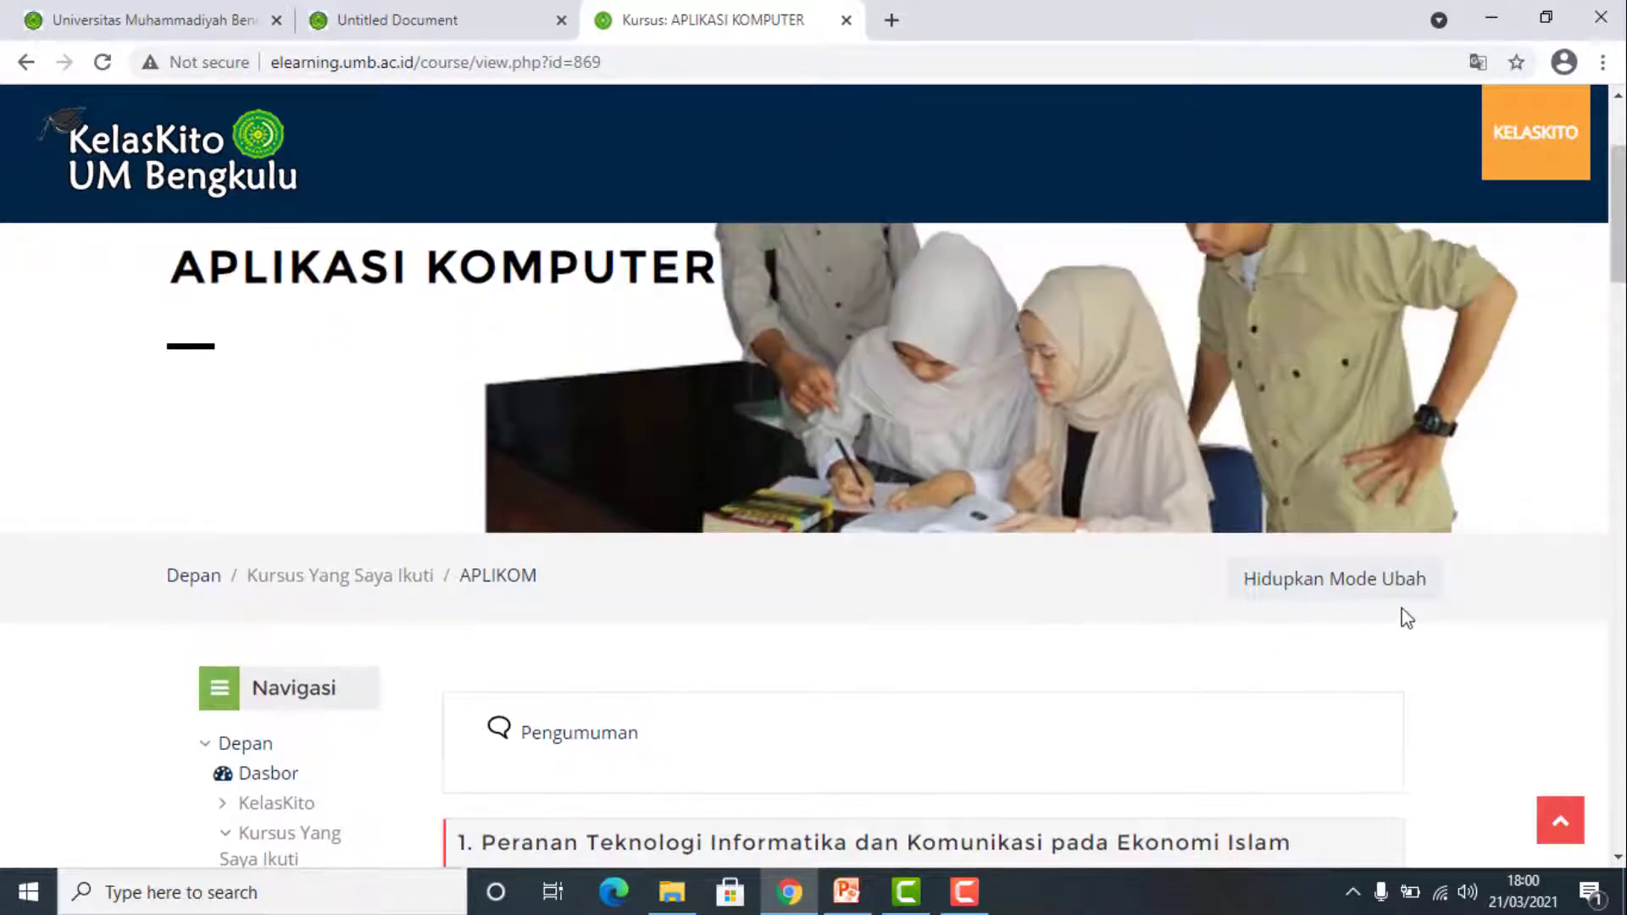
{"action": "left_click", "coordinate": [1390, 587]}
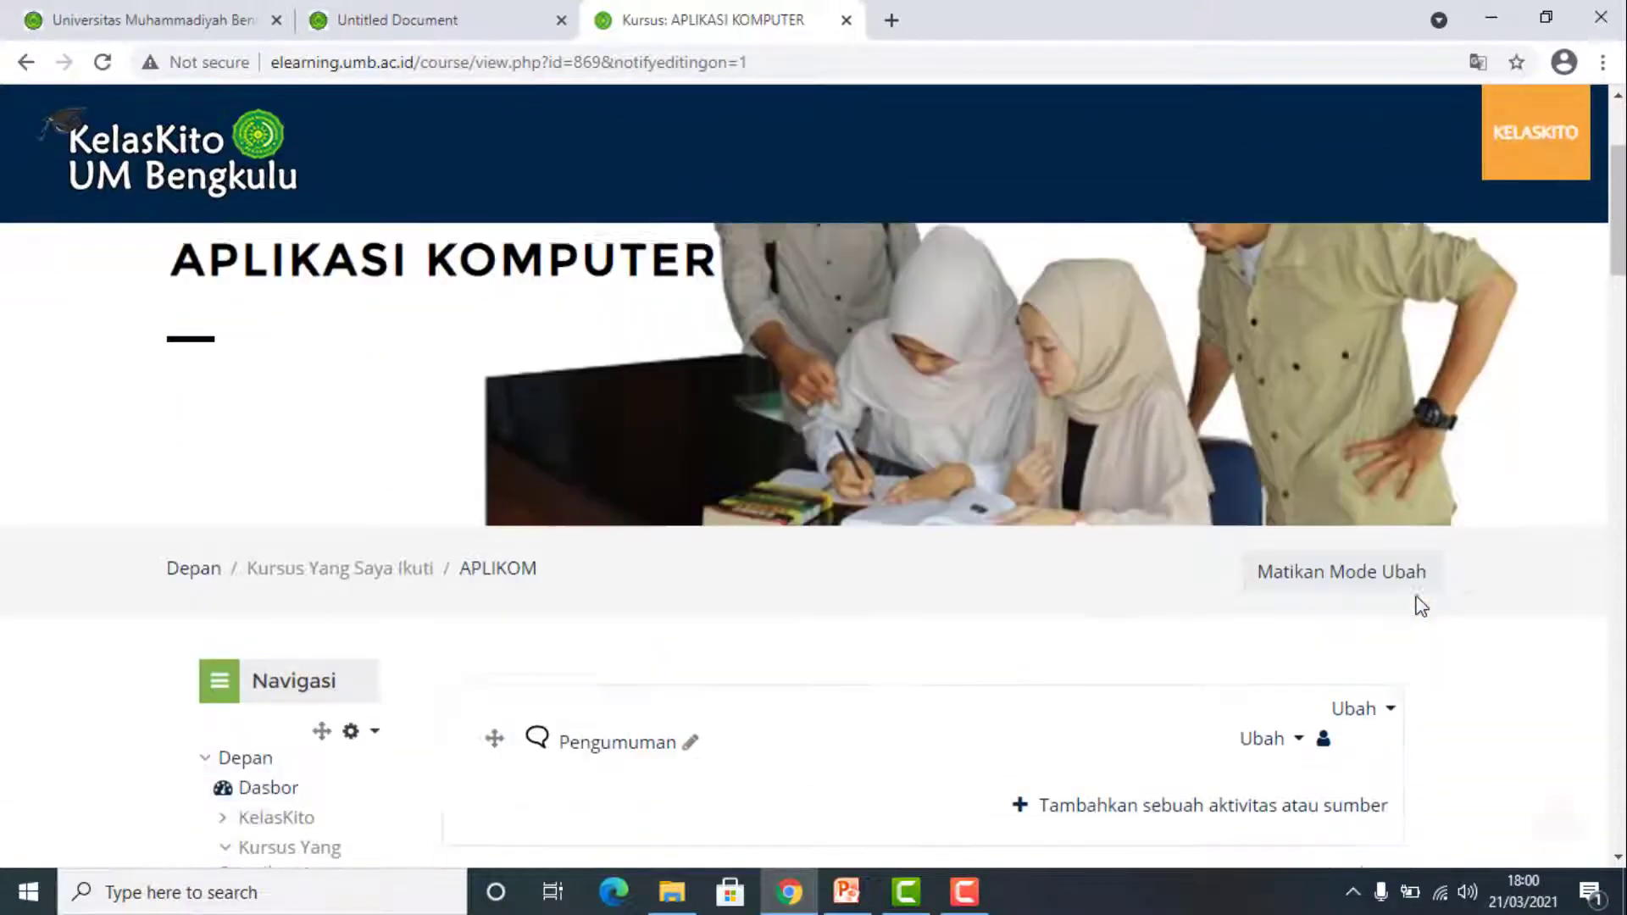
Add a new Kuis activity to section 1, "Peranan Teknologi Informatika dan Komunikasi pada Ekonomi Islam".
{"action": "scroll", "coordinate": [1422, 606], "scroll_direction": "down", "scroll_amount": 3}
{"action": "scroll", "coordinate": [1422, 607], "scroll_direction": "down", "scroll_amount": 4}
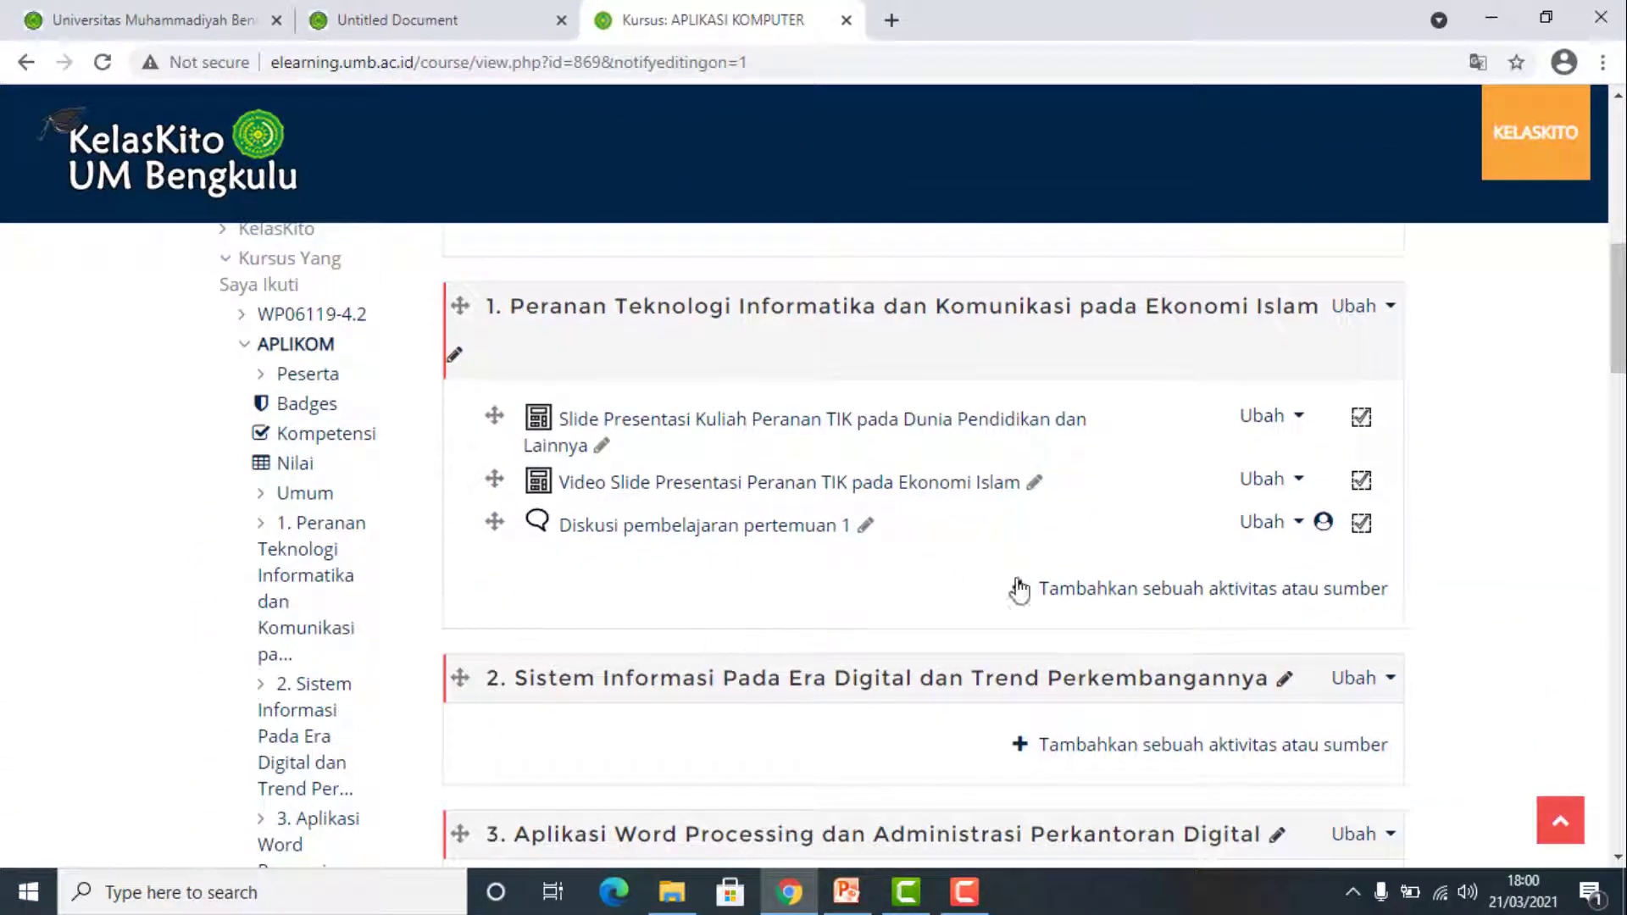
{"action": "left_click", "coordinate": [1197, 595]}
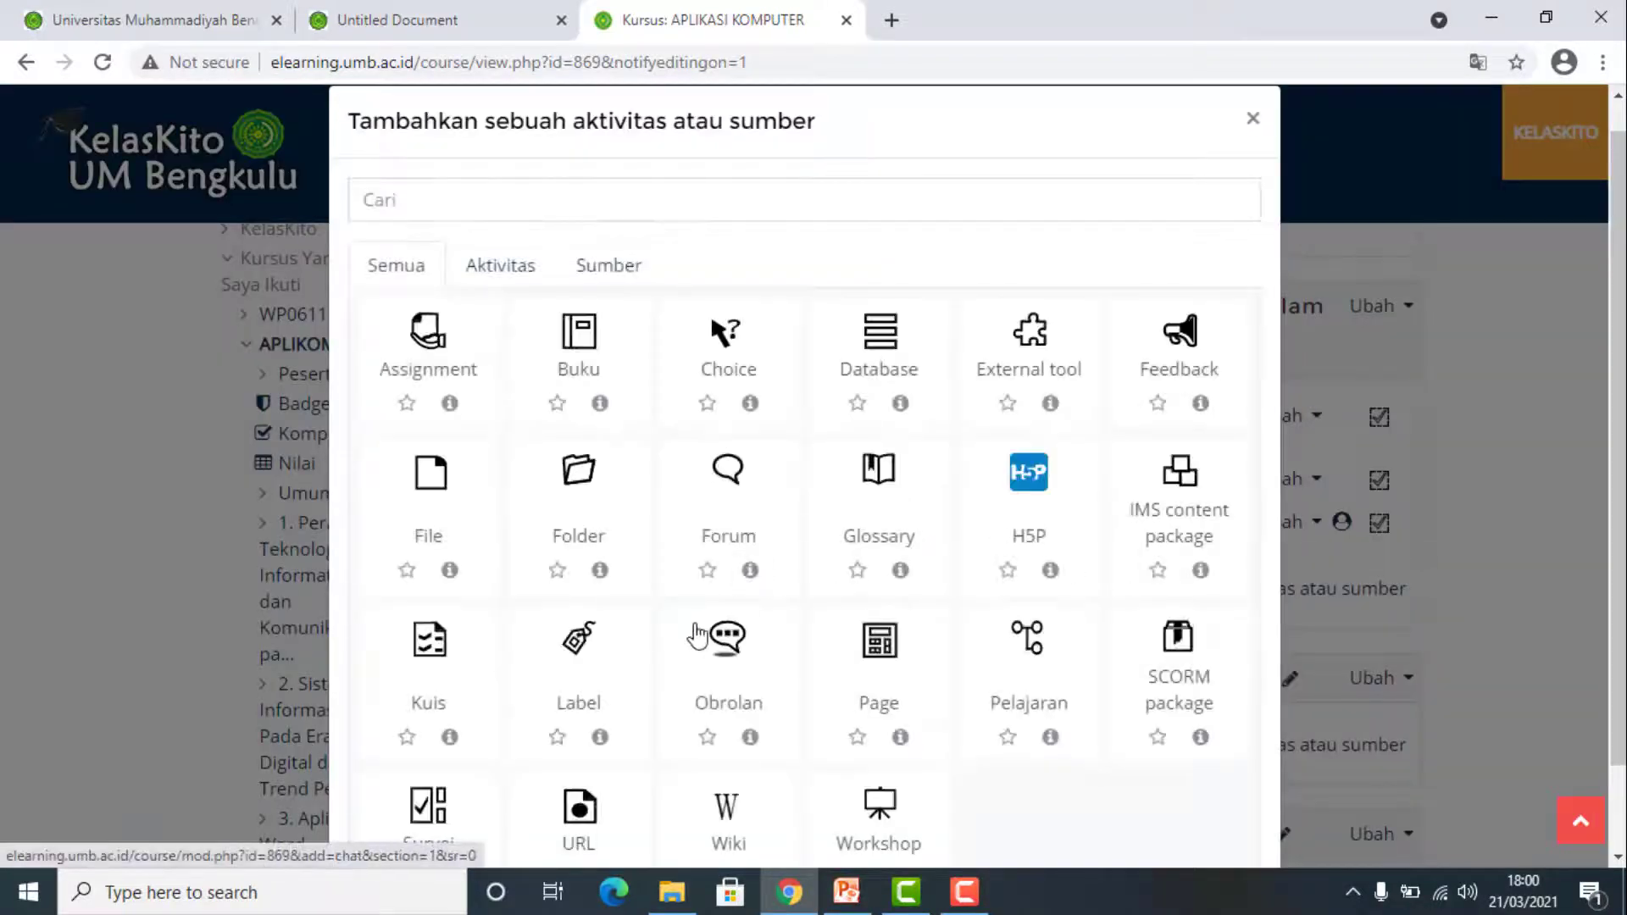
{"action": "scroll", "coordinate": [443, 642], "scroll_direction": "down", "scroll_amount": 1}
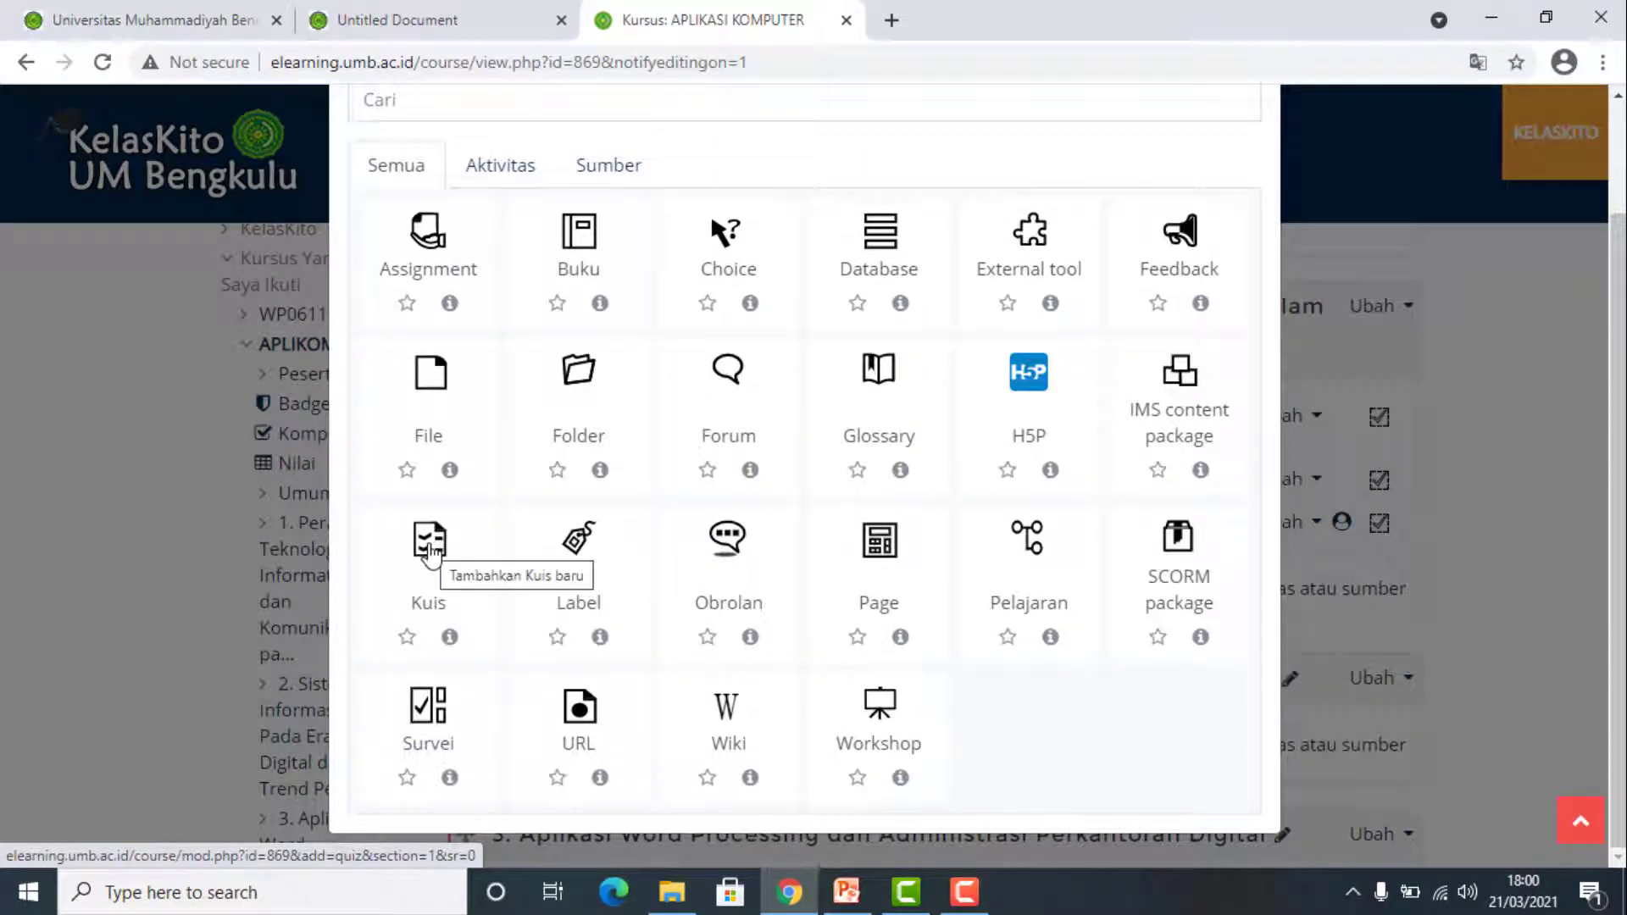
{"action": "left_click", "coordinate": [431, 546]}
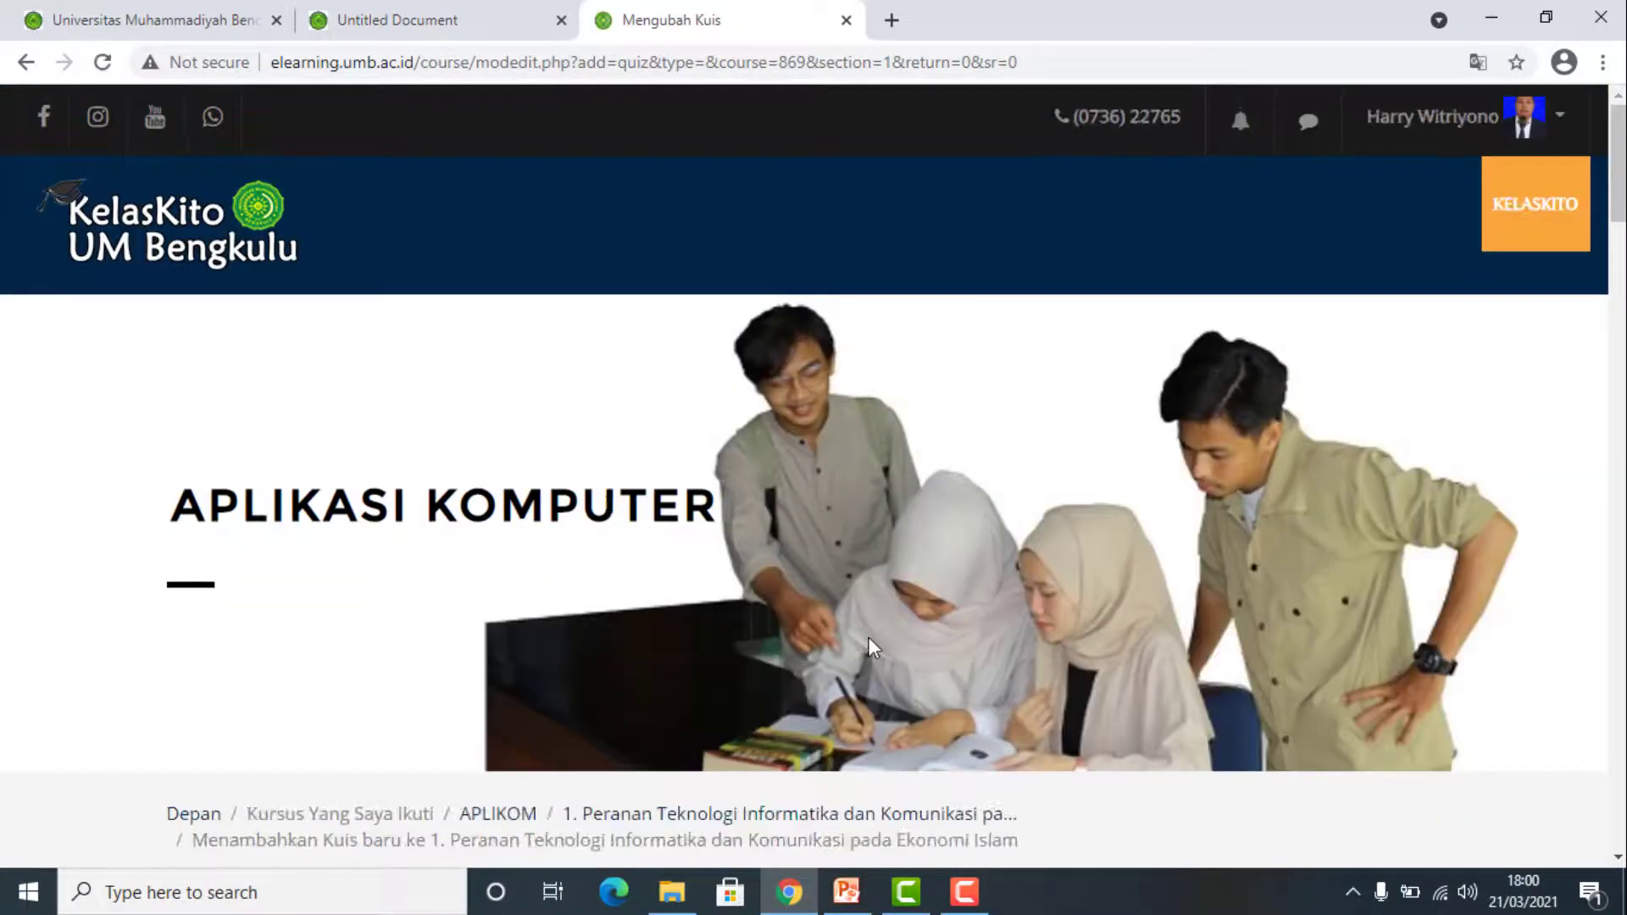
Name the new quiz "Presensi Pertemuan 1".
{"action": "scroll", "coordinate": [873, 581], "scroll_direction": "down", "scroll_amount": 7}
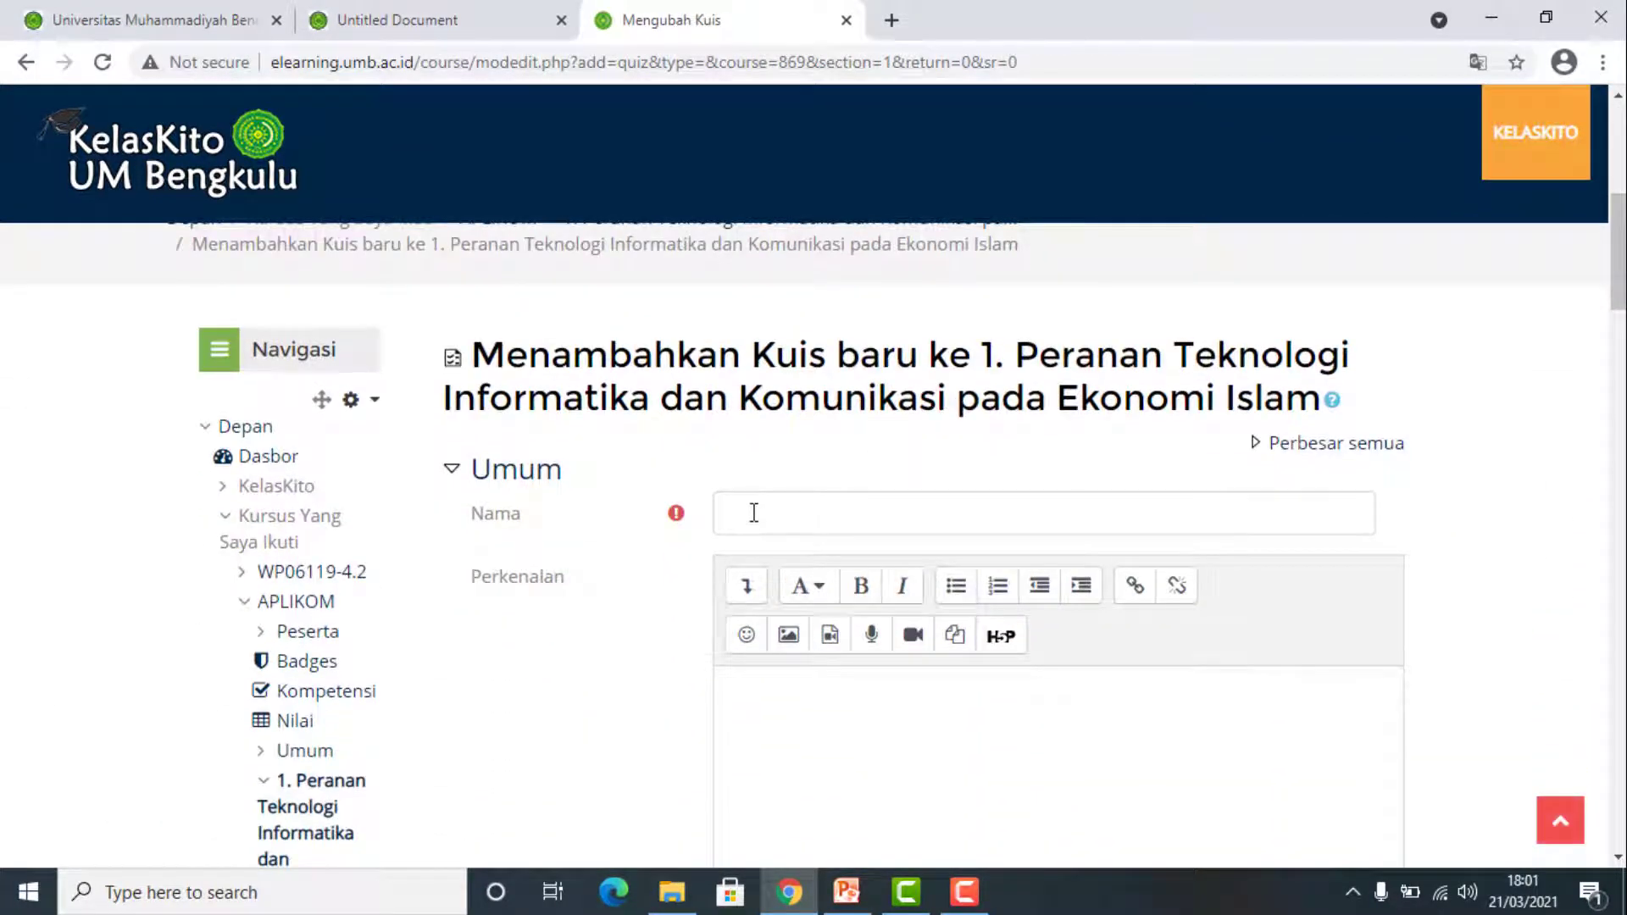
{"action": "left_click", "coordinate": [753, 513]}
{"action": "type", "text": "Pr"}
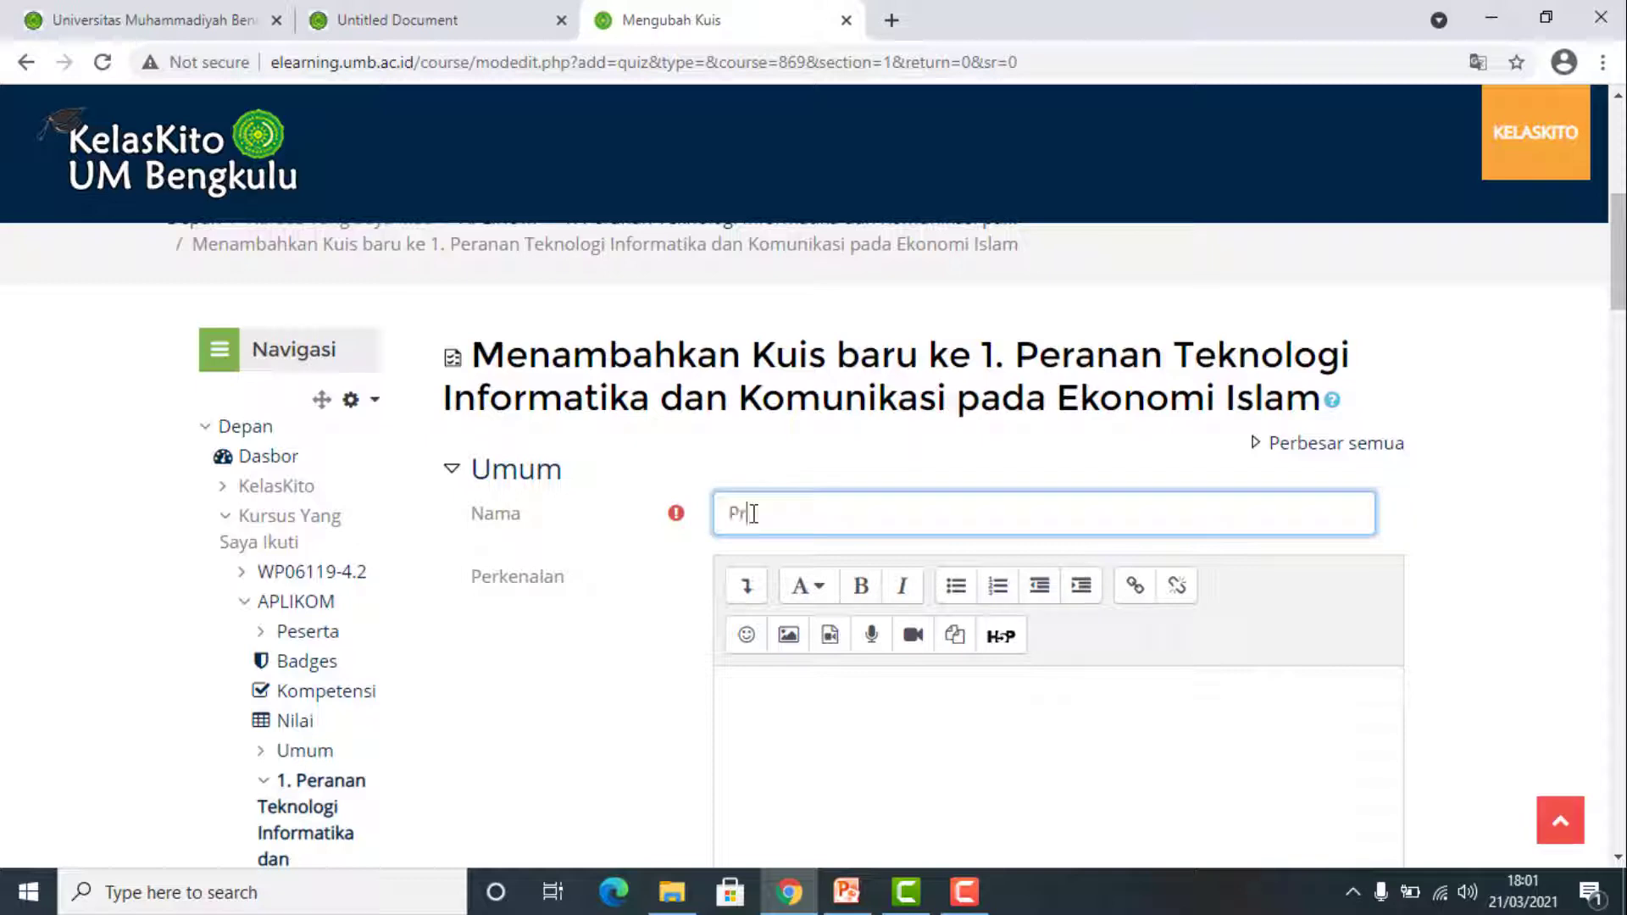
{"action": "type", "text": "esensi Pertemuan 1"}
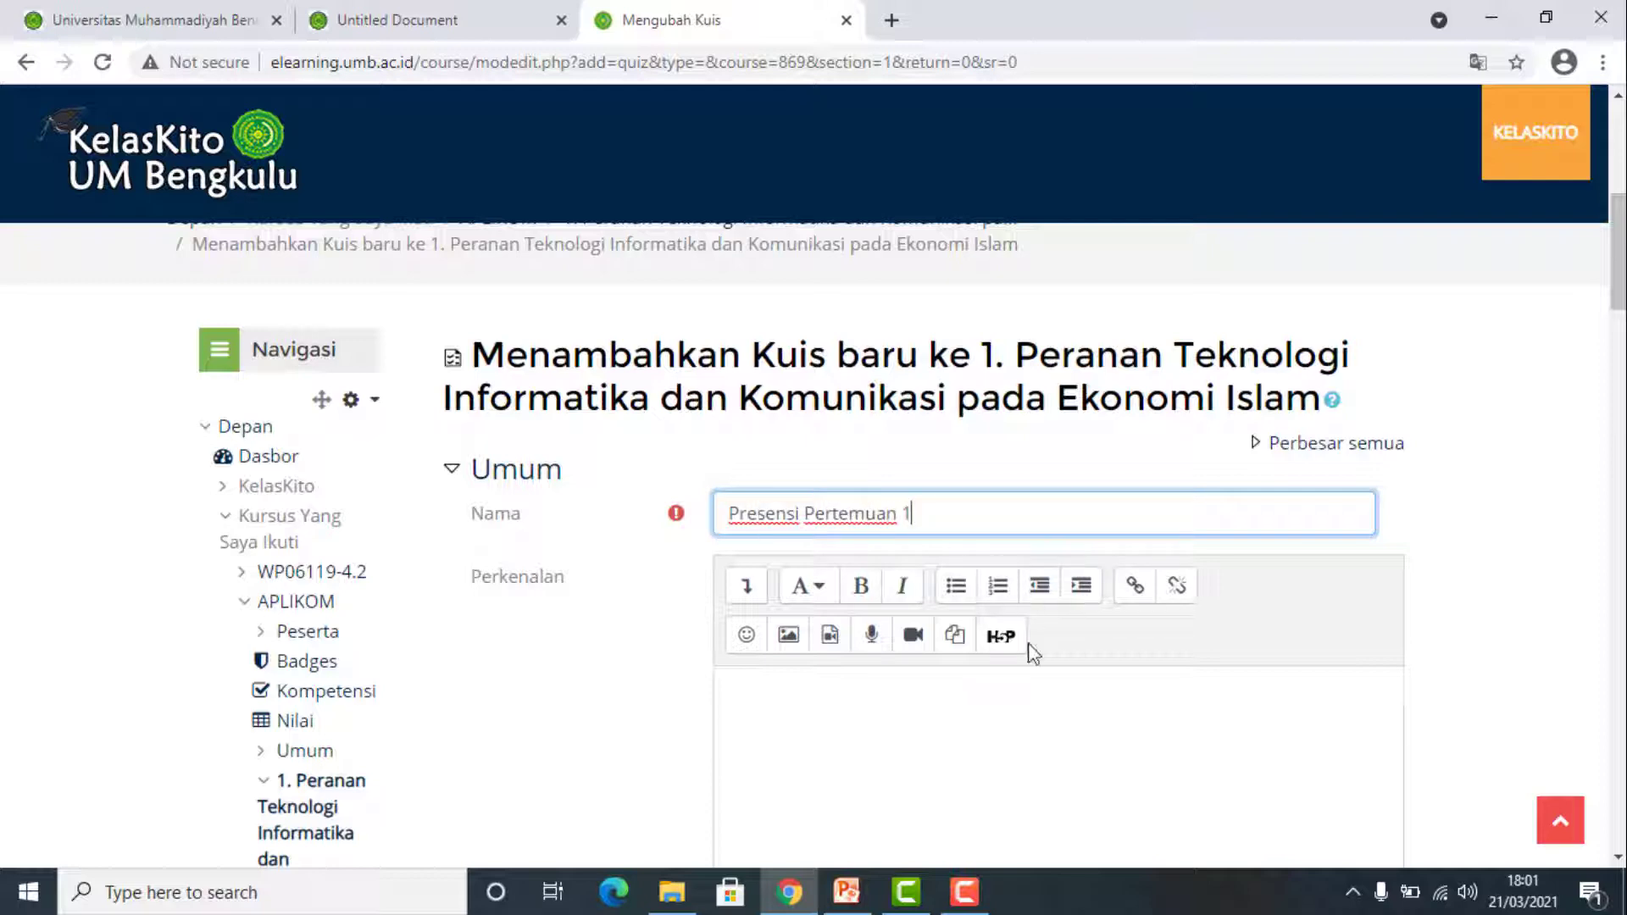
Expand the quiz's Nilai settings and keep the grade category at "Tanpa kategori".
{"action": "scroll", "coordinate": [984, 727], "scroll_direction": "down", "scroll_amount": 4}
{"action": "scroll", "coordinate": [923, 635], "scroll_direction": "down", "scroll_amount": 1}
{"action": "scroll", "coordinate": [903, 603], "scroll_direction": "up", "scroll_amount": 1}
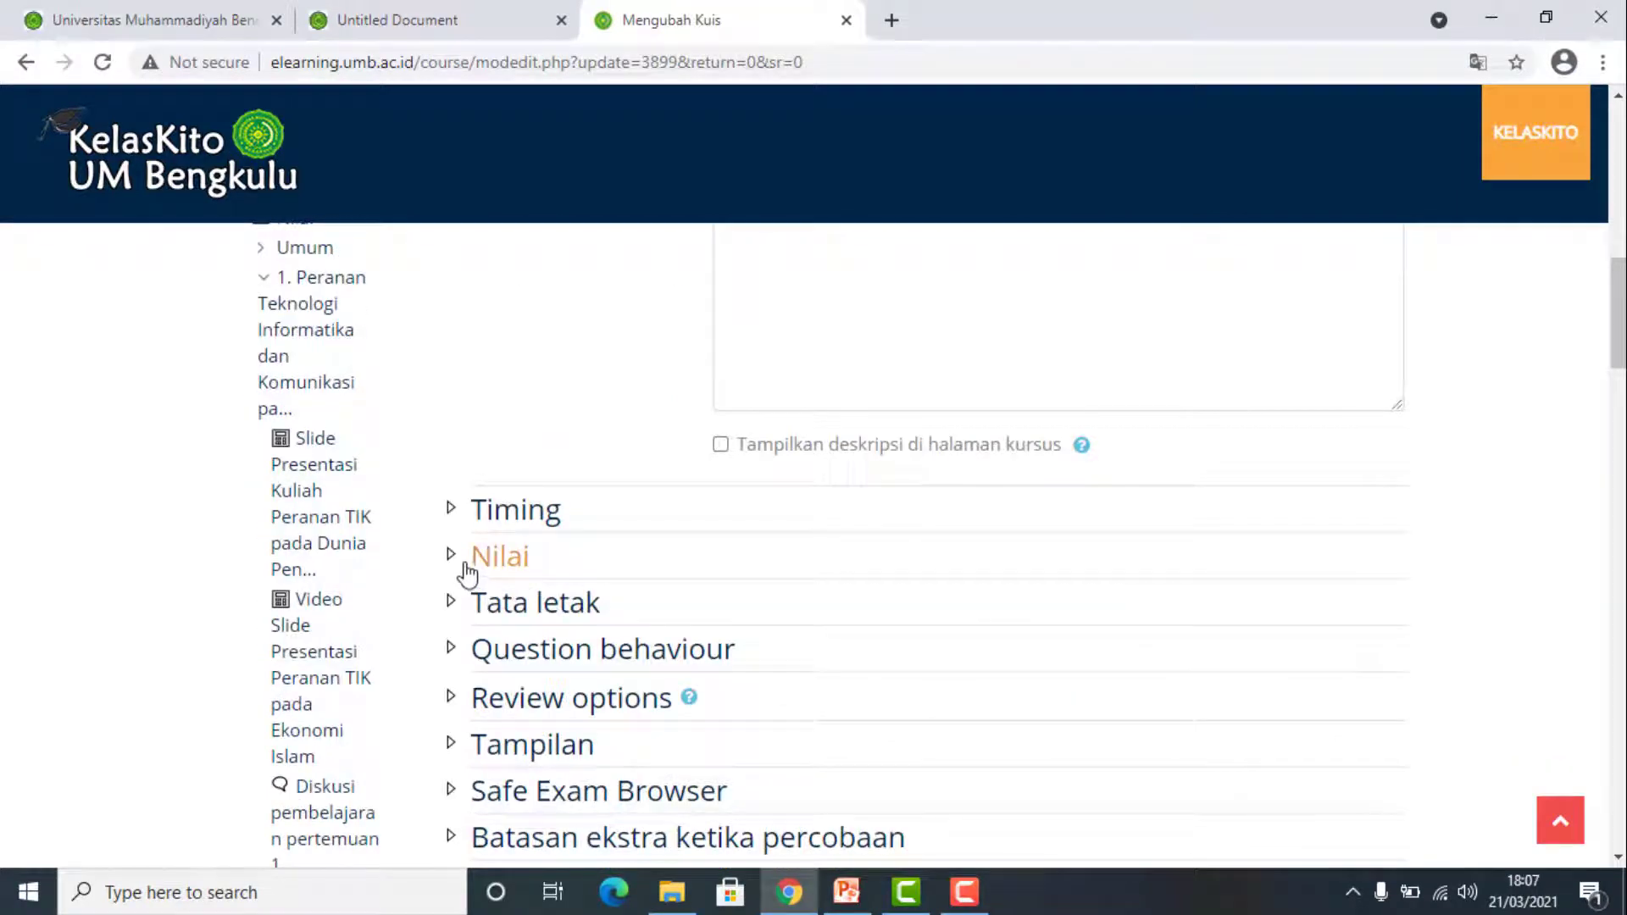
{"action": "left_click", "coordinate": [468, 566]}
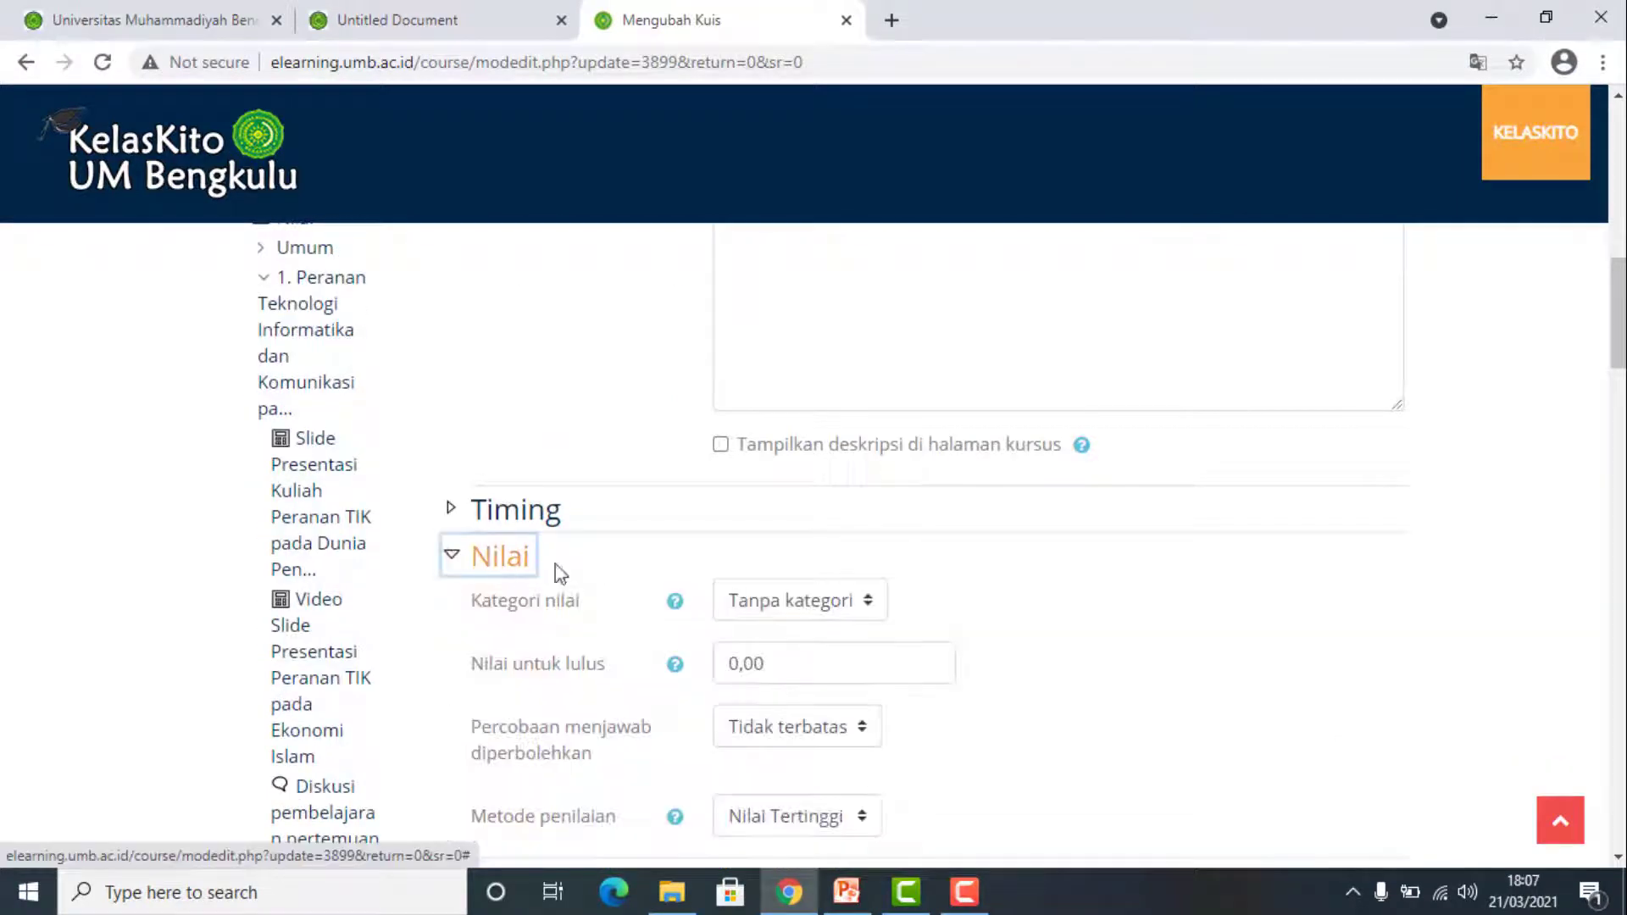
{"action": "left_click", "coordinate": [867, 604]}
{"action": "left_click", "coordinate": [868, 609]}
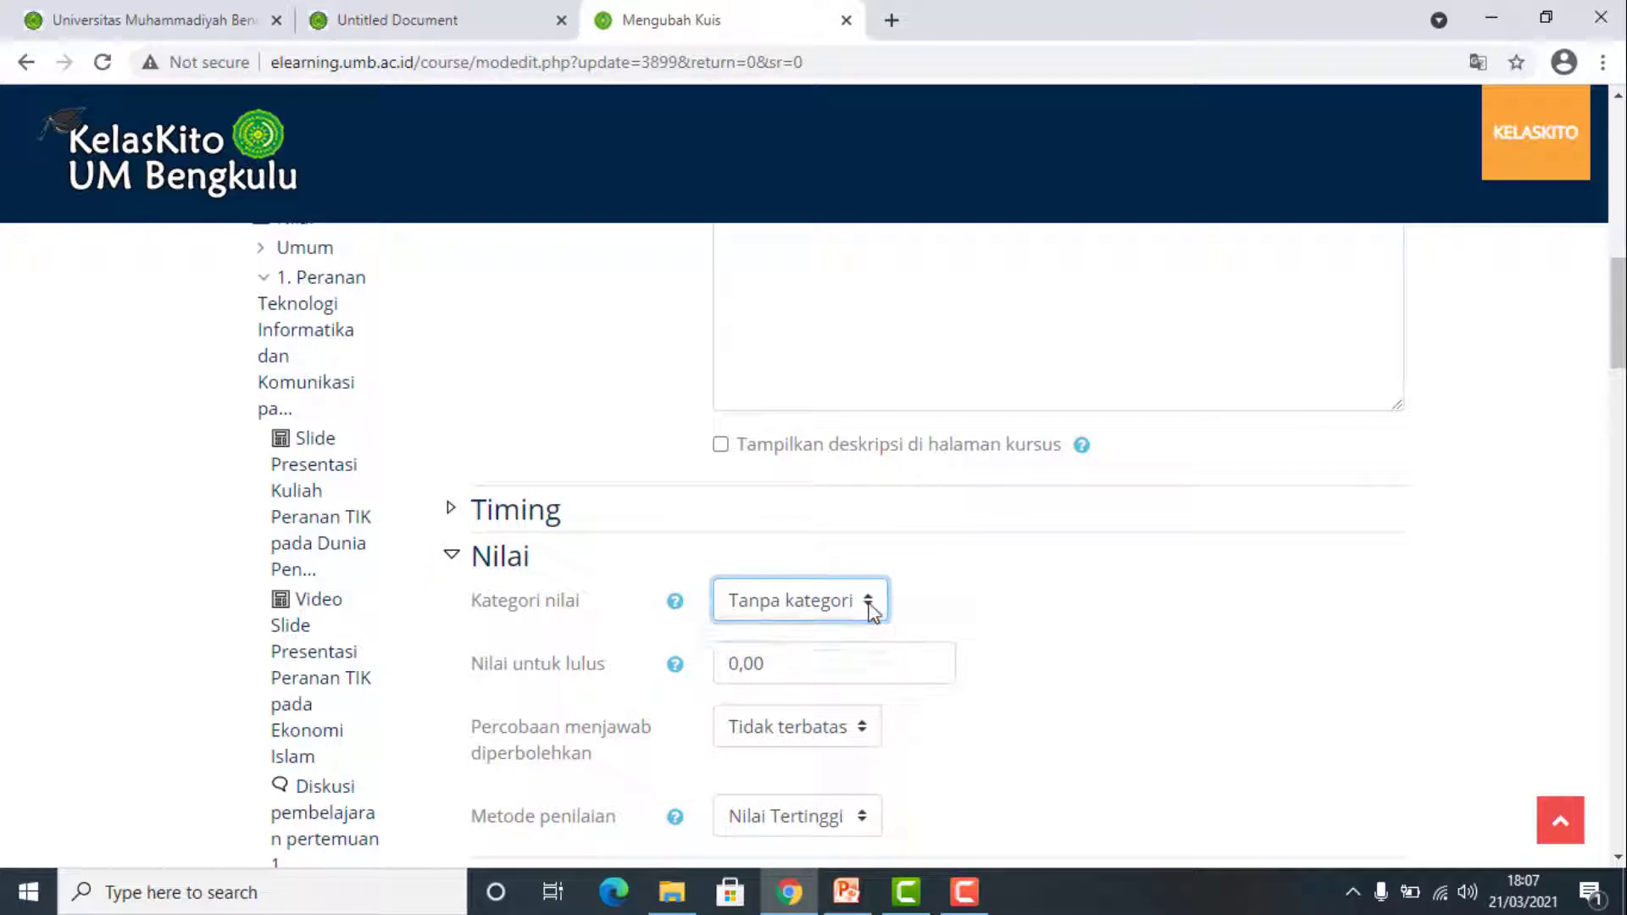
{"action": "left_click", "coordinate": [870, 607]}
{"action": "left_click", "coordinate": [870, 607]}
{"action": "left_click", "coordinate": [873, 610]}
{"action": "left_click", "coordinate": [873, 610]}
{"action": "left_click", "coordinate": [873, 610]}
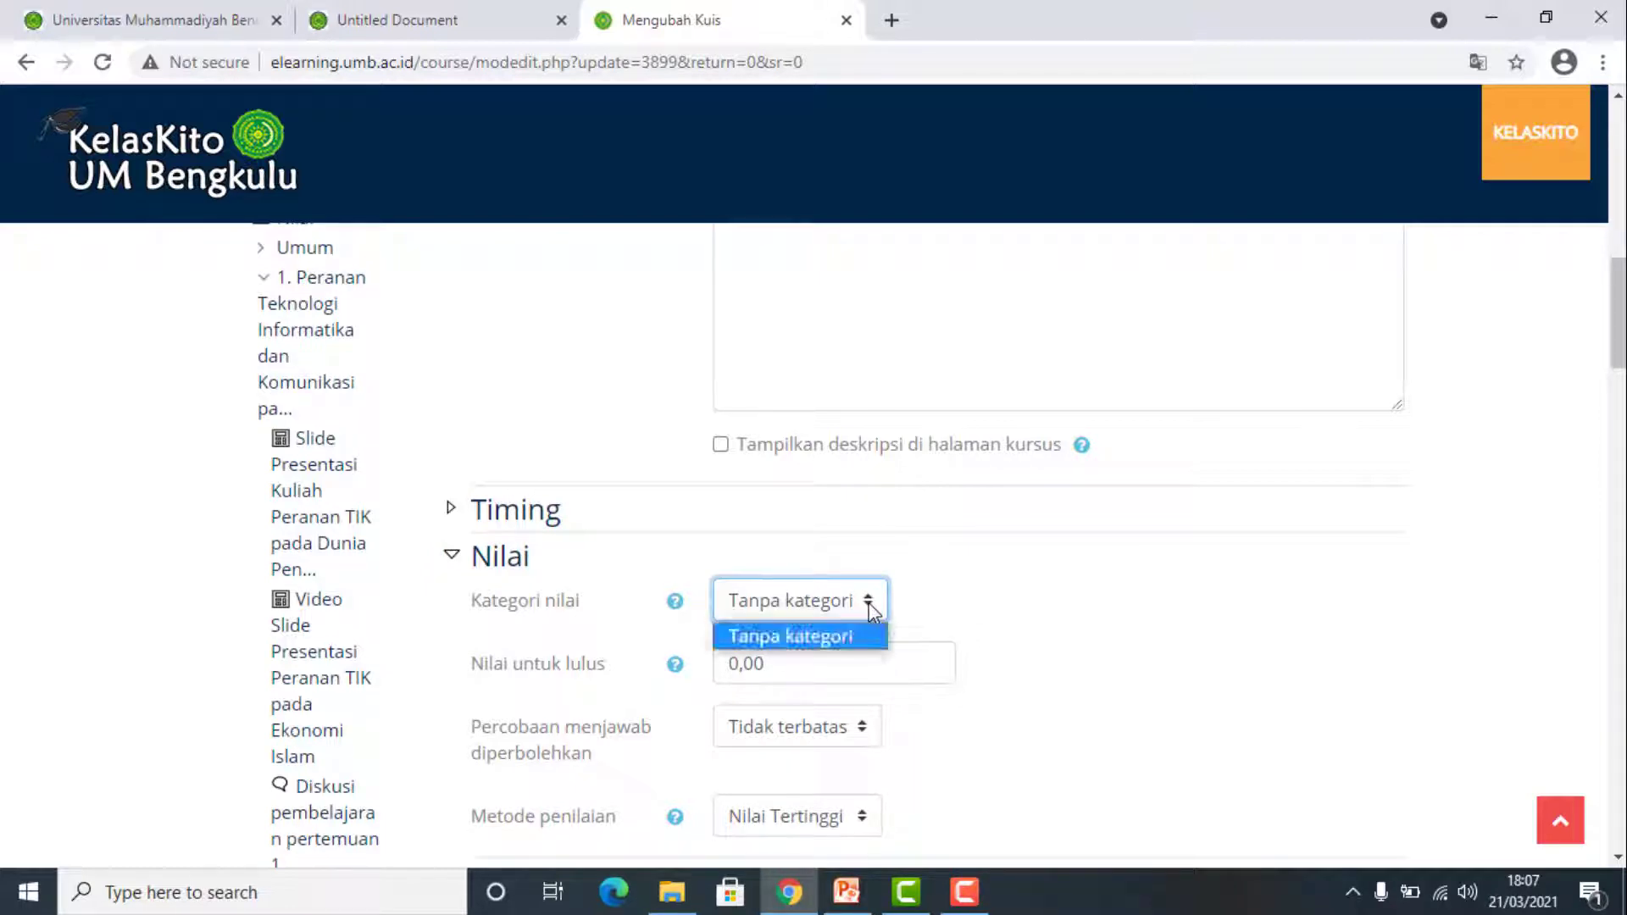
{"action": "left_click", "coordinate": [874, 610]}
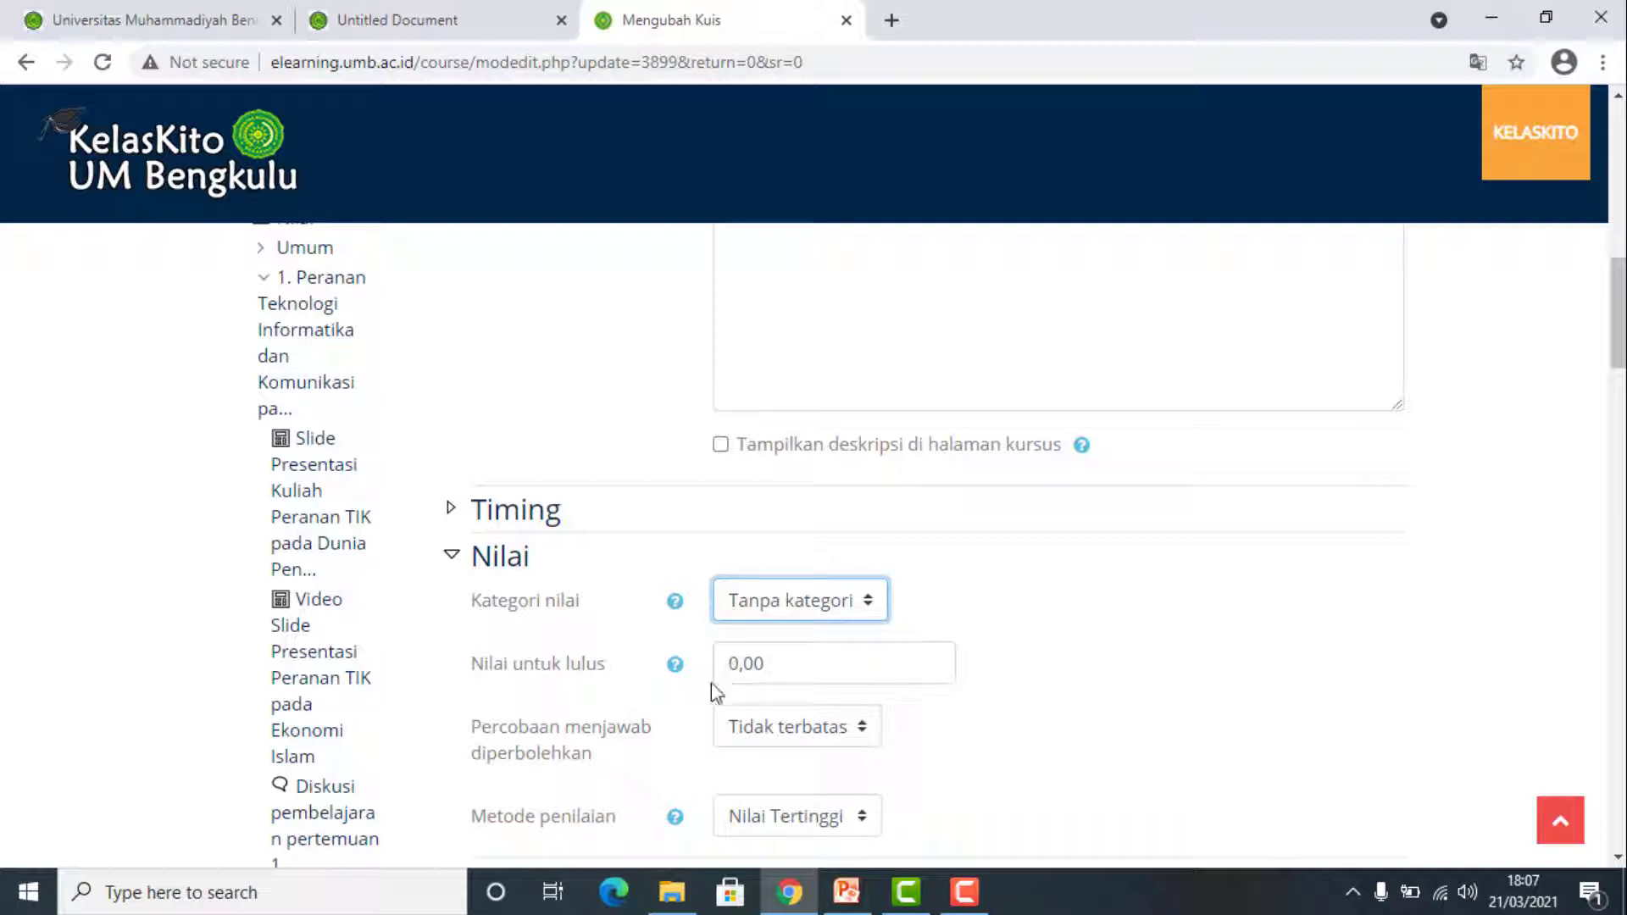
Set the quiz's passing grade (Nilai untuk lulus) to 1.
{"action": "double_click", "coordinate": [734, 666]}
{"action": "type", "text": "1"}
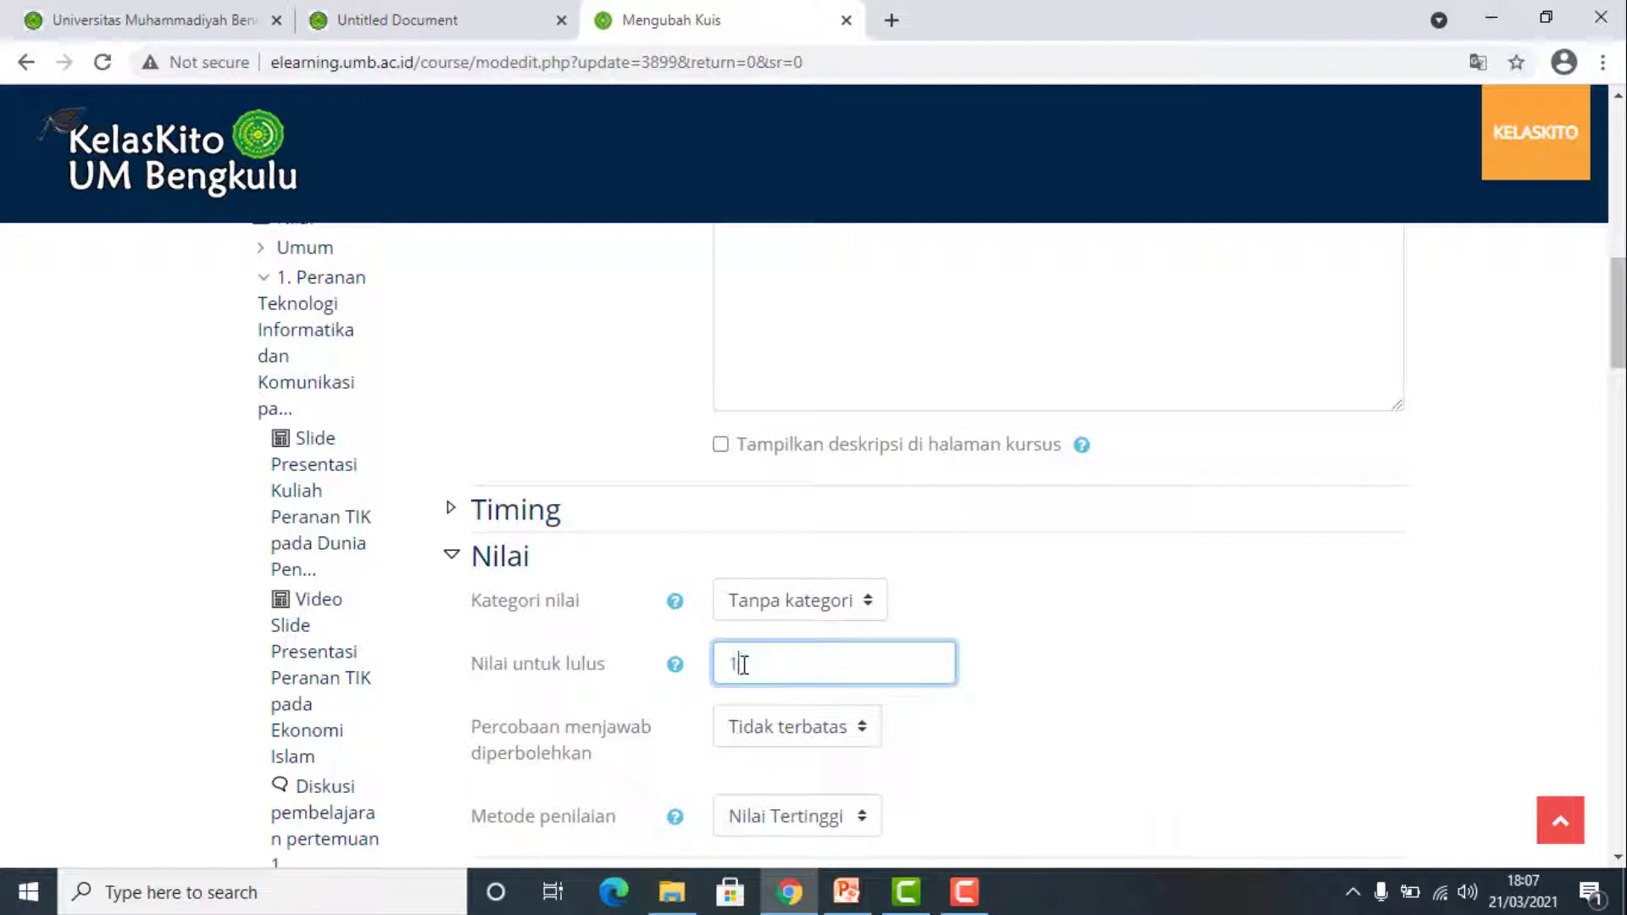
{"action": "left_click", "coordinate": [1101, 649]}
Set the quiz's completion tracking to "Show activity as complete when conditions are met", then save and display the quiz.
{"action": "scroll", "coordinate": [1116, 658], "scroll_direction": "down", "scroll_amount": 1}
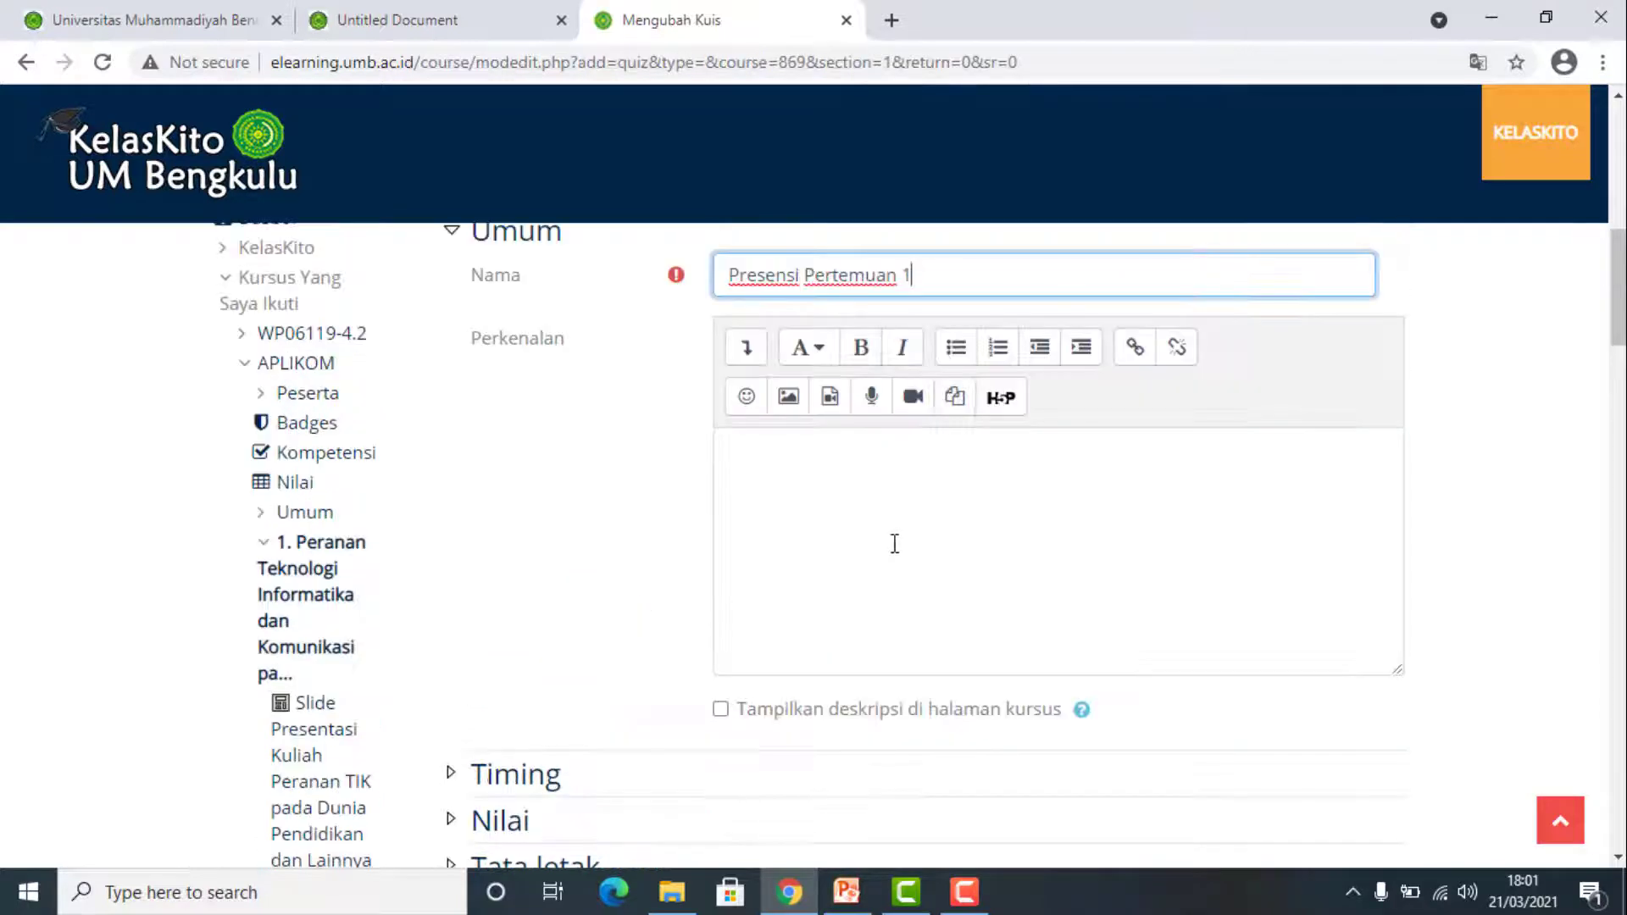
{"action": "scroll", "coordinate": [888, 558], "scroll_direction": "down", "scroll_amount": 8}
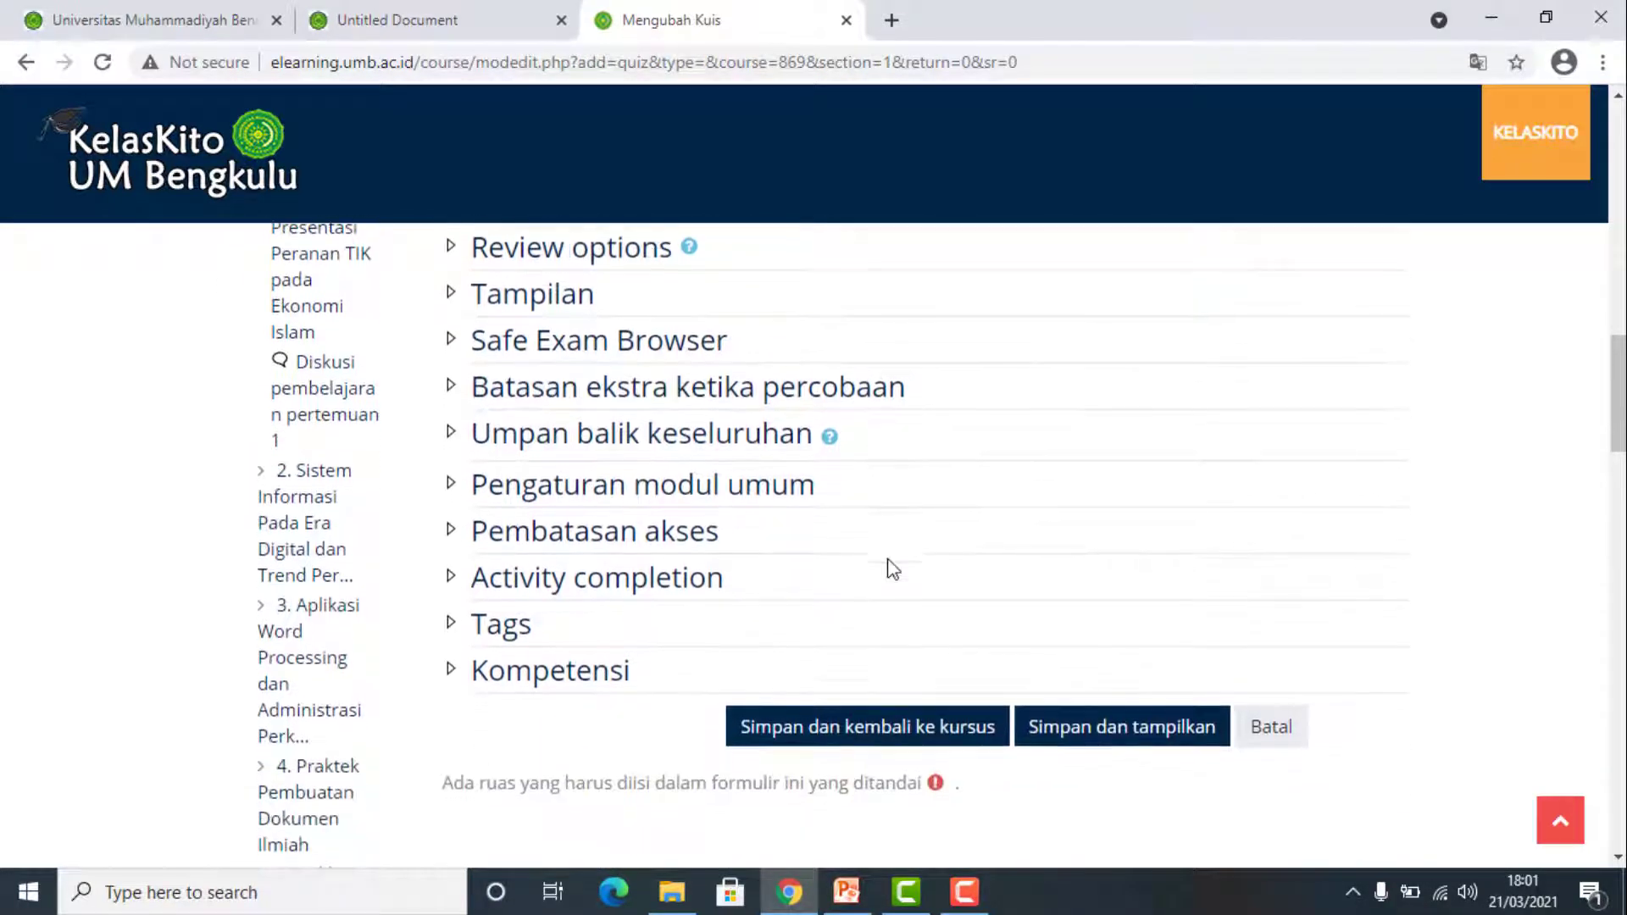
{"action": "left_click", "coordinate": [649, 585]}
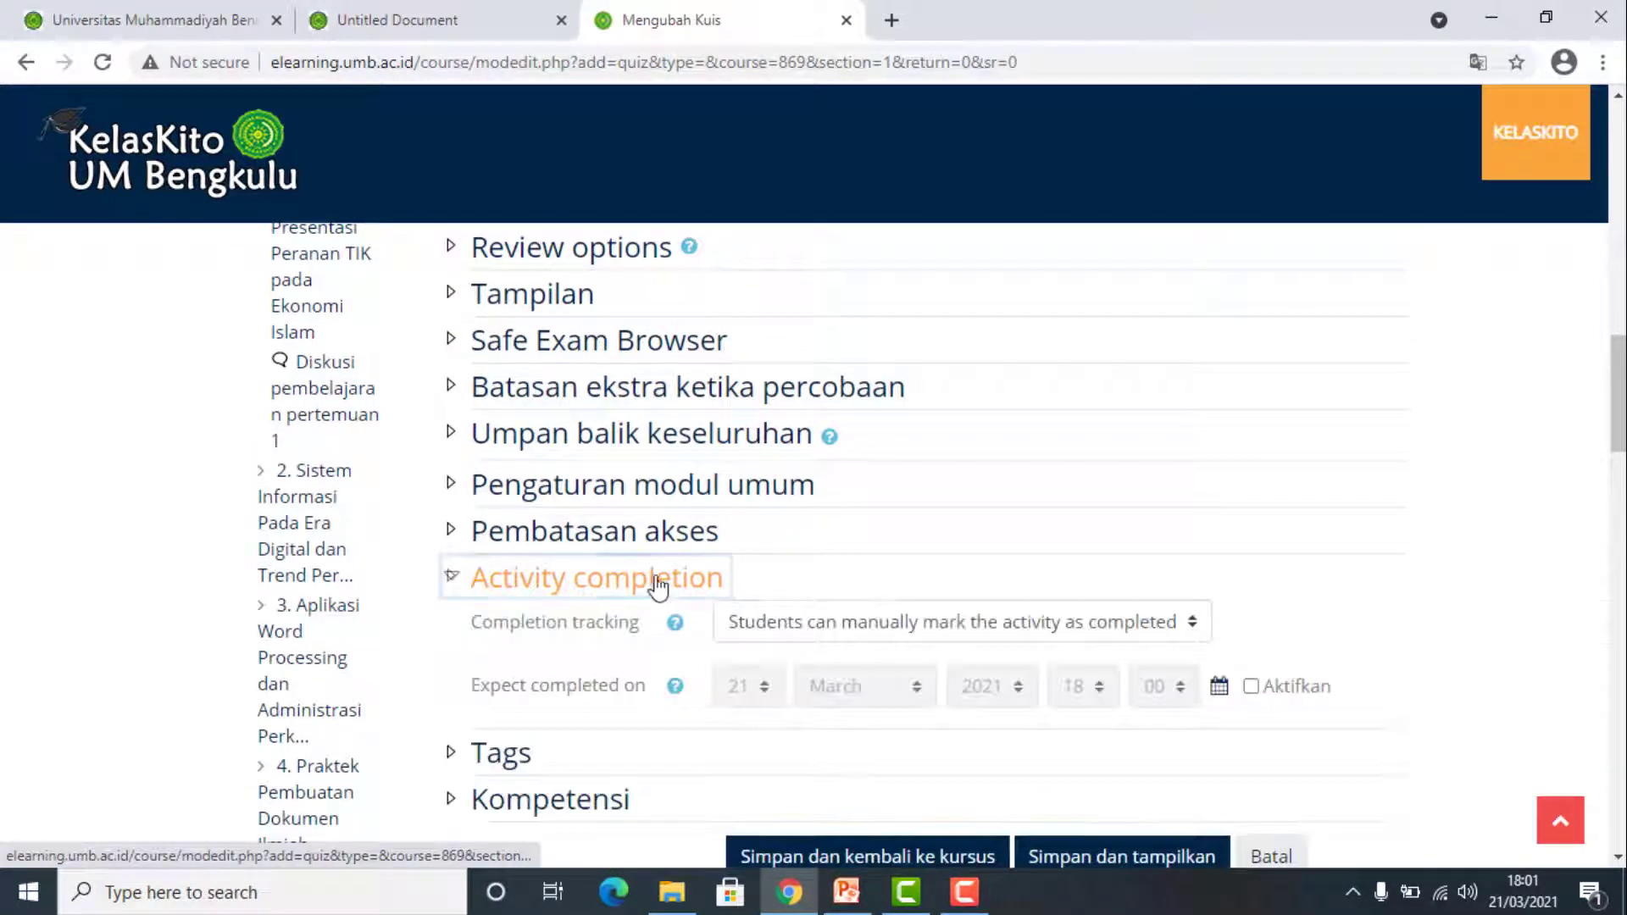
{"action": "left_click", "coordinate": [1165, 623]}
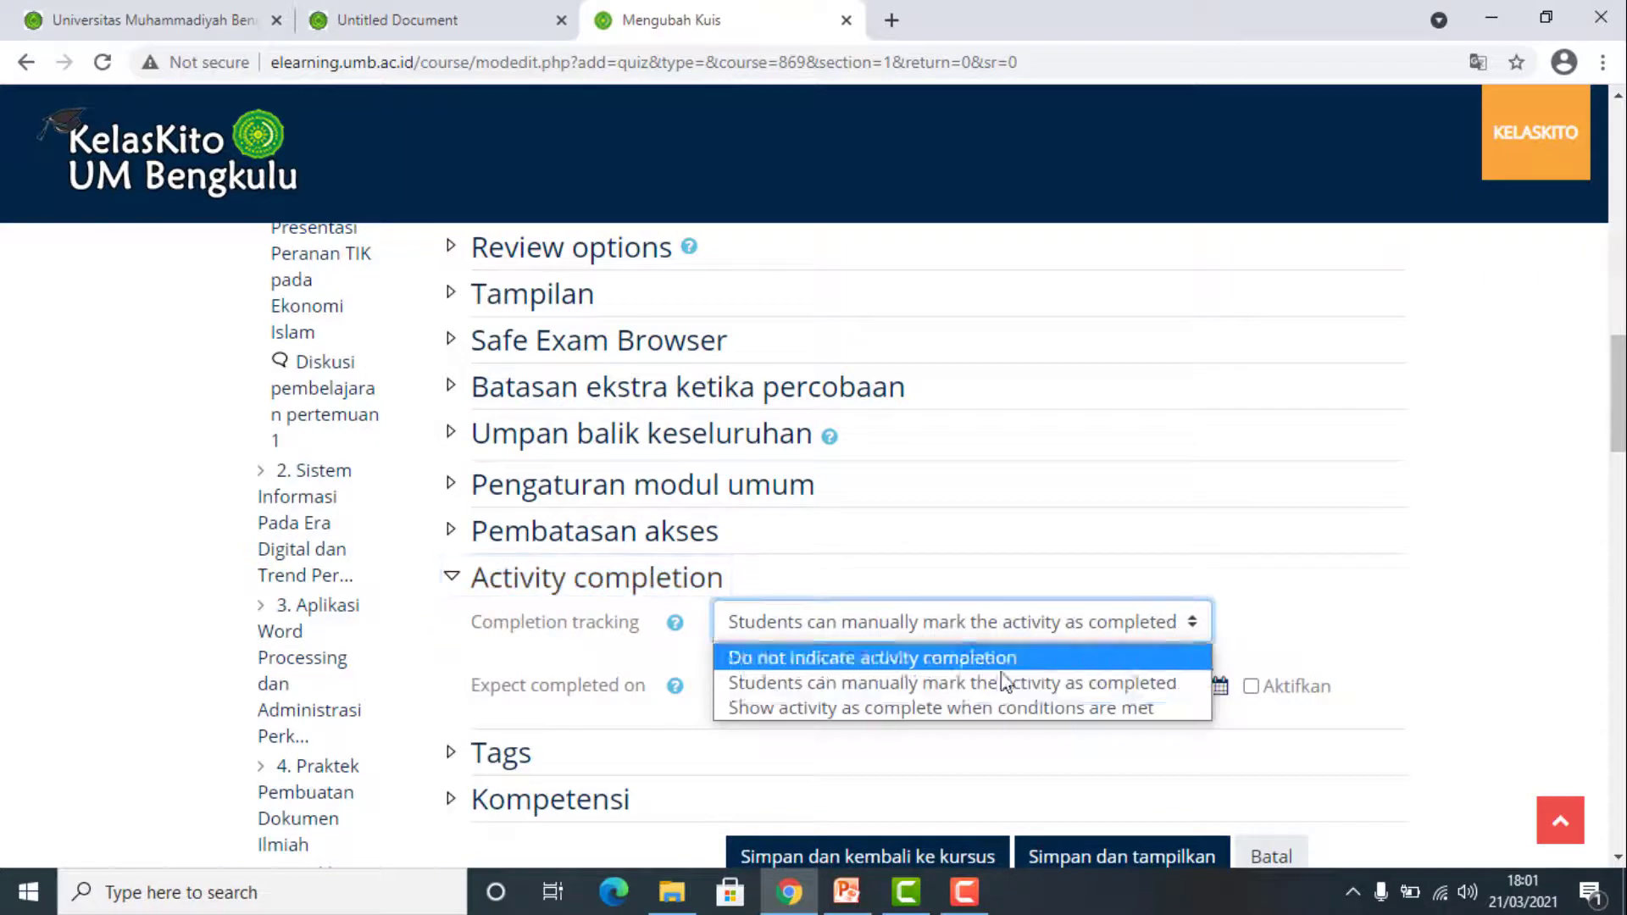
{"action": "left_click", "coordinate": [898, 707]}
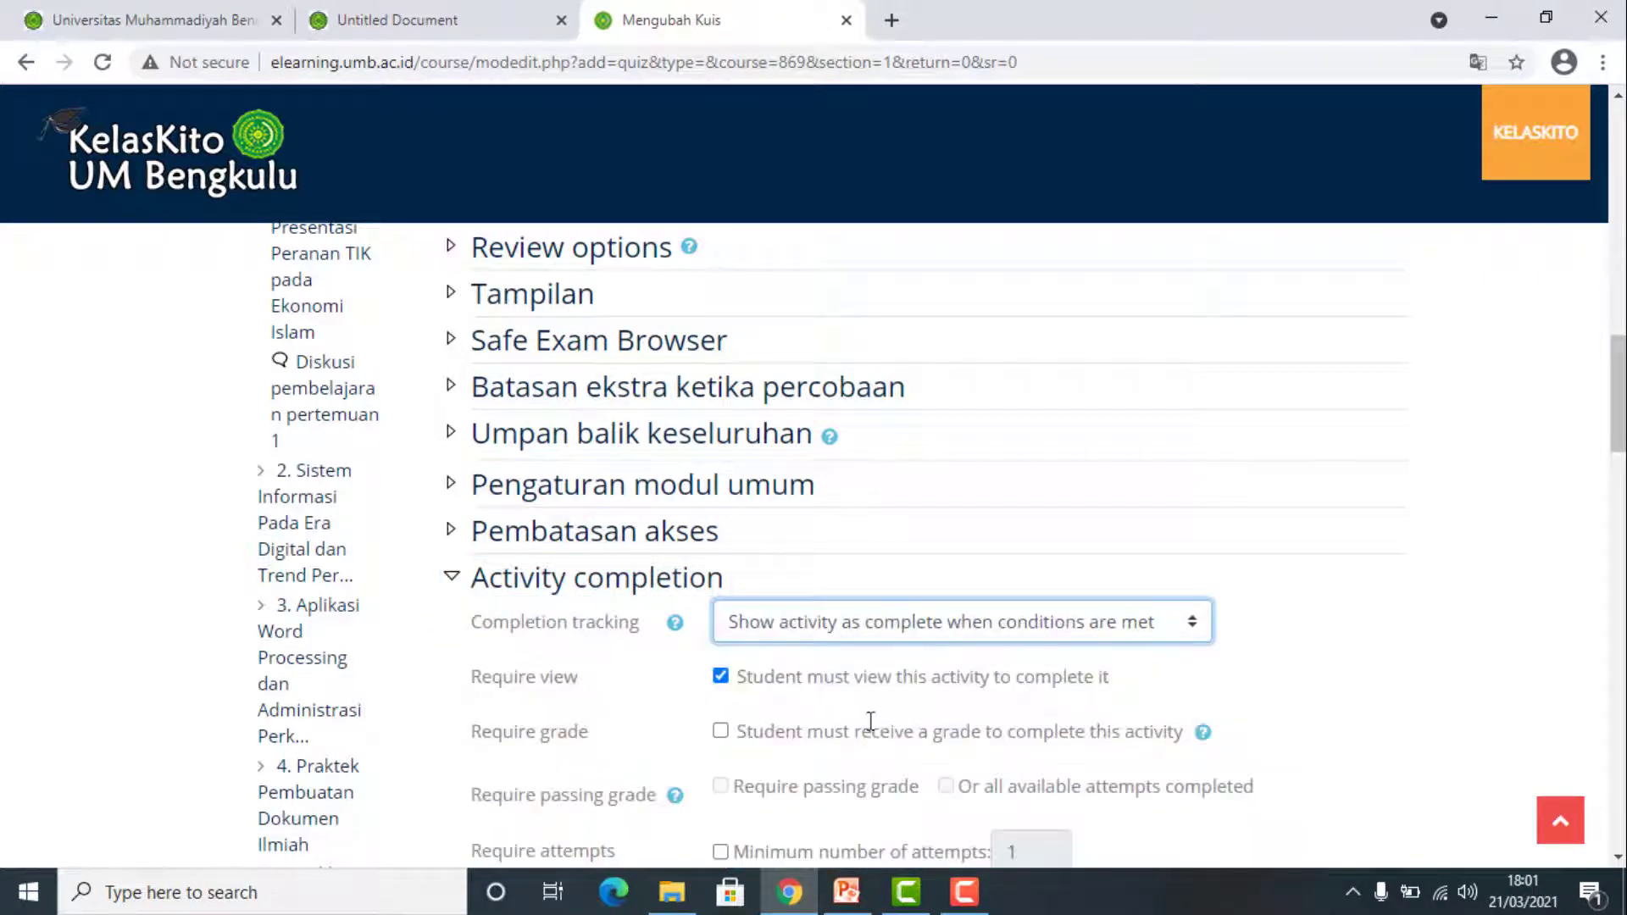
{"action": "scroll", "coordinate": [939, 703], "scroll_direction": "down", "scroll_amount": 5}
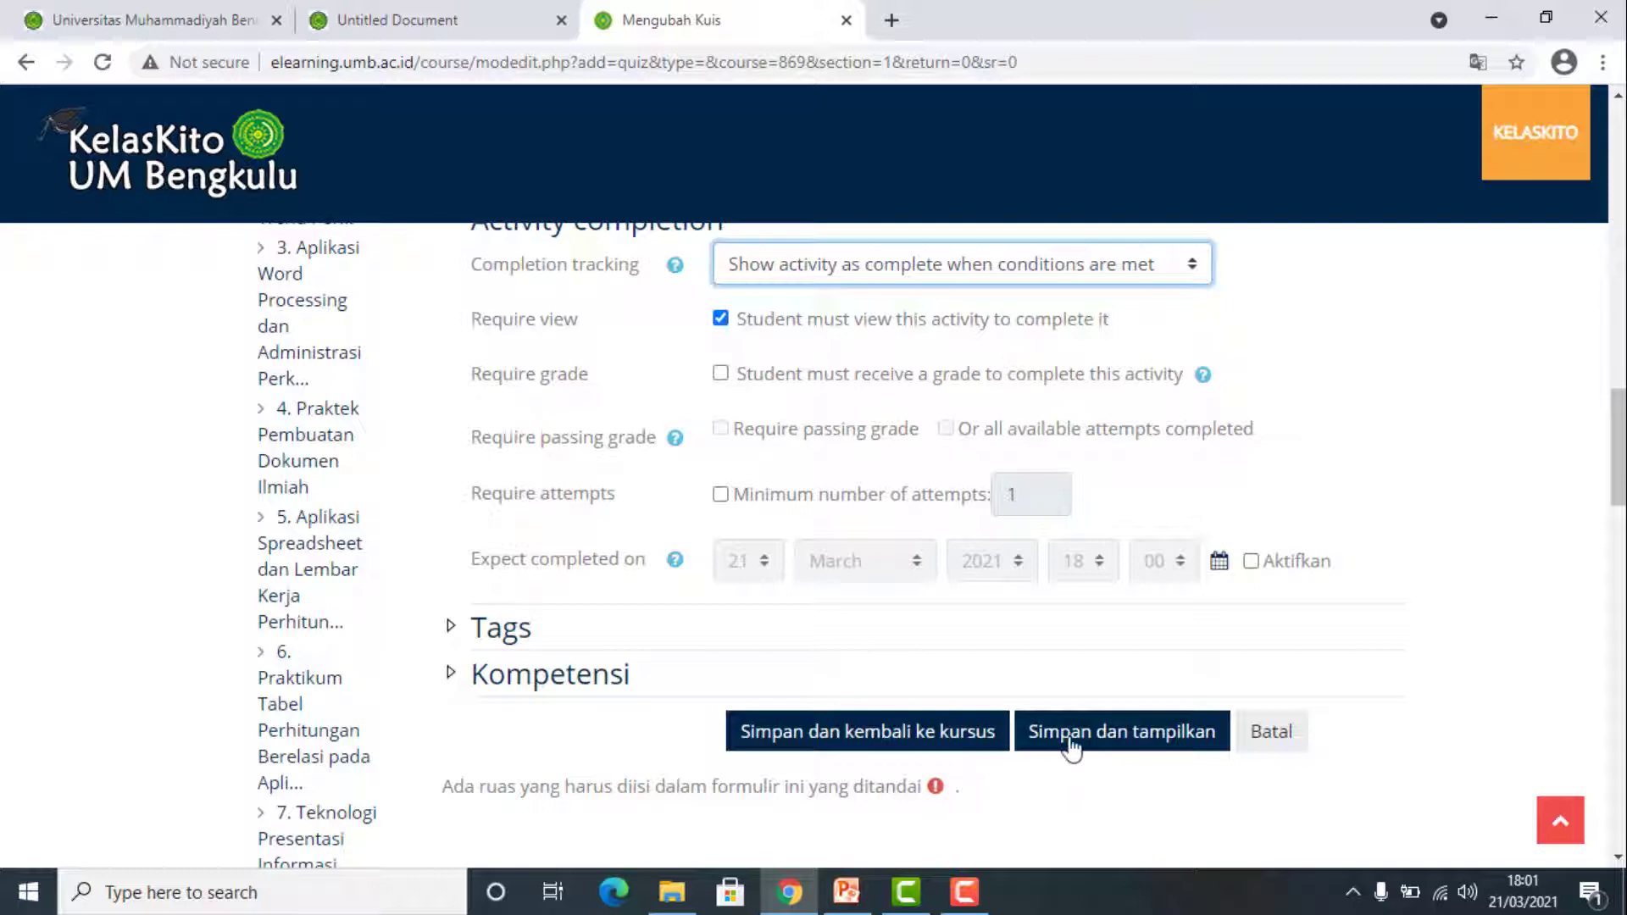
{"action": "left_click", "coordinate": [1105, 745]}
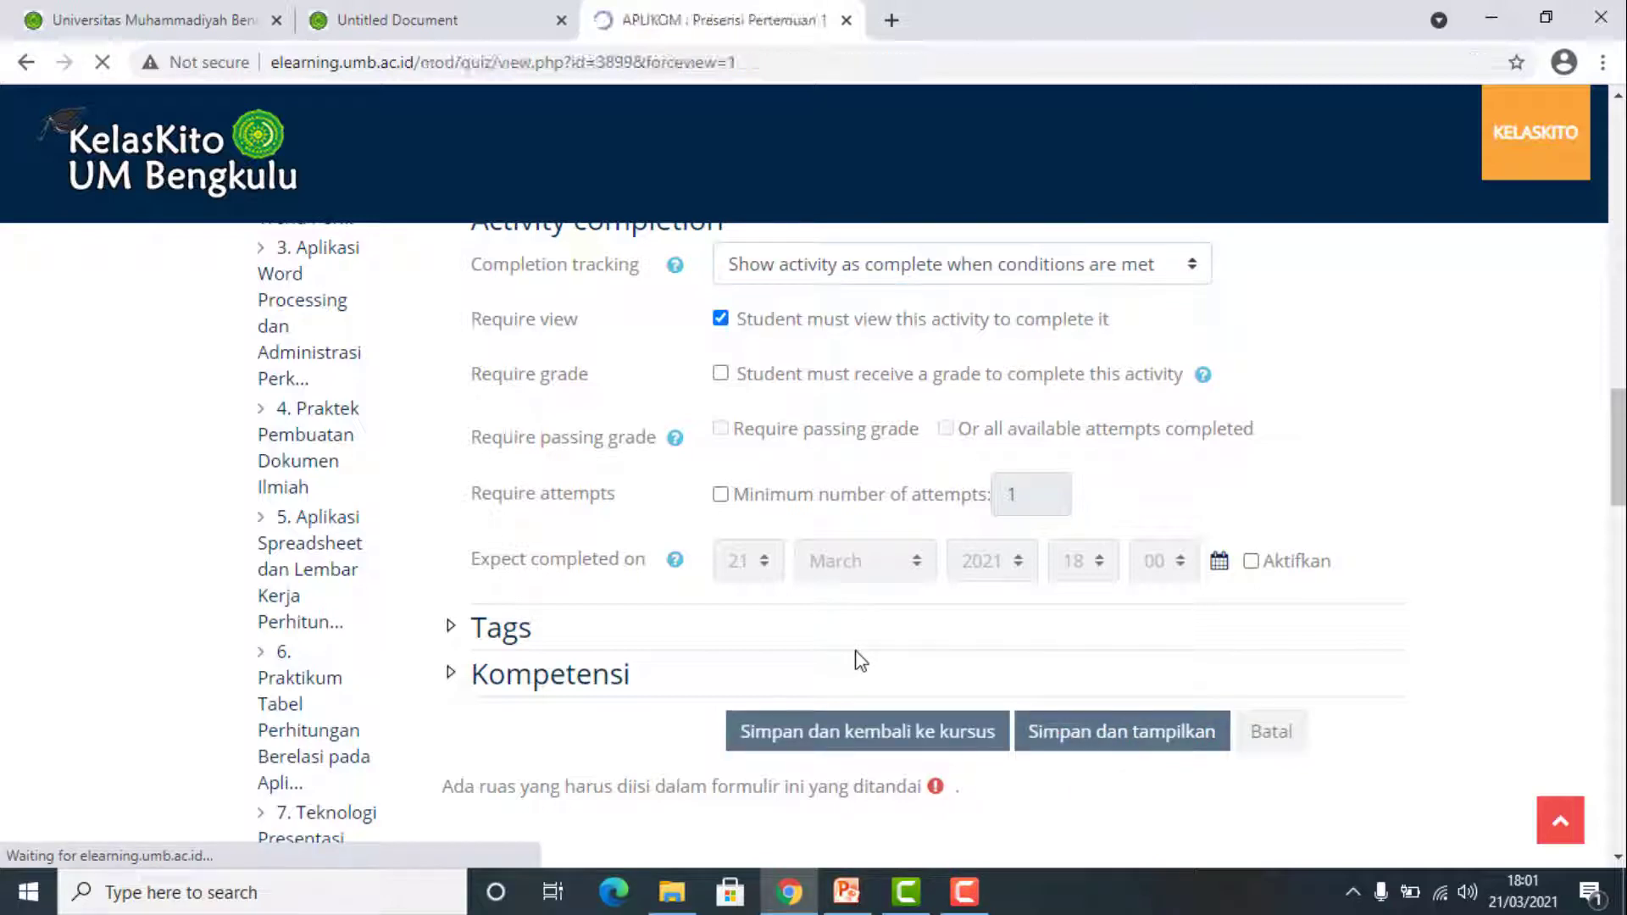
Open the Presensi Pertemuan 1 quiz for editing and add a new question of type Pilihan ganda.
{"action": "scroll", "coordinate": [1346, 589], "scroll_direction": "down", "scroll_amount": 5}
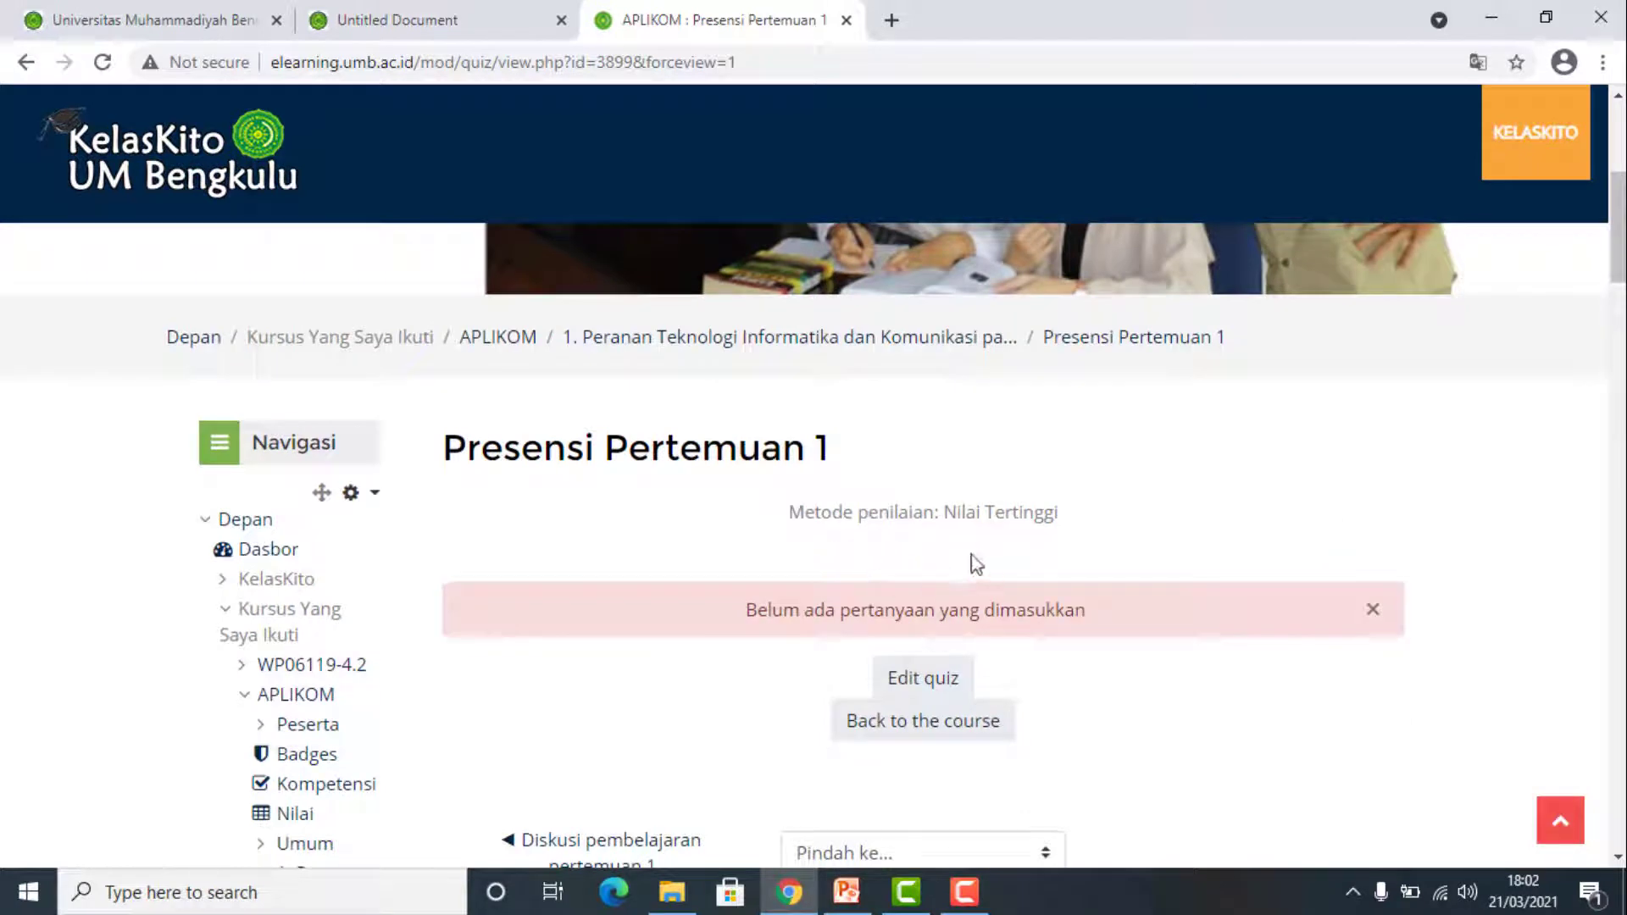
{"action": "left_click", "coordinate": [938, 688]}
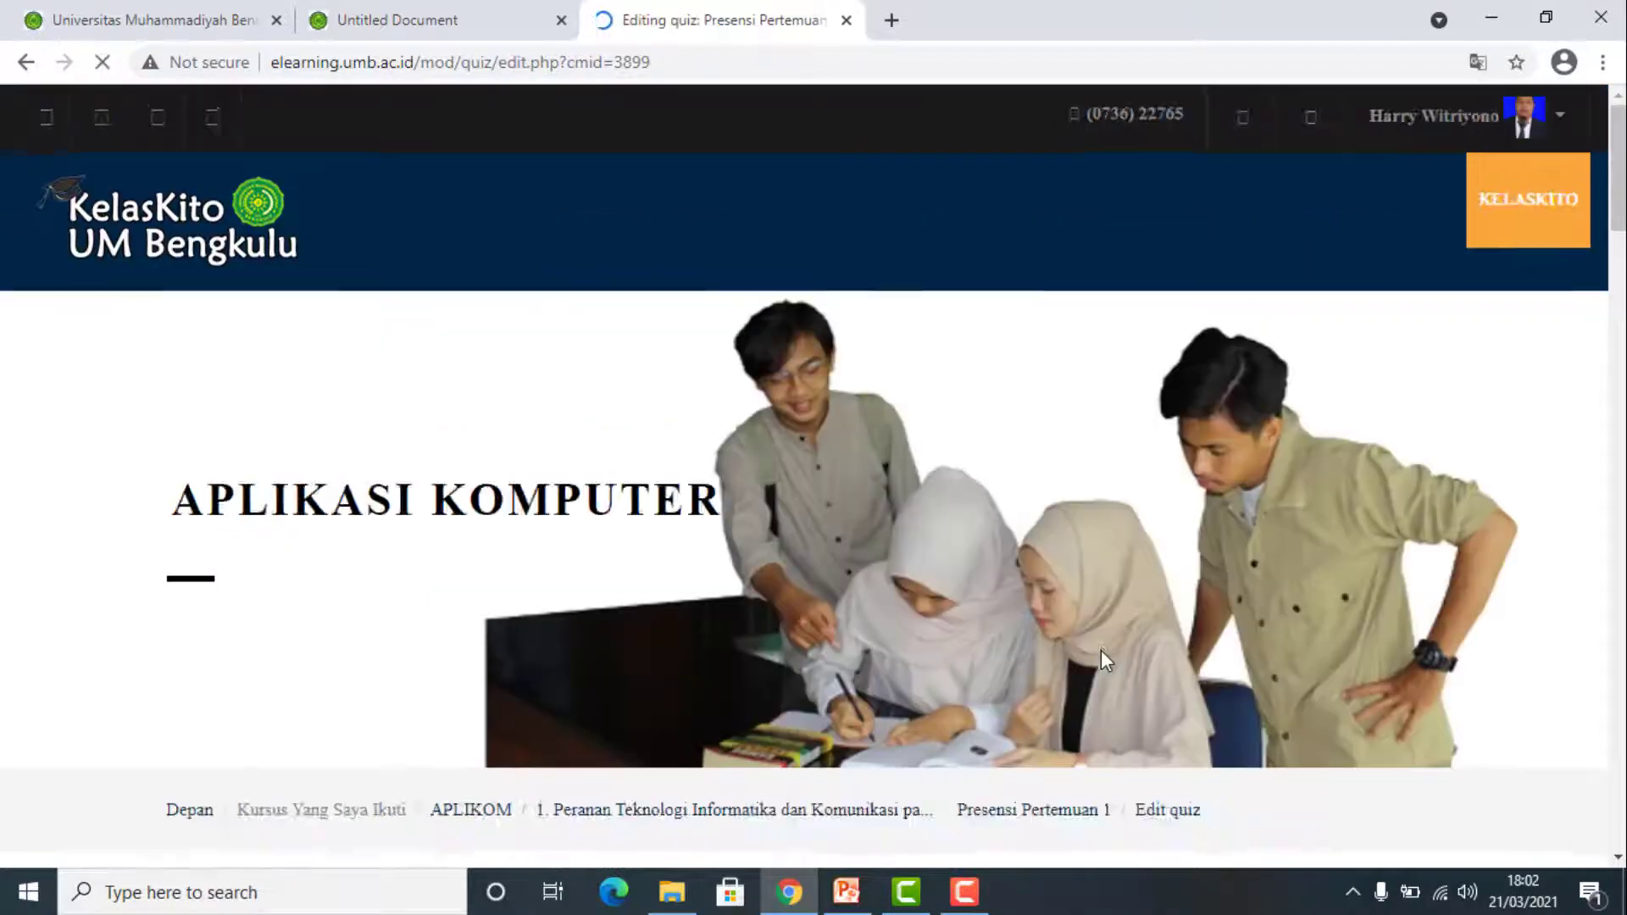
{"action": "scroll", "coordinate": [1101, 649], "scroll_direction": "down", "scroll_amount": 4}
{"action": "scroll", "coordinate": [1106, 653], "scroll_direction": "down", "scroll_amount": 3}
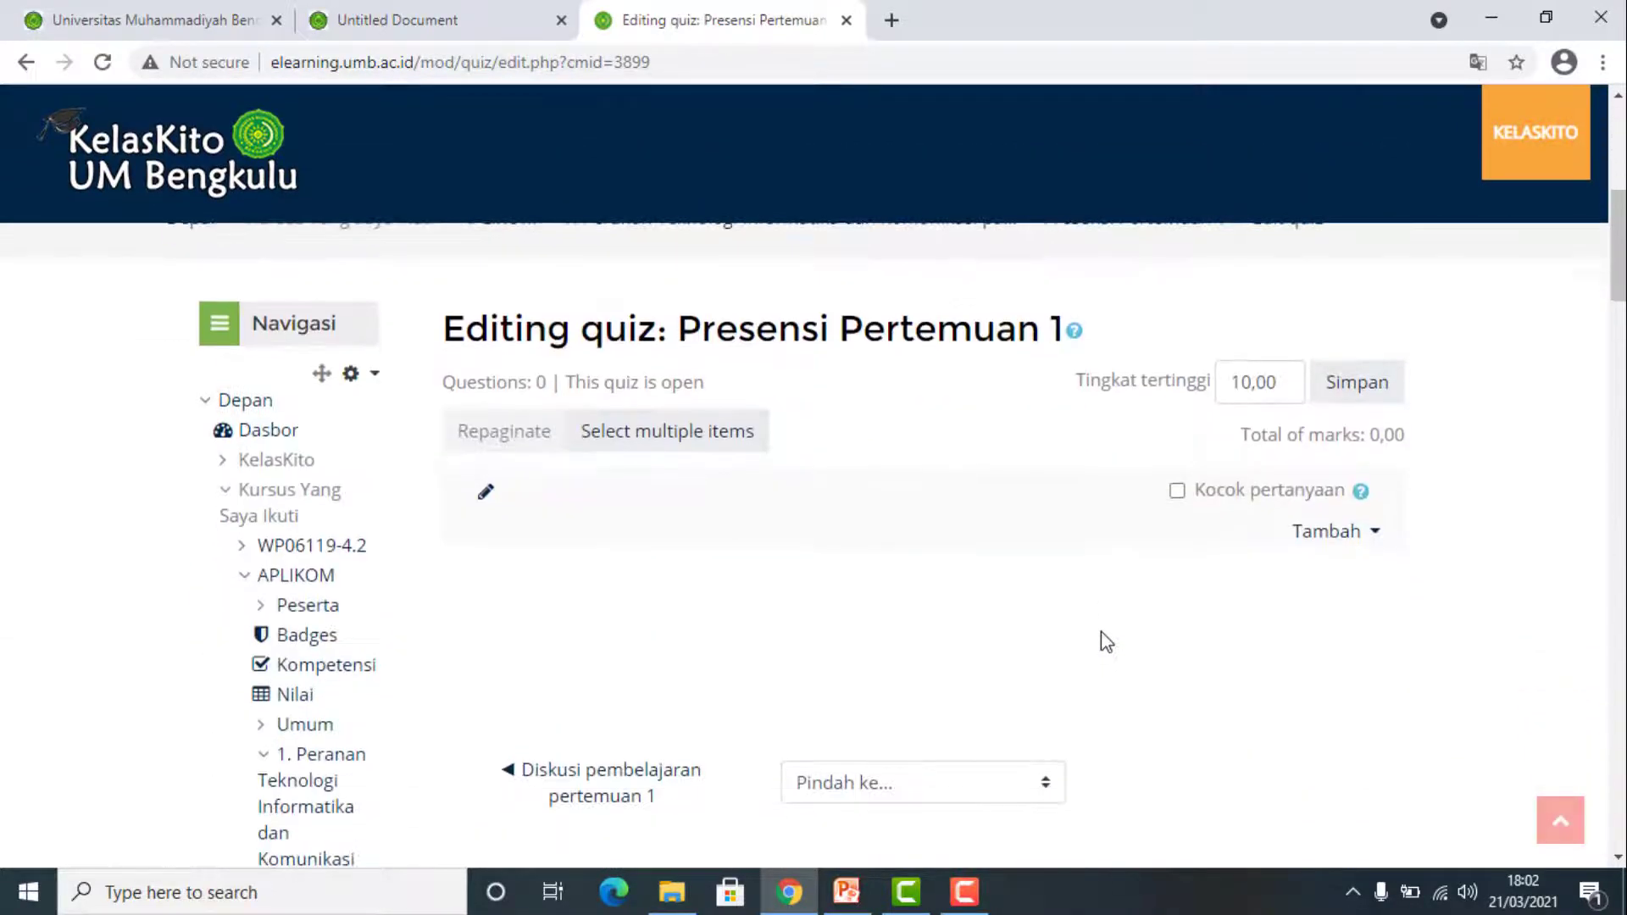
{"action": "left_click", "coordinate": [1355, 537]}
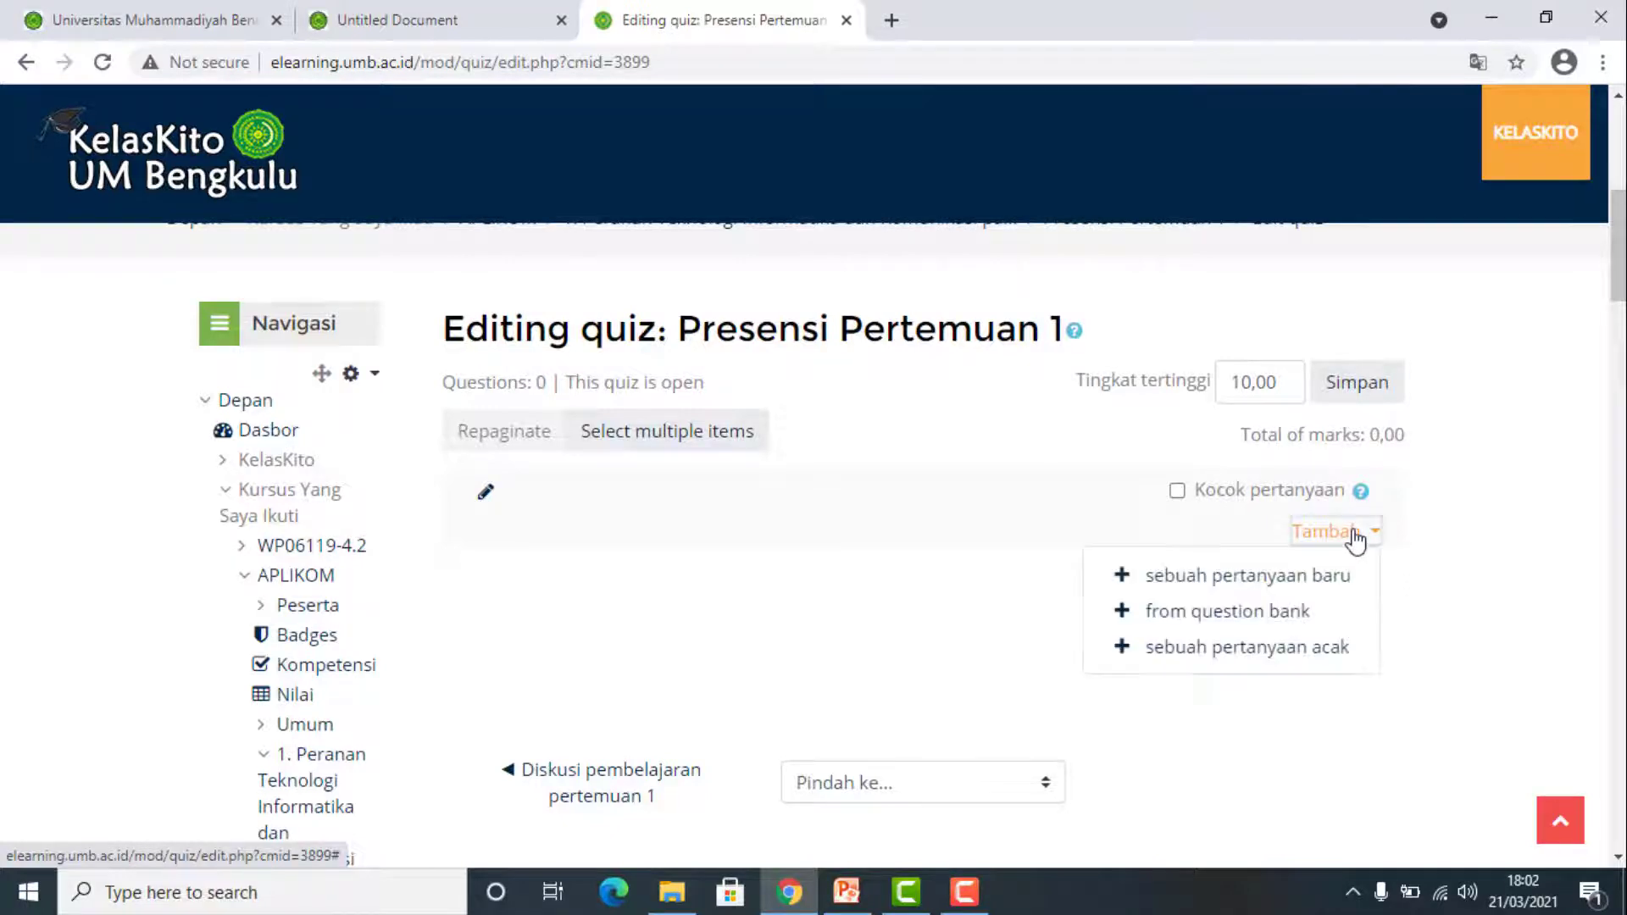
{"action": "left_click", "coordinate": [1269, 581]}
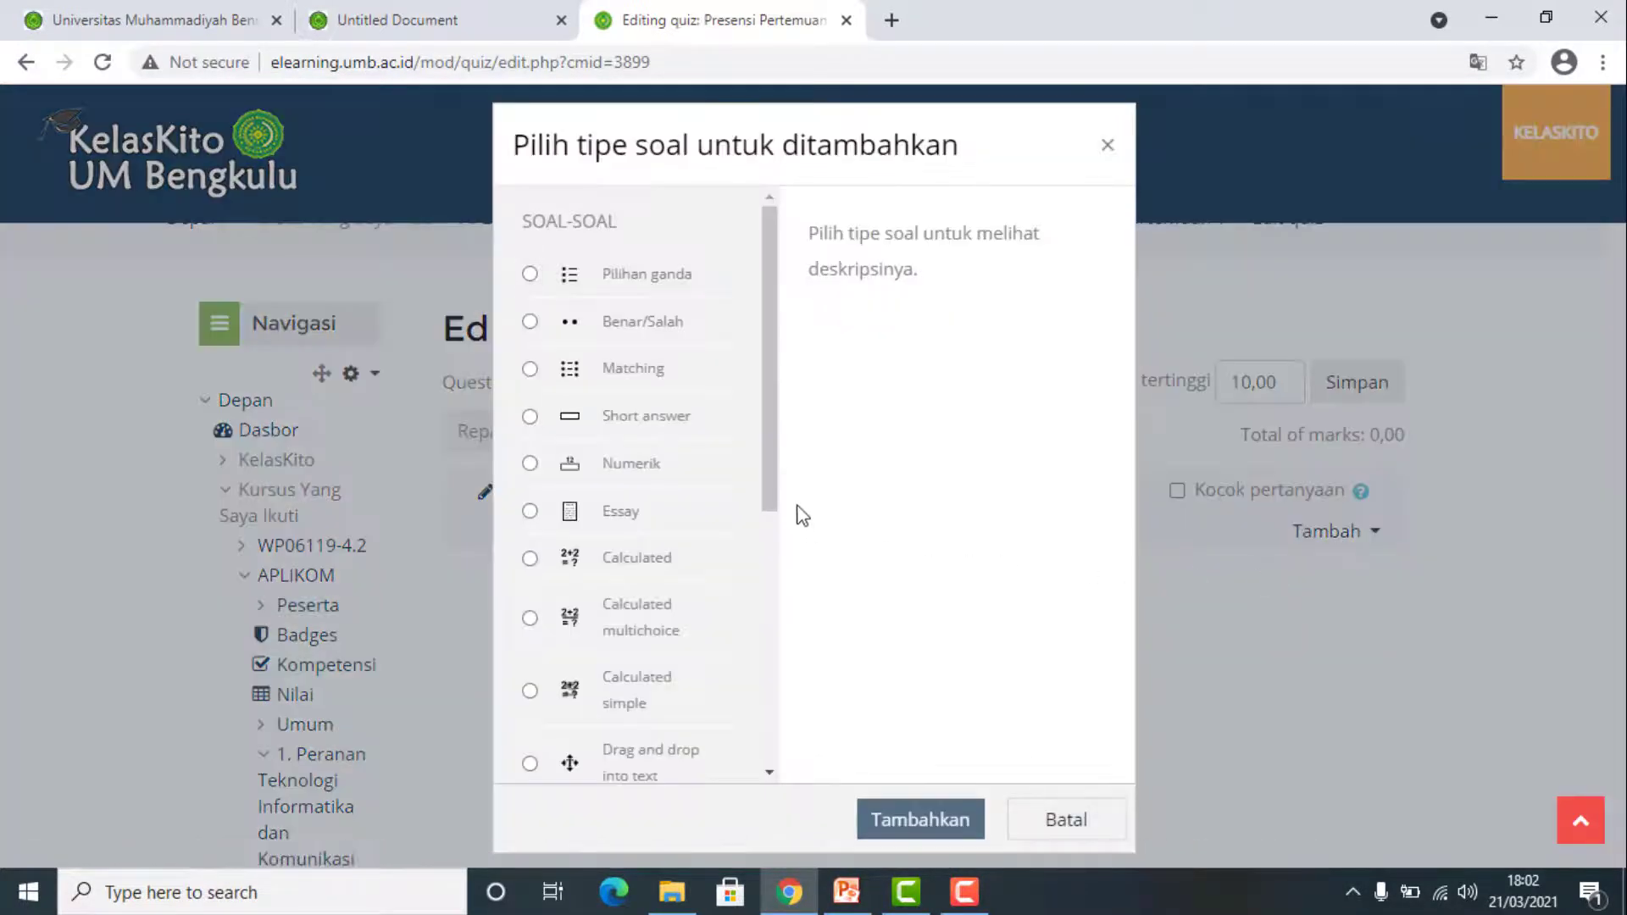
{"action": "left_click", "coordinate": [607, 285]}
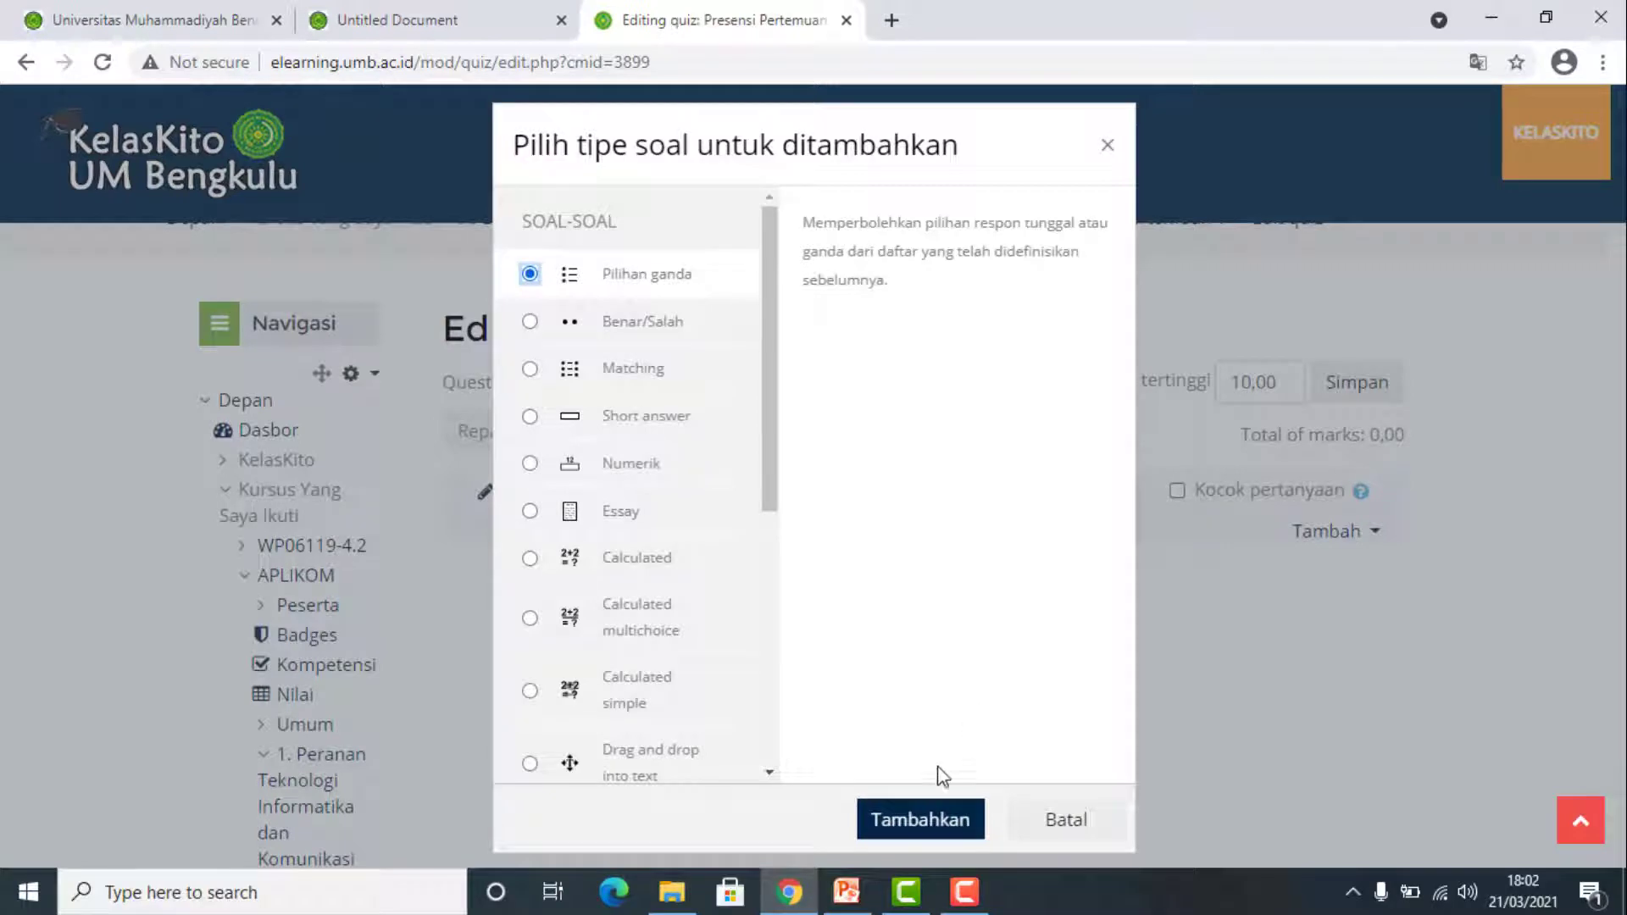
{"action": "left_click", "coordinate": [932, 836]}
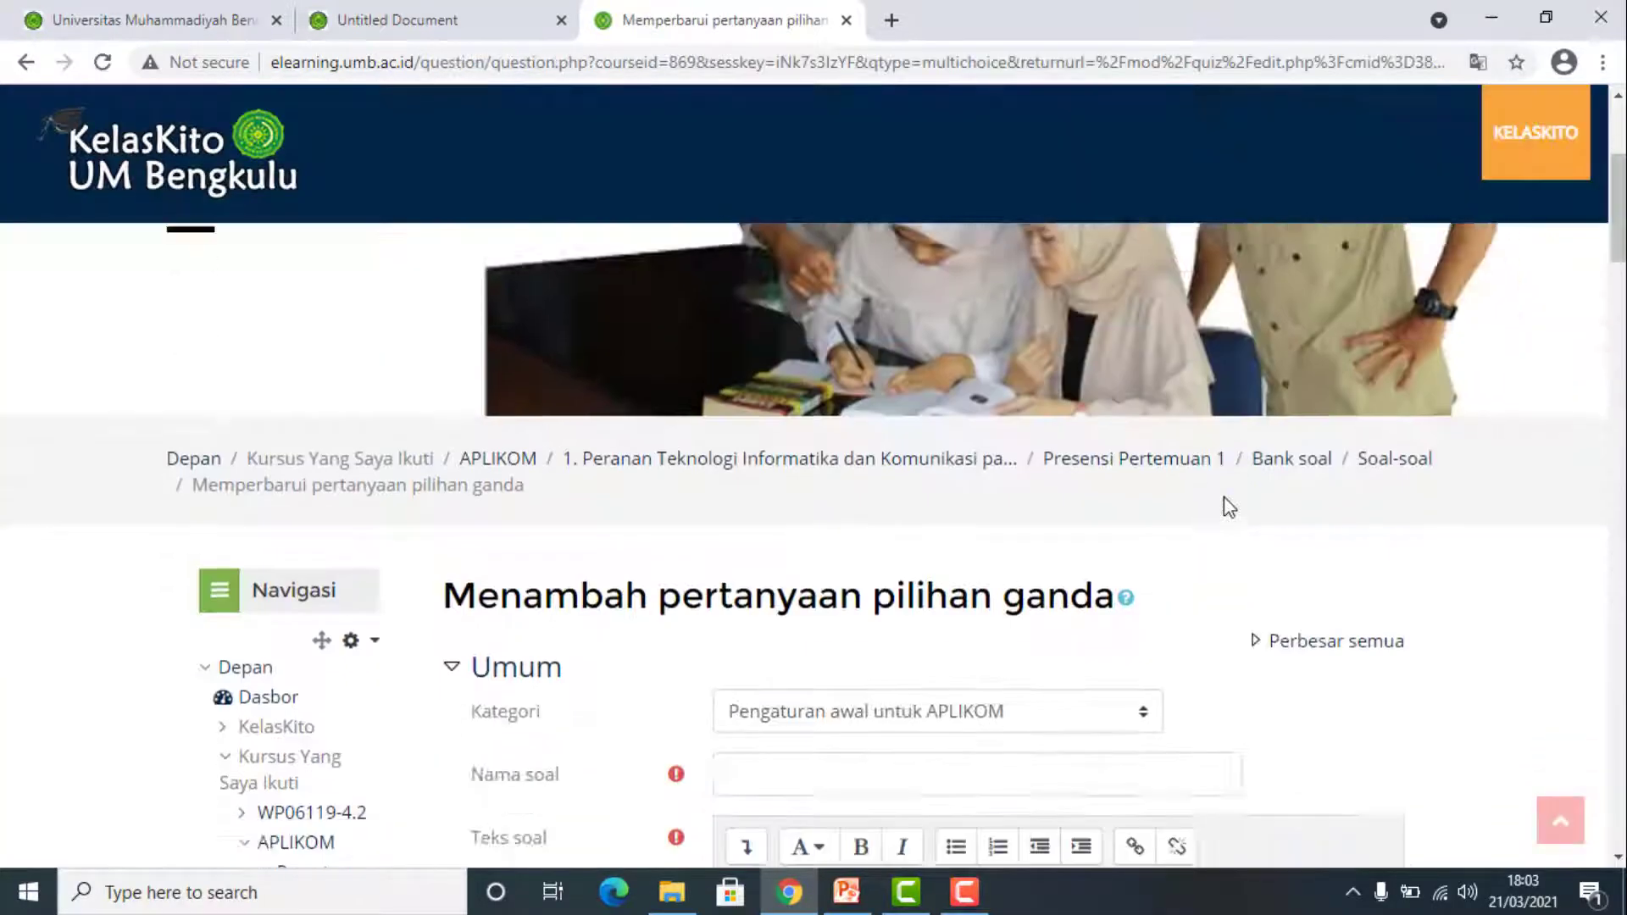
Name the multiple-choice question "Presensi" and place the cursor in its question text.
{"action": "scroll", "coordinate": [1127, 500], "scroll_direction": "down", "scroll_amount": 2}
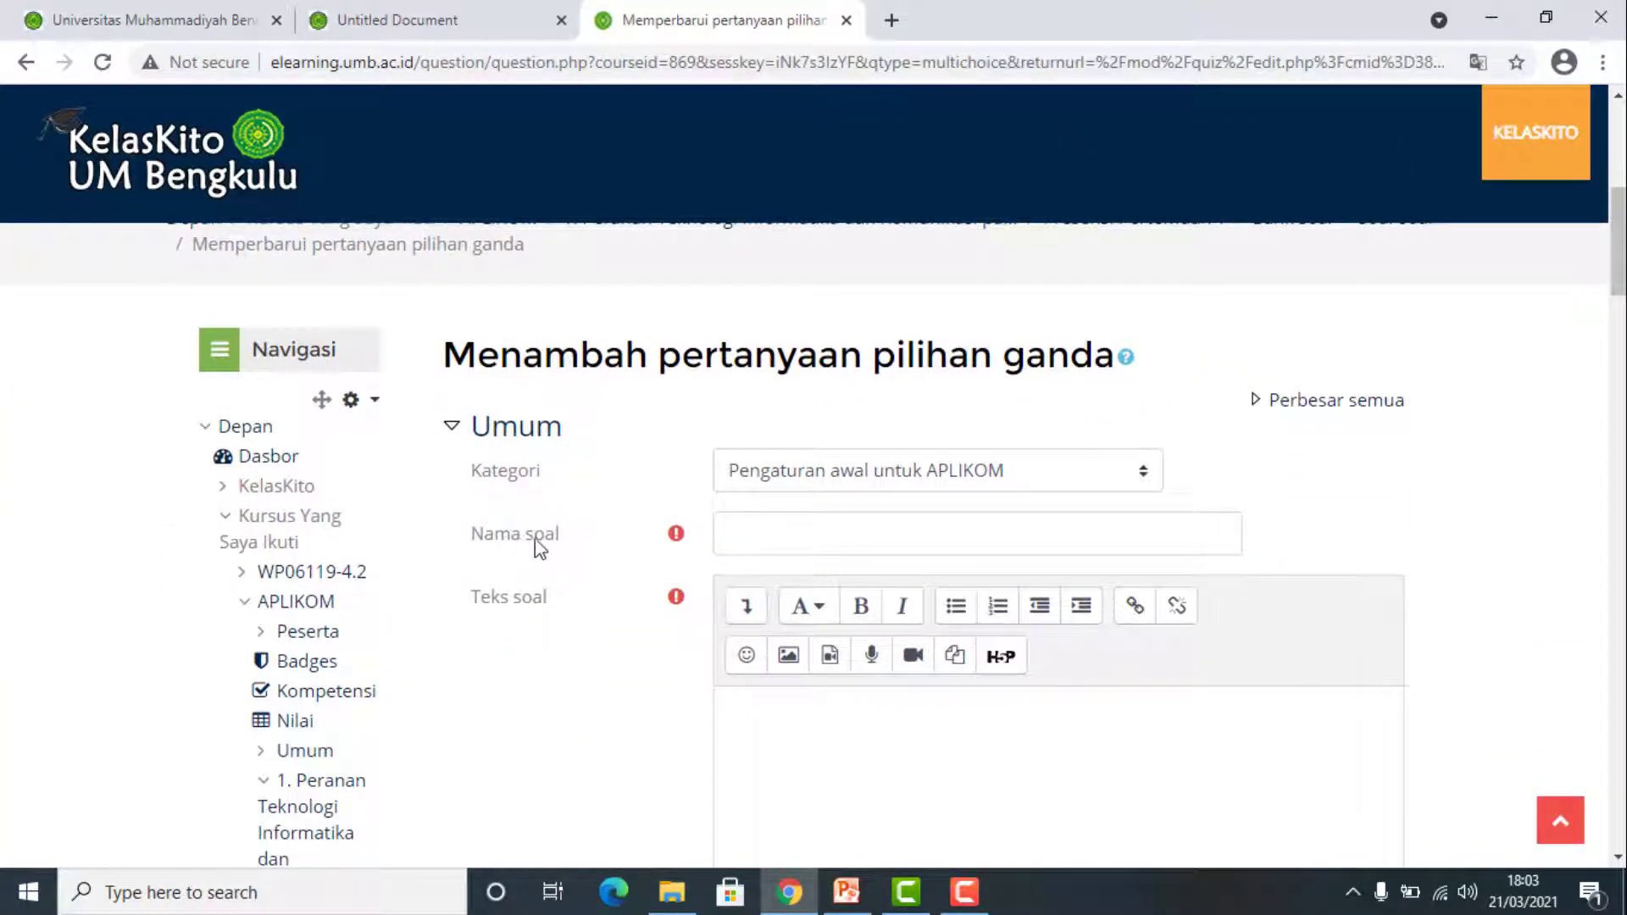
{"action": "scroll", "coordinate": [614, 693], "scroll_direction": "down", "scroll_amount": 2}
{"action": "scroll", "coordinate": [614, 688], "scroll_direction": "down", "scroll_amount": 1}
{"action": "scroll", "coordinate": [617, 627], "scroll_direction": "up", "scroll_amount": 3}
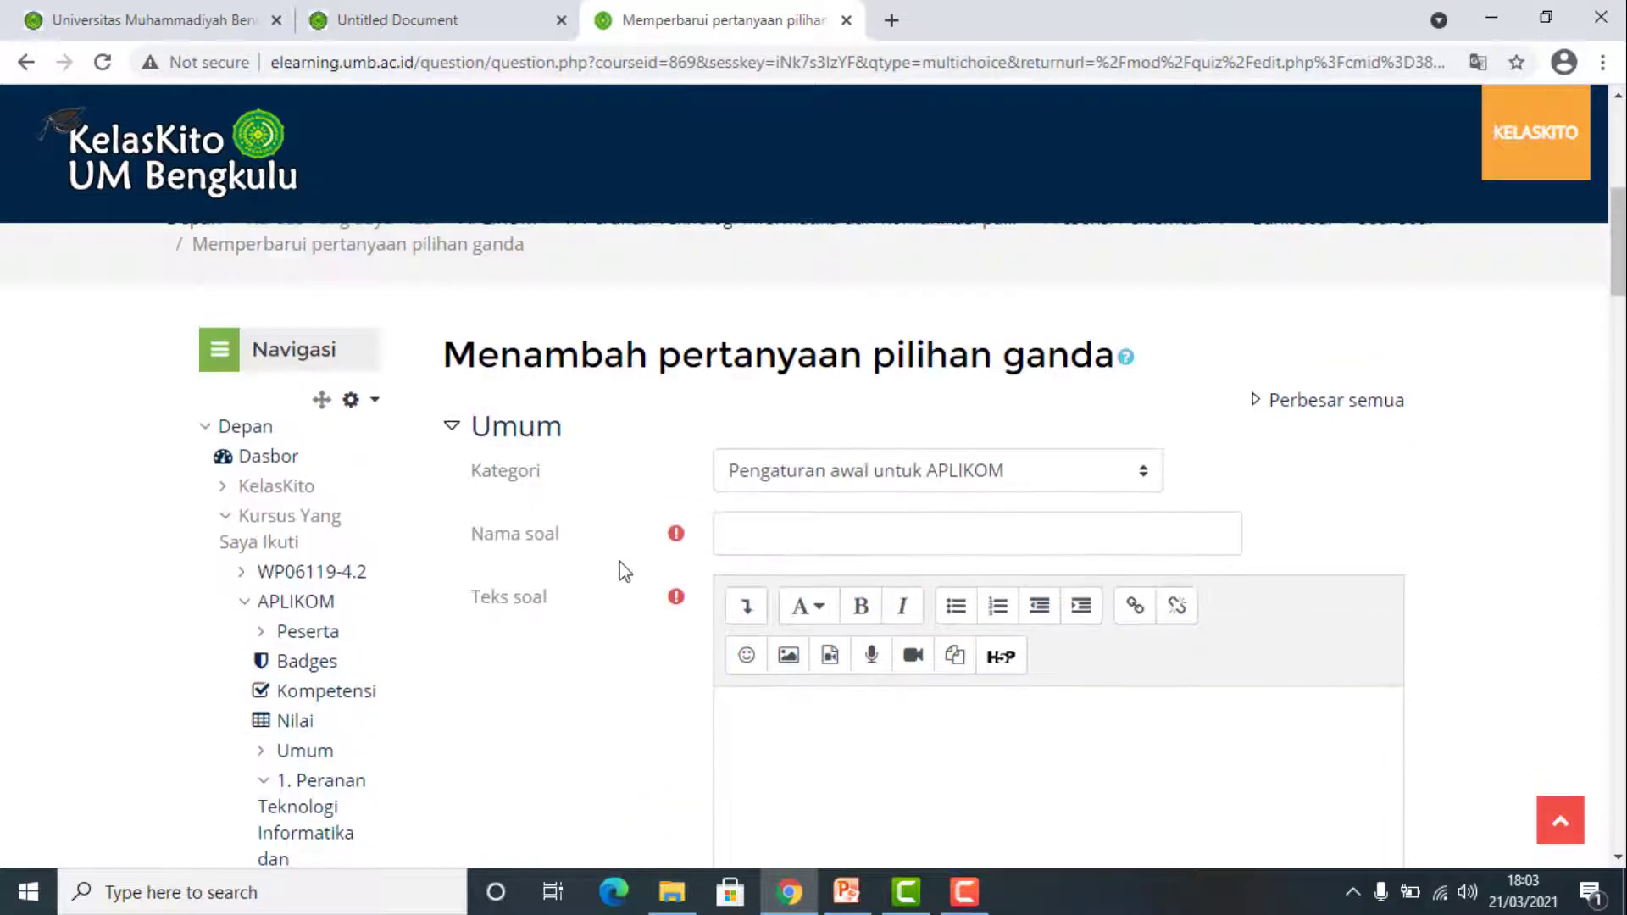
{"action": "scroll", "coordinate": [618, 566], "scroll_direction": "down", "scroll_amount": 7}
{"action": "scroll", "coordinate": [617, 555], "scroll_direction": "up", "scroll_amount": 8}
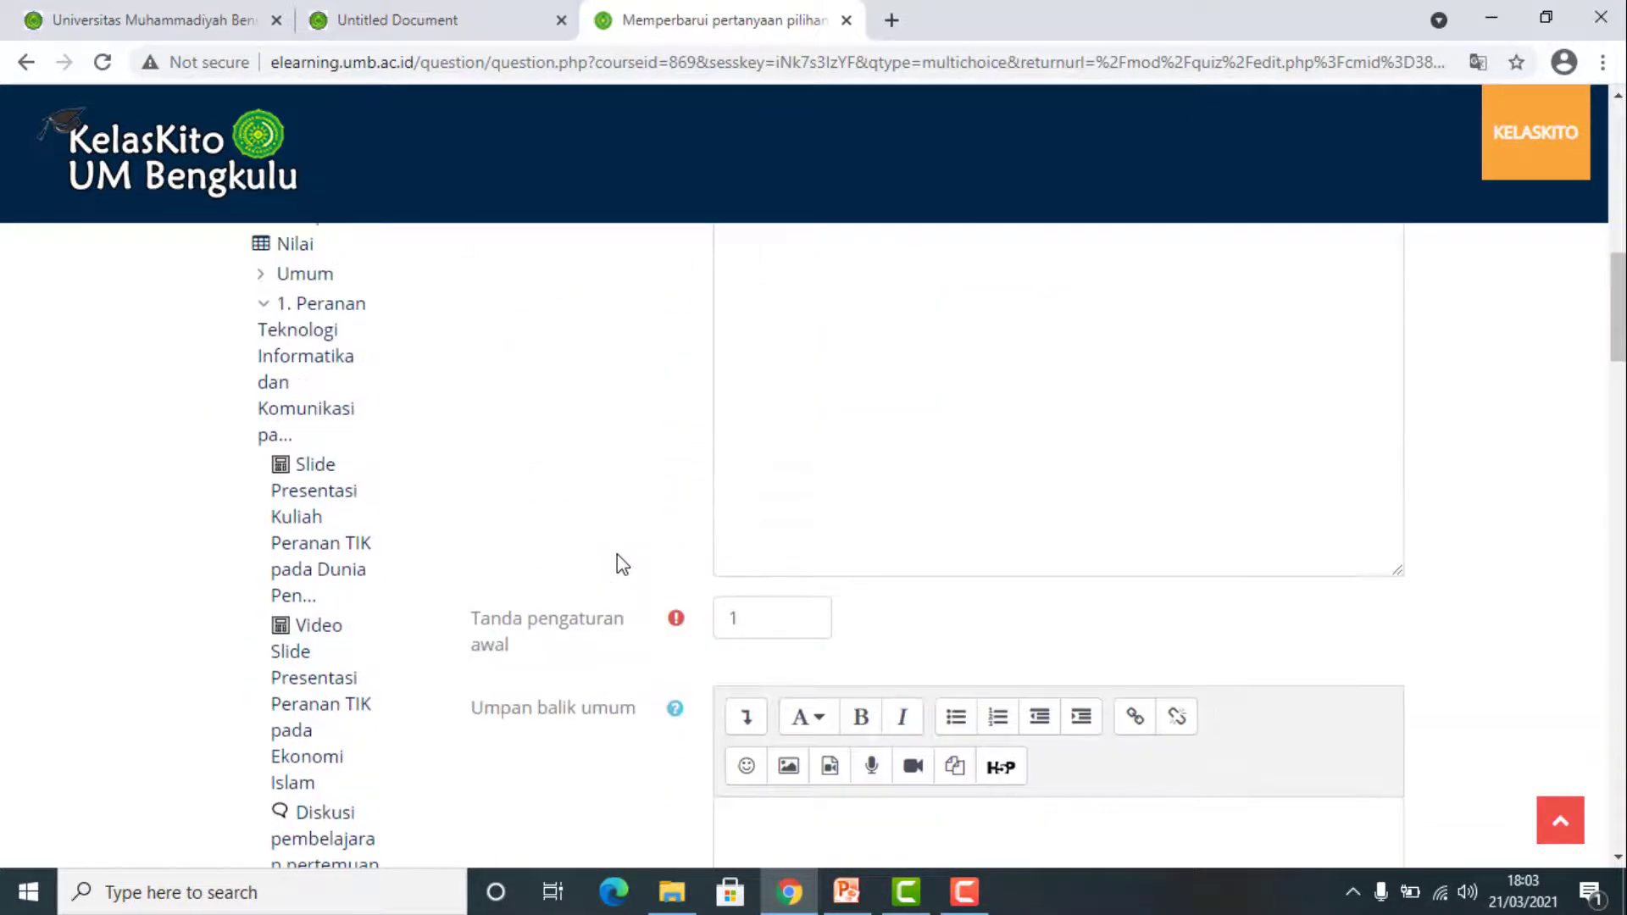
{"action": "left_click", "coordinate": [803, 540]}
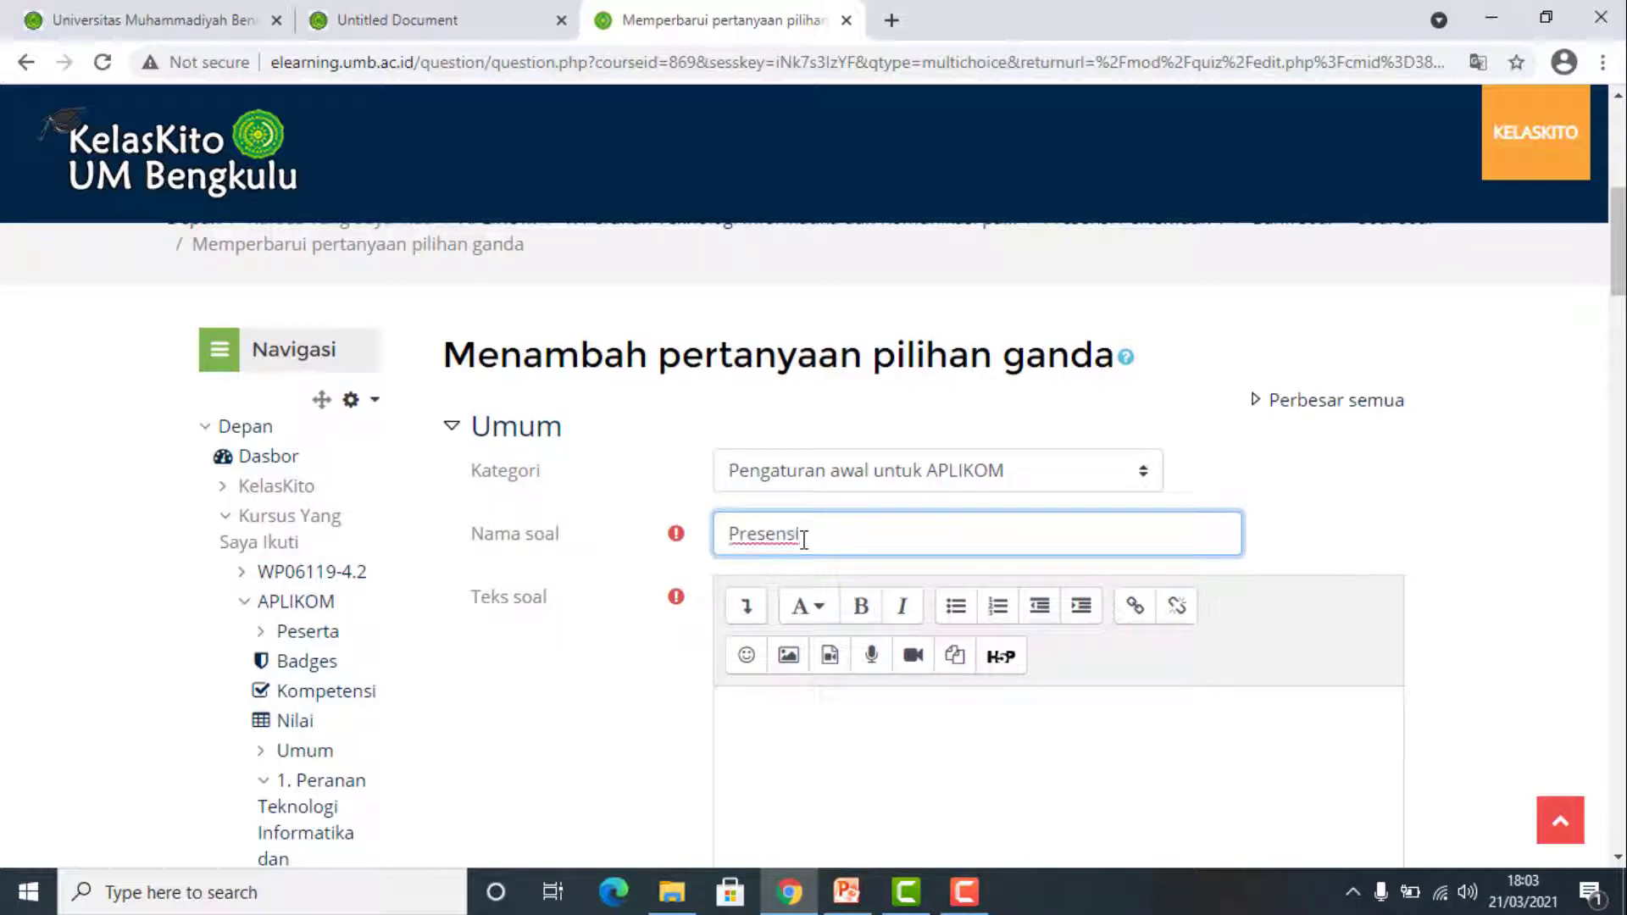
{"action": "left_click", "coordinate": [822, 734]}
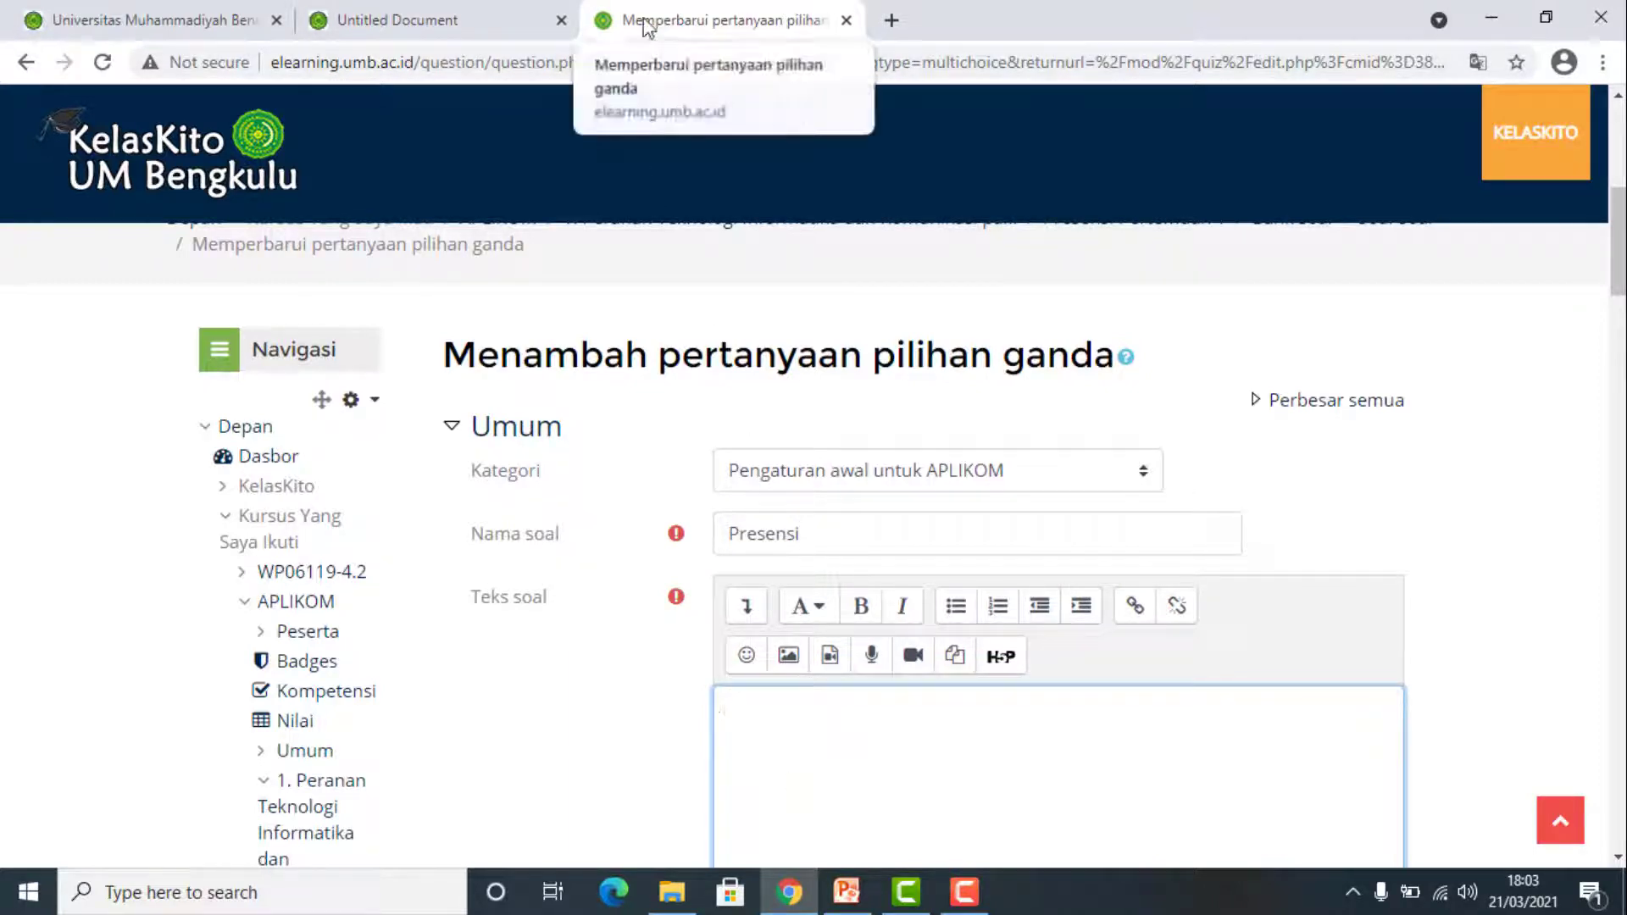
Copy meeting 1's QR code with its "Tidak bisa Scan silahkan klik : Disini" link text from the SIAKAD attendance page.
{"action": "left_click", "coordinate": [443, 30]}
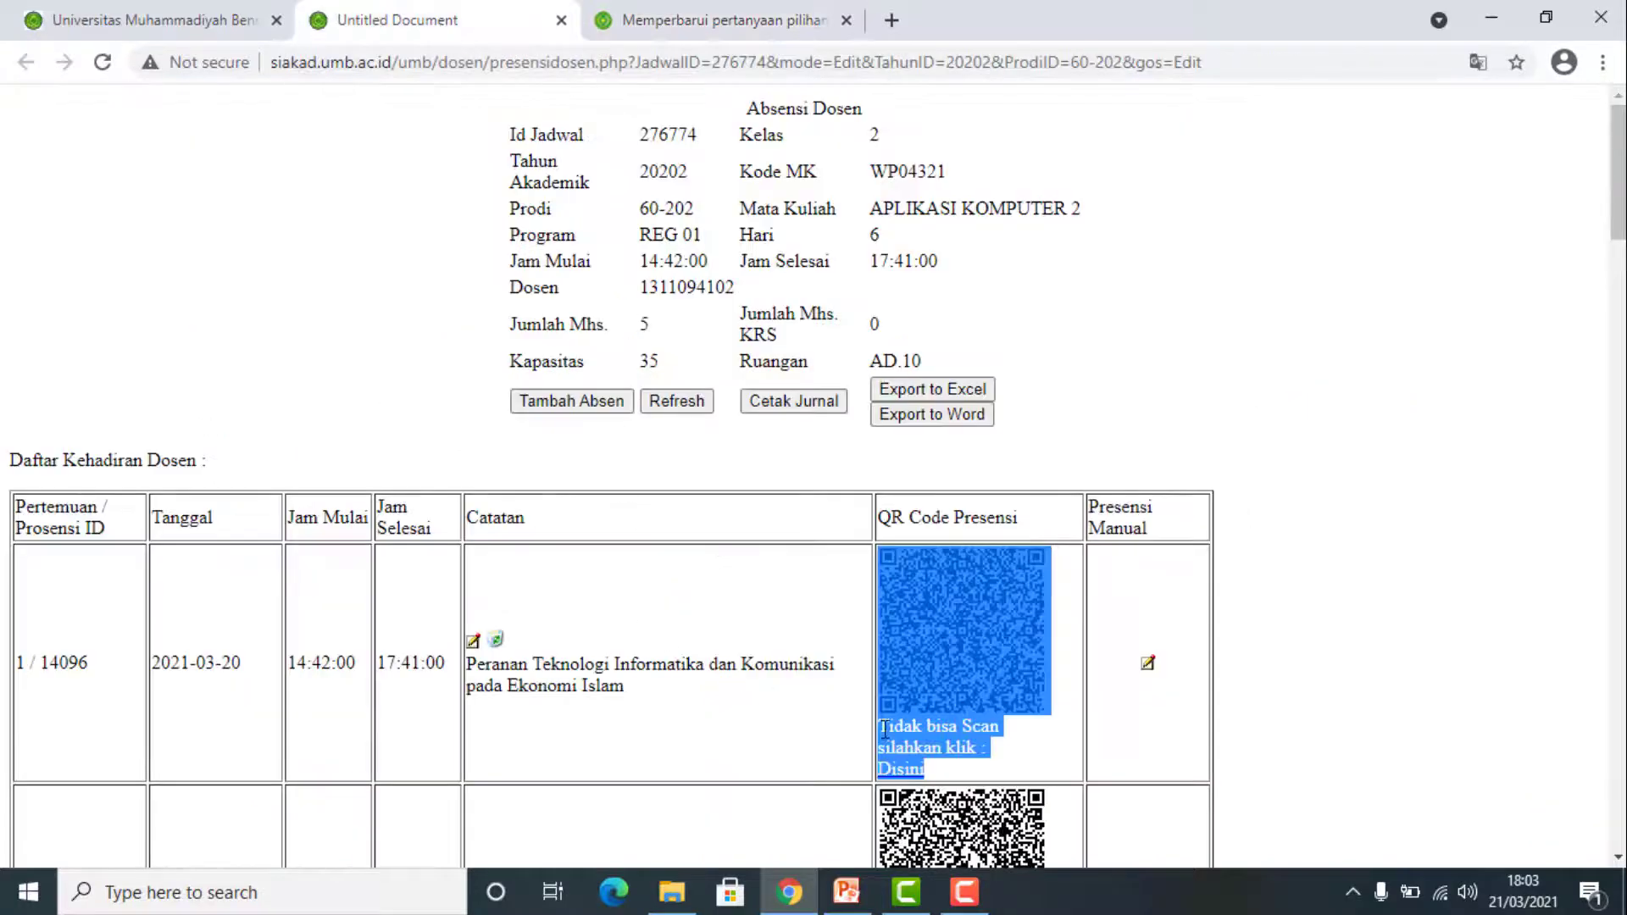
{"action": "left_click", "coordinate": [1054, 785]}
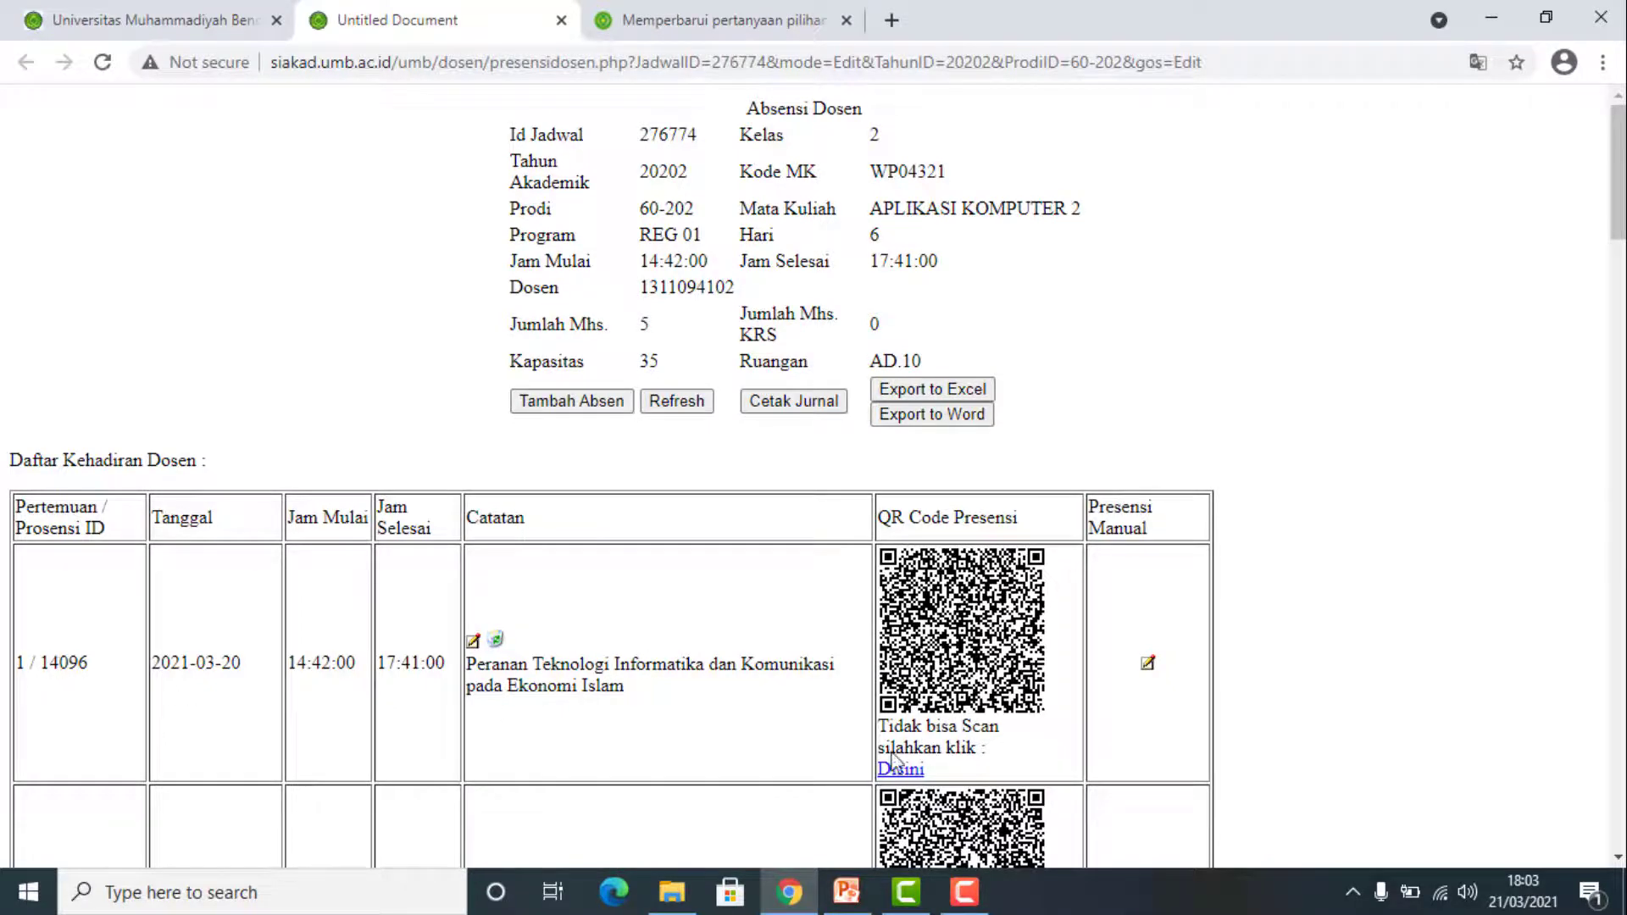
{"action": "scroll", "coordinate": [892, 760], "scroll_direction": "down", "scroll_amount": 3}
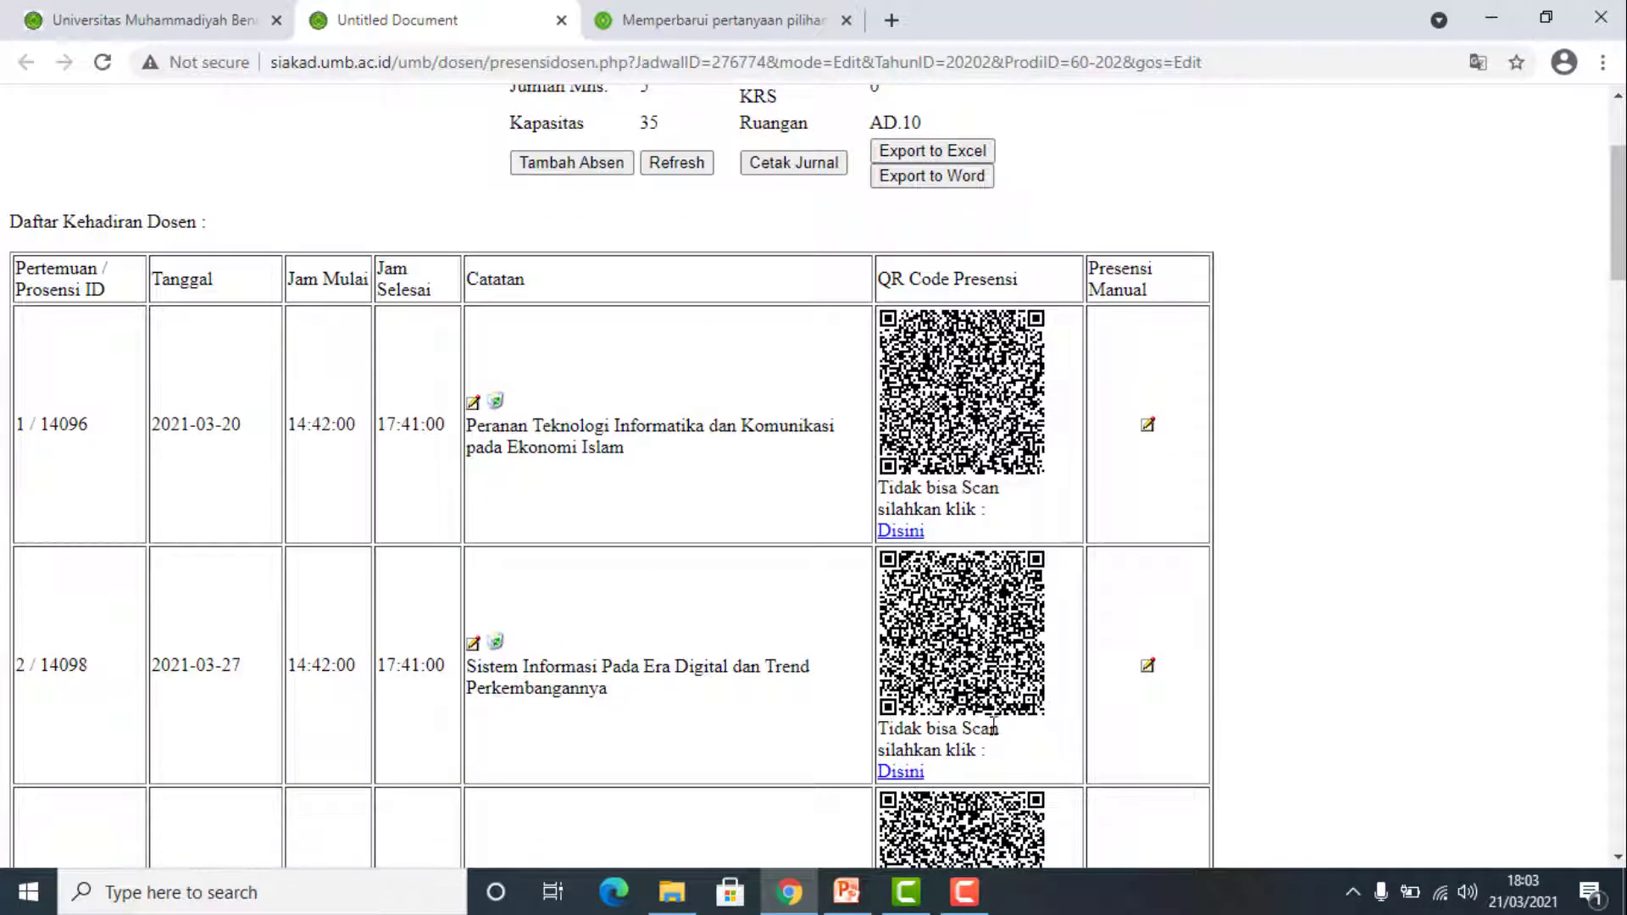
{"action": "scroll", "coordinate": [993, 728], "scroll_direction": "up", "scroll_amount": 3}
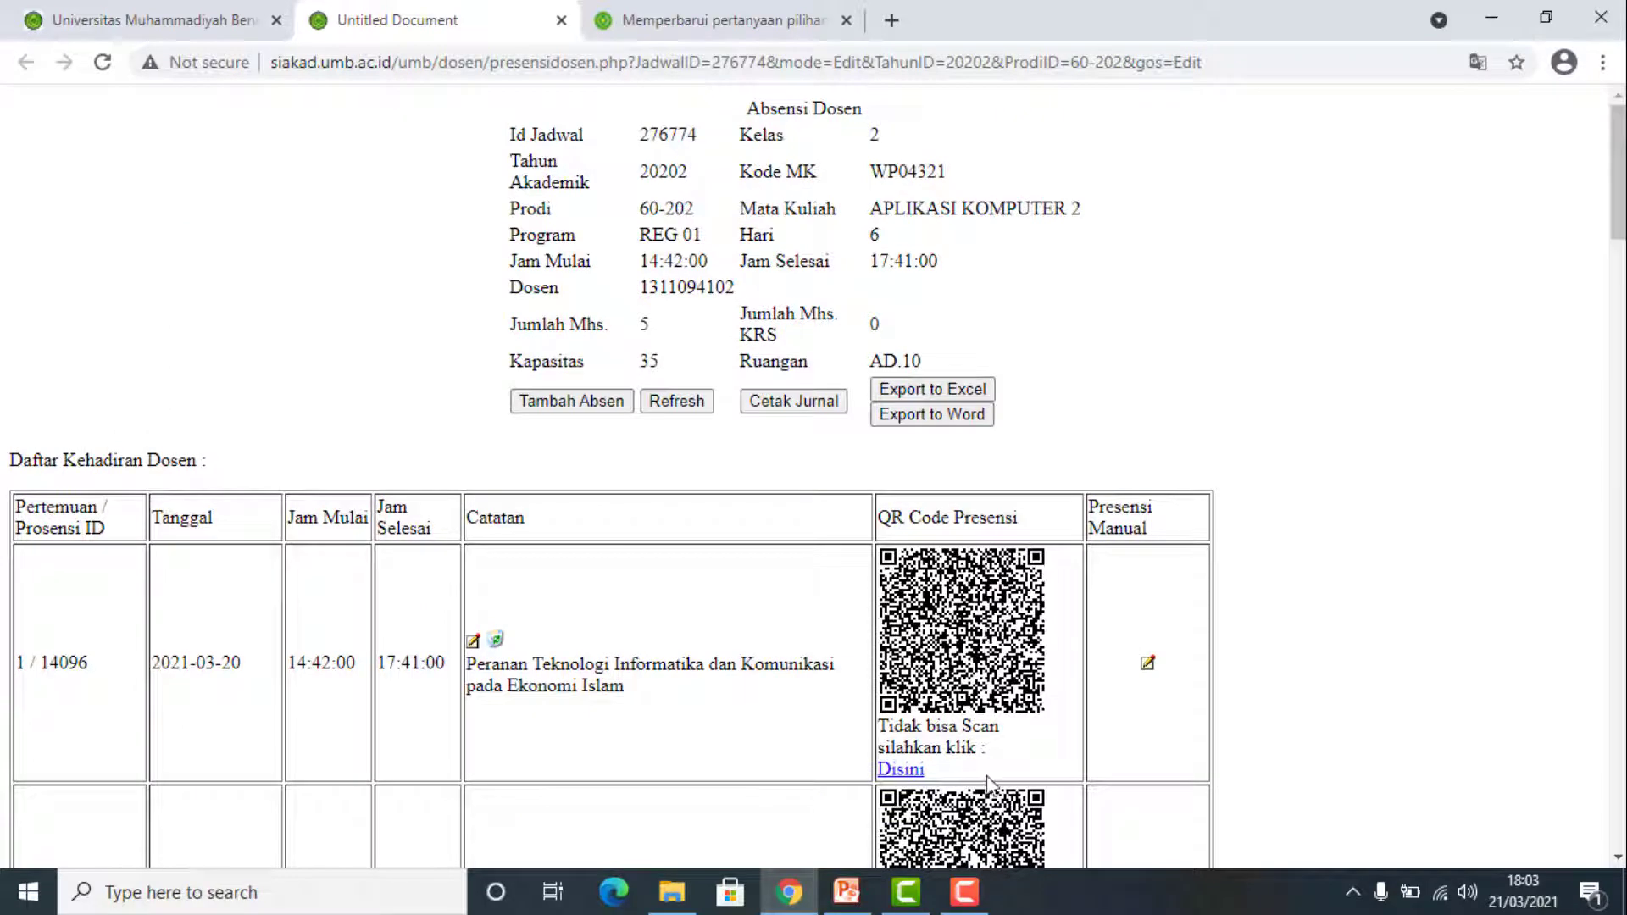
{"action": "left_click_drag", "start_coordinate": [985, 774], "coordinate": [905, 692]}
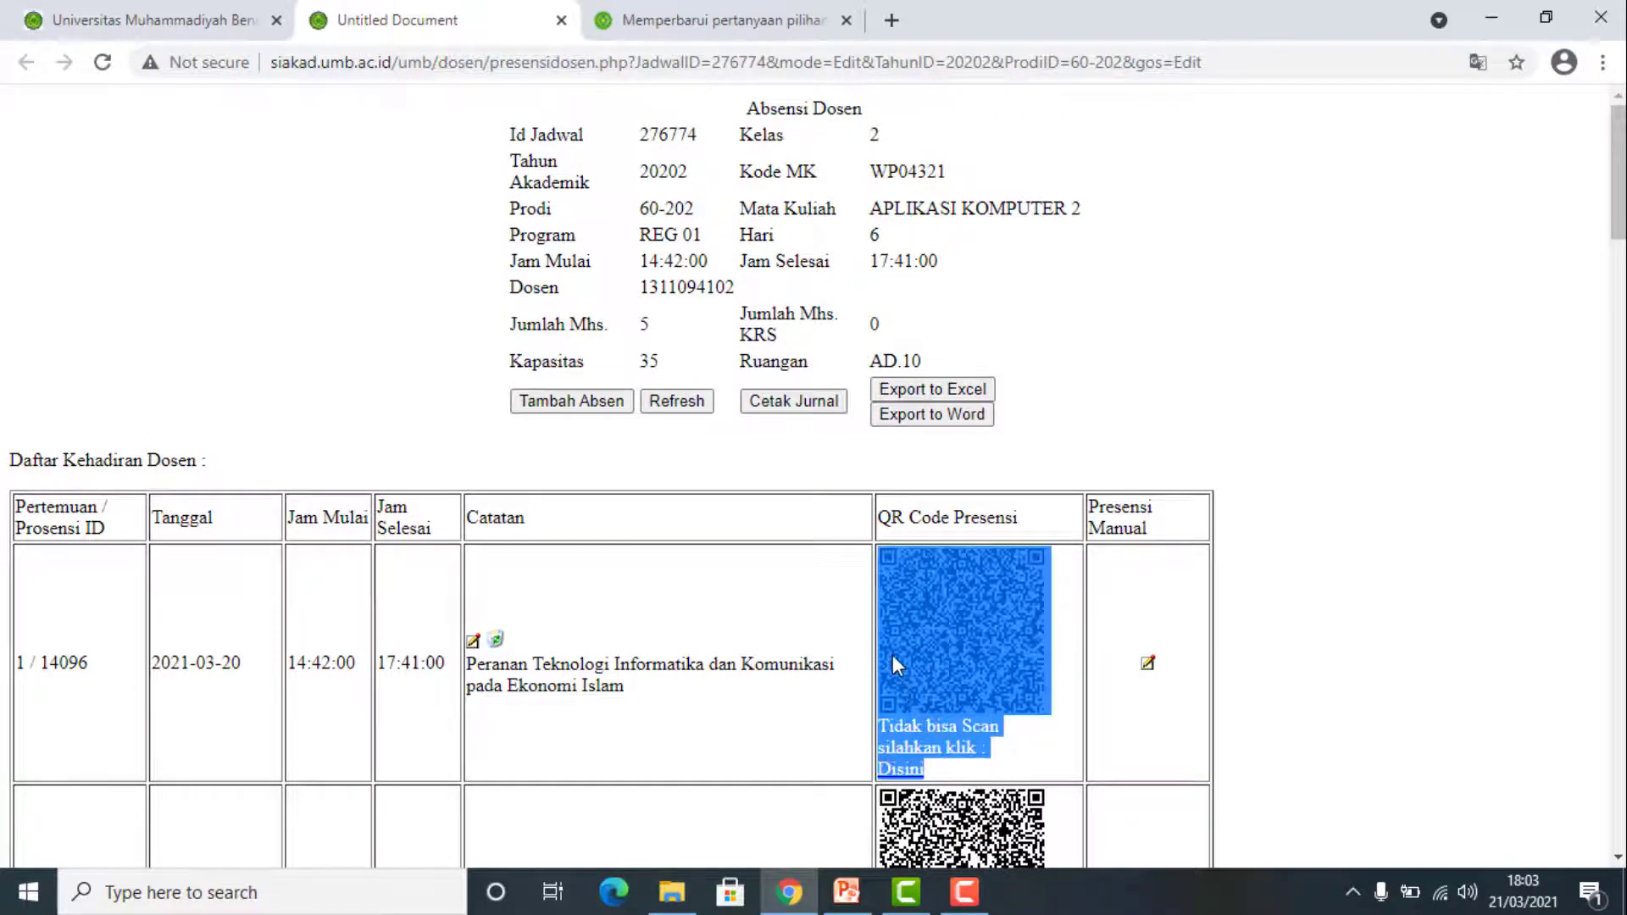
{"action": "right_click", "coordinate": [958, 626]}
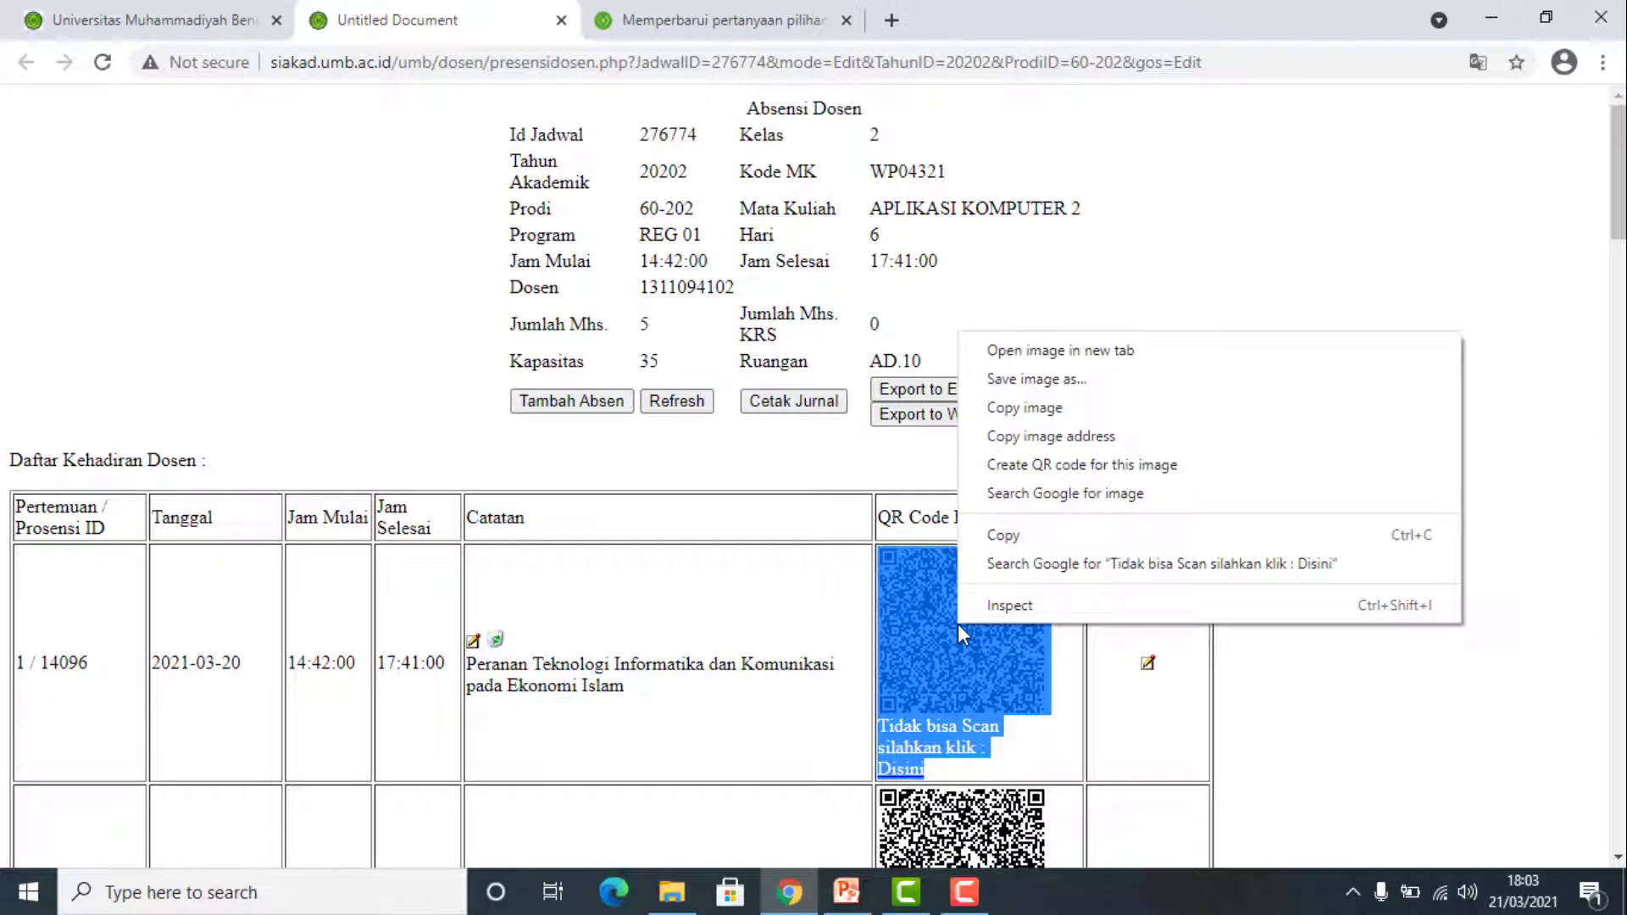
{"action": "left_click", "coordinate": [1019, 532]}
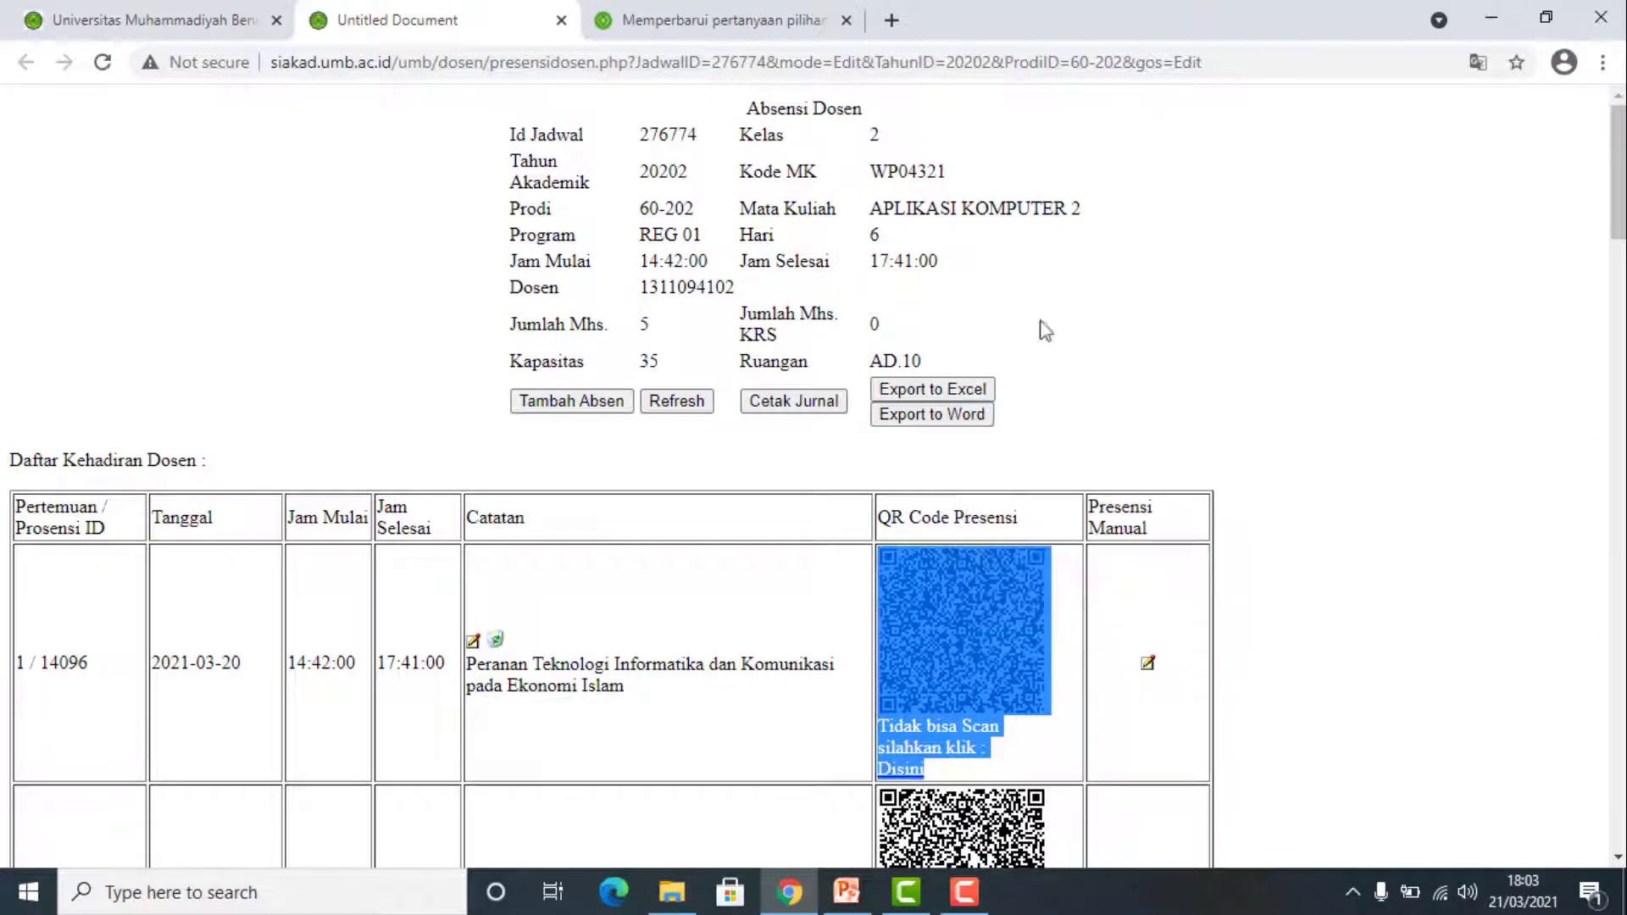
Switch to the KelasKito question form and paste the copied QR code with its link text into the question text.
{"action": "left_click", "coordinate": [663, 26]}
{"action": "scroll", "coordinate": [784, 664], "scroll_direction": "down", "scroll_amount": 1}
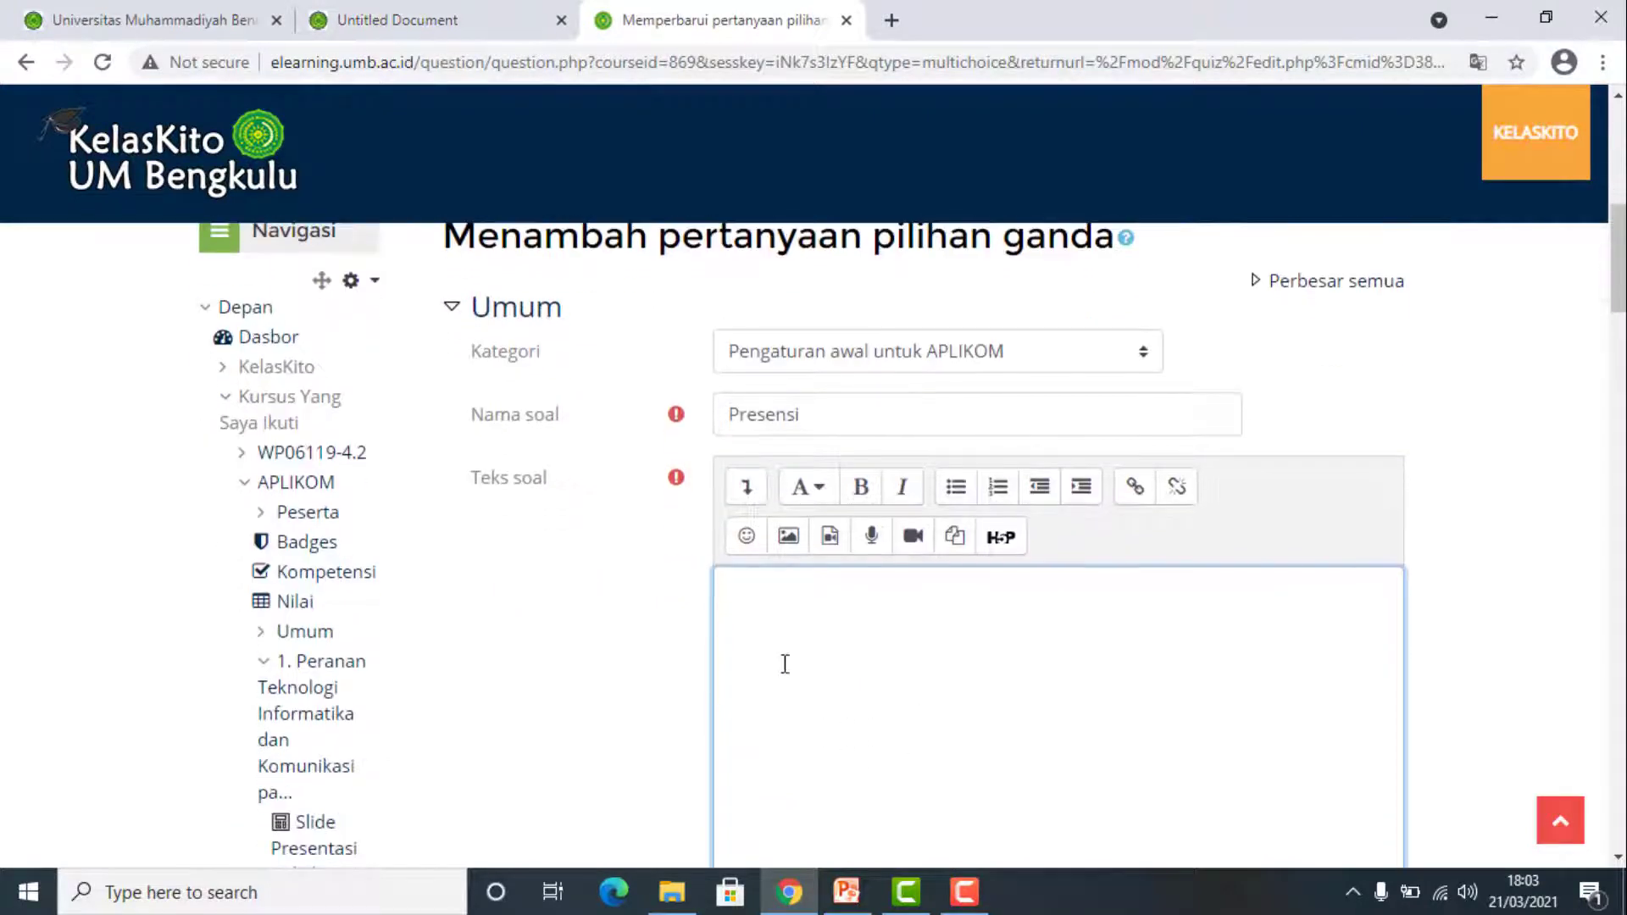
{"action": "right_click", "coordinate": [789, 607]}
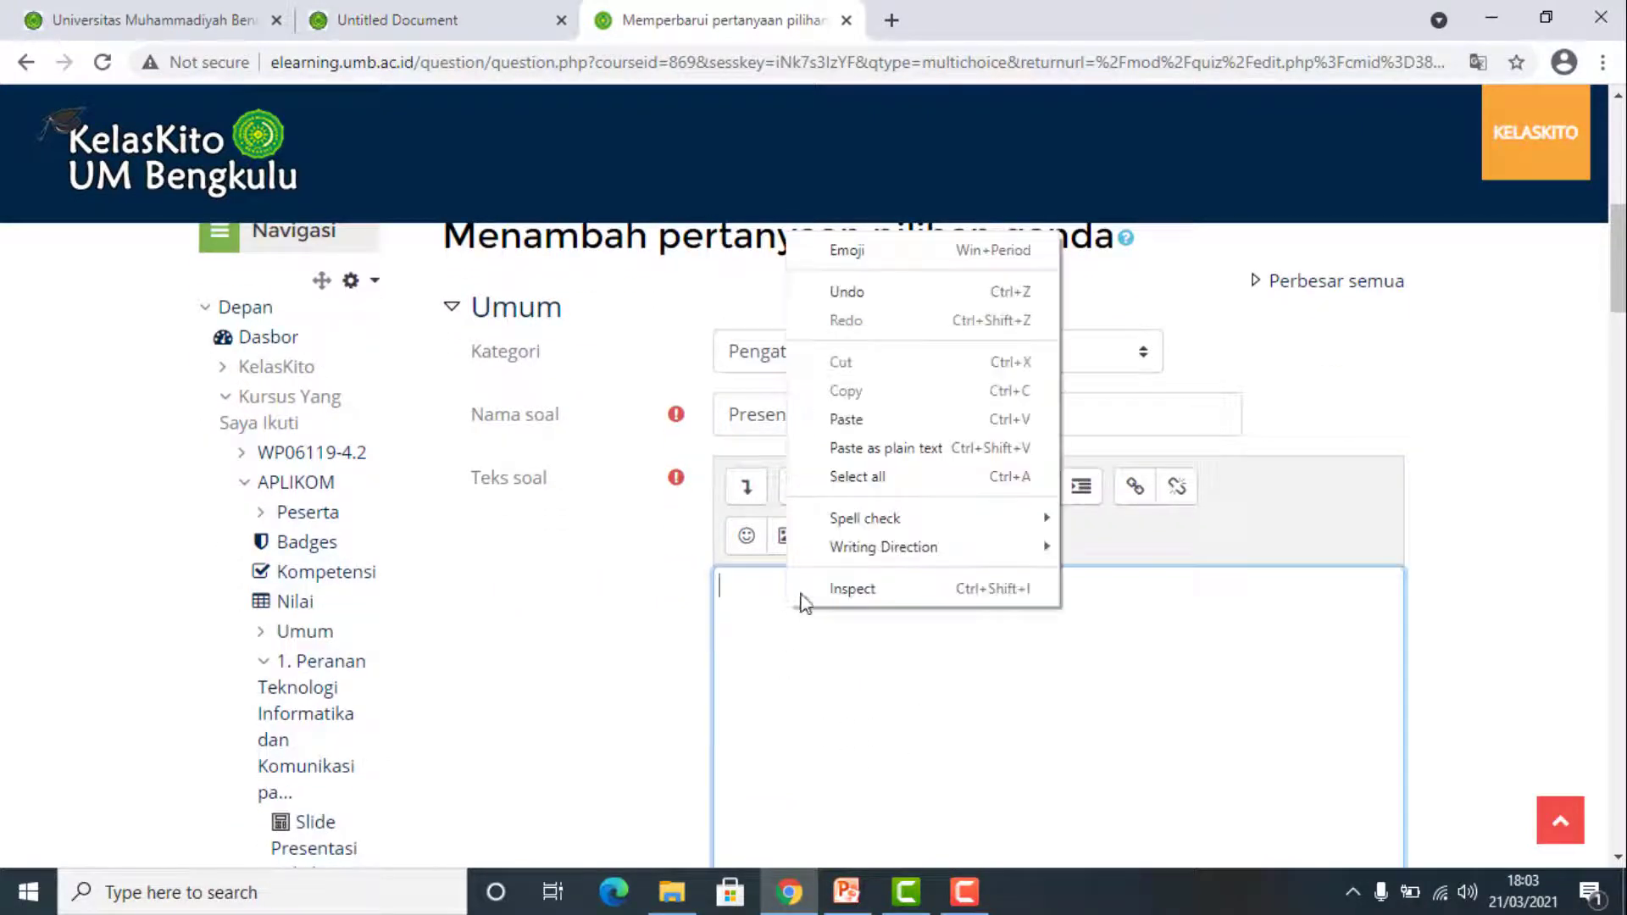
{"action": "left_click", "coordinate": [839, 420]}
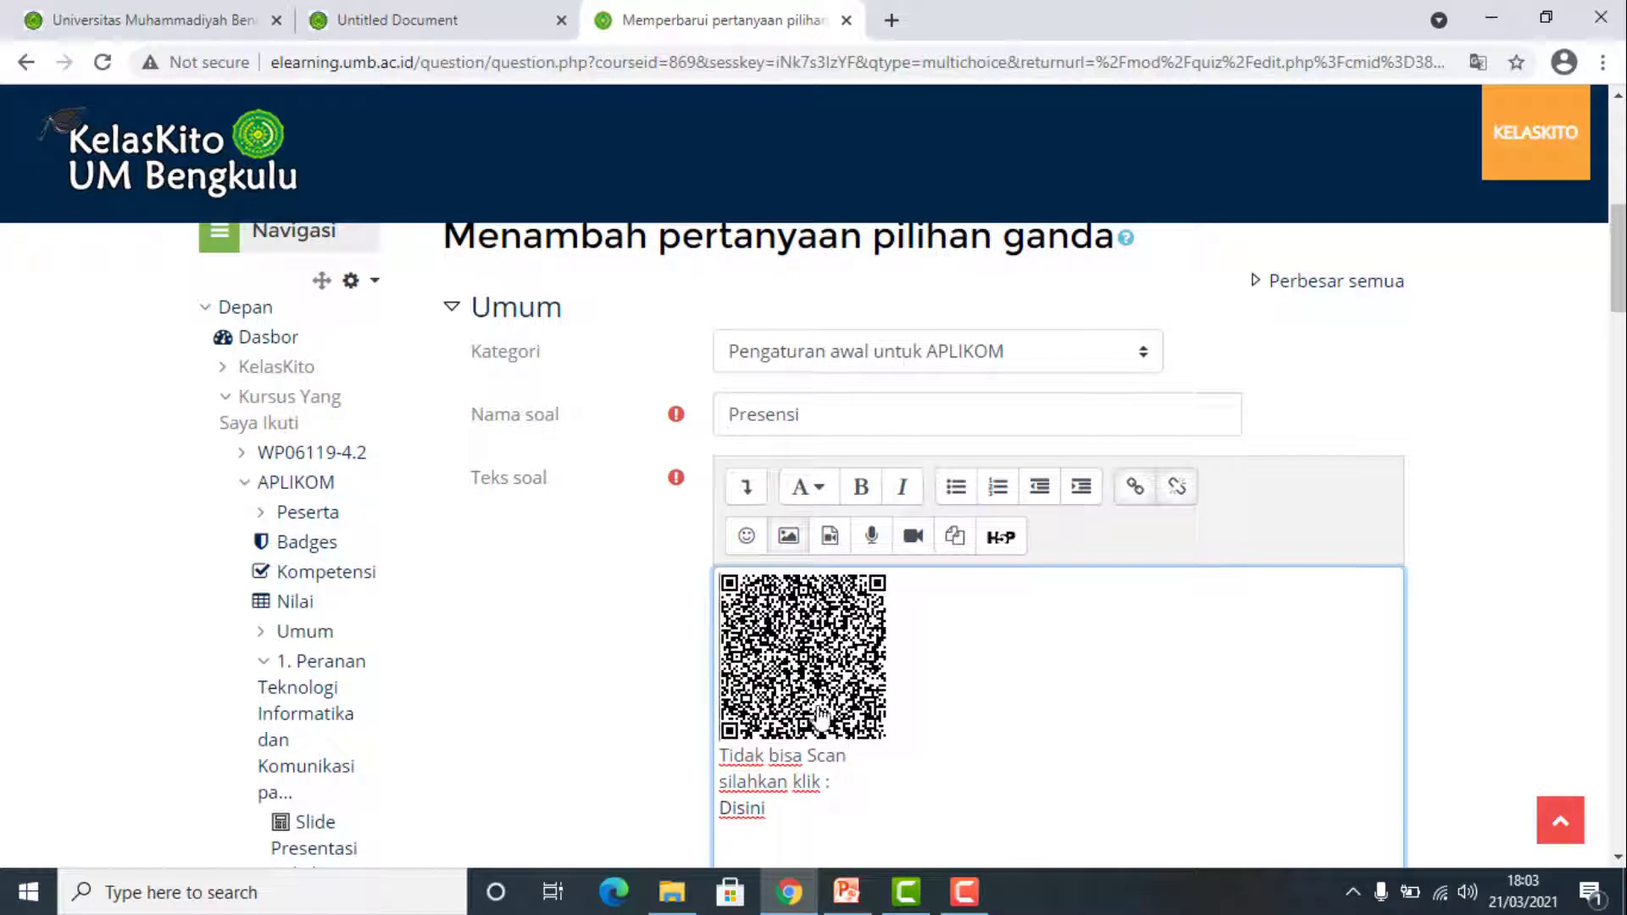
Add the line "Silahkan scan dengan aplikasi QR Code Scanner :" above the QR code in the question text.
{"action": "type", "text": "S"}
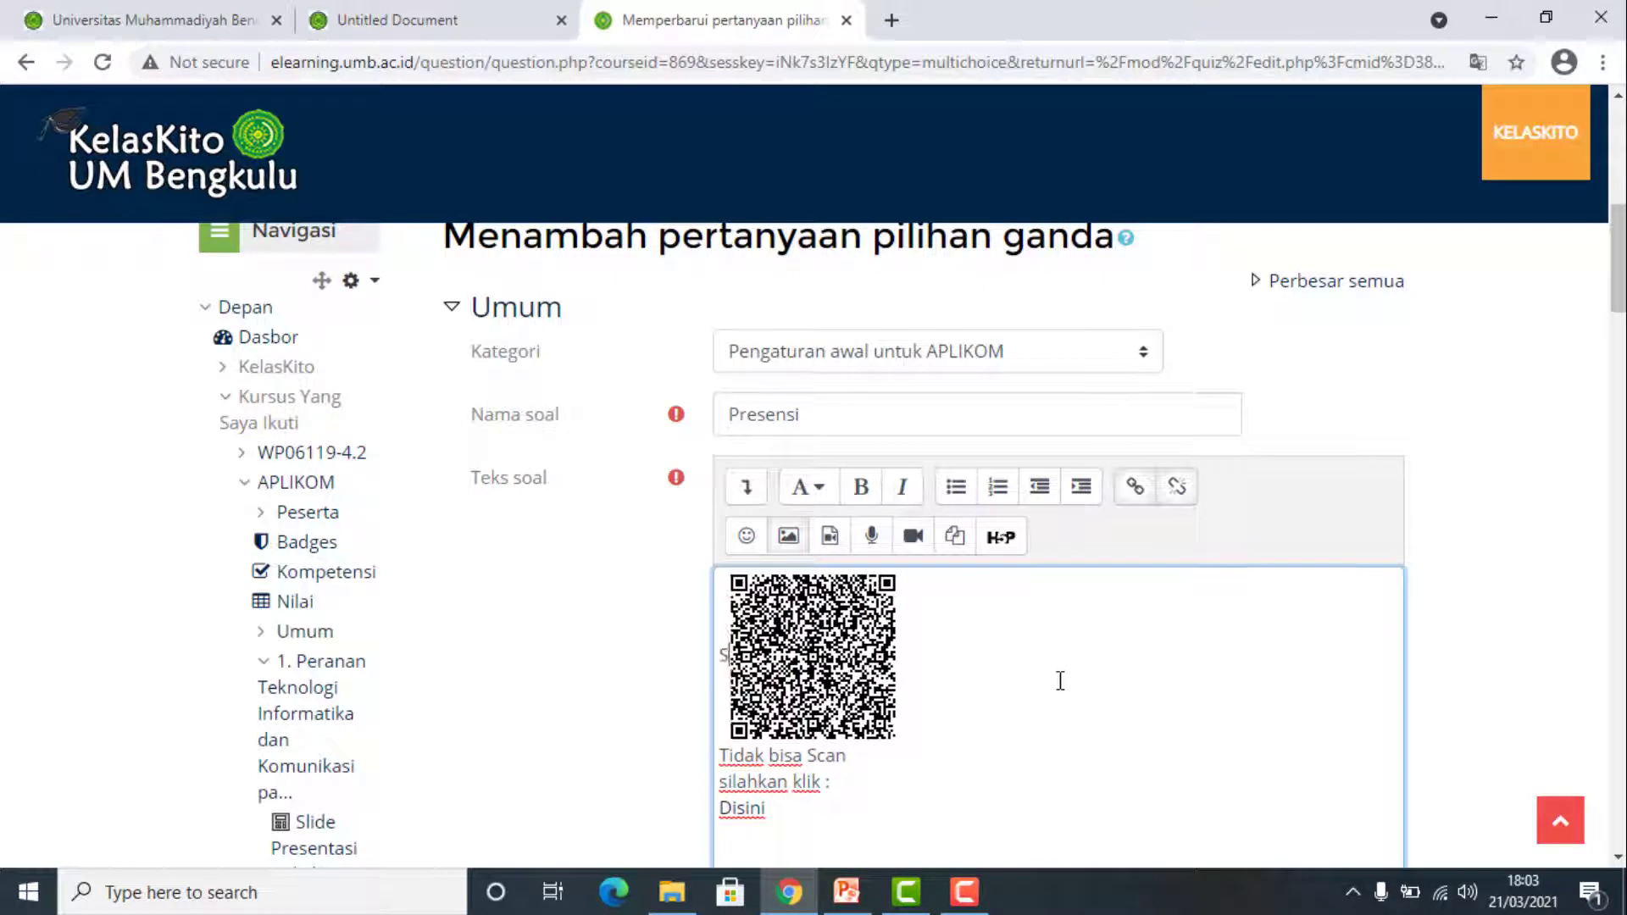
{"action": "type", "text": "ilahkan scan "}
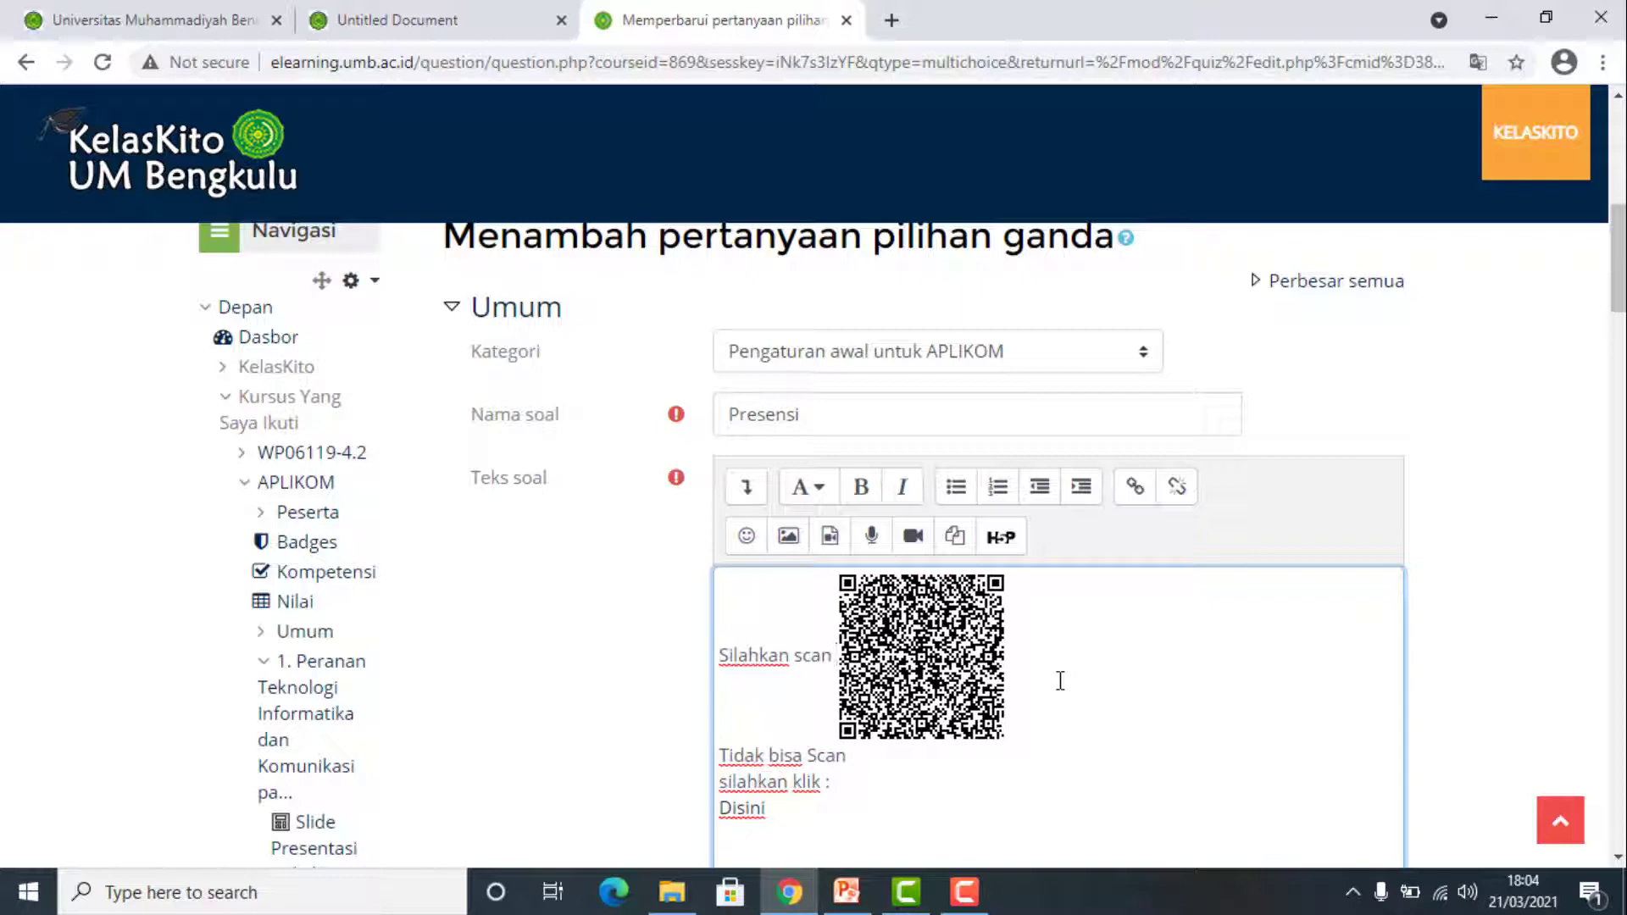
{"action": "type", "text": "dengan apli"}
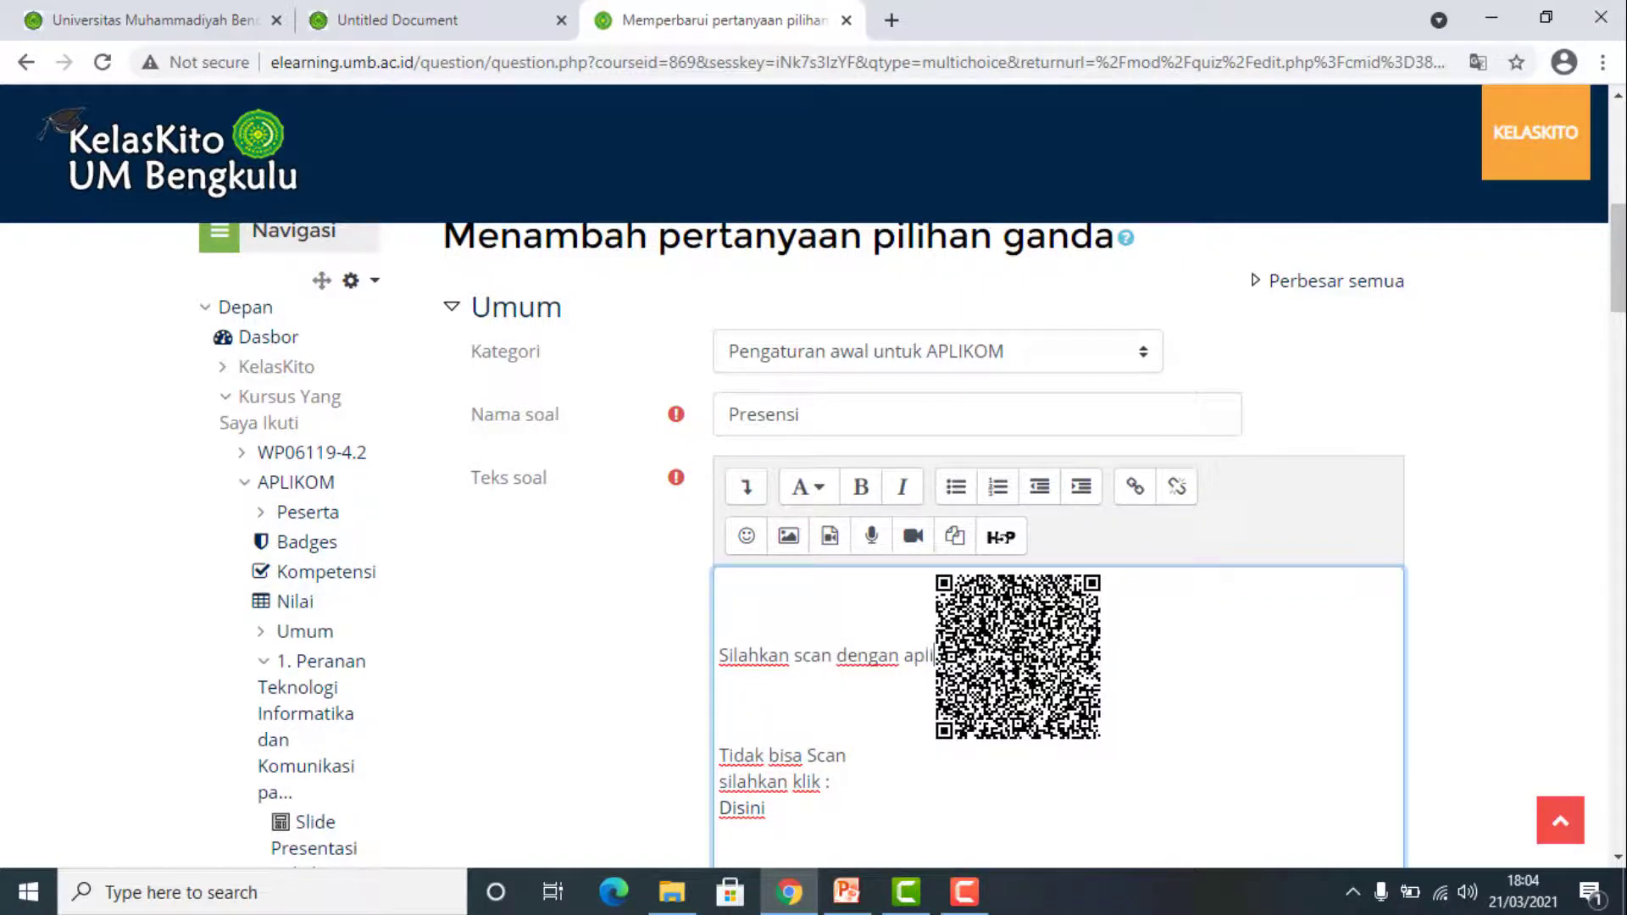
{"action": "type", "text": "kasi QR"}
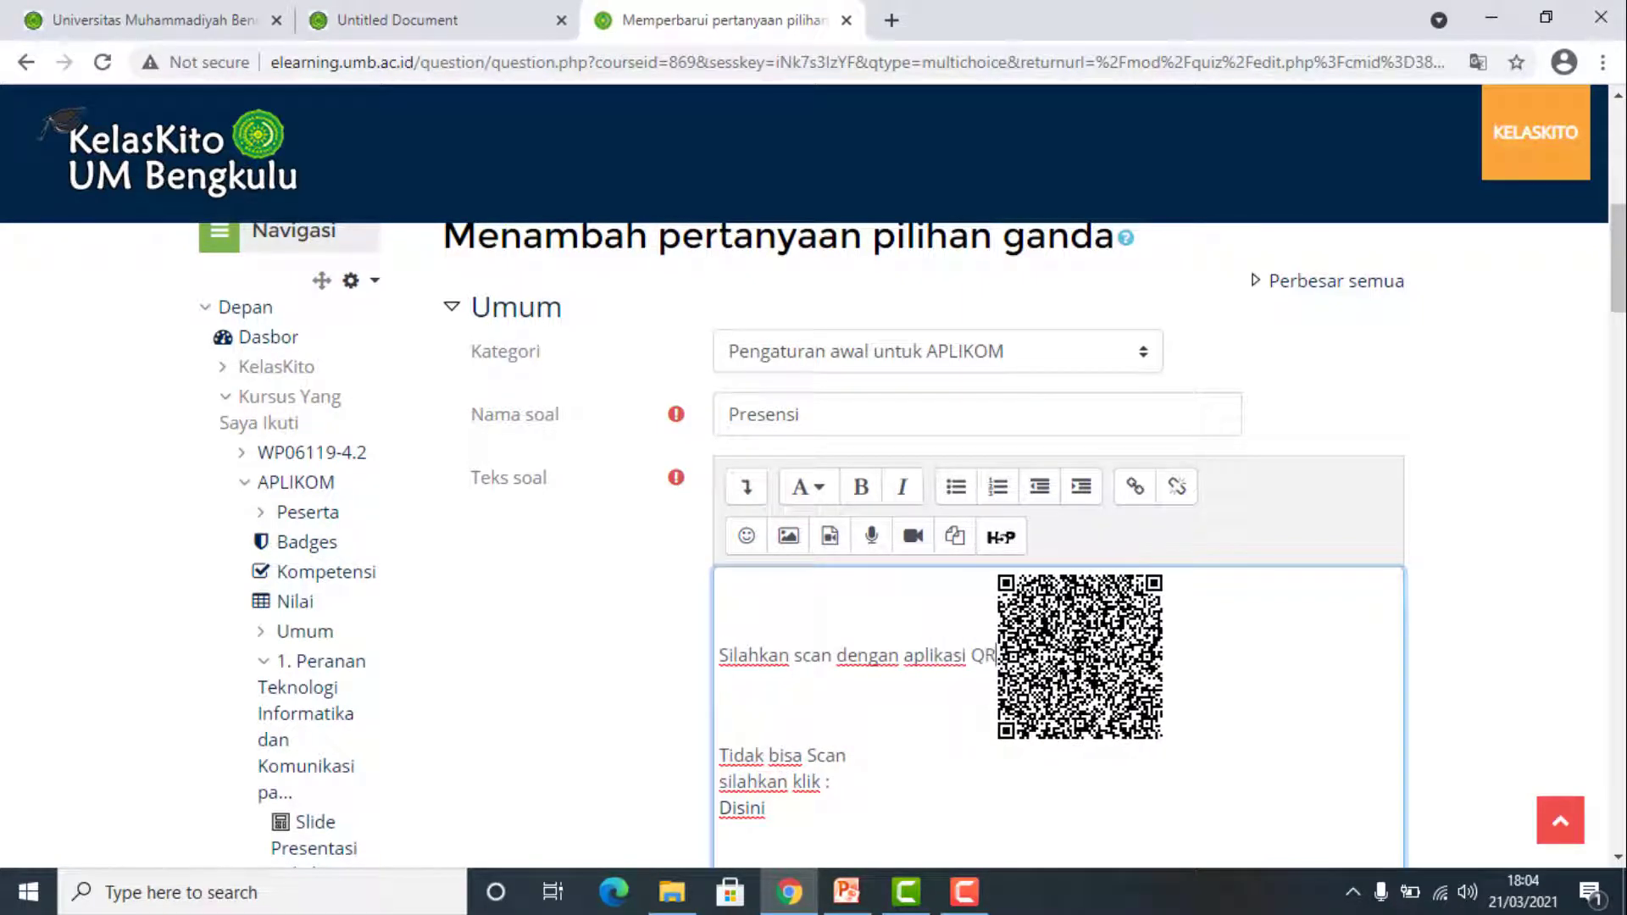
{"action": "type", "text": " Code Sca"}
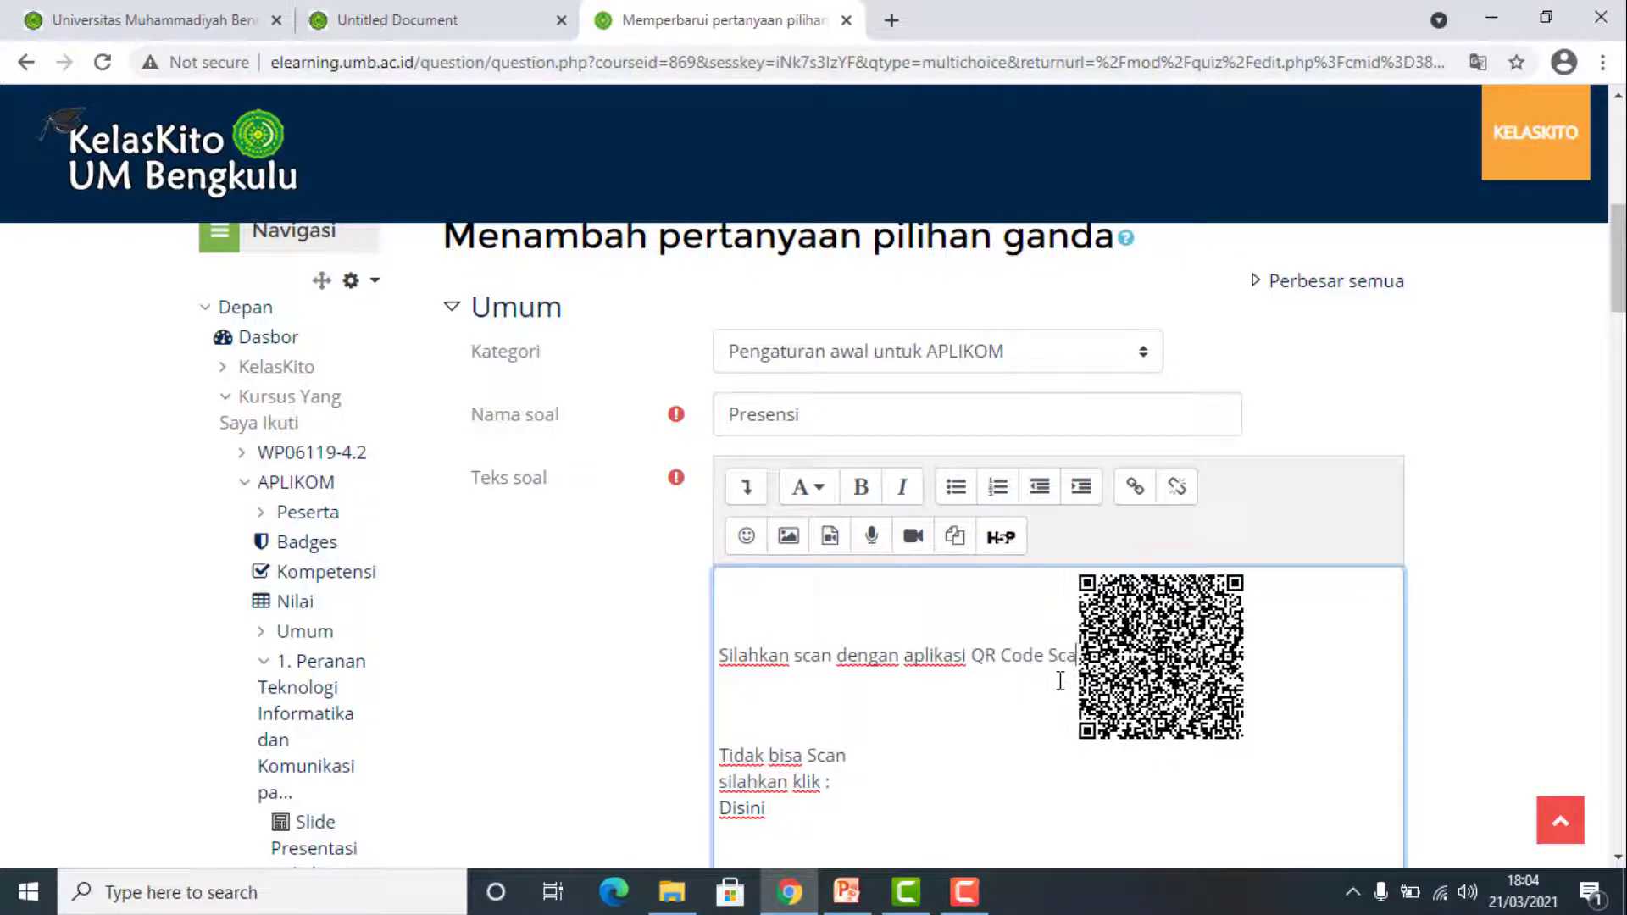
{"action": "type", "text": "nner :"}
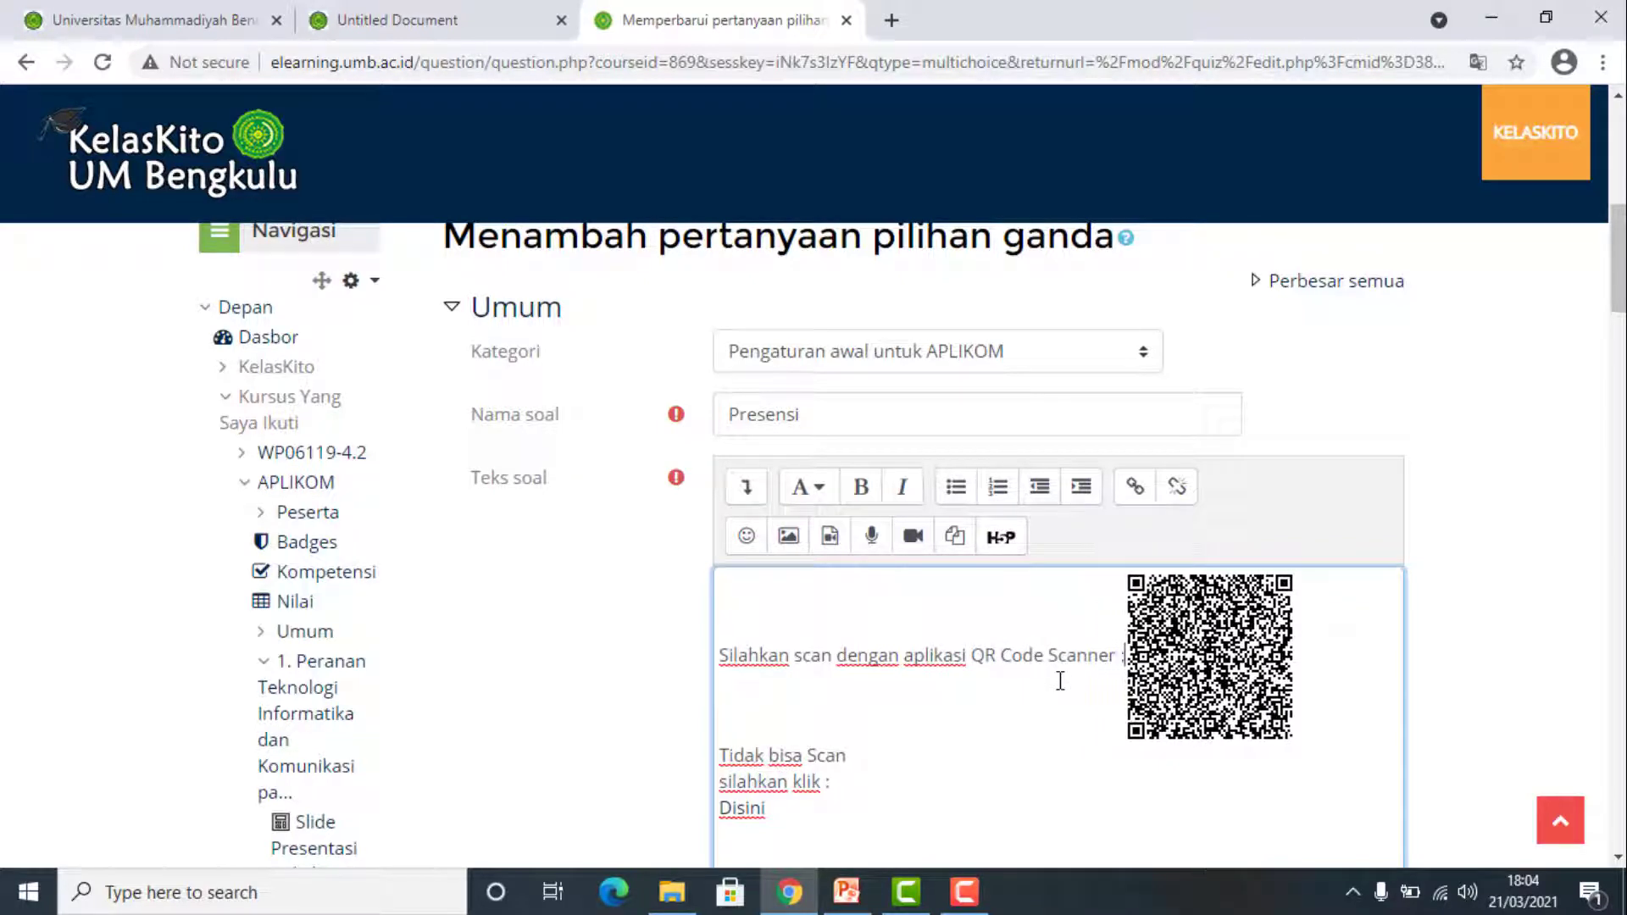
{"action": "key", "text": "Return"}
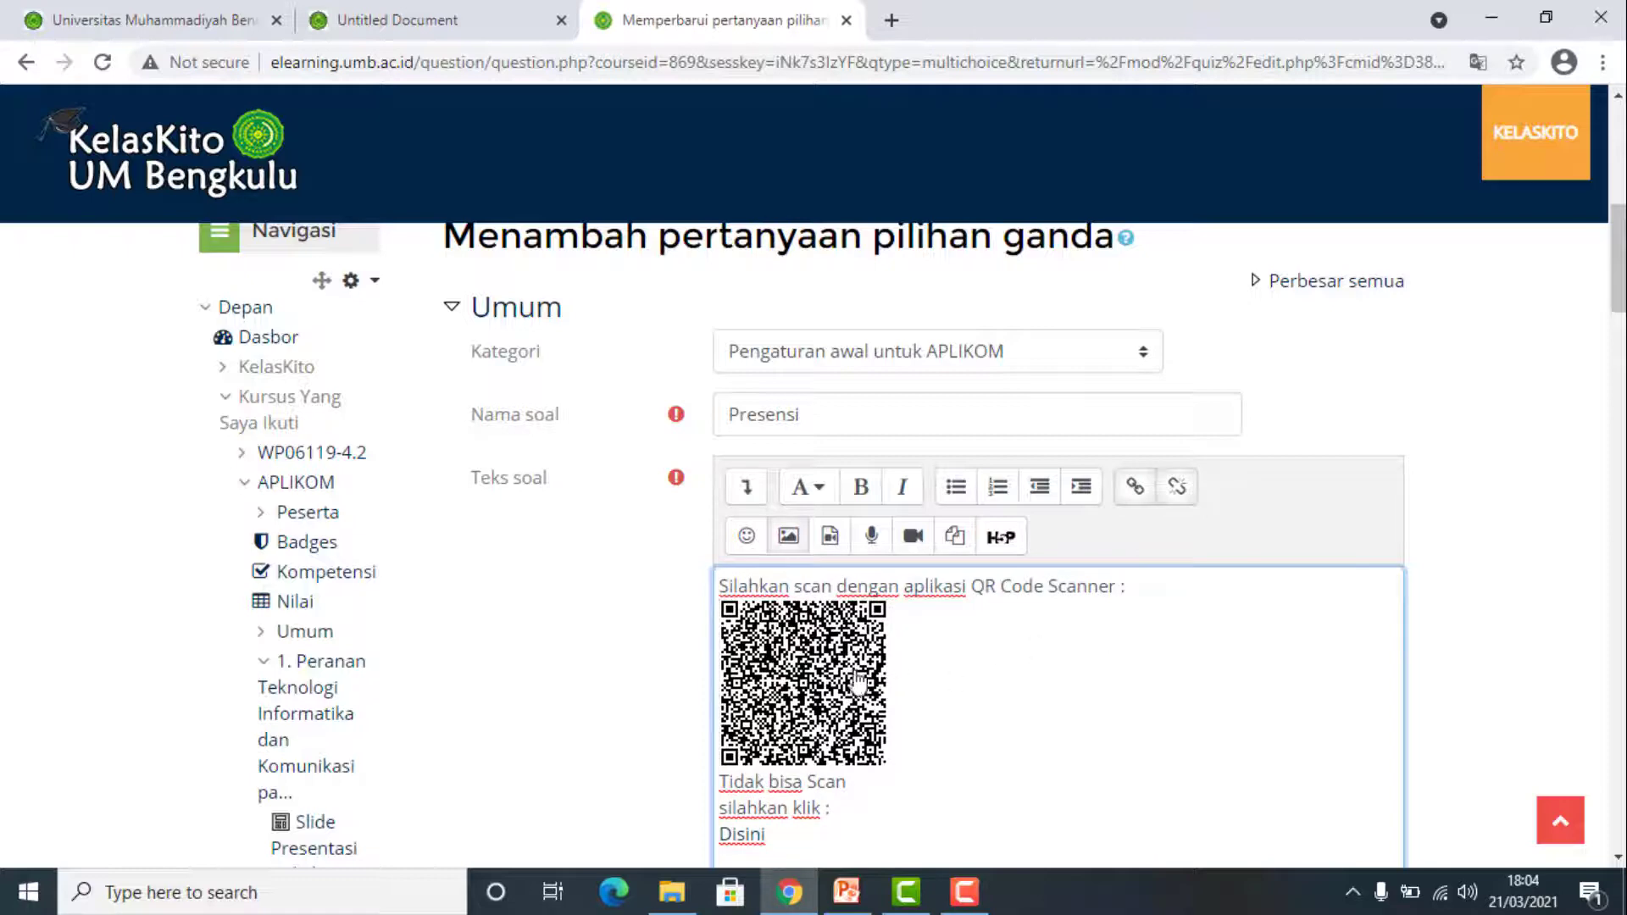
Enter "Hadir" as the first answer choice and set its grade to 100%.
{"action": "scroll", "coordinate": [865, 712], "scroll_direction": "down", "scroll_amount": 3}
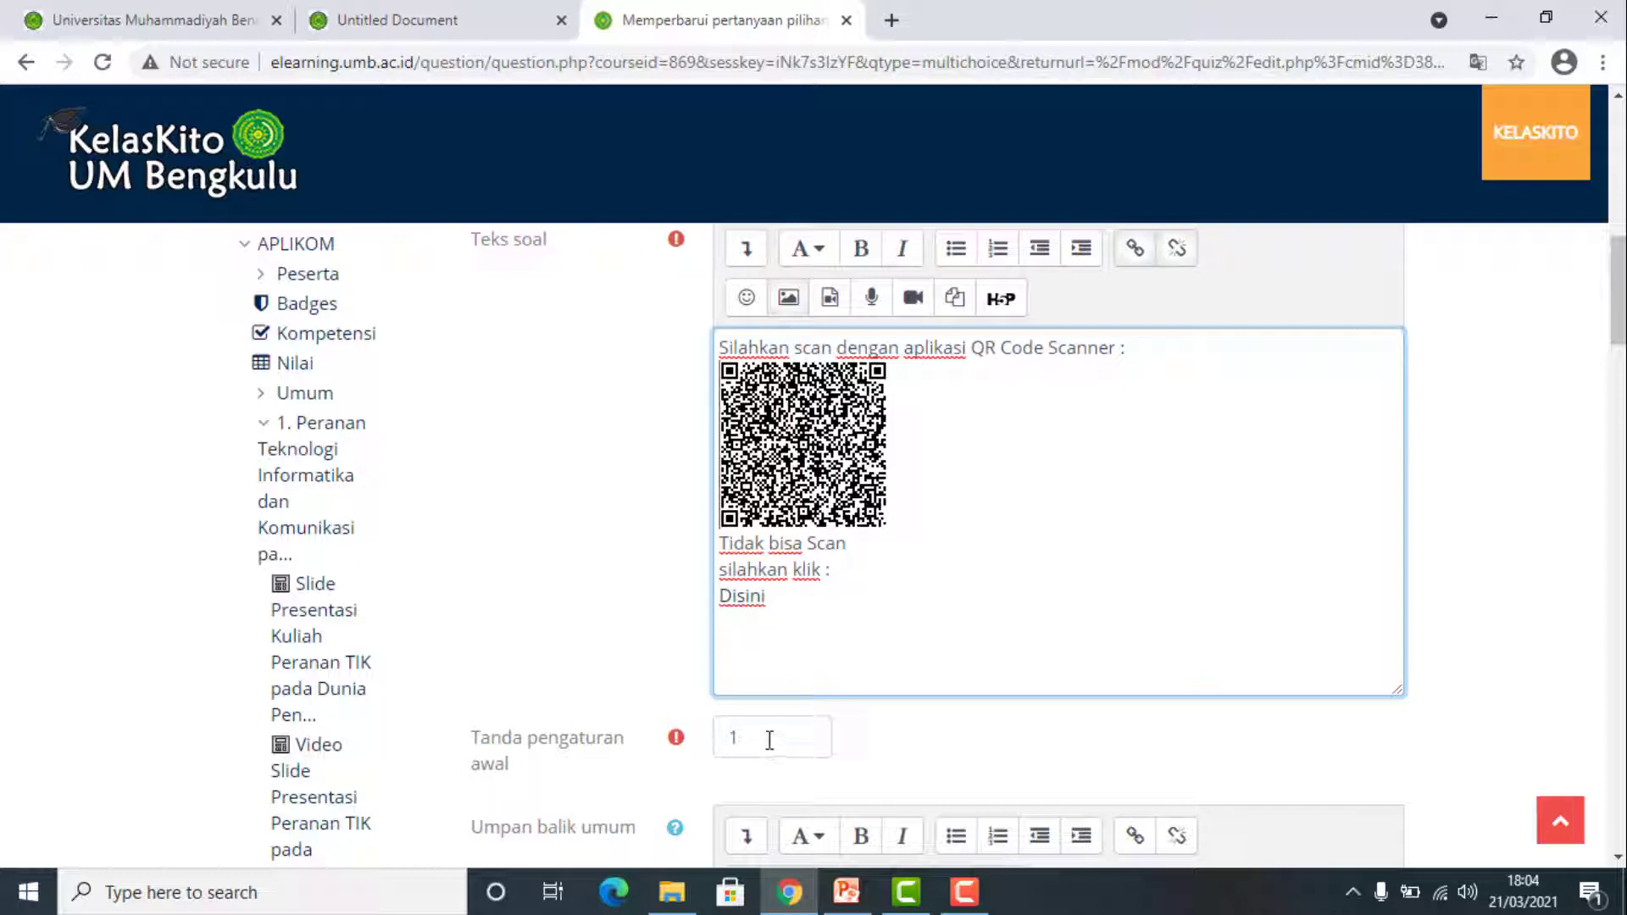
{"action": "scroll", "coordinate": [772, 742], "scroll_direction": "down", "scroll_amount": 6}
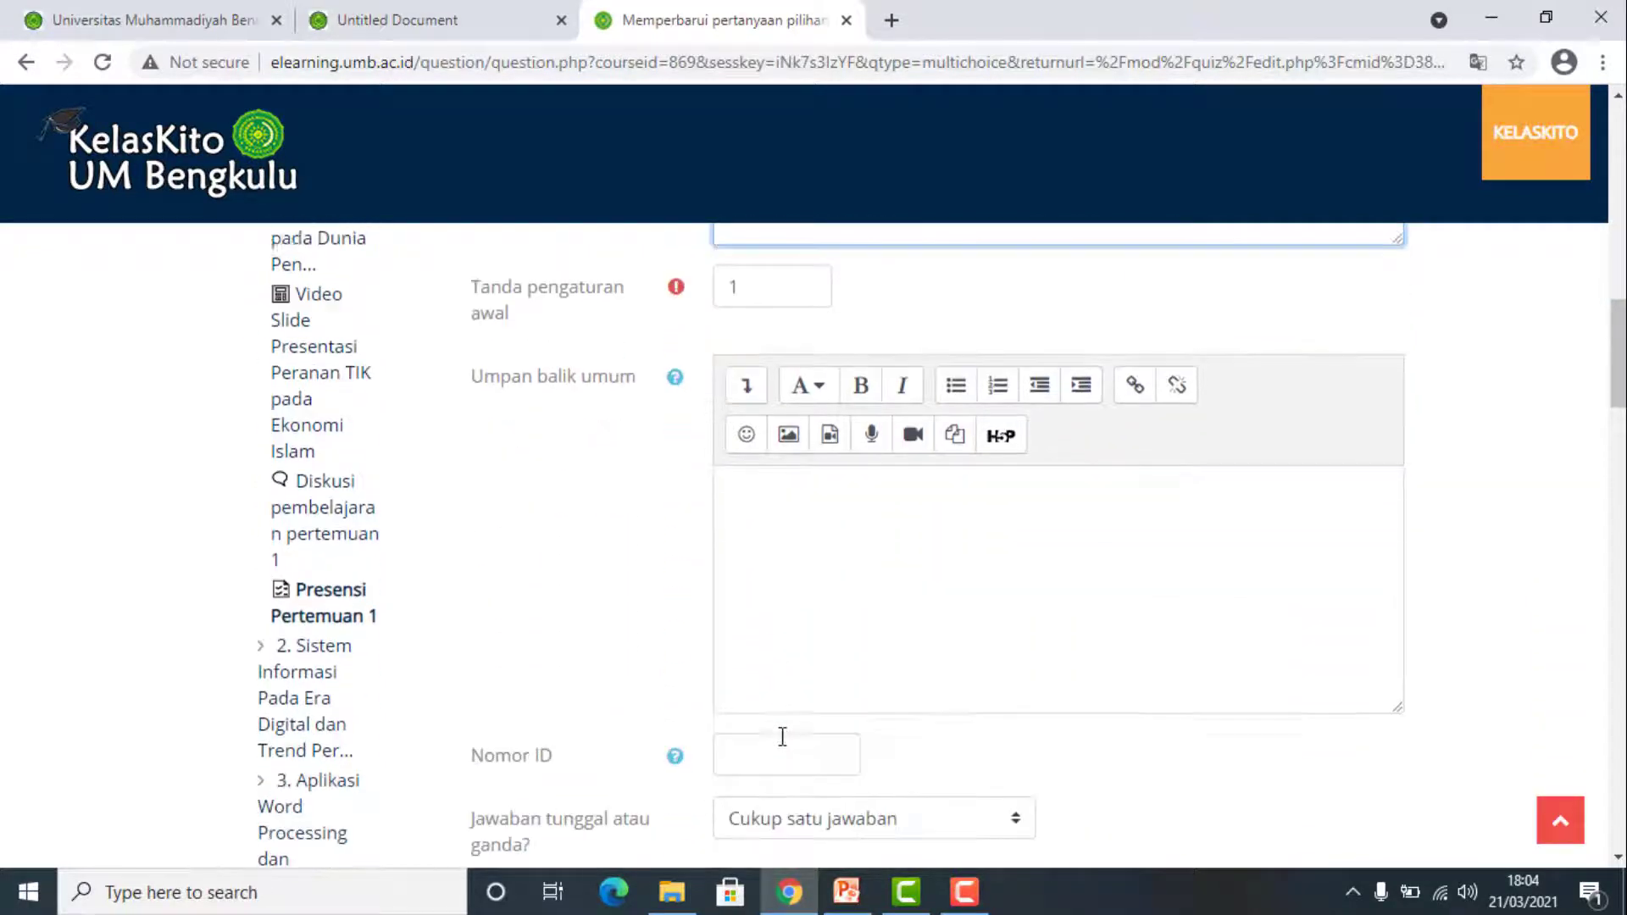
{"action": "scroll", "coordinate": [782, 737], "scroll_direction": "down", "scroll_amount": 3}
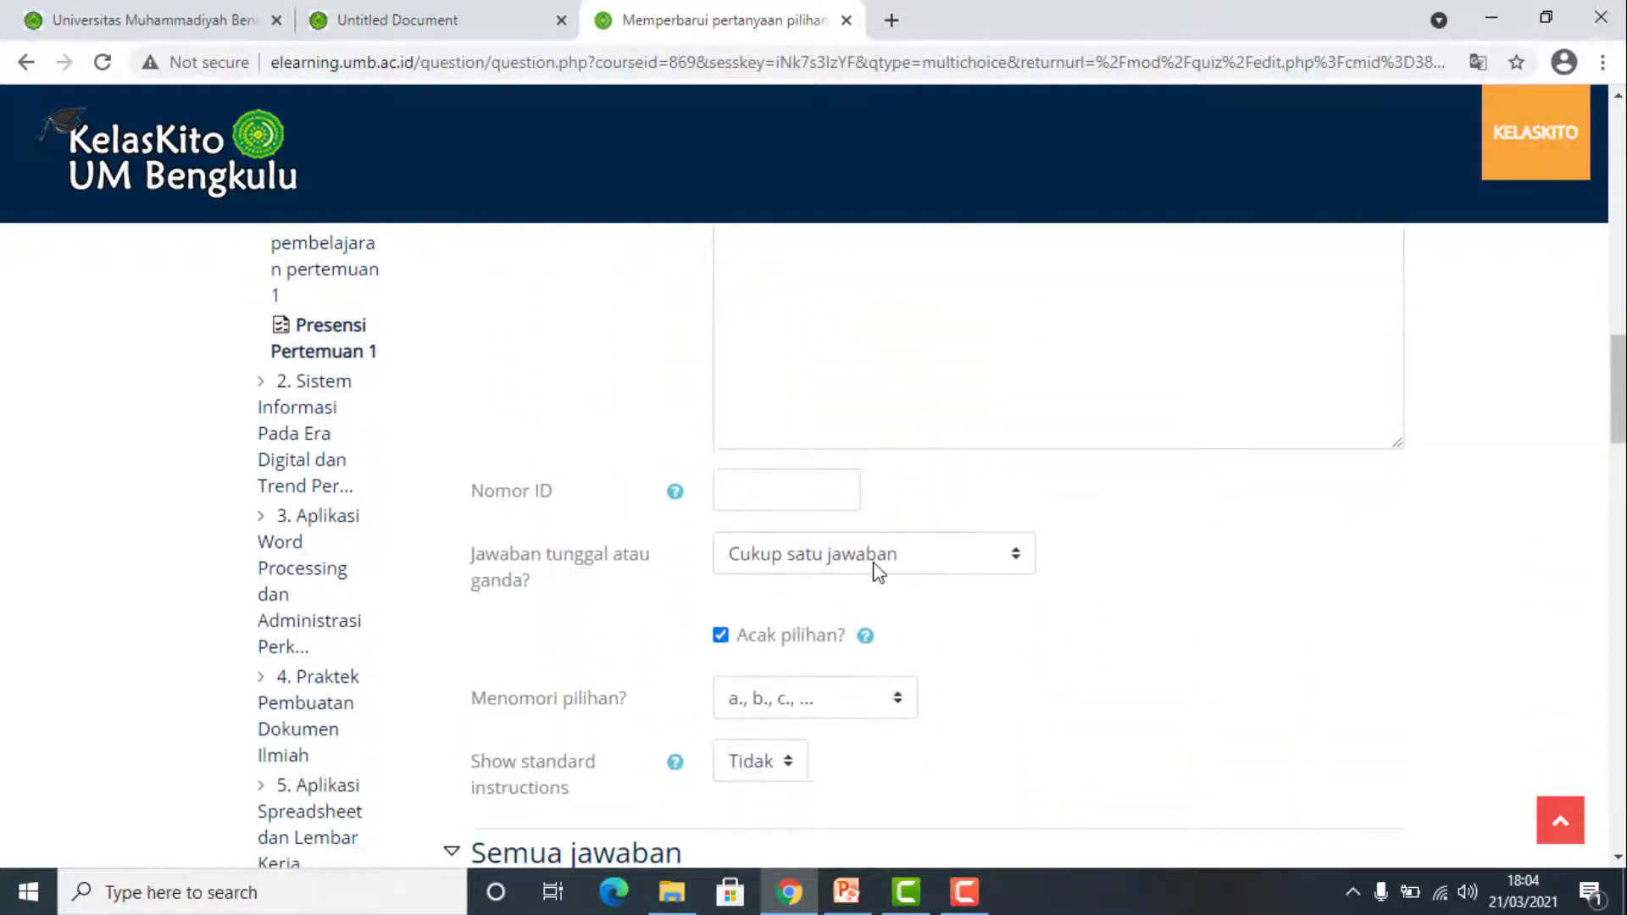
{"action": "scroll", "coordinate": [882, 573], "scroll_direction": "down", "scroll_amount": 3}
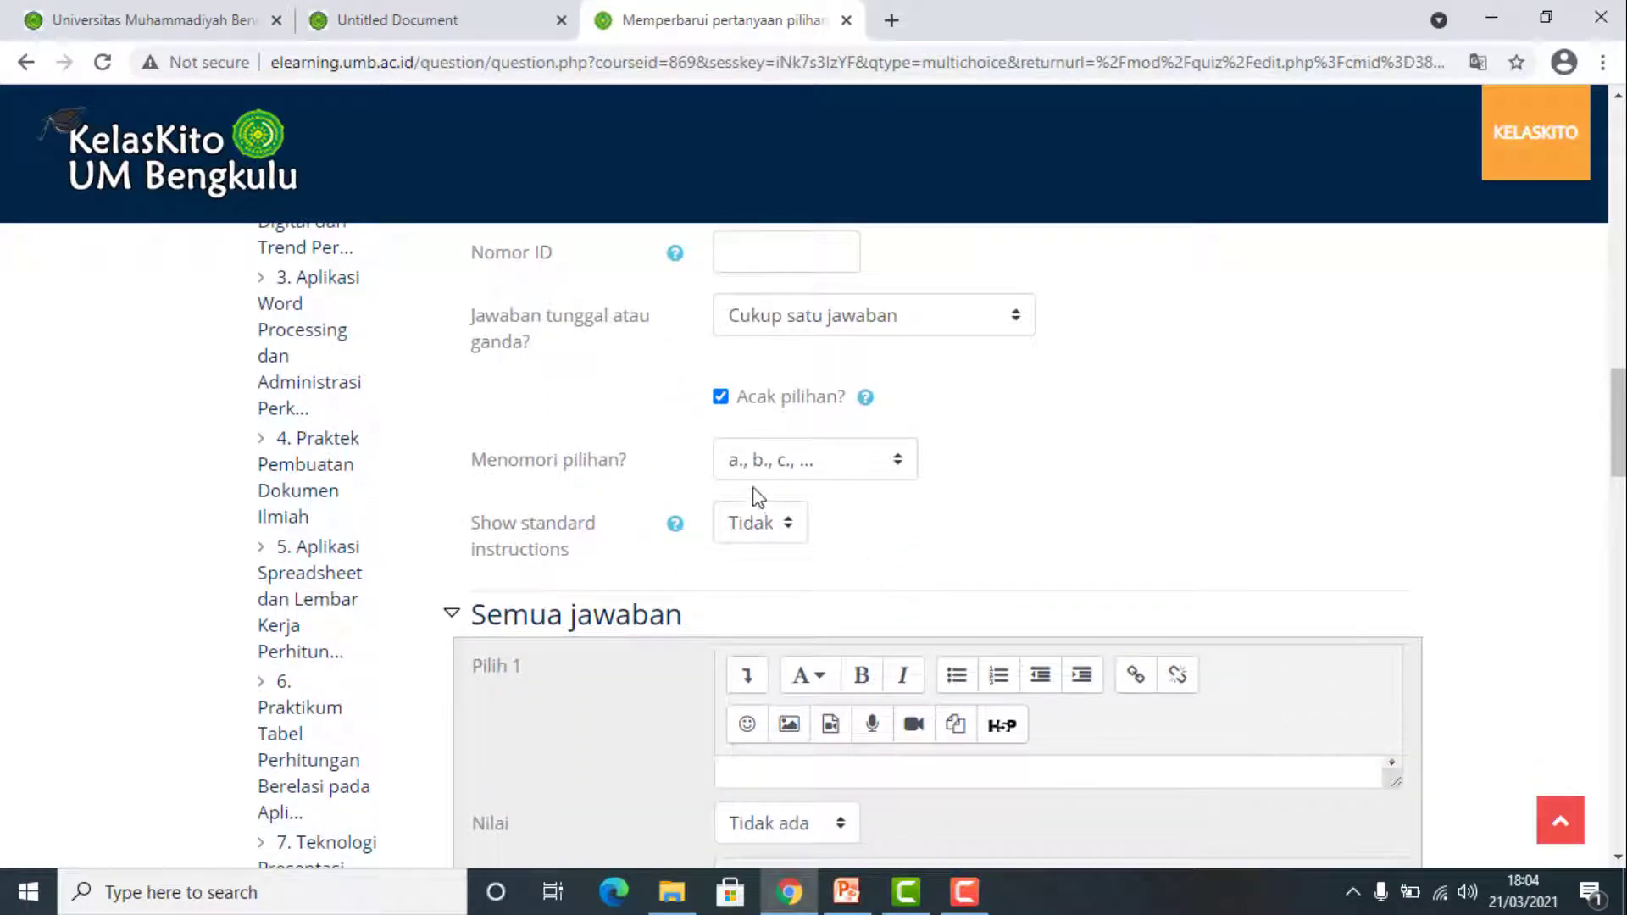
{"action": "scroll", "coordinate": [805, 585], "scroll_direction": "down", "scroll_amount": 2}
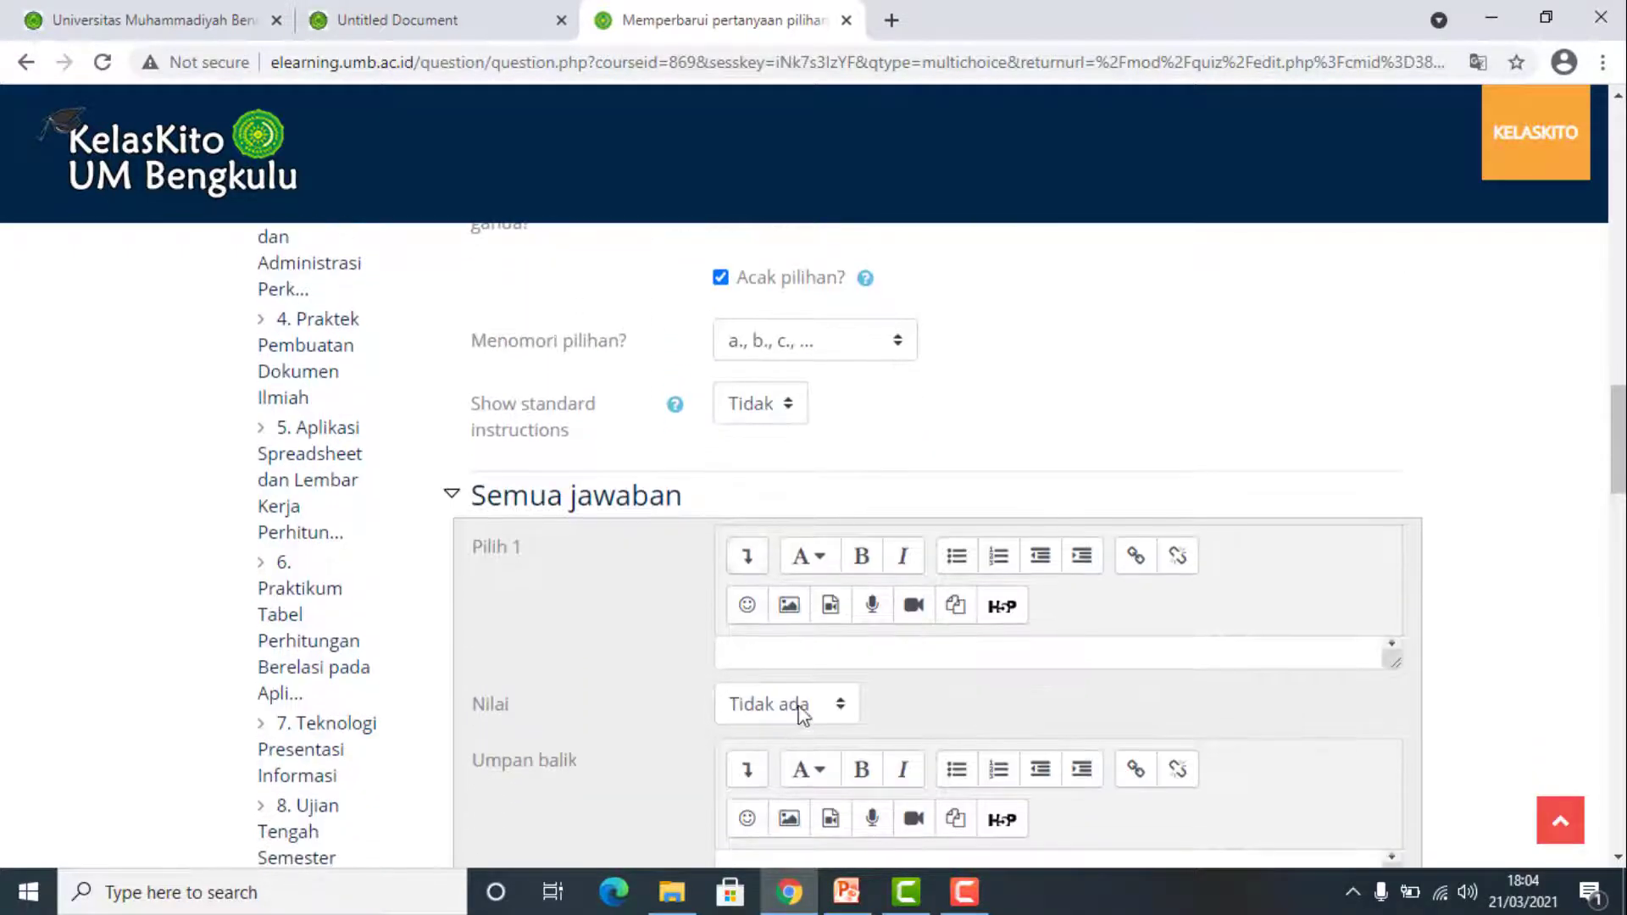
{"action": "scroll", "coordinate": [792, 781], "scroll_direction": "down", "scroll_amount": 2}
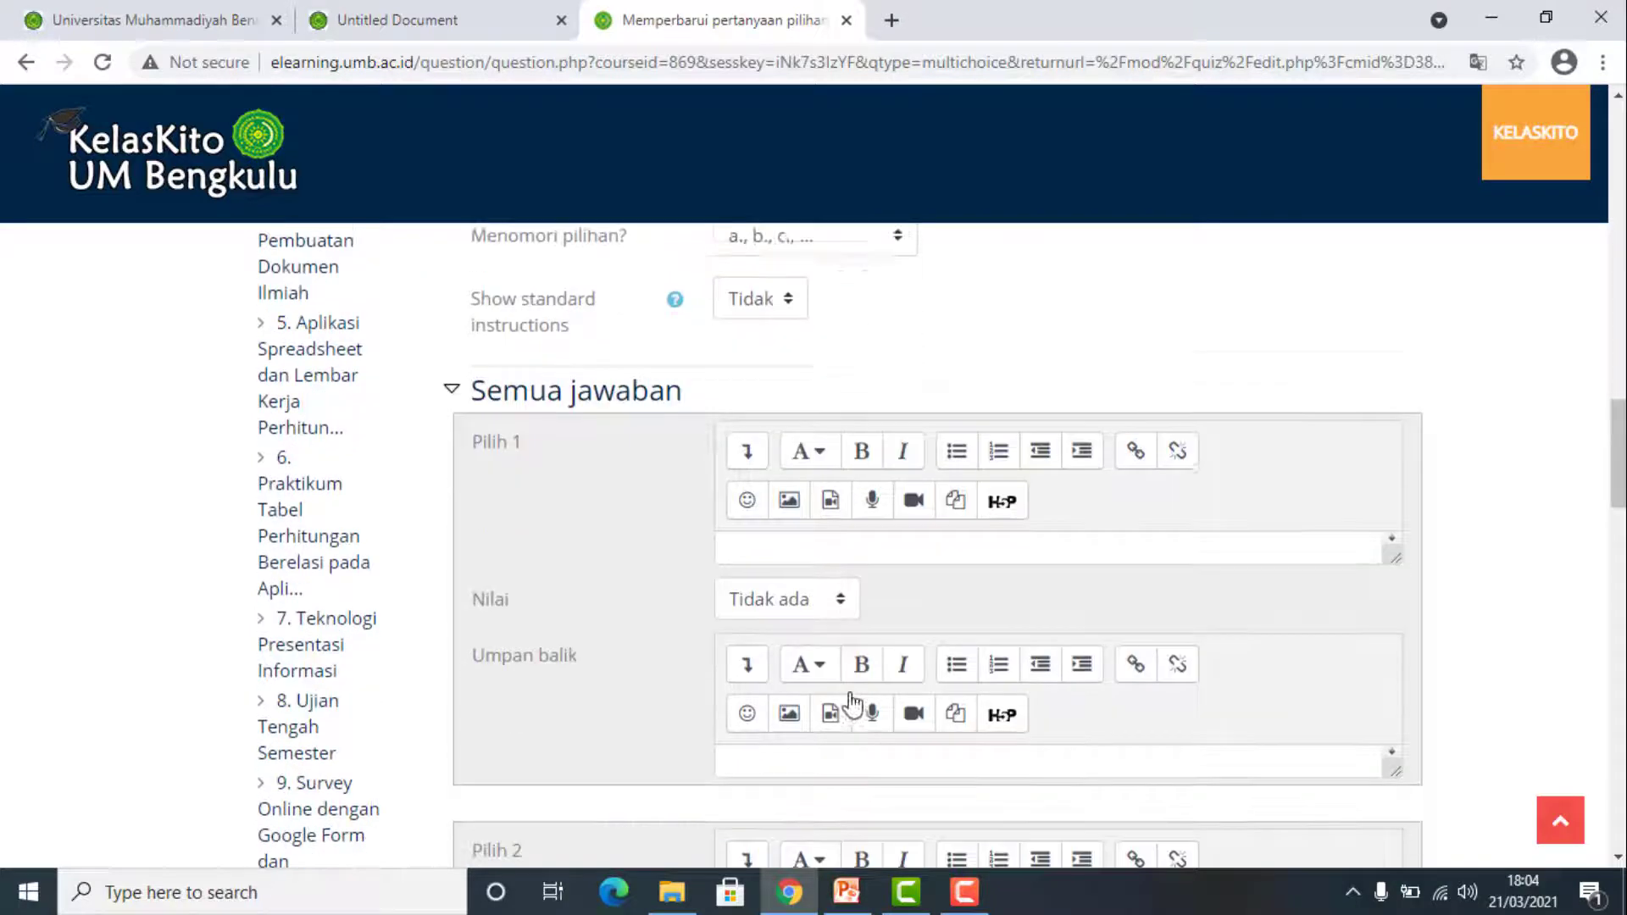
{"action": "left_click", "coordinate": [816, 527]}
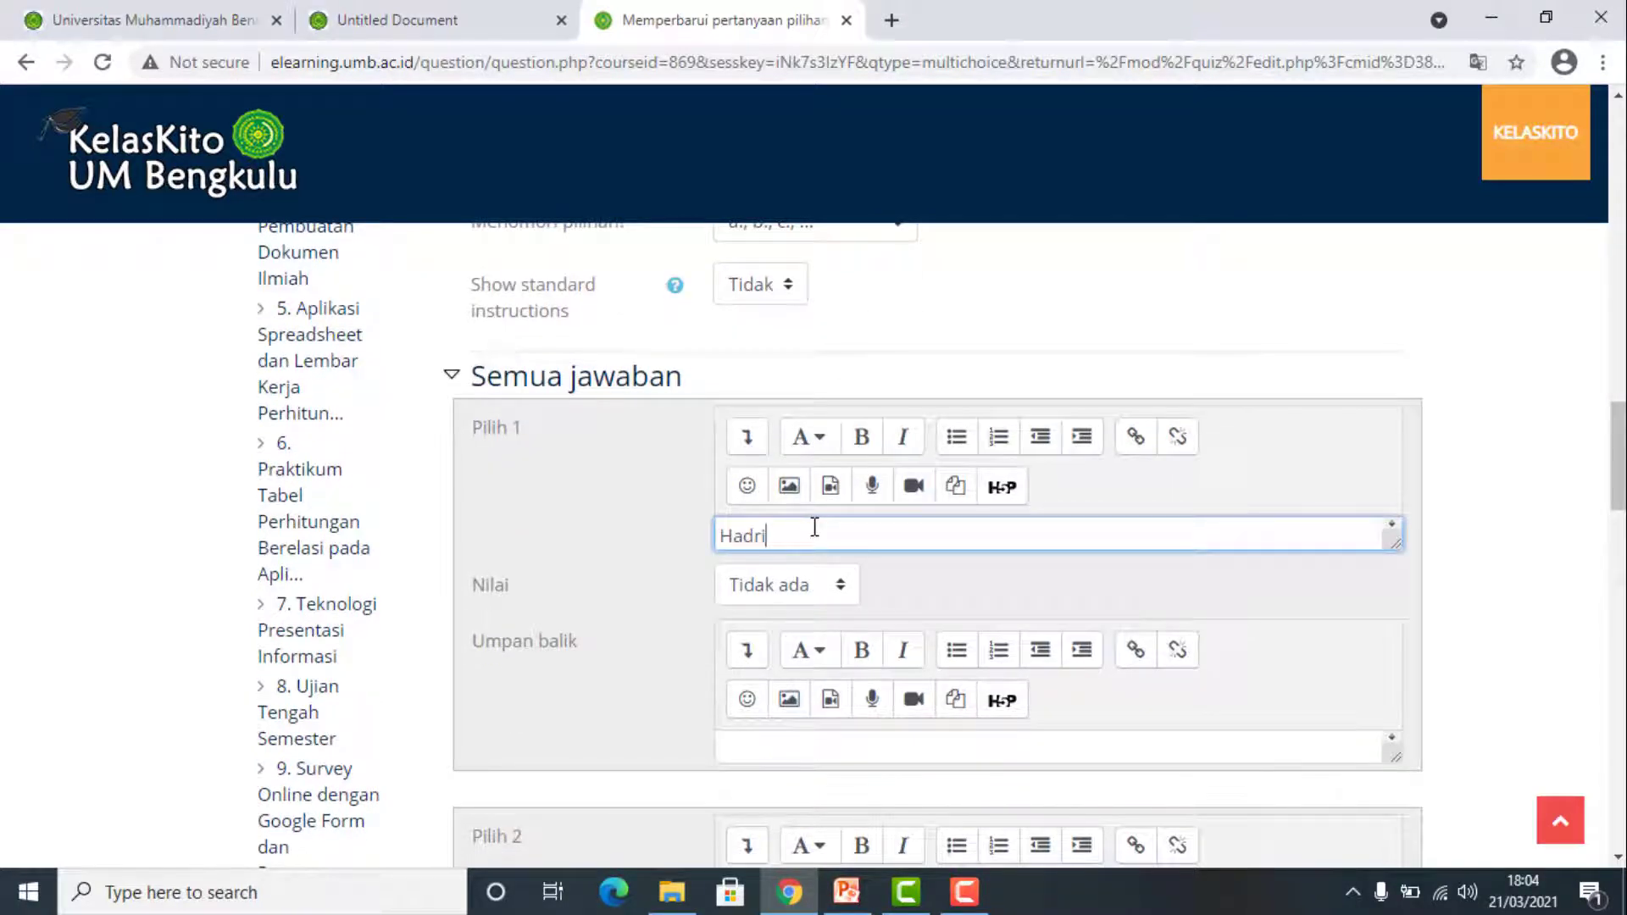
{"action": "scroll", "coordinate": [826, 509], "scroll_direction": "down", "scroll_amount": 4}
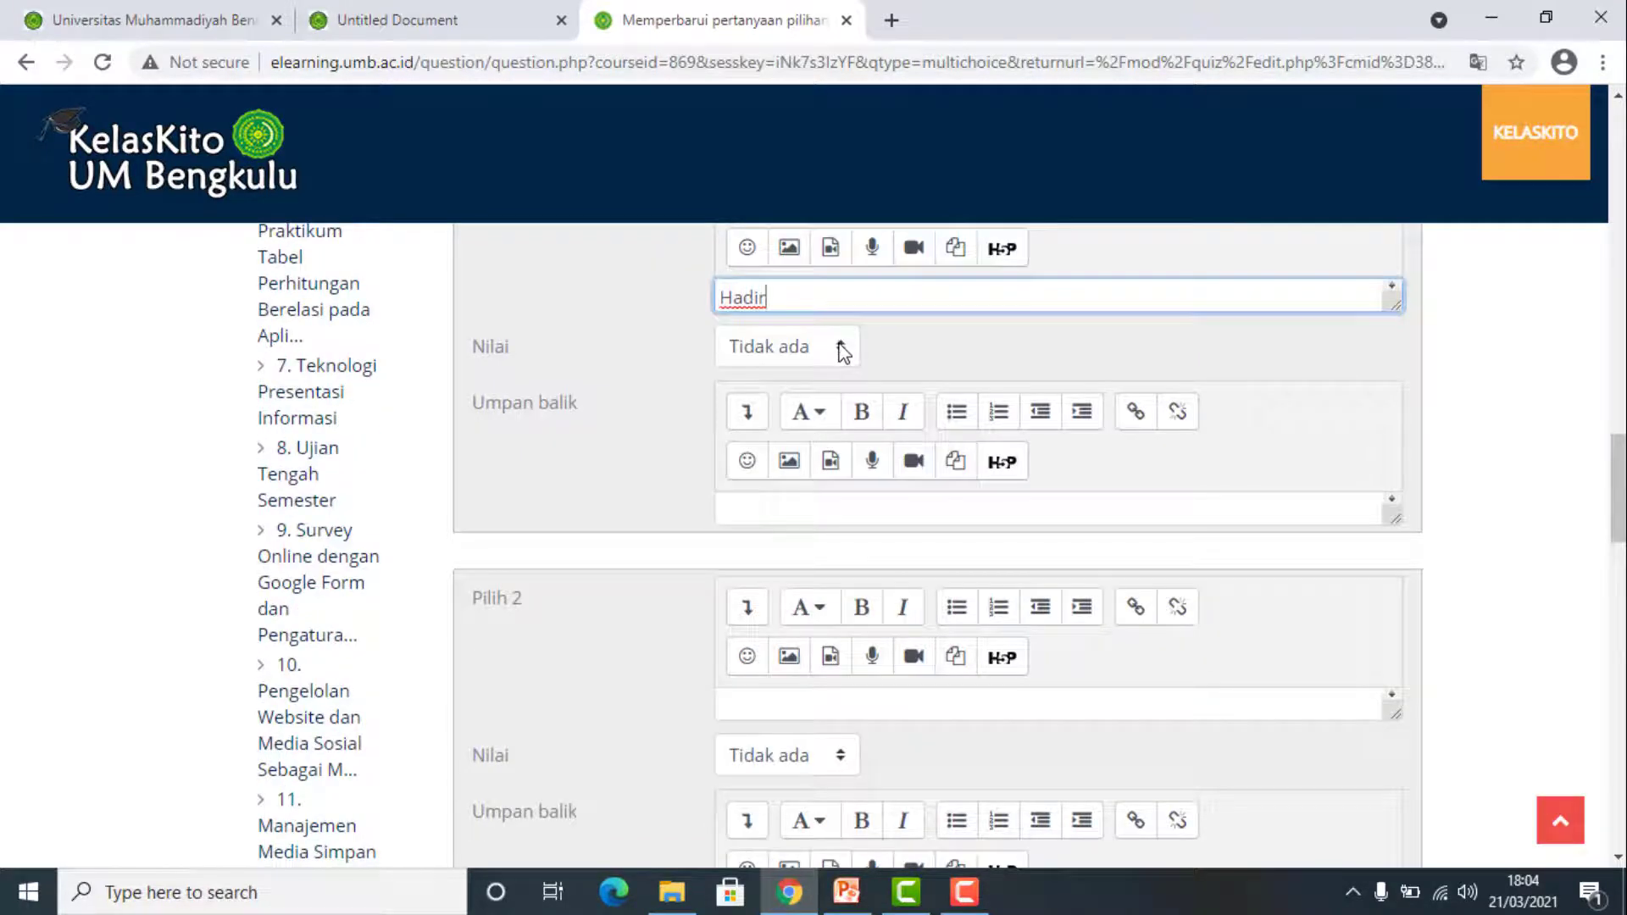
{"action": "left_click", "coordinate": [839, 346]}
{"action": "left_click", "coordinate": [813, 407]}
Enter "Tidak Hadir" as the second answer choice and save the question.
{"action": "scroll", "coordinate": [825, 440], "scroll_direction": "down", "scroll_amount": 2}
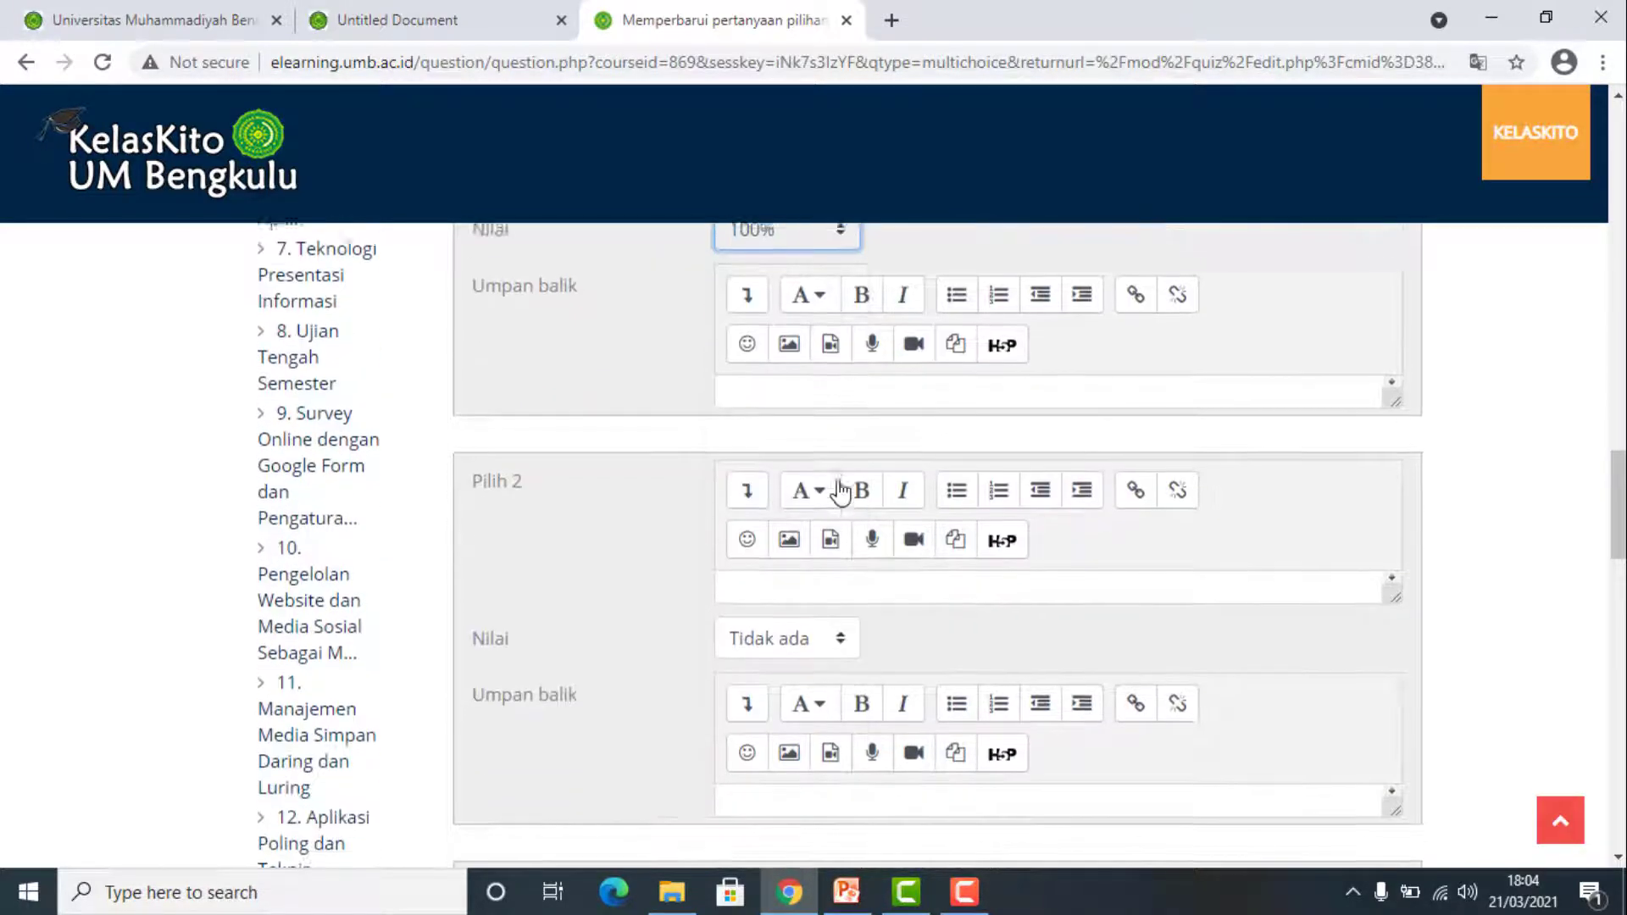
{"action": "left_click", "coordinate": [792, 588]}
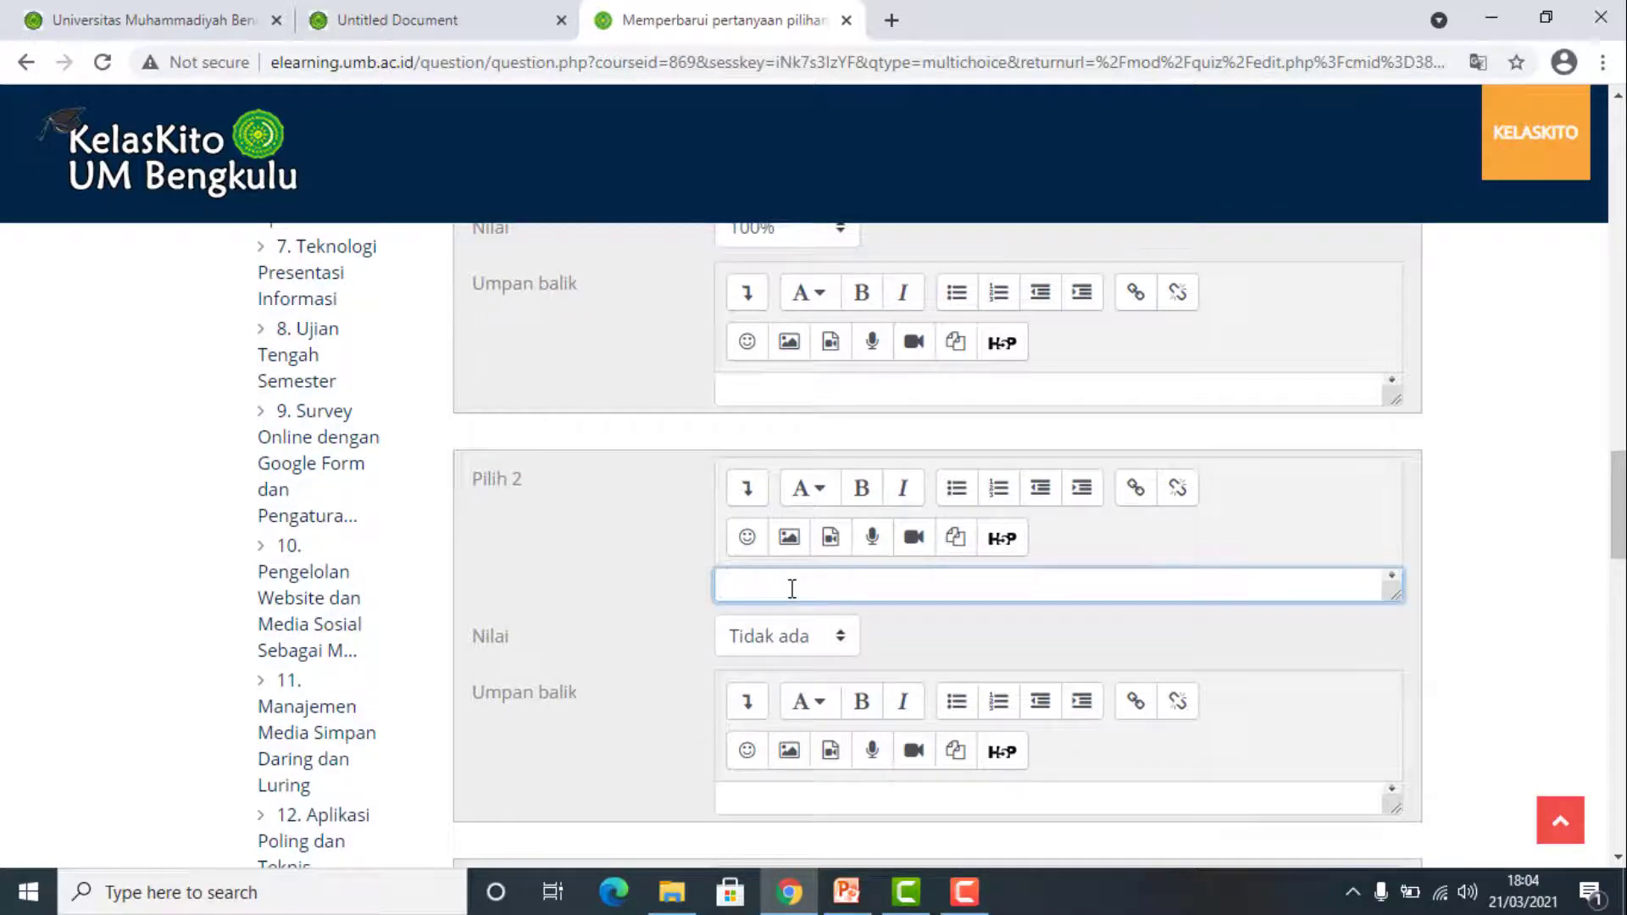
{"action": "type", "text": "Tidak Hadir"}
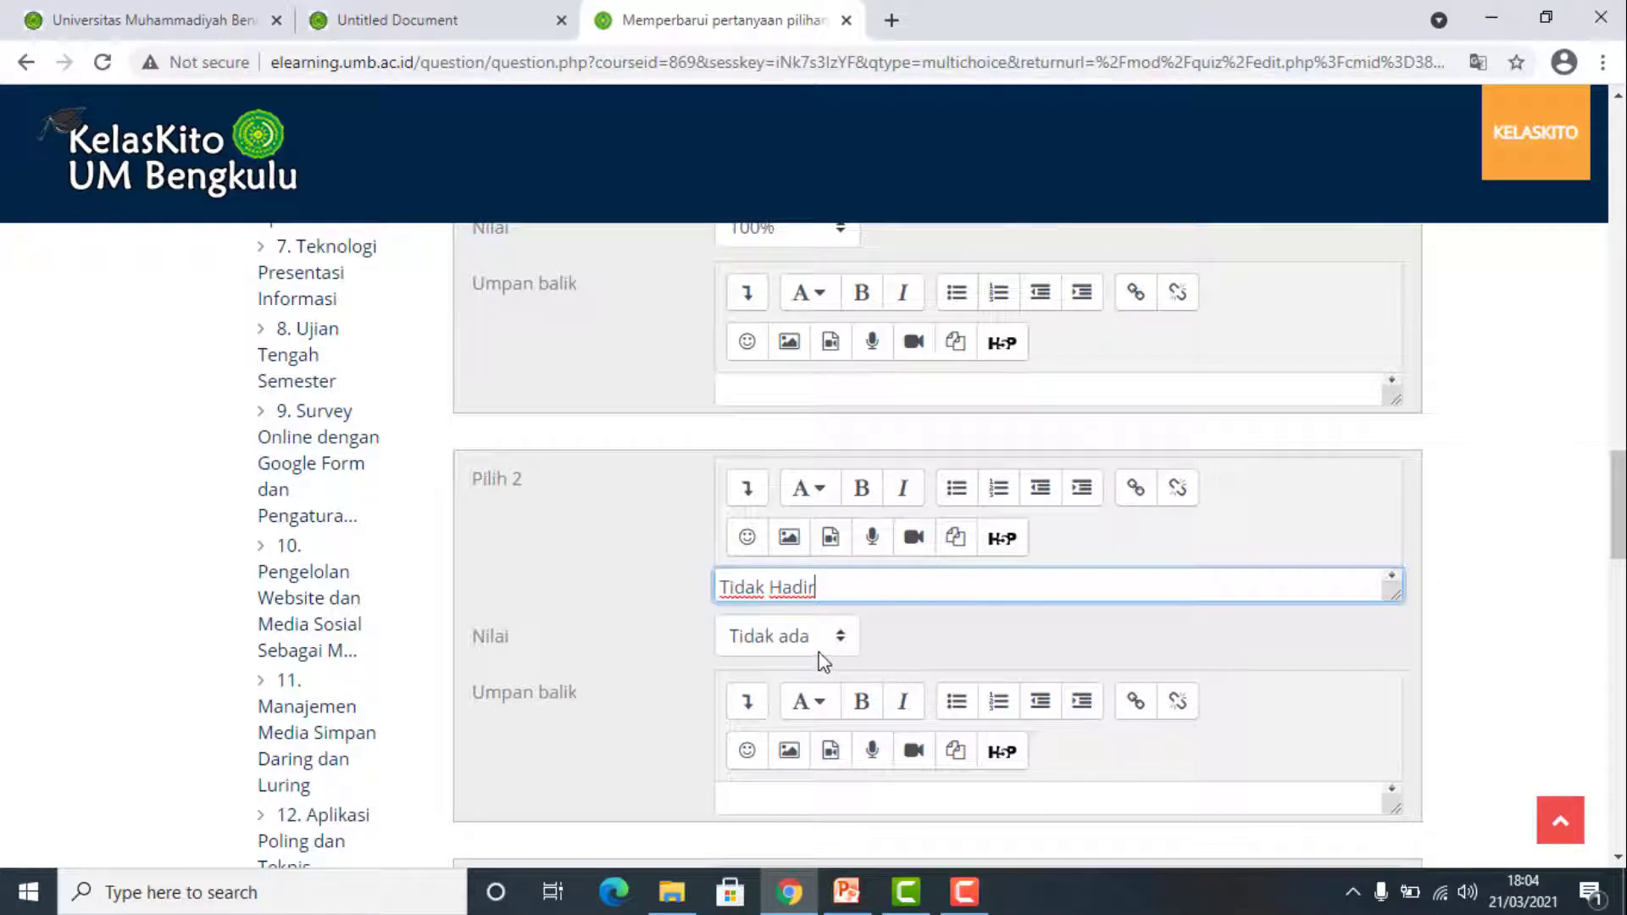
{"action": "scroll", "coordinate": [903, 790], "scroll_direction": "down", "scroll_amount": 10}
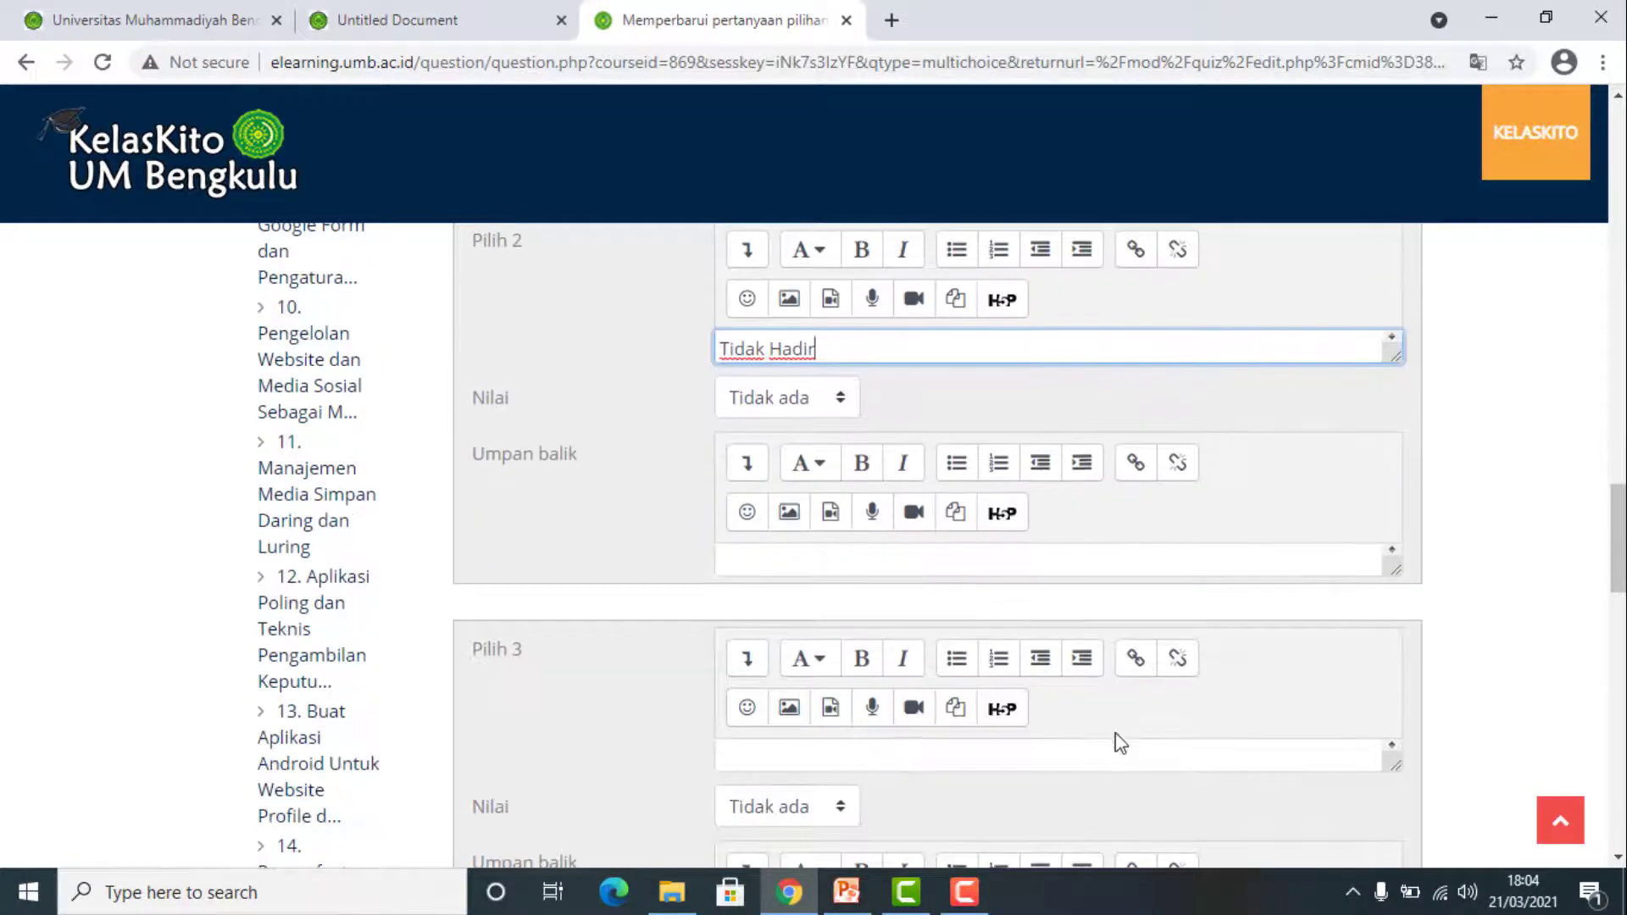
{"action": "scroll", "coordinate": [901, 571], "scroll_direction": "down", "scroll_amount": 1}
{"action": "scroll", "coordinate": [873, 677], "scroll_direction": "down", "scroll_amount": 10}
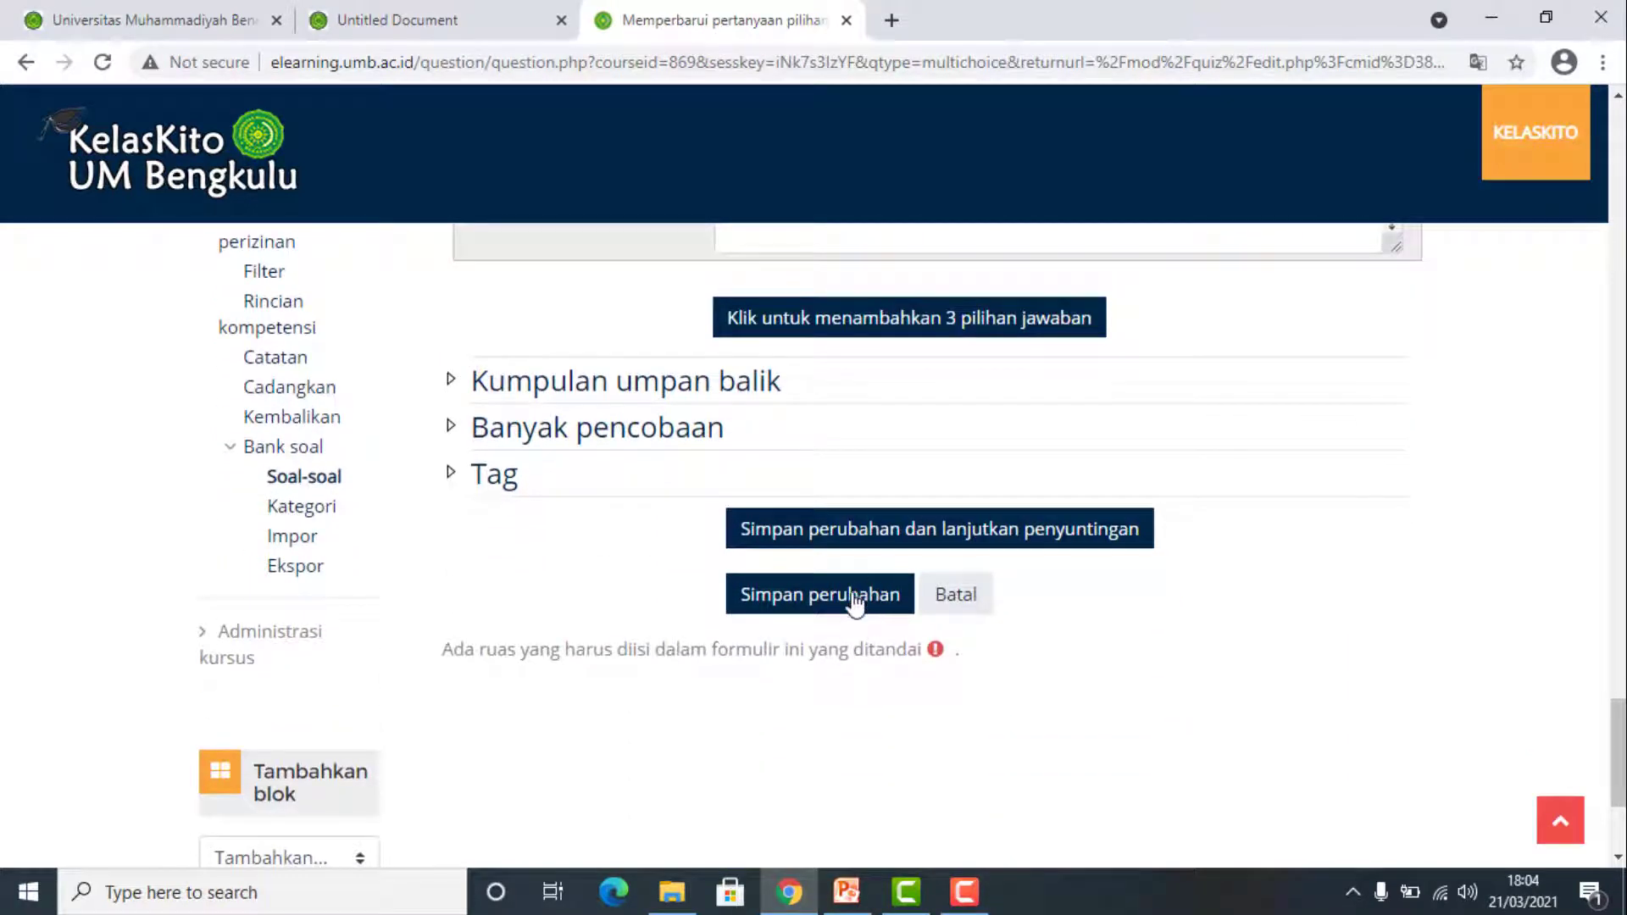
{"action": "left_click", "coordinate": [856, 600]}
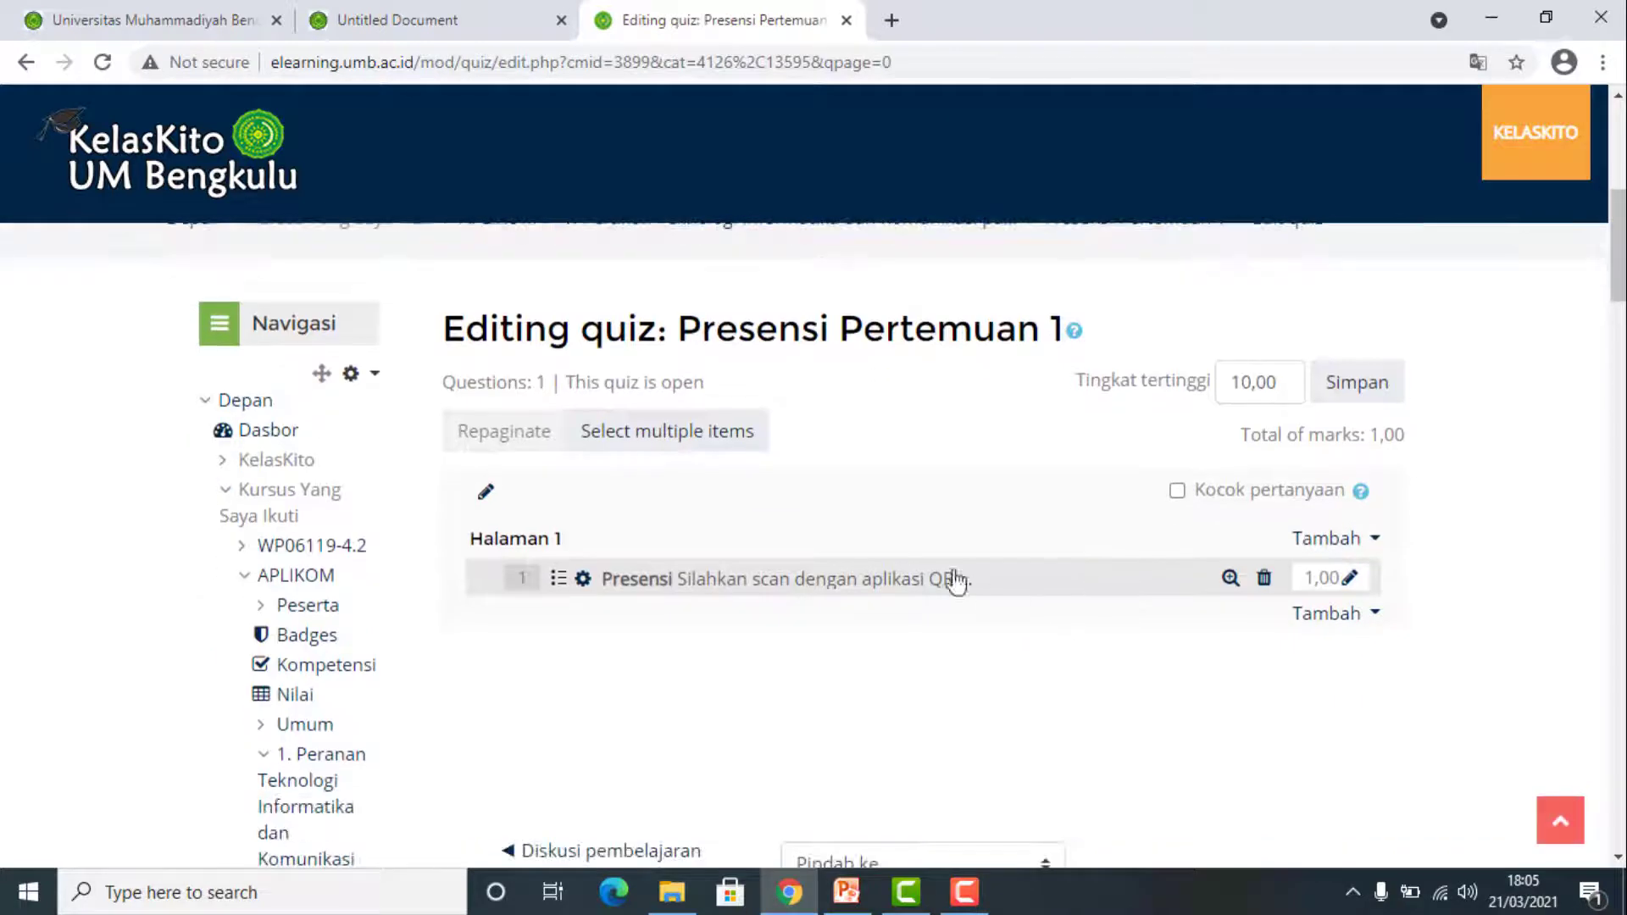
Preview the Presensi question, select the Hadir answer, check the layout, and close the preview.
{"action": "left_click", "coordinate": [1232, 583]}
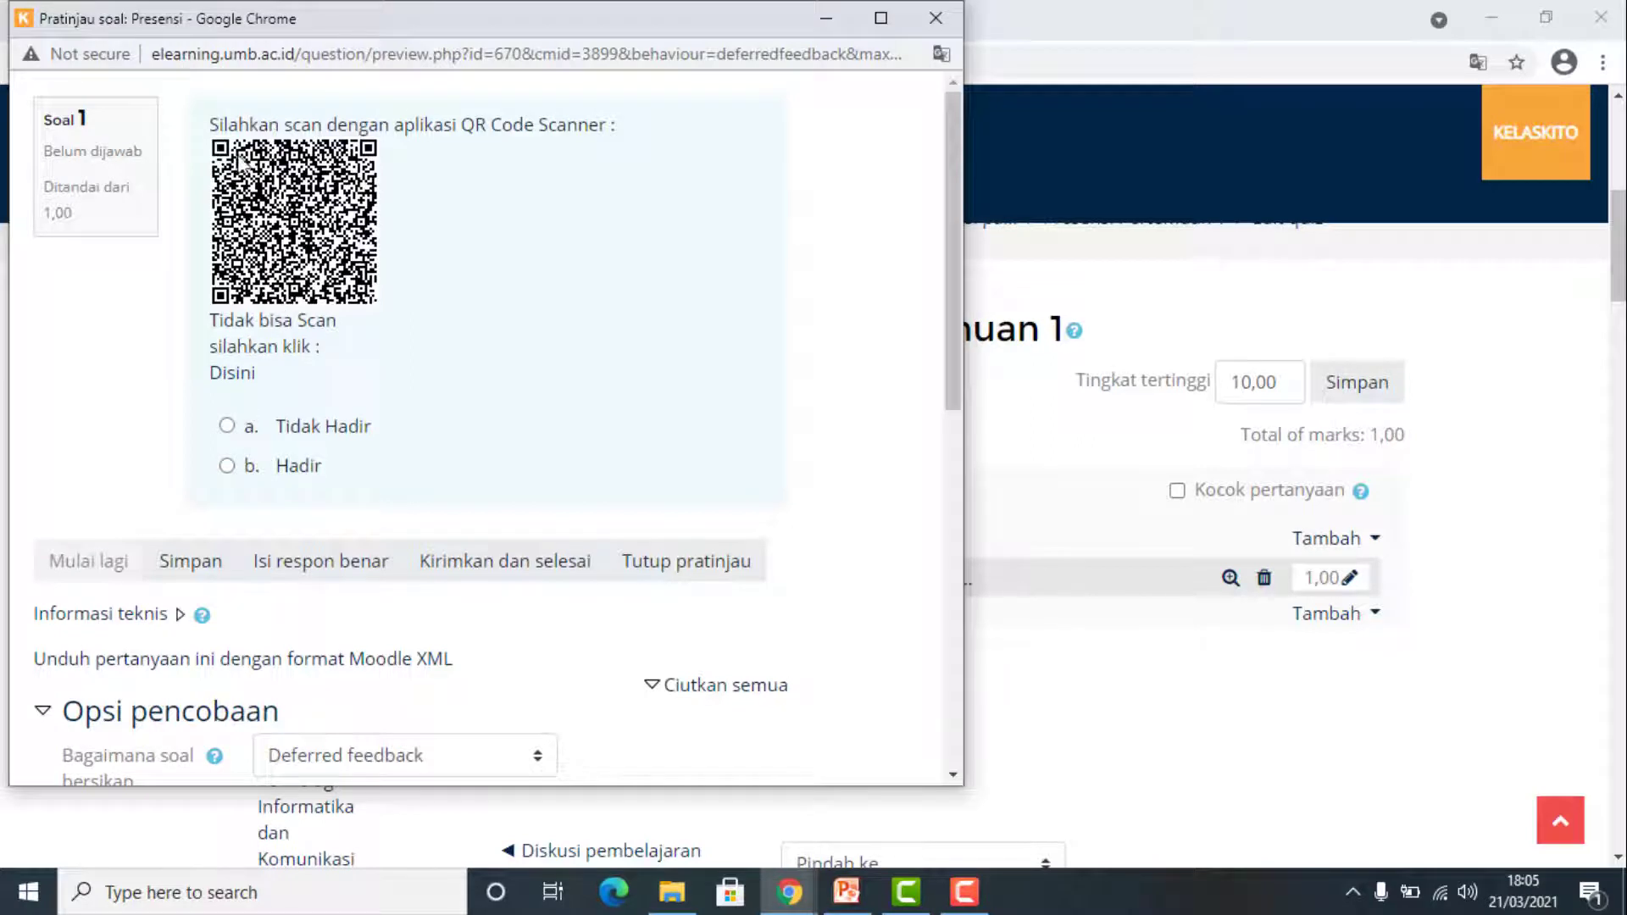
{"action": "left_click", "coordinate": [226, 471]}
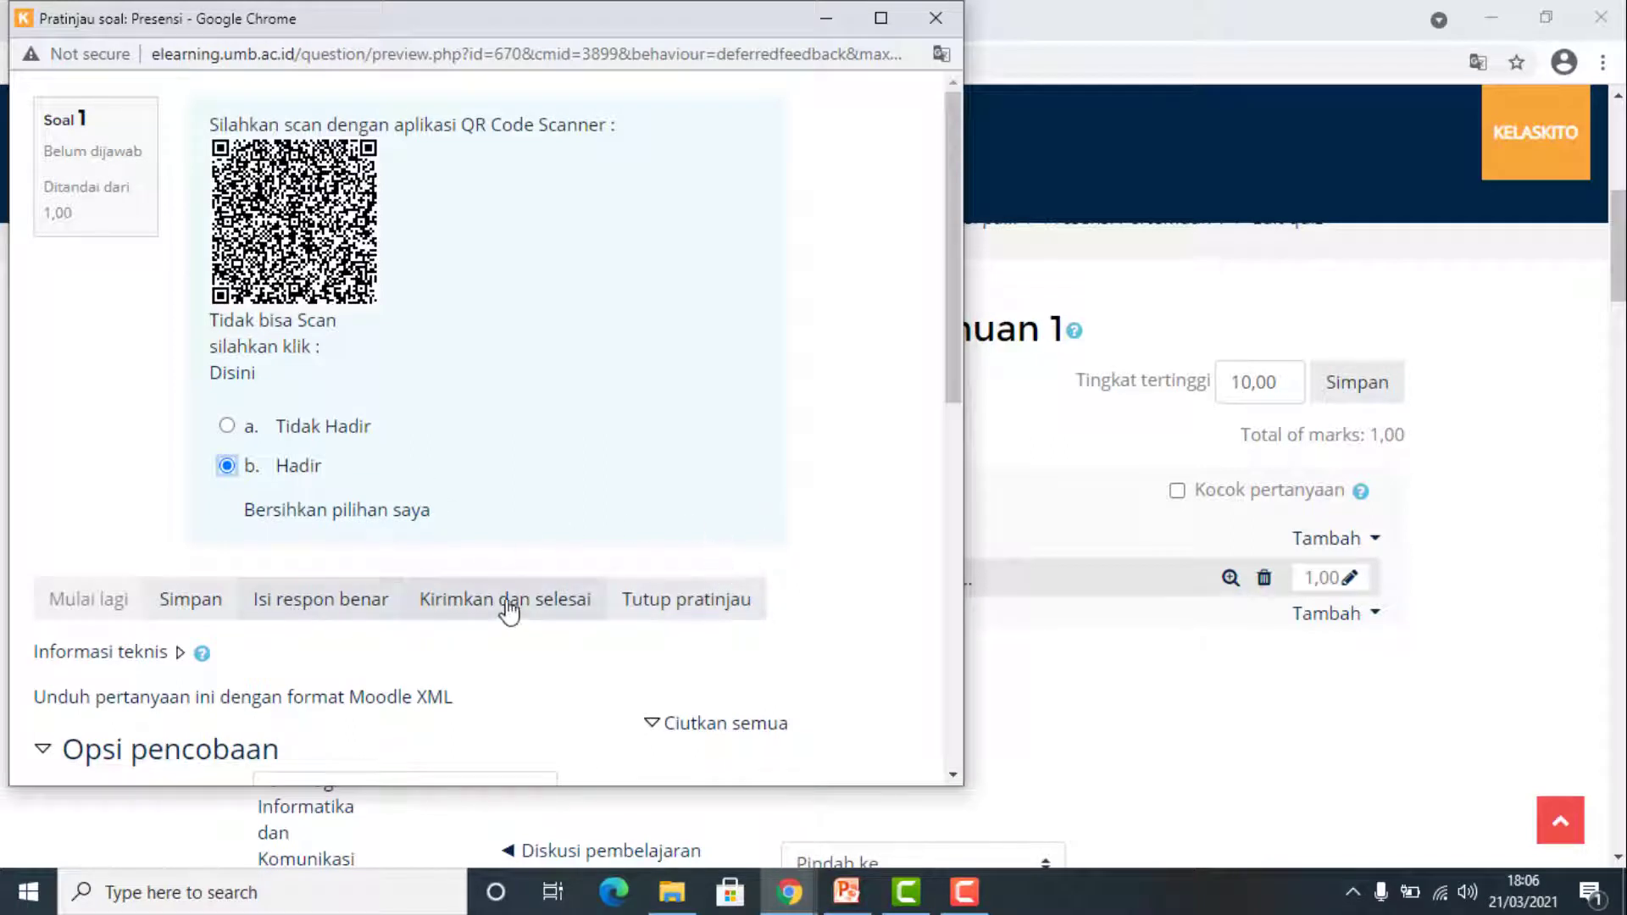
{"action": "scroll", "coordinate": [551, 439], "scroll_direction": "down", "scroll_amount": 1}
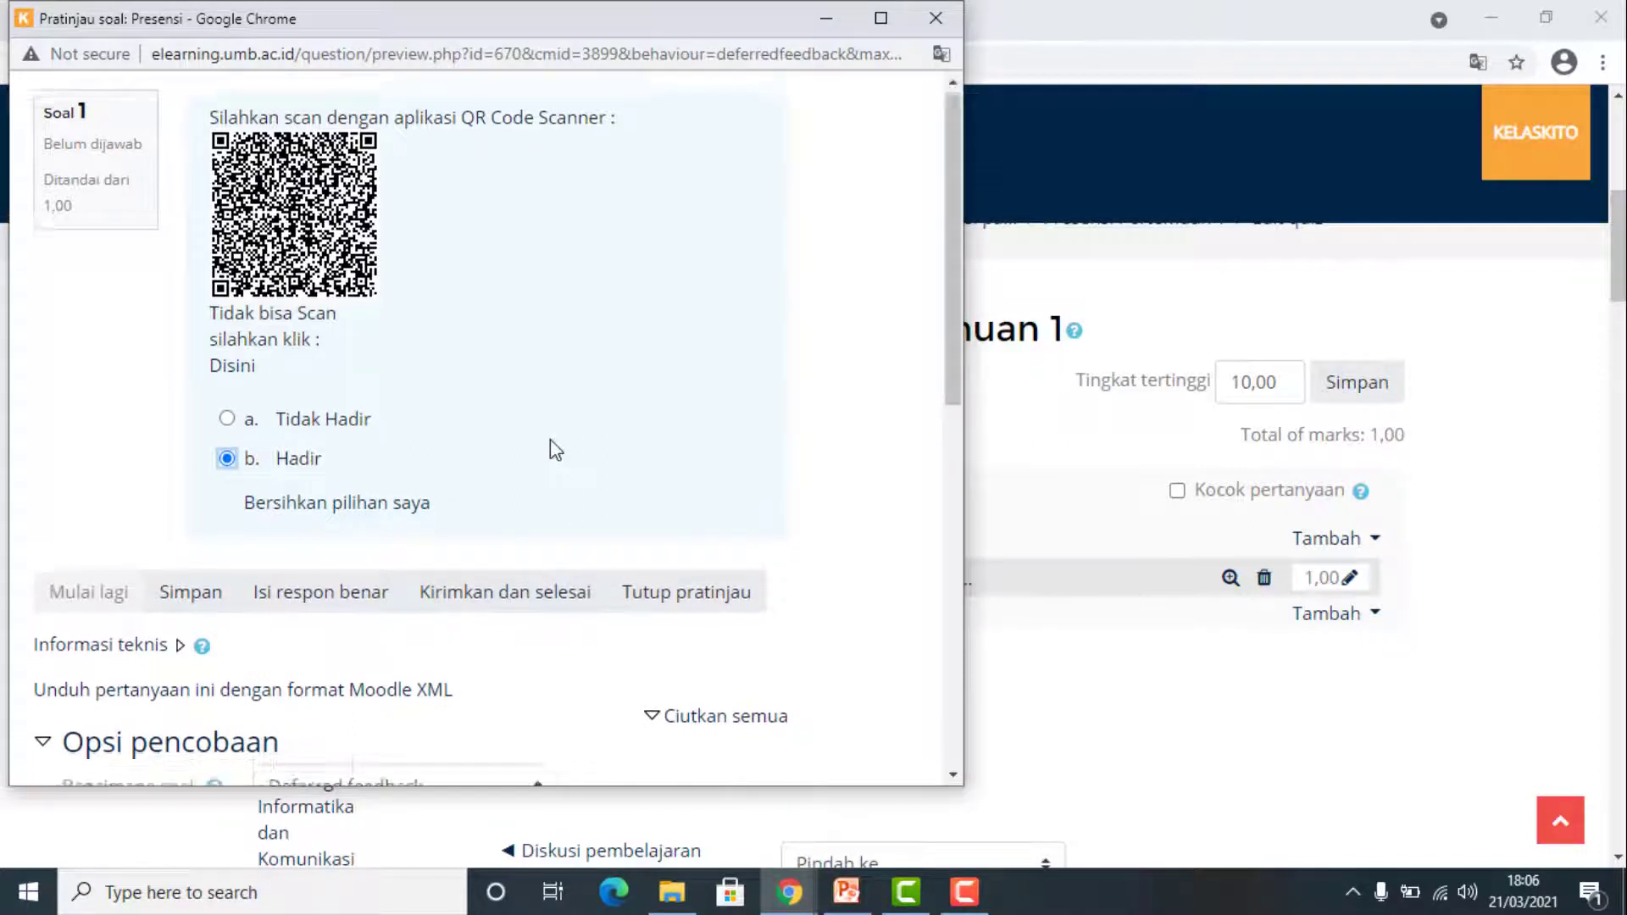
{"action": "scroll", "coordinate": [551, 439], "scroll_direction": "up", "scroll_amount": 1}
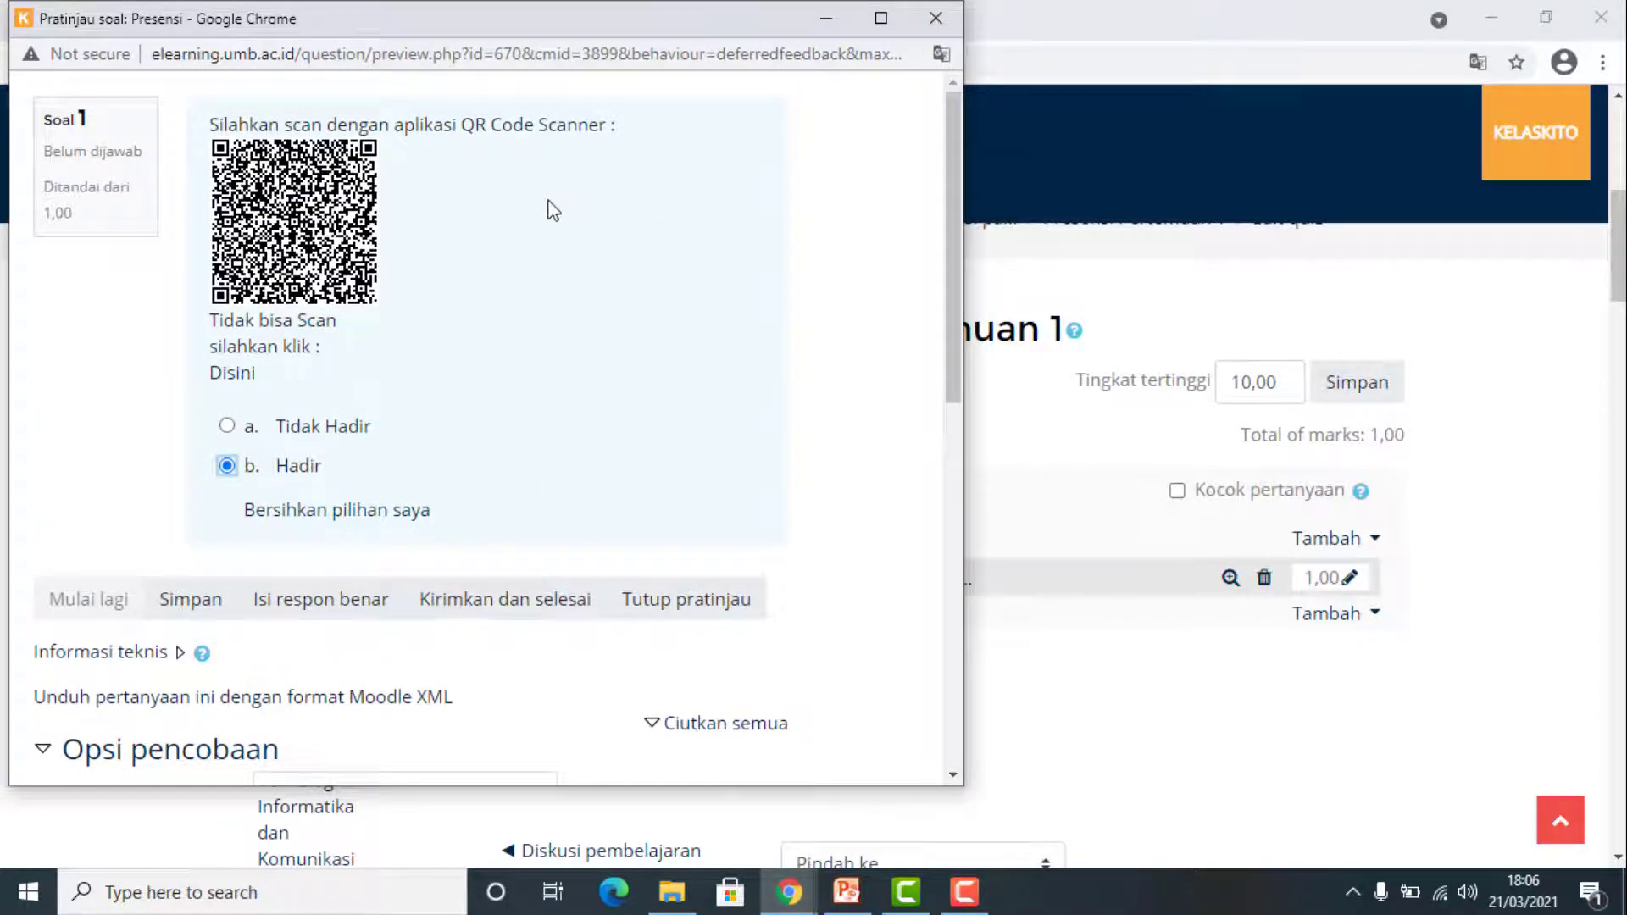
{"action": "left_click", "coordinate": [936, 18]}
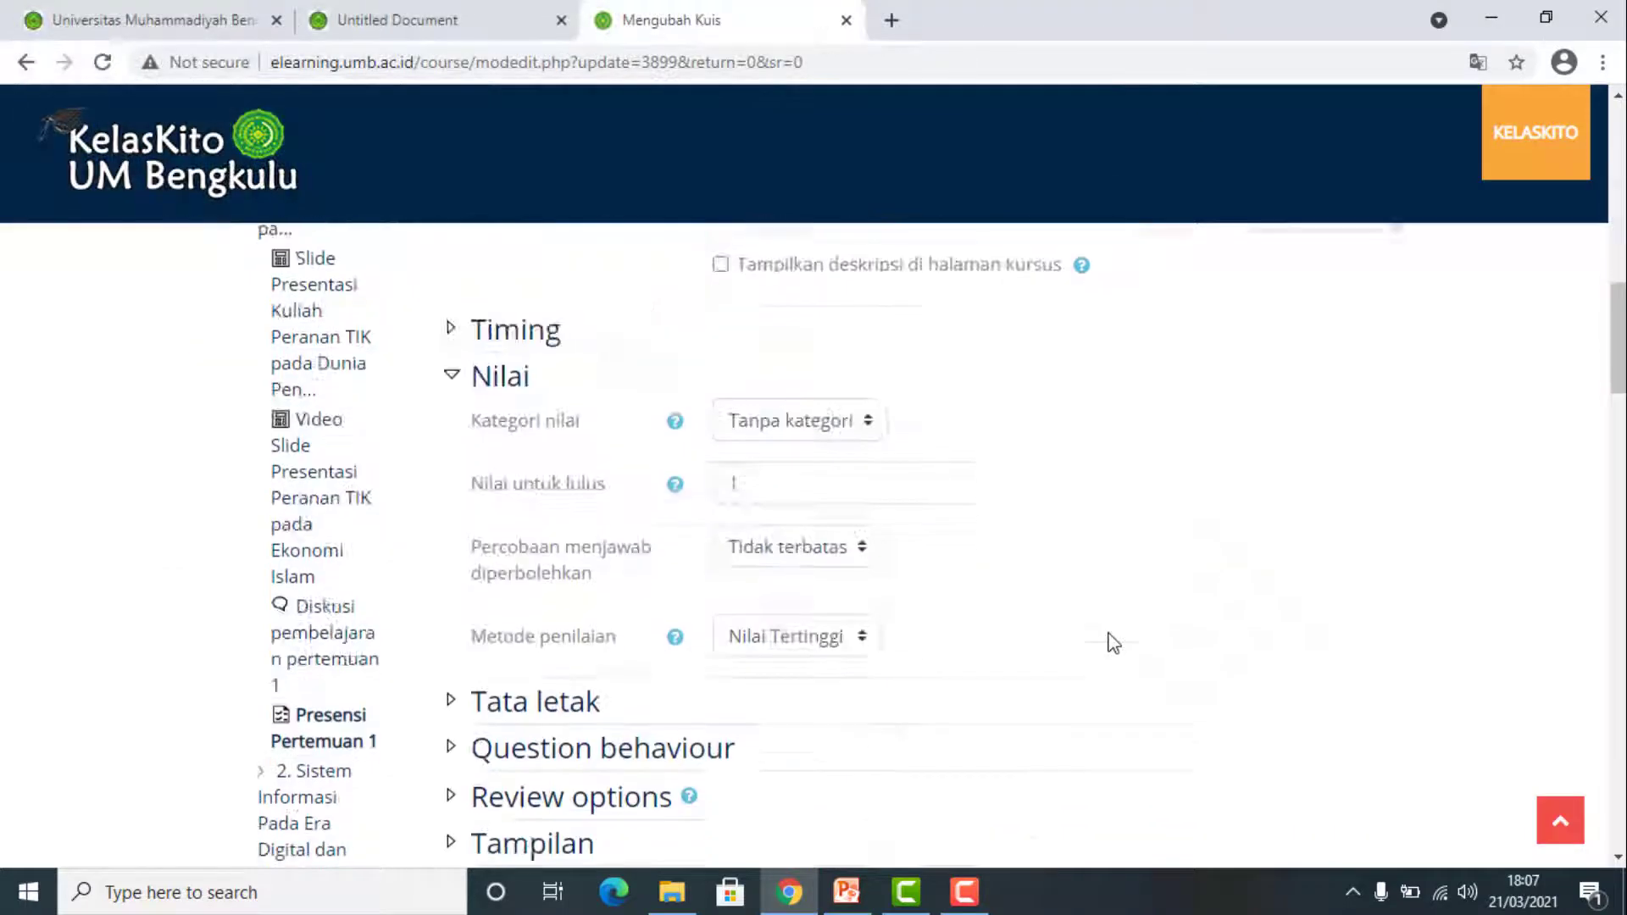
Save the Presensi Pertemuan 1 quiz settings and display the quiz.
{"action": "scroll", "coordinate": [1113, 642], "scroll_direction": "down", "scroll_amount": 6}
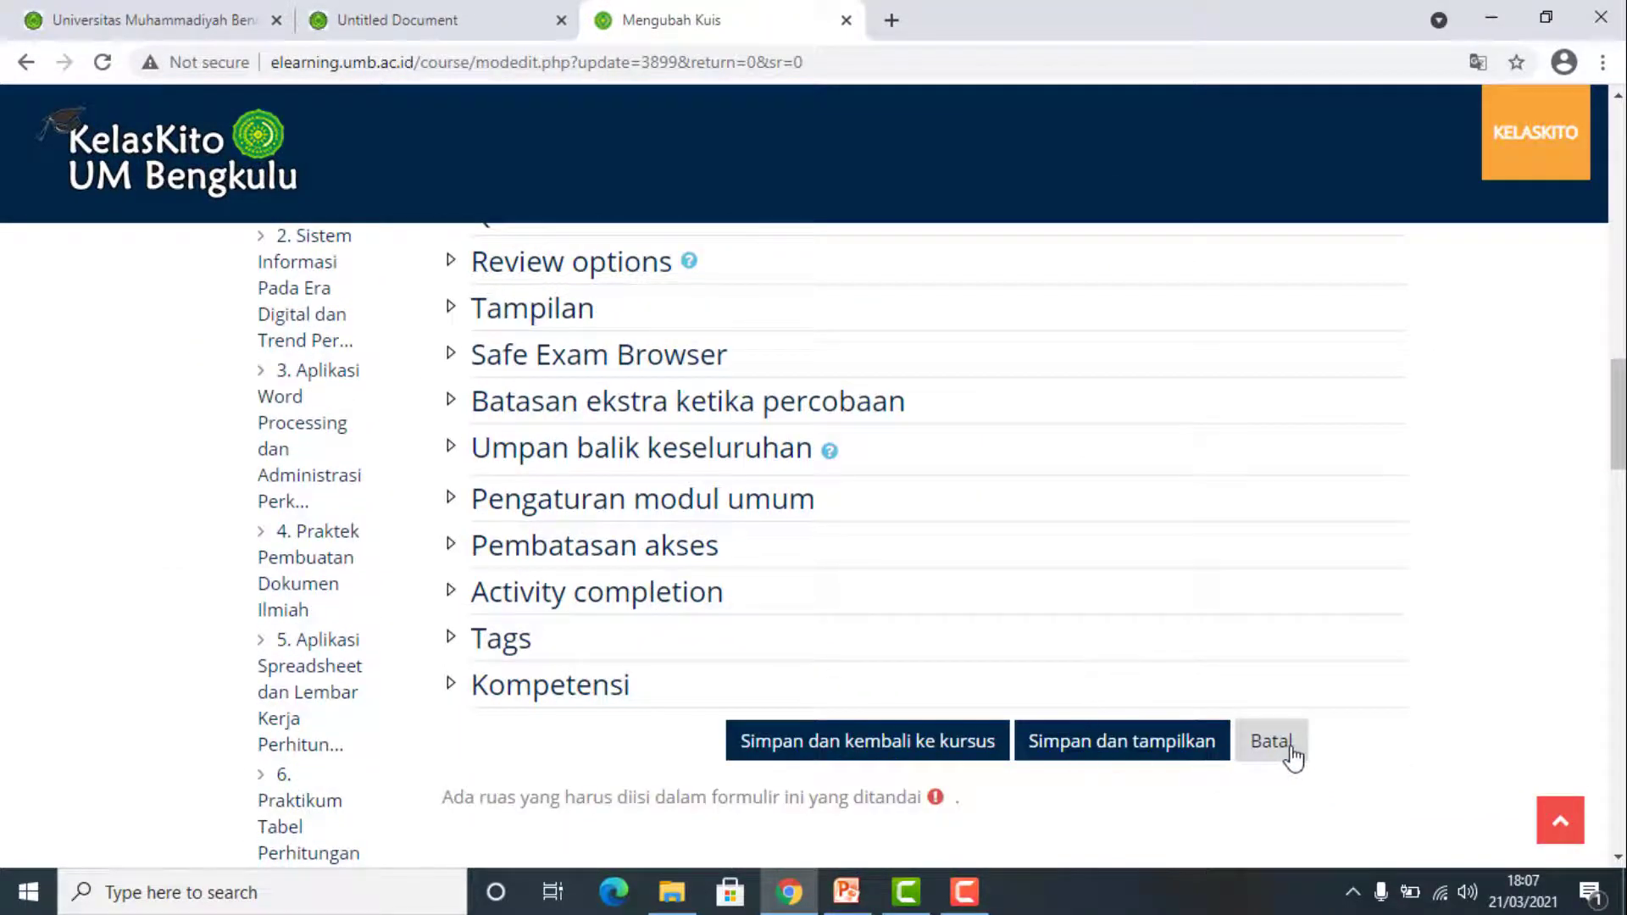
{"action": "left_click", "coordinate": [1094, 746]}
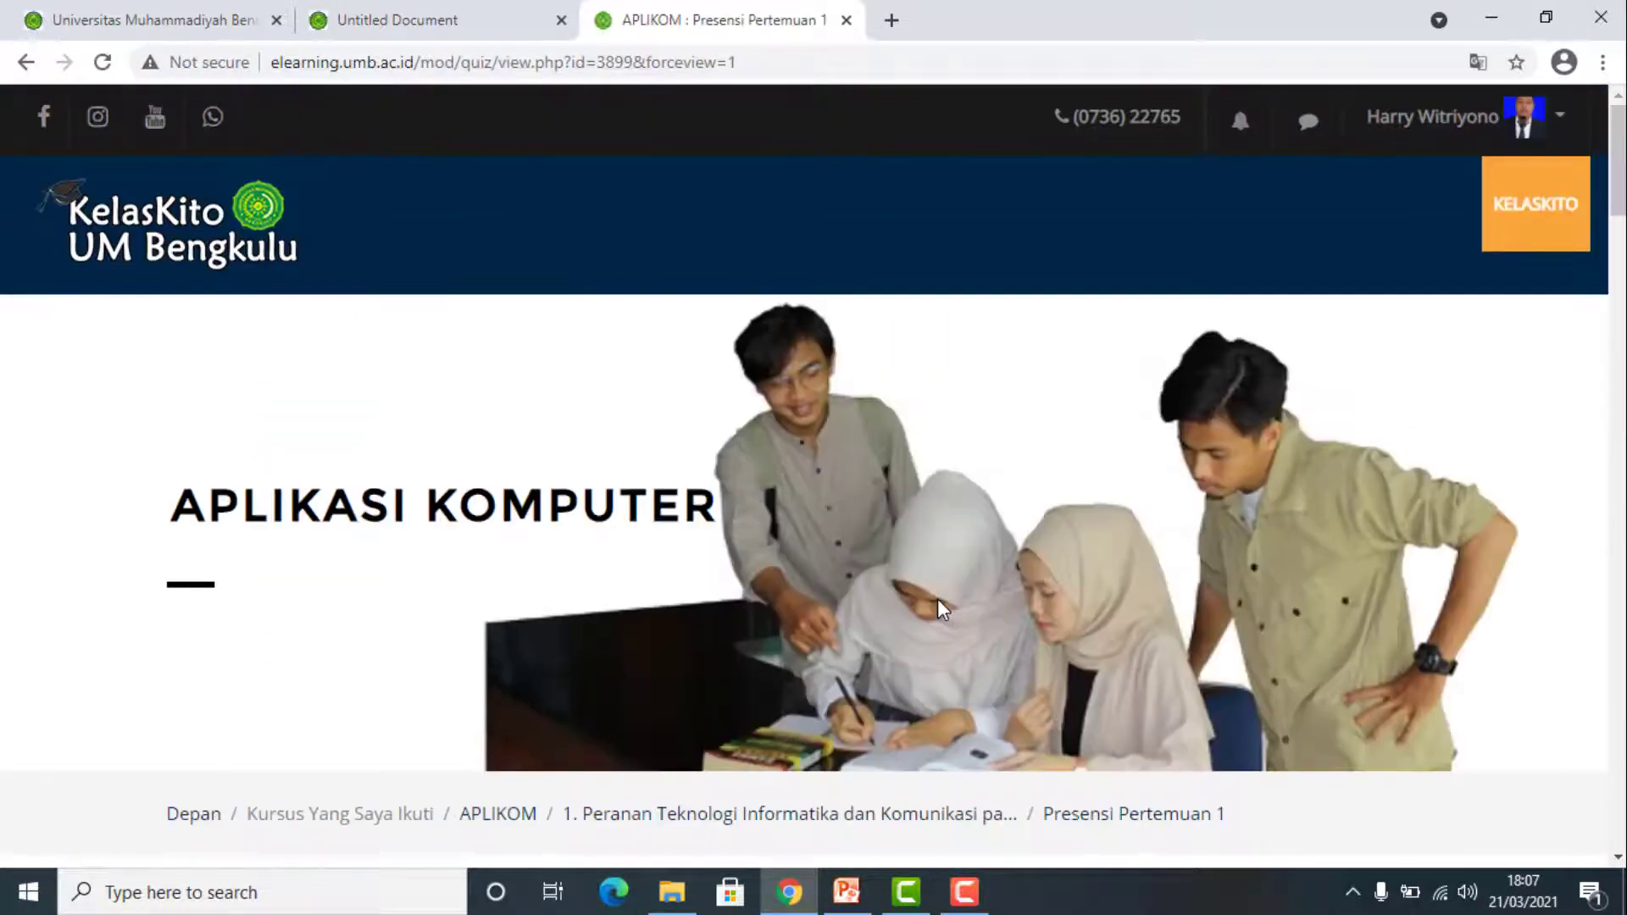
Start a preview of the Presensi Pertemuan 1 quiz and review how its QR code question and answer choices appear.
{"action": "scroll", "coordinate": [903, 607], "scroll_direction": "down", "scroll_amount": 5}
{"action": "scroll", "coordinate": [886, 644], "scroll_direction": "down", "scroll_amount": 3}
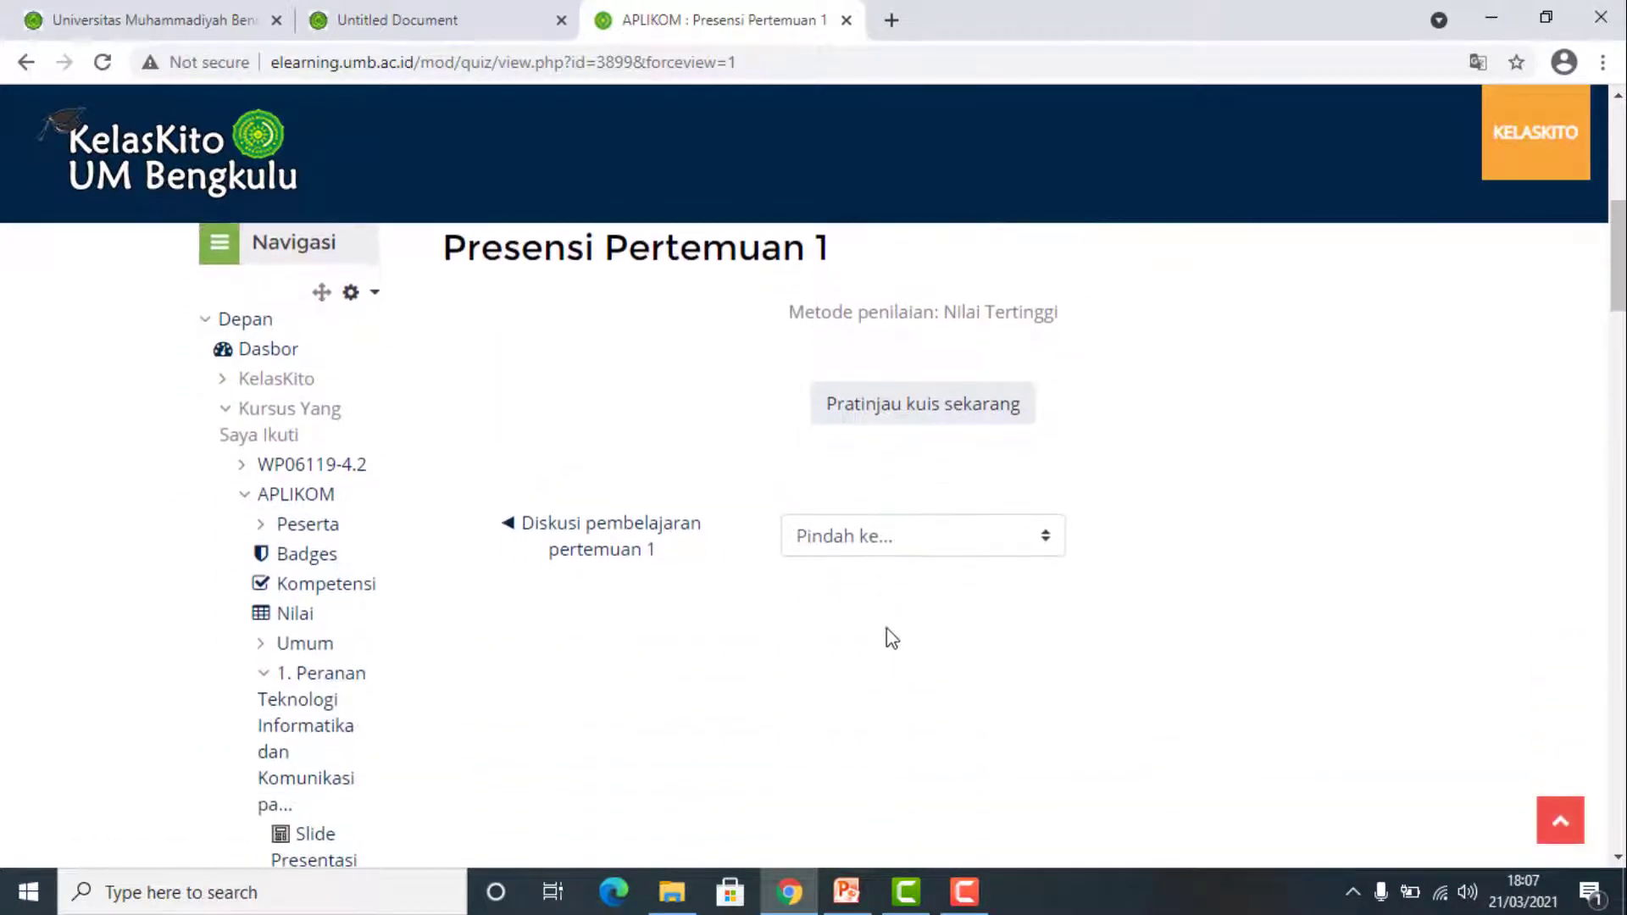
{"action": "left_click", "coordinate": [947, 383]}
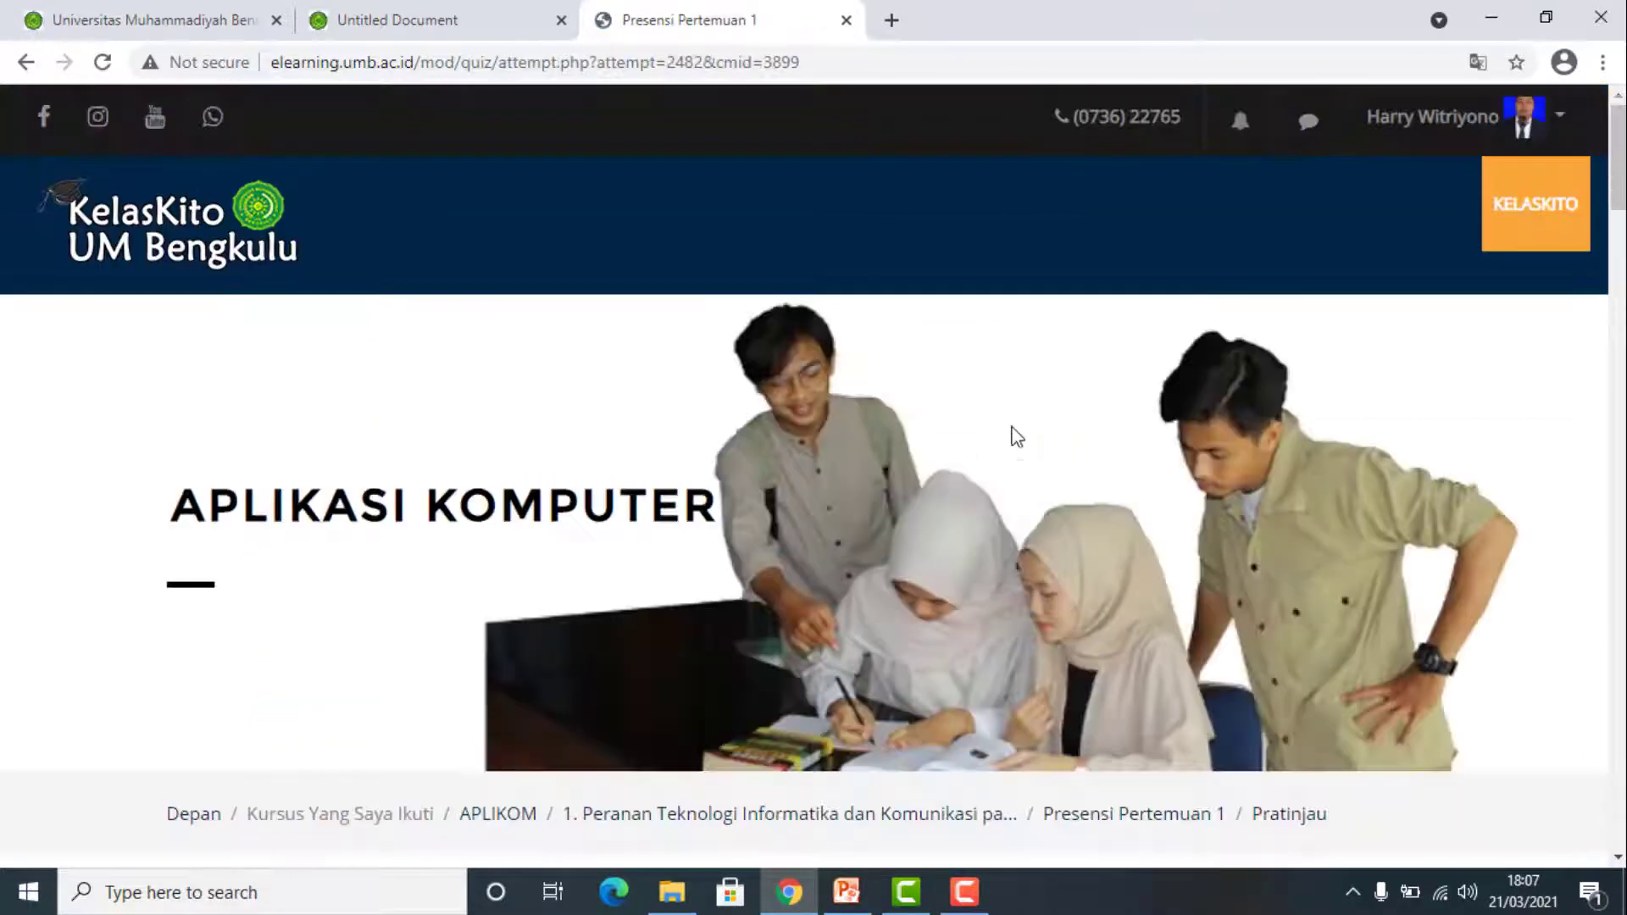
{"action": "scroll", "coordinate": [938, 562], "scroll_direction": "down", "scroll_amount": 6}
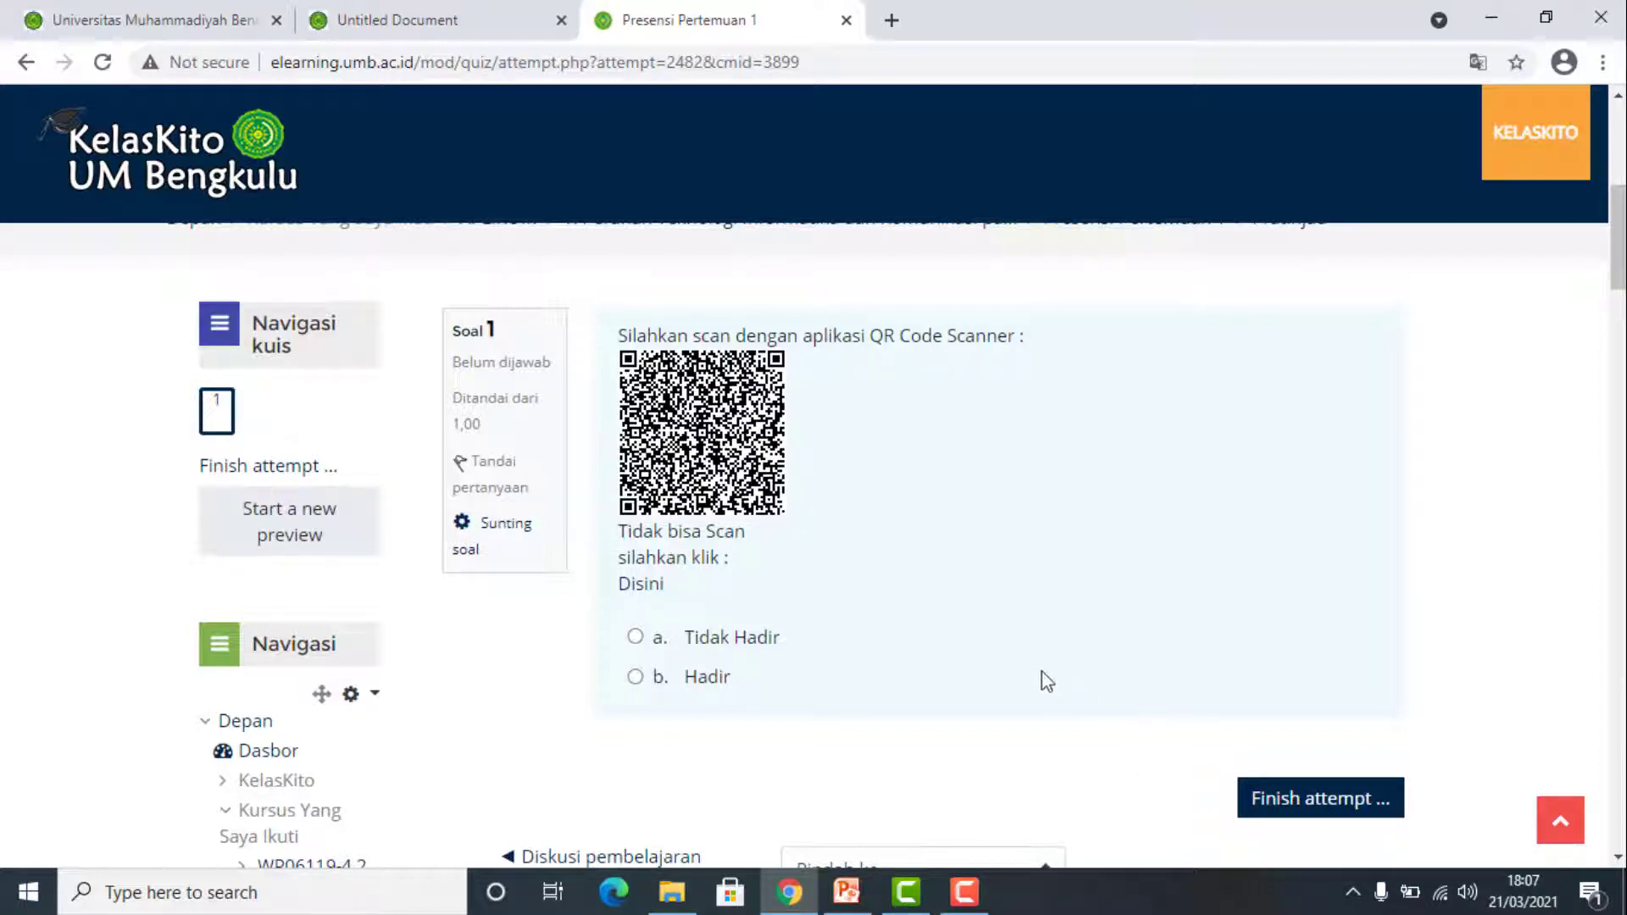
{"action": "scroll", "coordinate": [1038, 611], "scroll_direction": "up", "scroll_amount": 5}
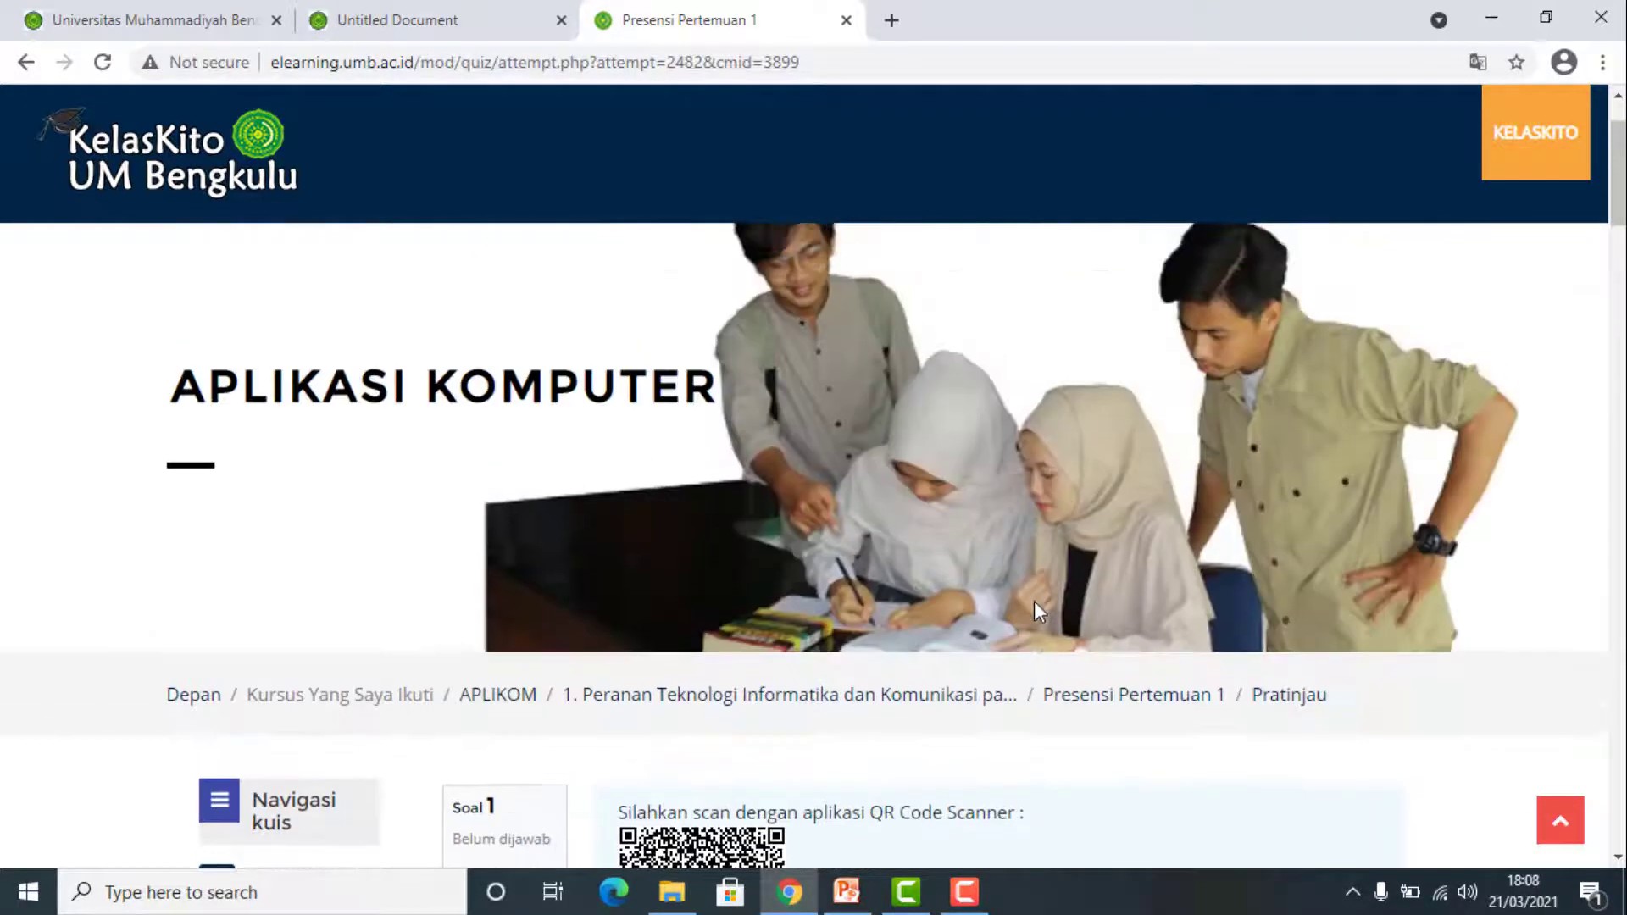
Open the Presensi Pertemuan 1 quiz from the APLIKASI KOMPUTER course, start an attempt, and answer Hadir.
{"action": "scroll", "coordinate": [1035, 606], "scroll_direction": "down", "scroll_amount": 3}
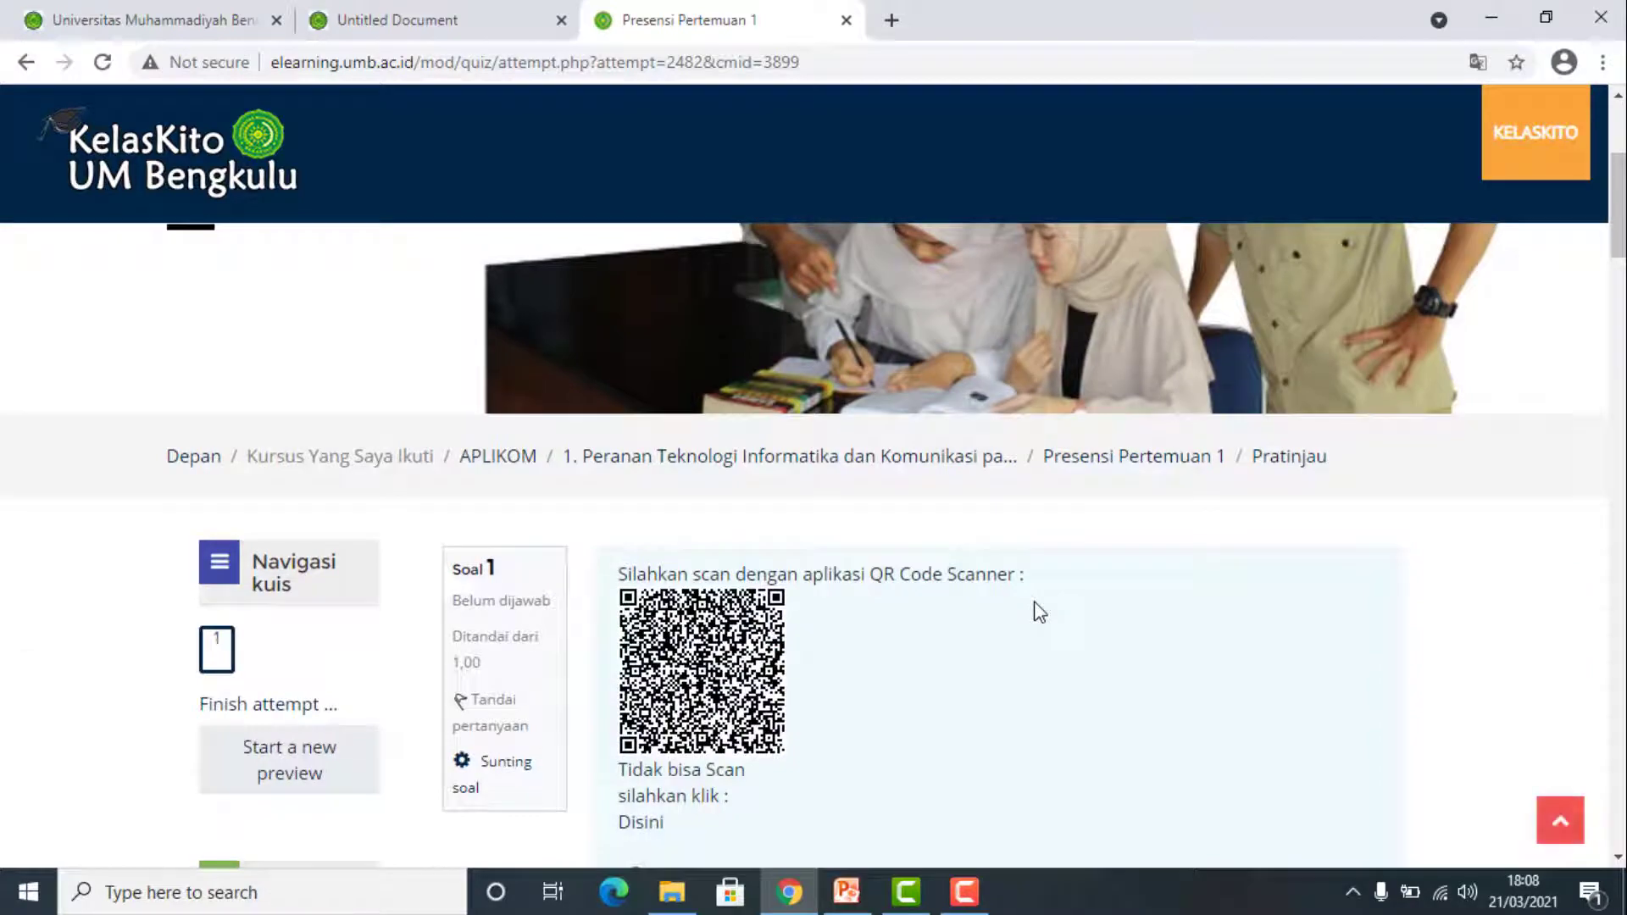
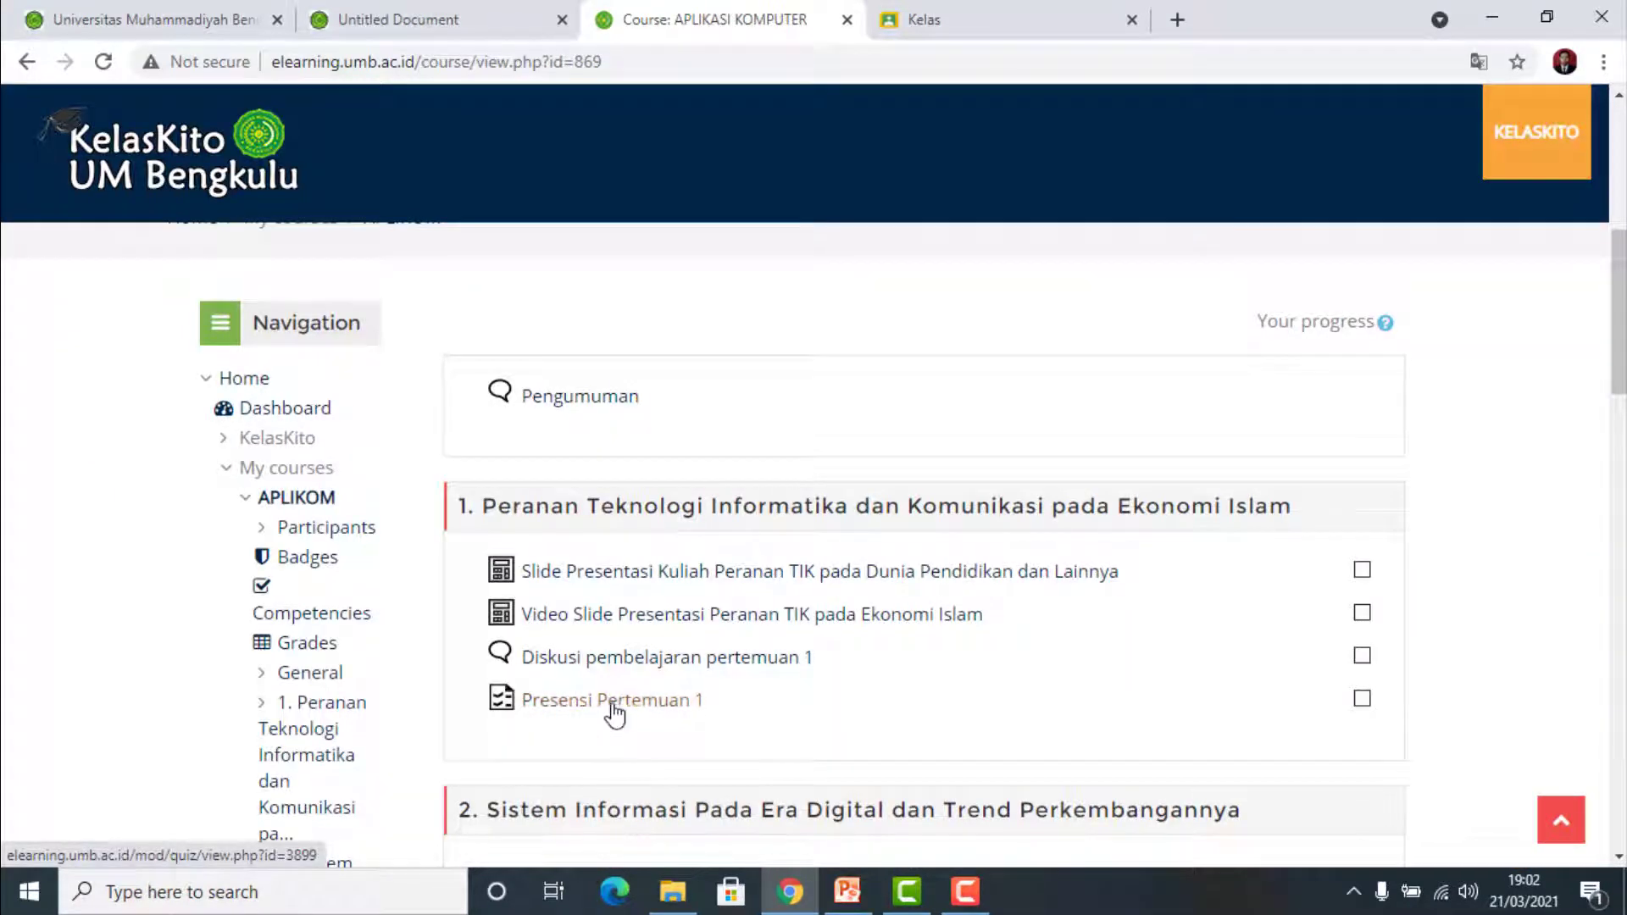
{"action": "left_click", "coordinate": [613, 708]}
{"action": "scroll", "coordinate": [1309, 575], "scroll_direction": "down", "scroll_amount": 5}
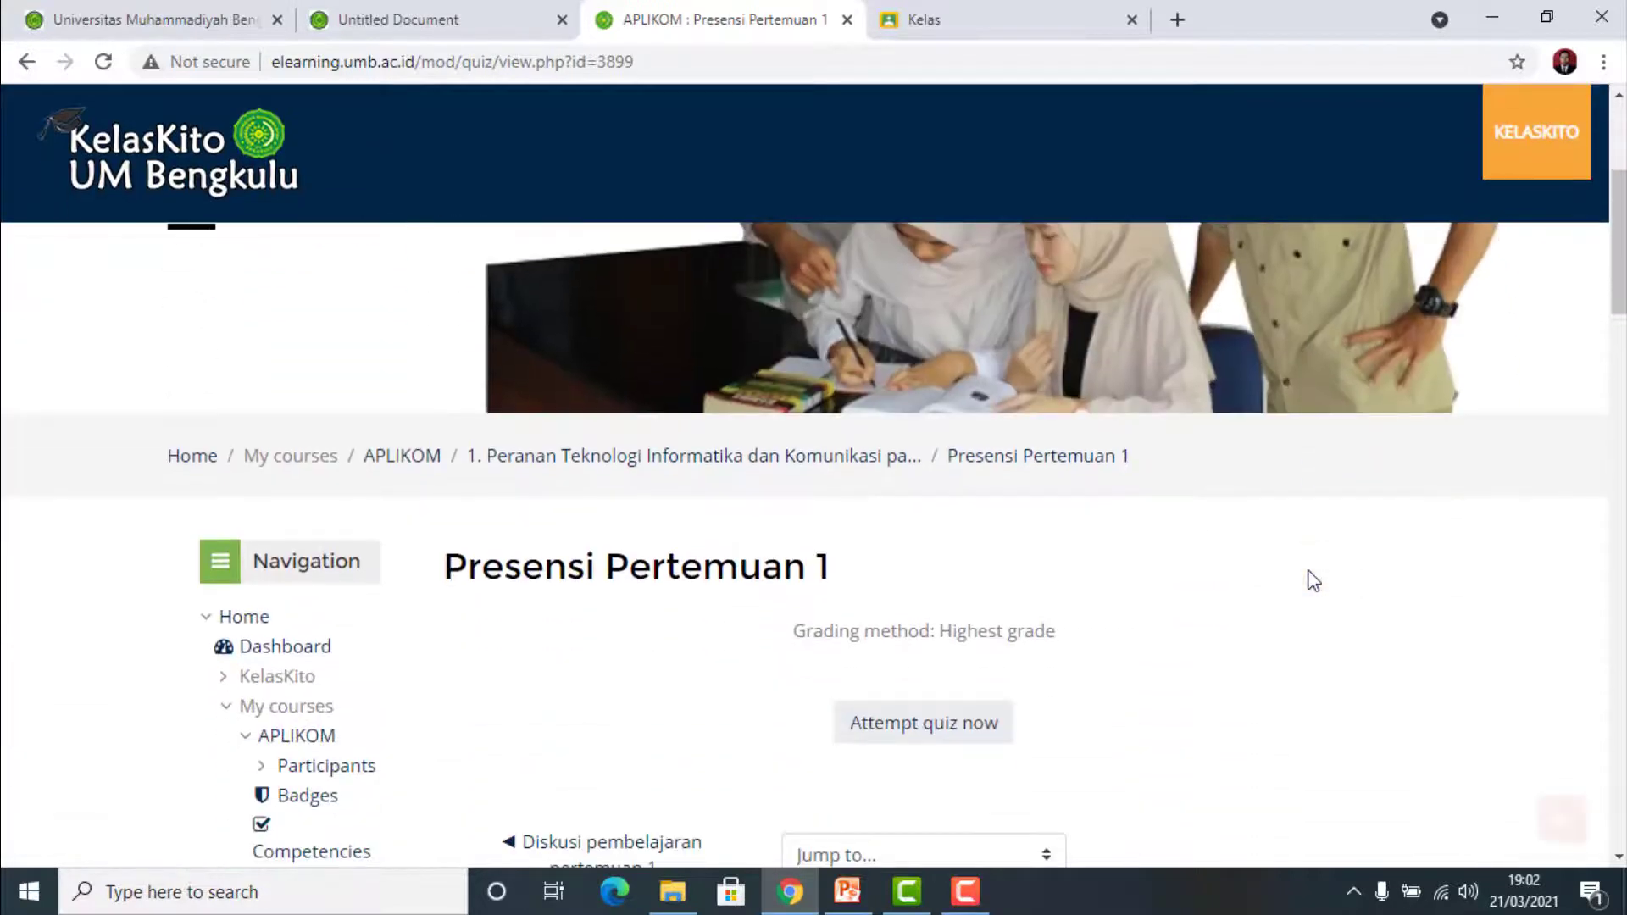
{"action": "scroll", "coordinate": [1225, 575], "scroll_direction": "down", "scroll_amount": 1}
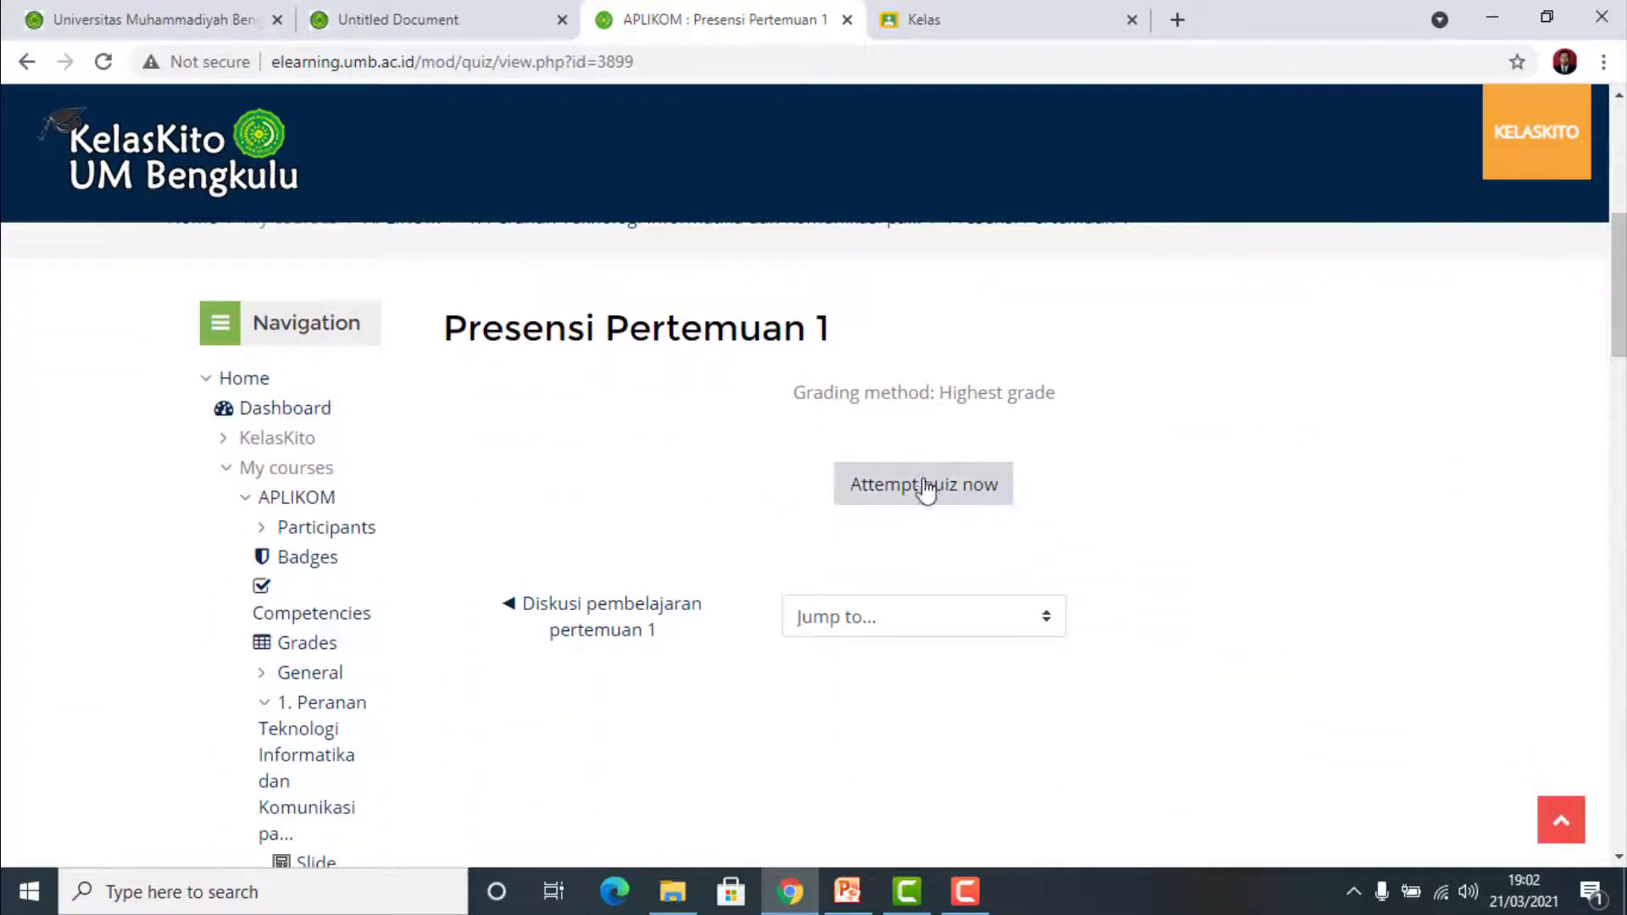
{"action": "left_click", "coordinate": [913, 506]}
{"action": "scroll", "coordinate": [1414, 653], "scroll_direction": "down", "scroll_amount": 3}
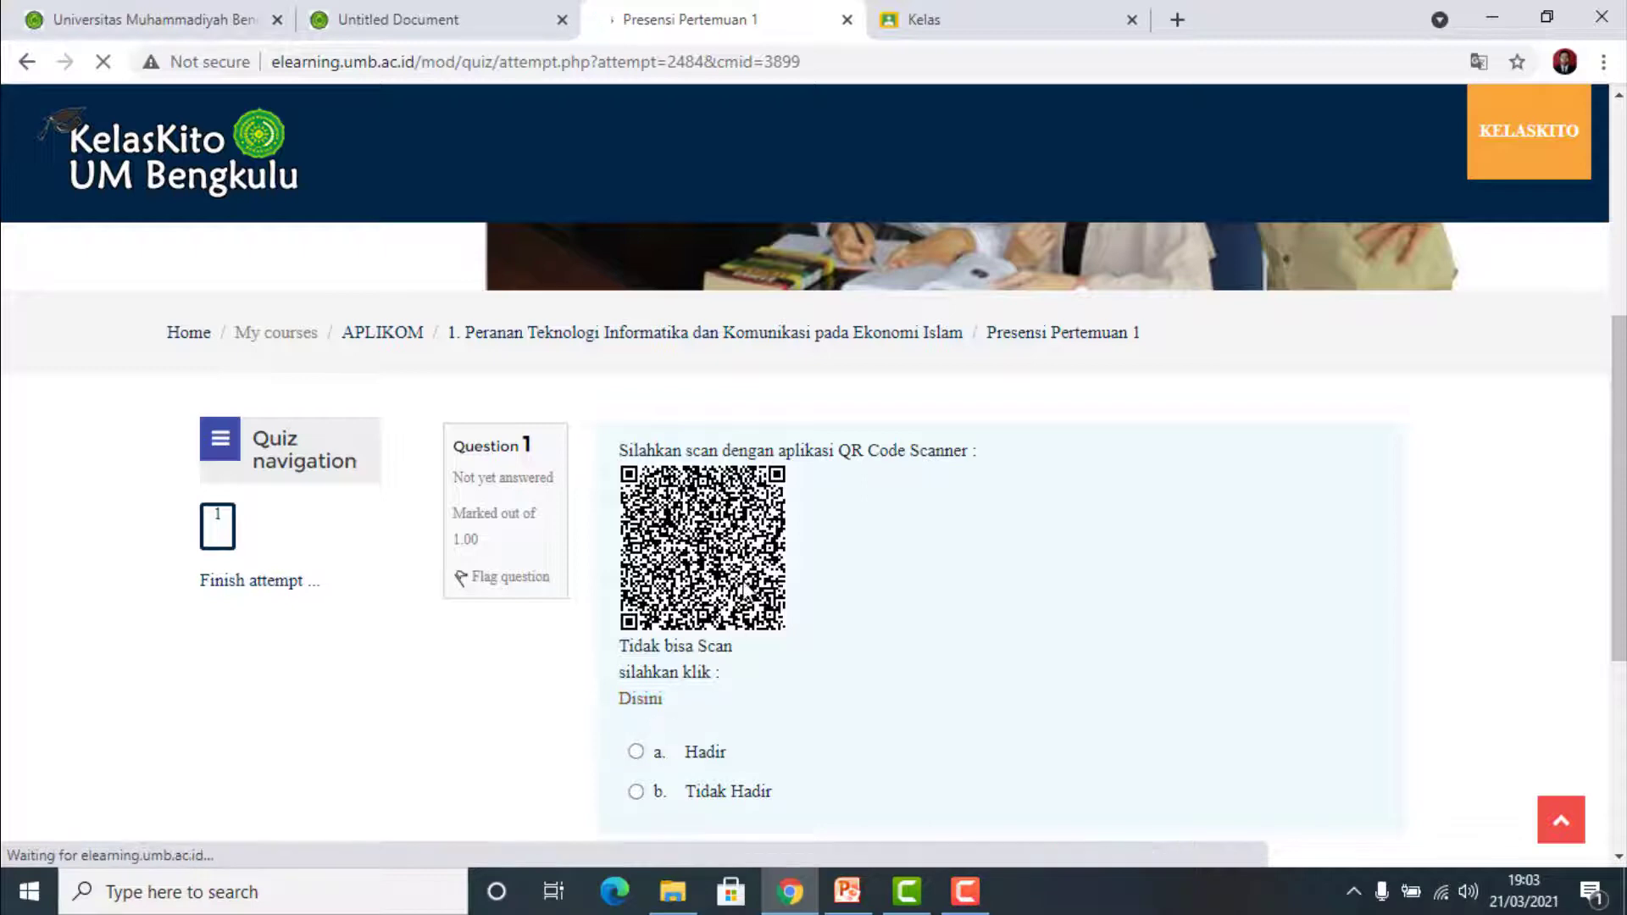
{"action": "left_click", "coordinate": [636, 752]}
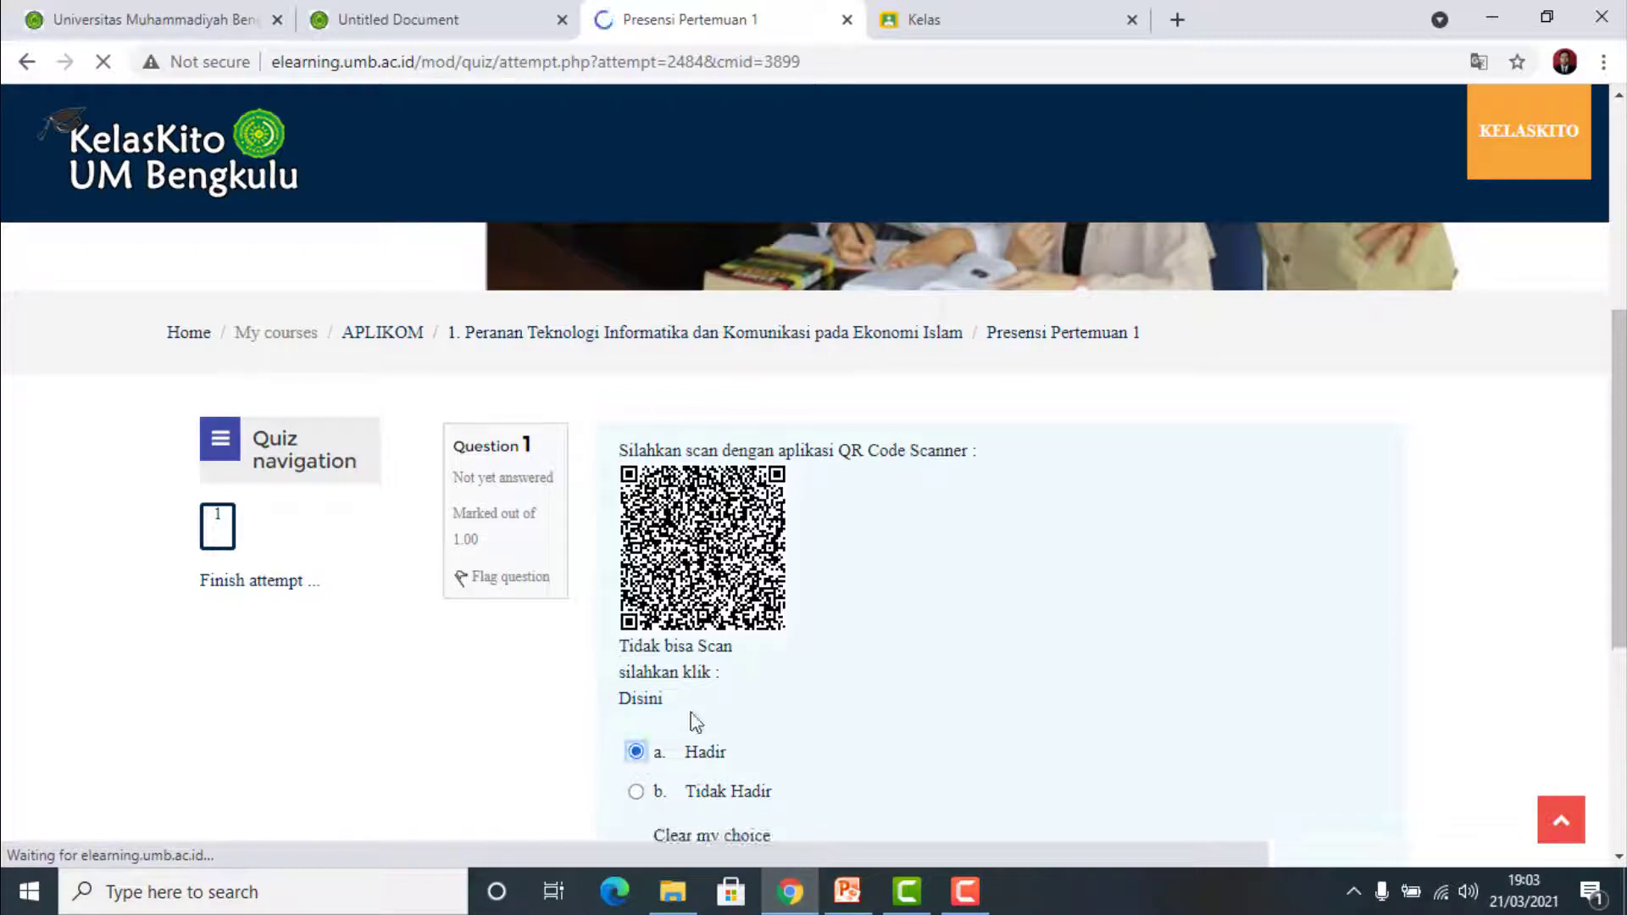
Open the question's Disini attendance link and fill in the student number and the academic system password.
{"action": "left_click", "coordinate": [640, 698]}
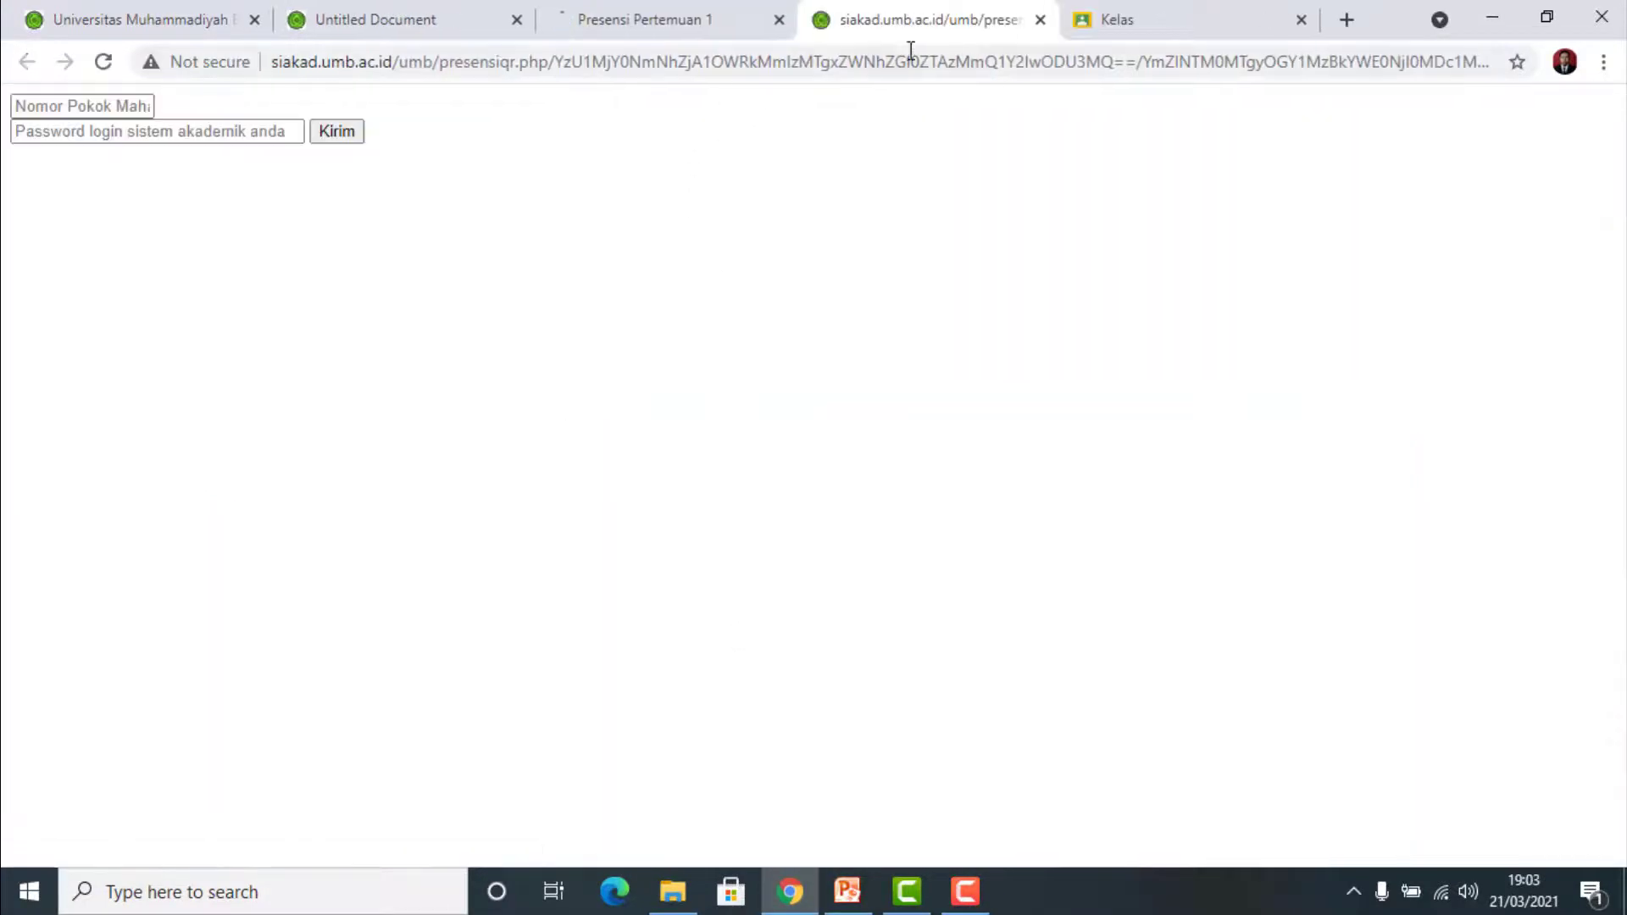
{"action": "left_click", "coordinate": [89, 109]}
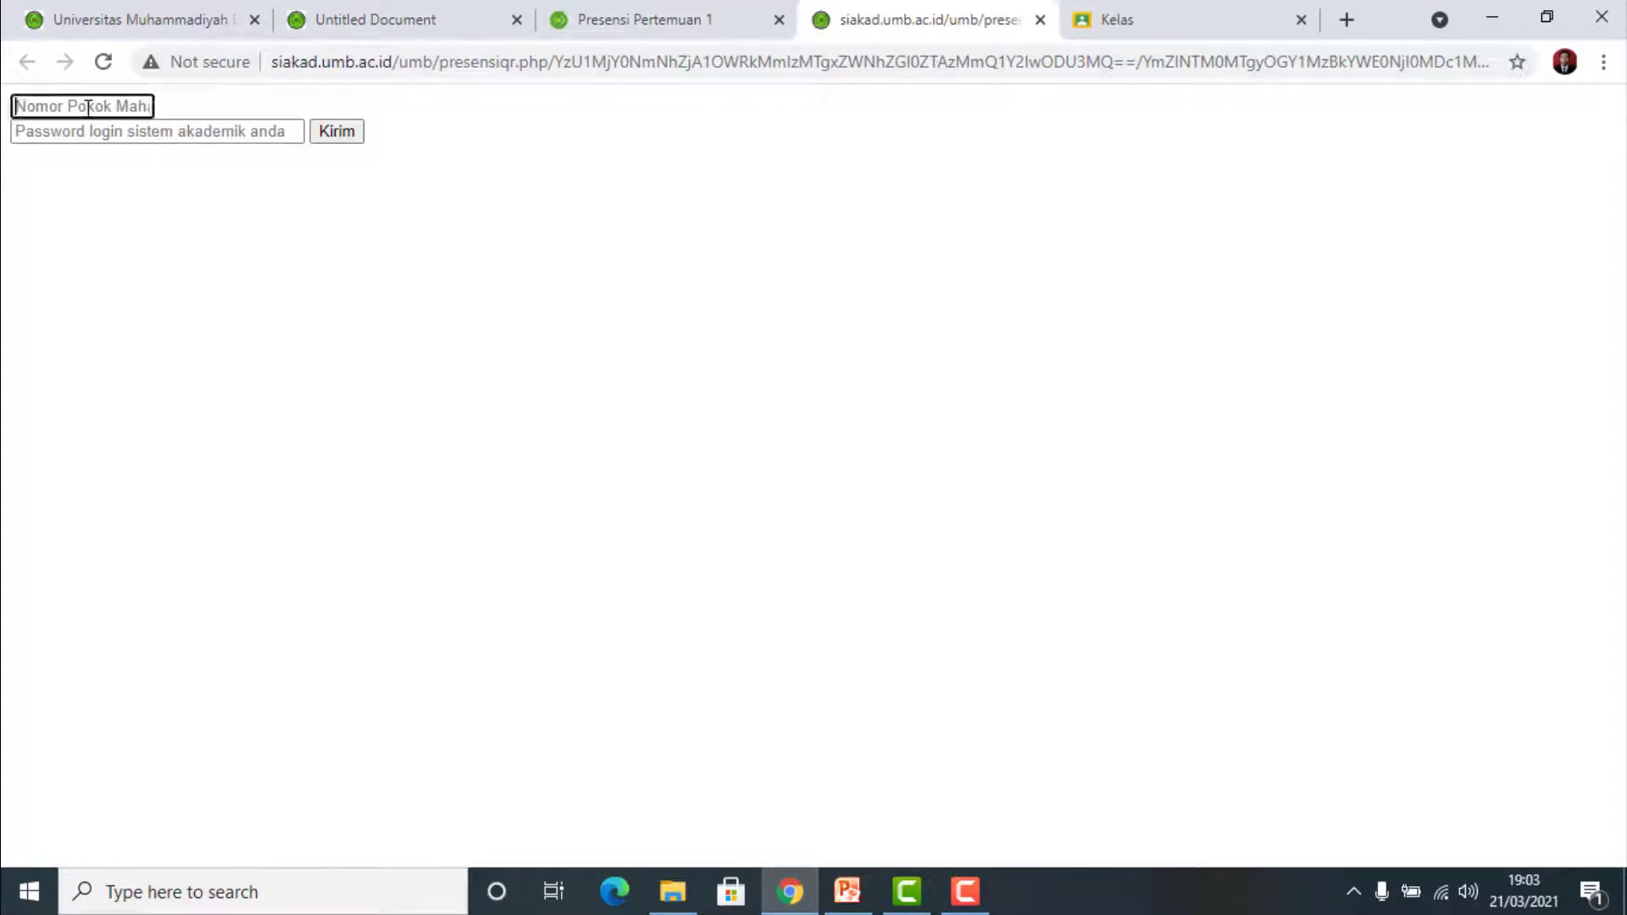
{"action": "key", "text": "ctrl+v"}
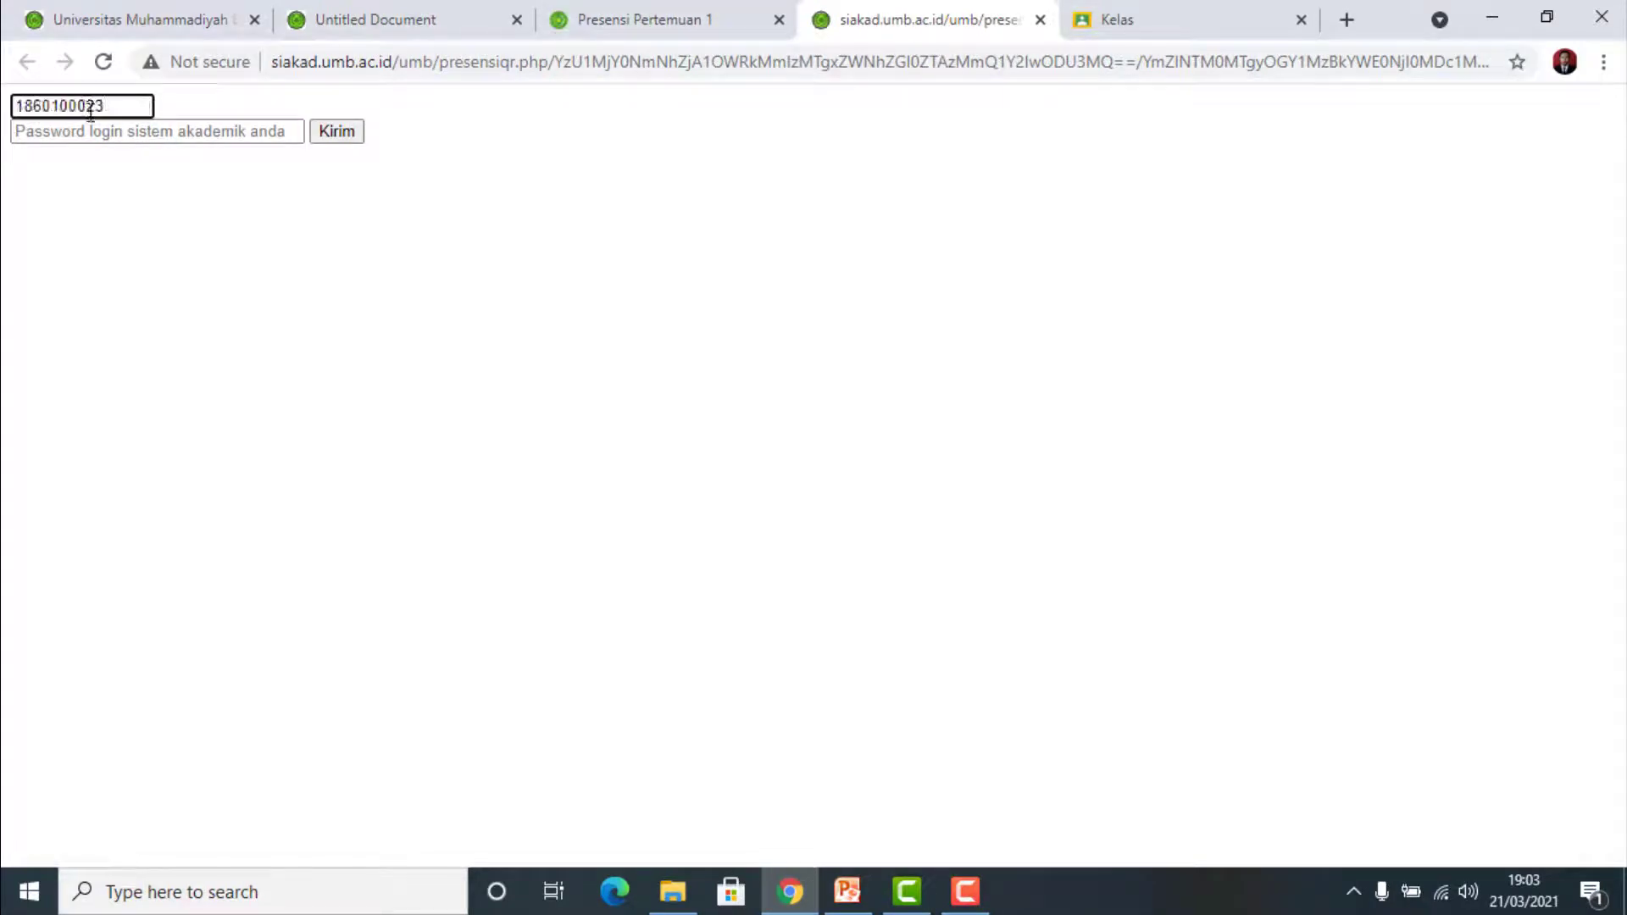
{"action": "left_click", "coordinate": [91, 133]}
{"action": "type", "text": "•••"}
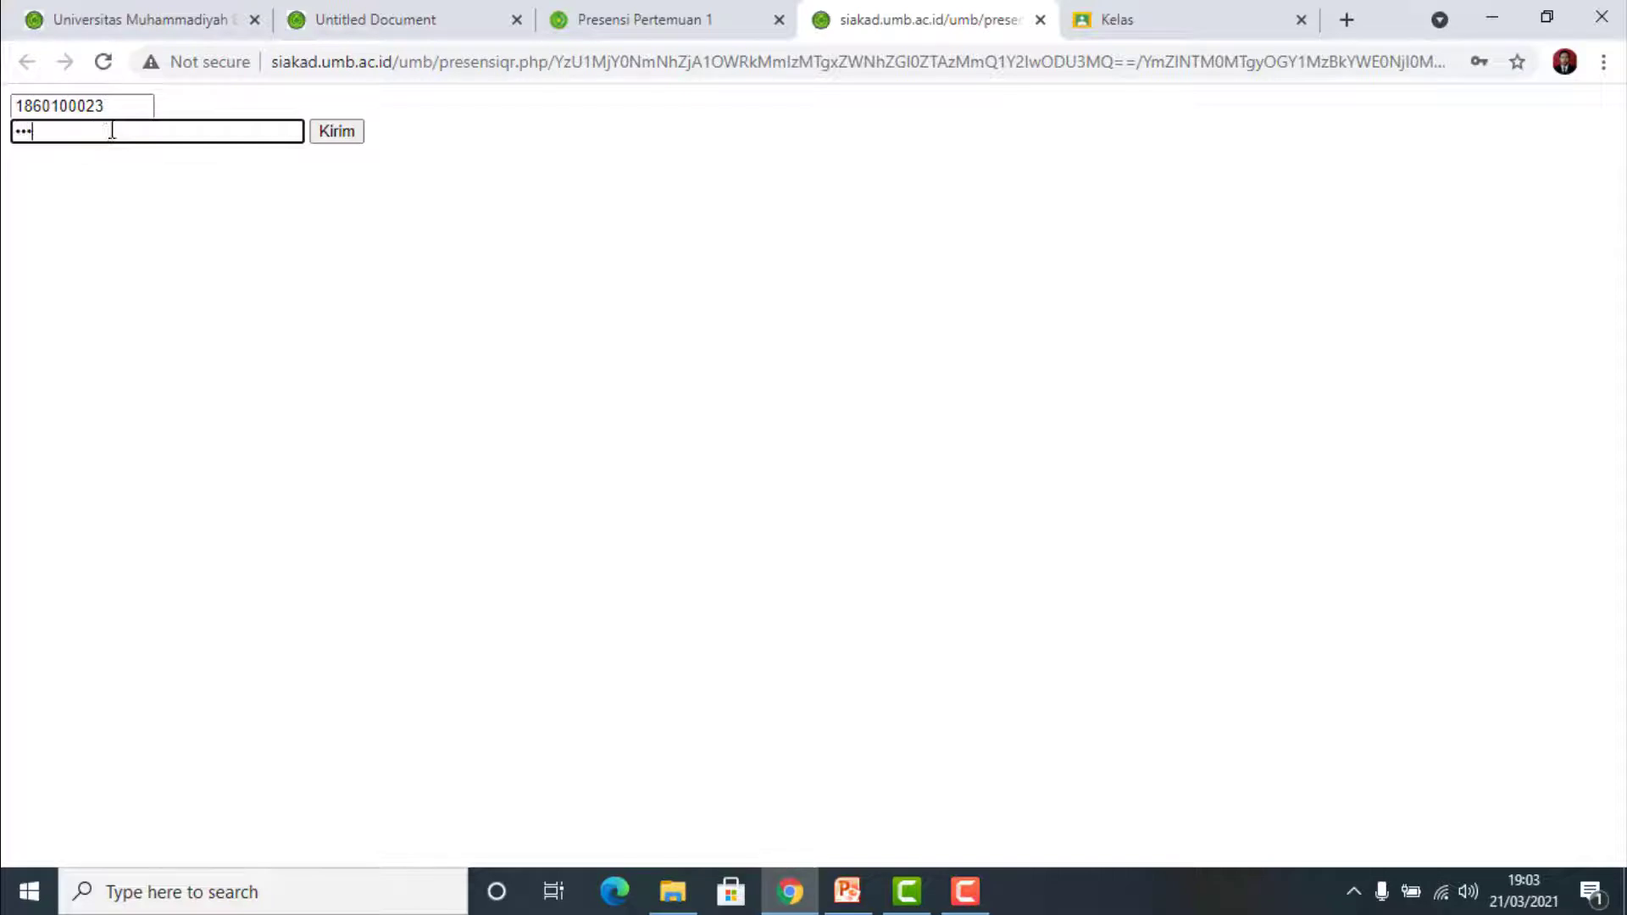
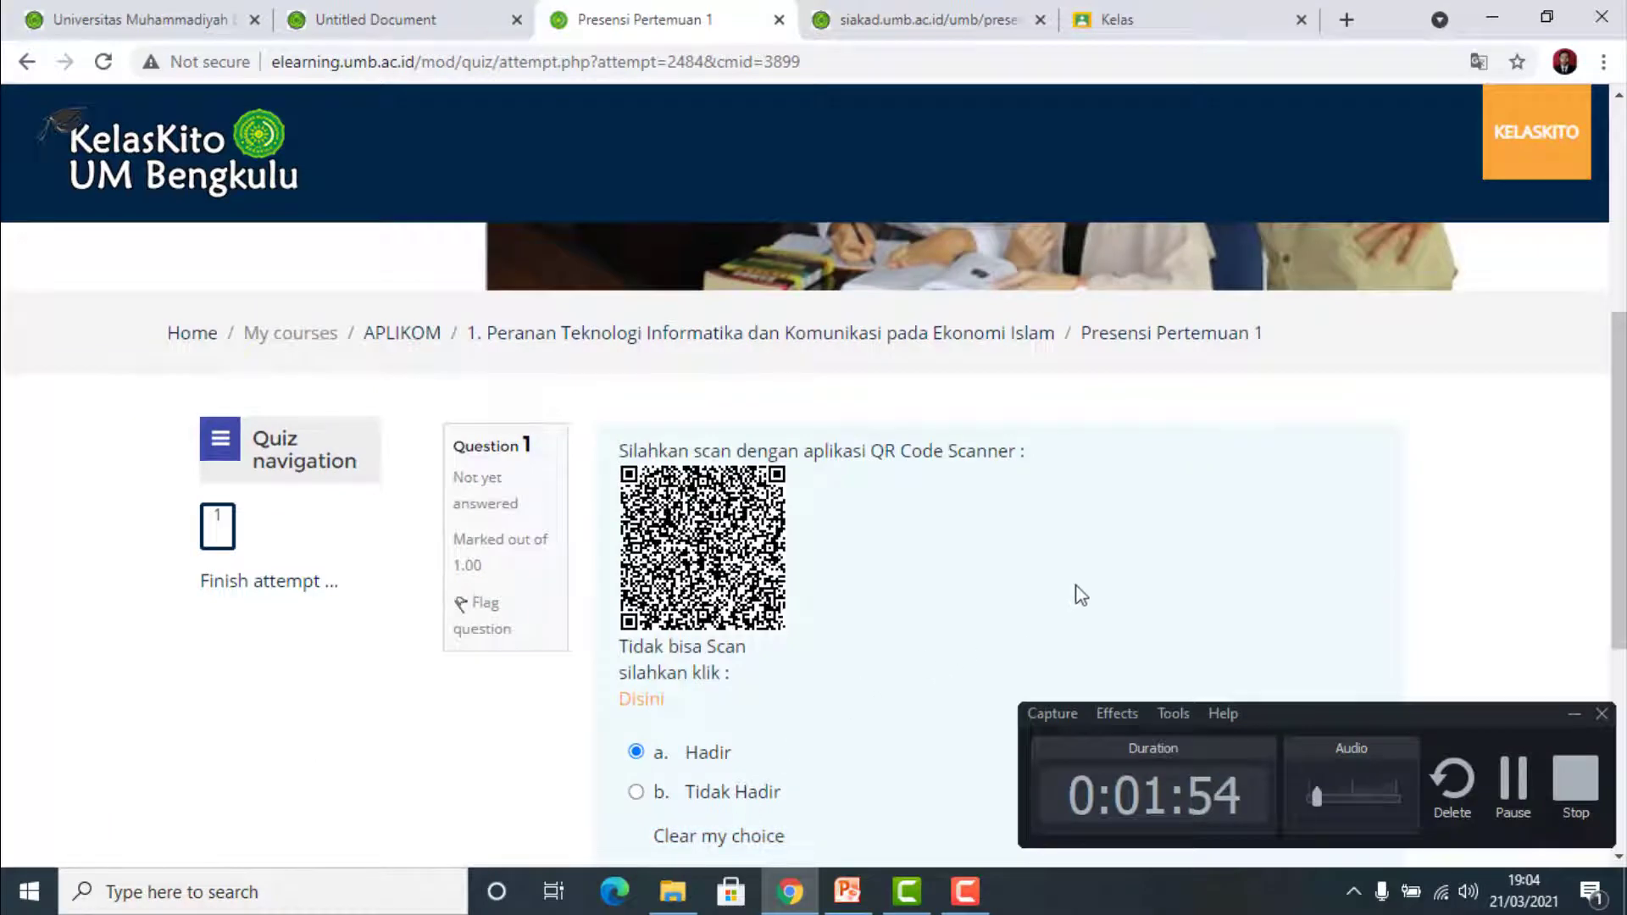
{"action": "scroll", "coordinate": [964, 526], "scroll_direction": "down", "scroll_amount": 3}
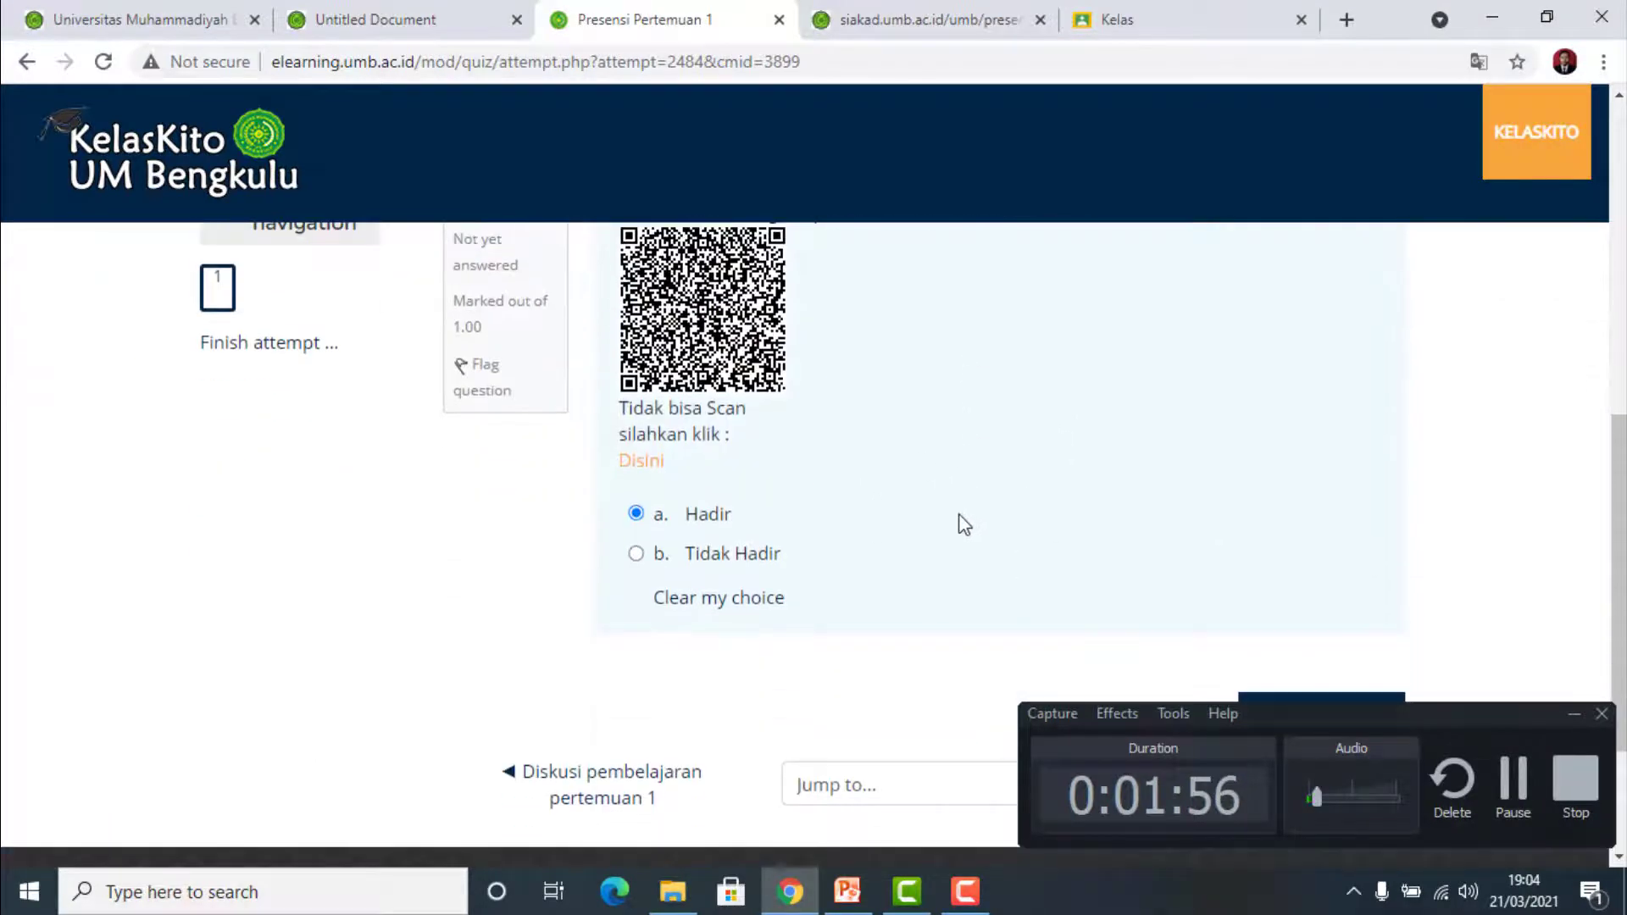
{"action": "scroll", "coordinate": [865, 508], "scroll_direction": "down", "scroll_amount": 3}
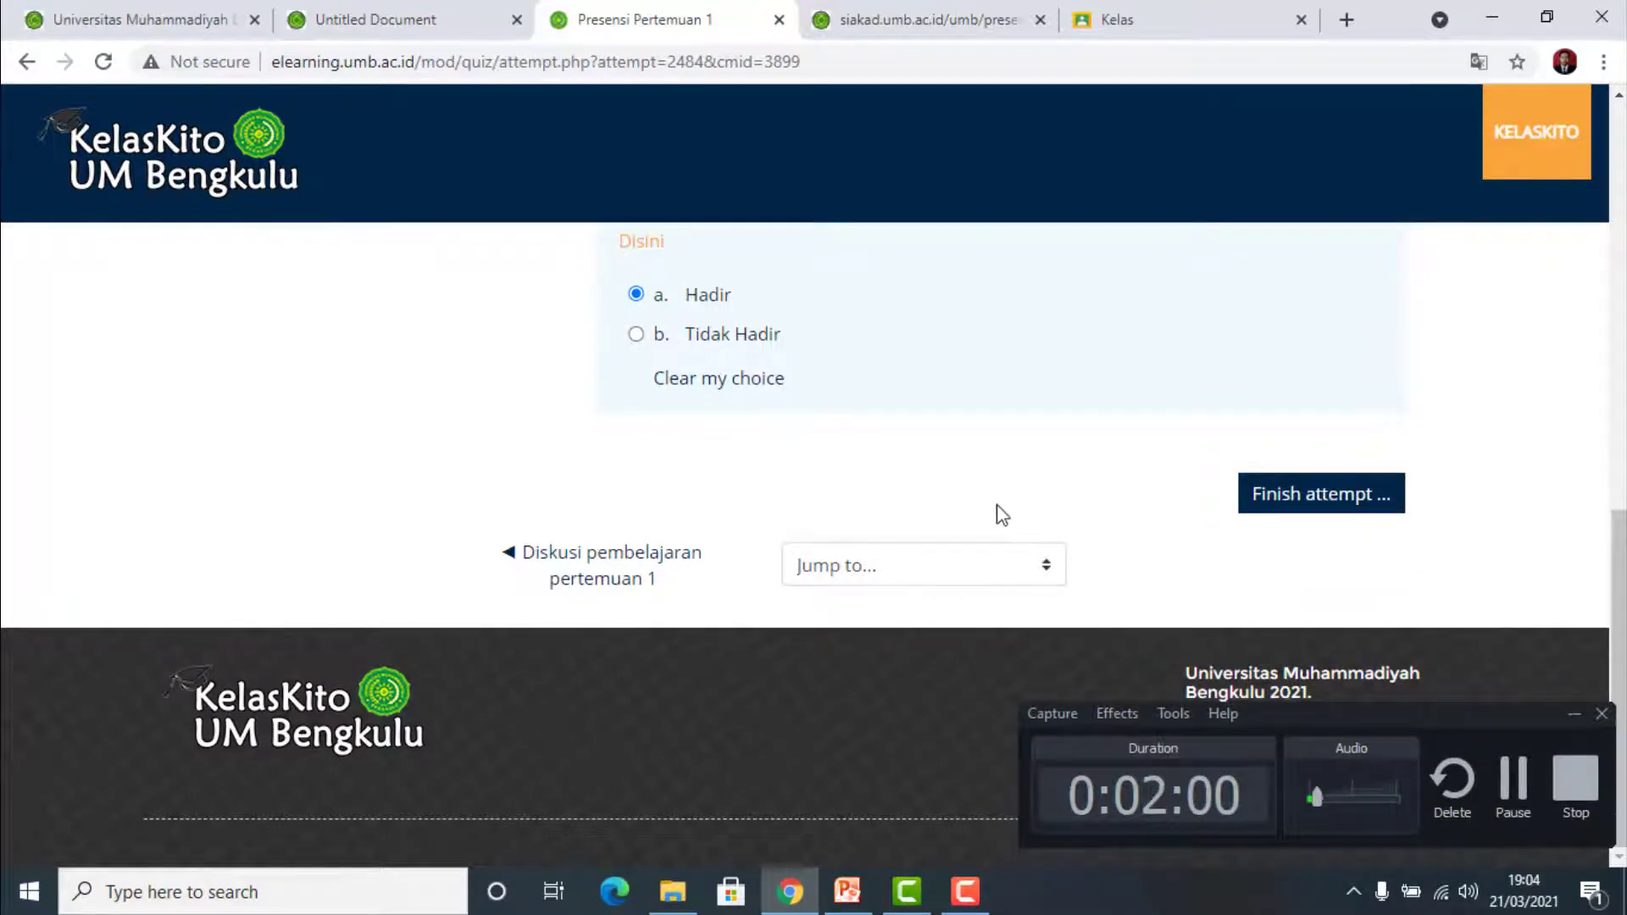
{"action": "scroll", "coordinate": [1000, 513], "scroll_direction": "up", "scroll_amount": 1}
{"action": "scroll", "coordinate": [1003, 514], "scroll_direction": "up", "scroll_amount": 2}
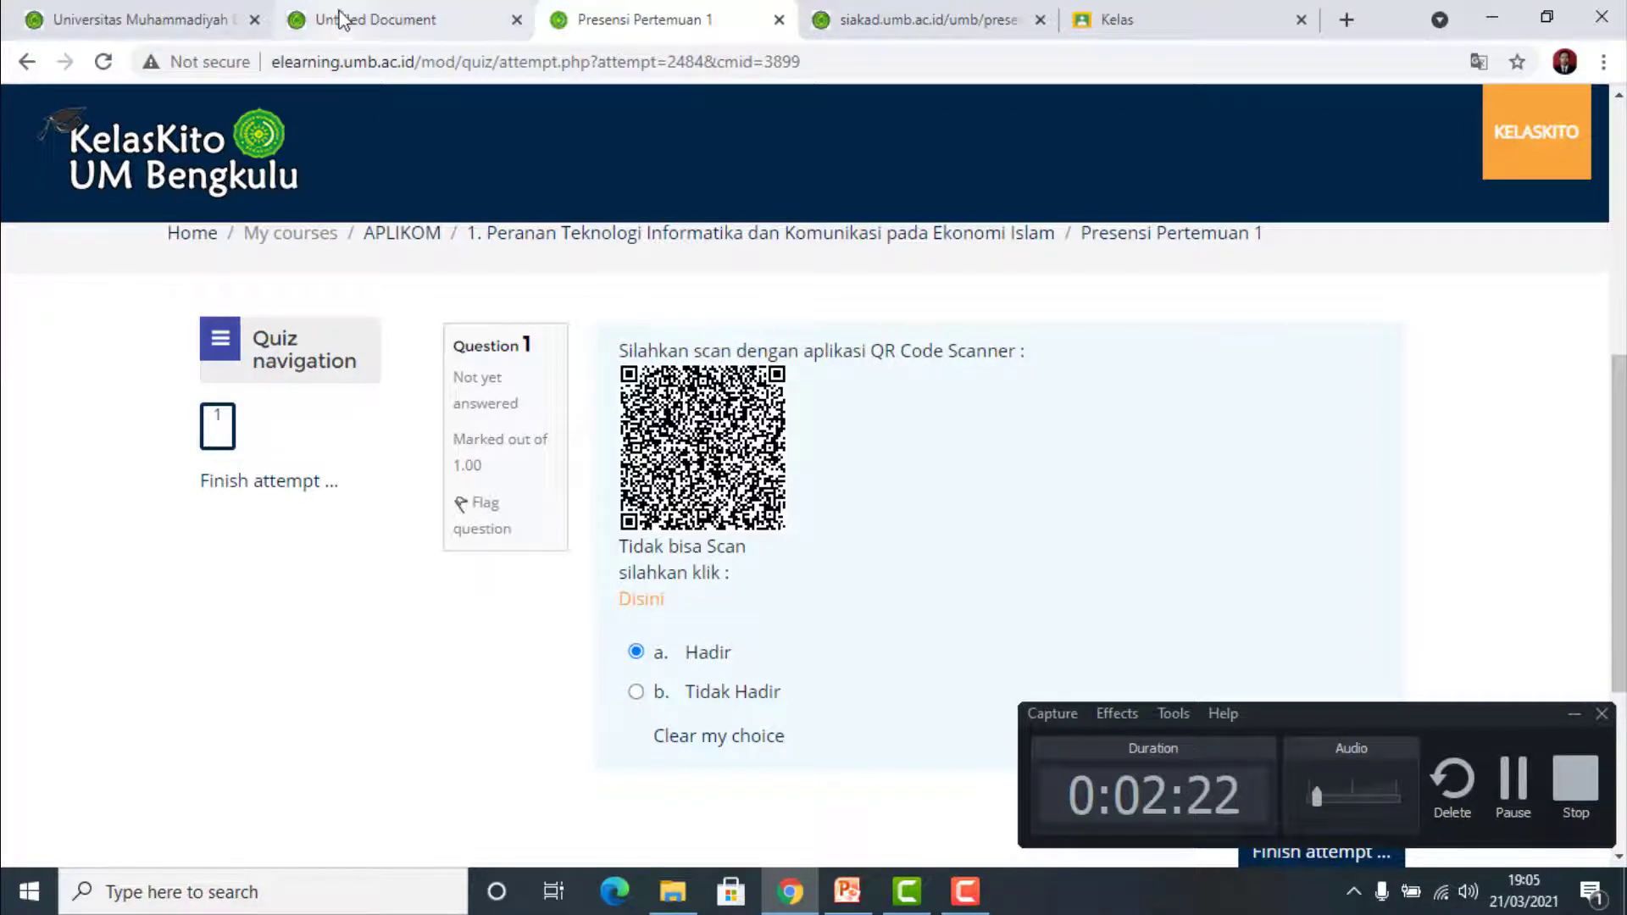
Open the manual student attendance list for meeting 1 in SIAKAD and view the first student's status options.
{"action": "left_click", "coordinate": [399, 26]}
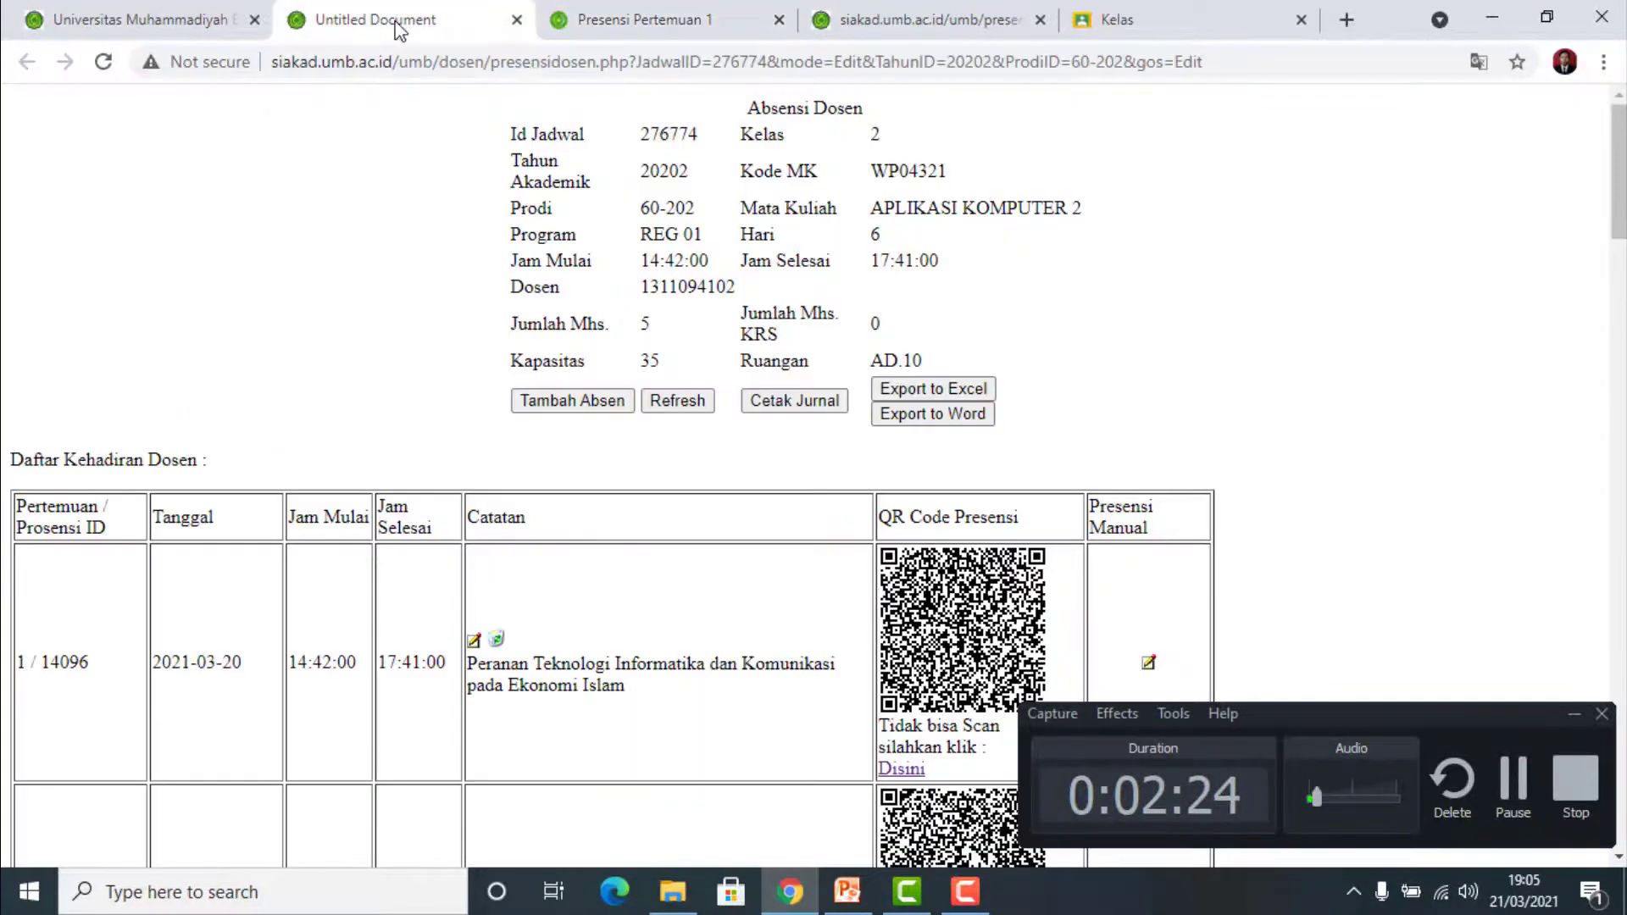
{"action": "scroll", "coordinate": [725, 665], "scroll_direction": "down", "scroll_amount": 1}
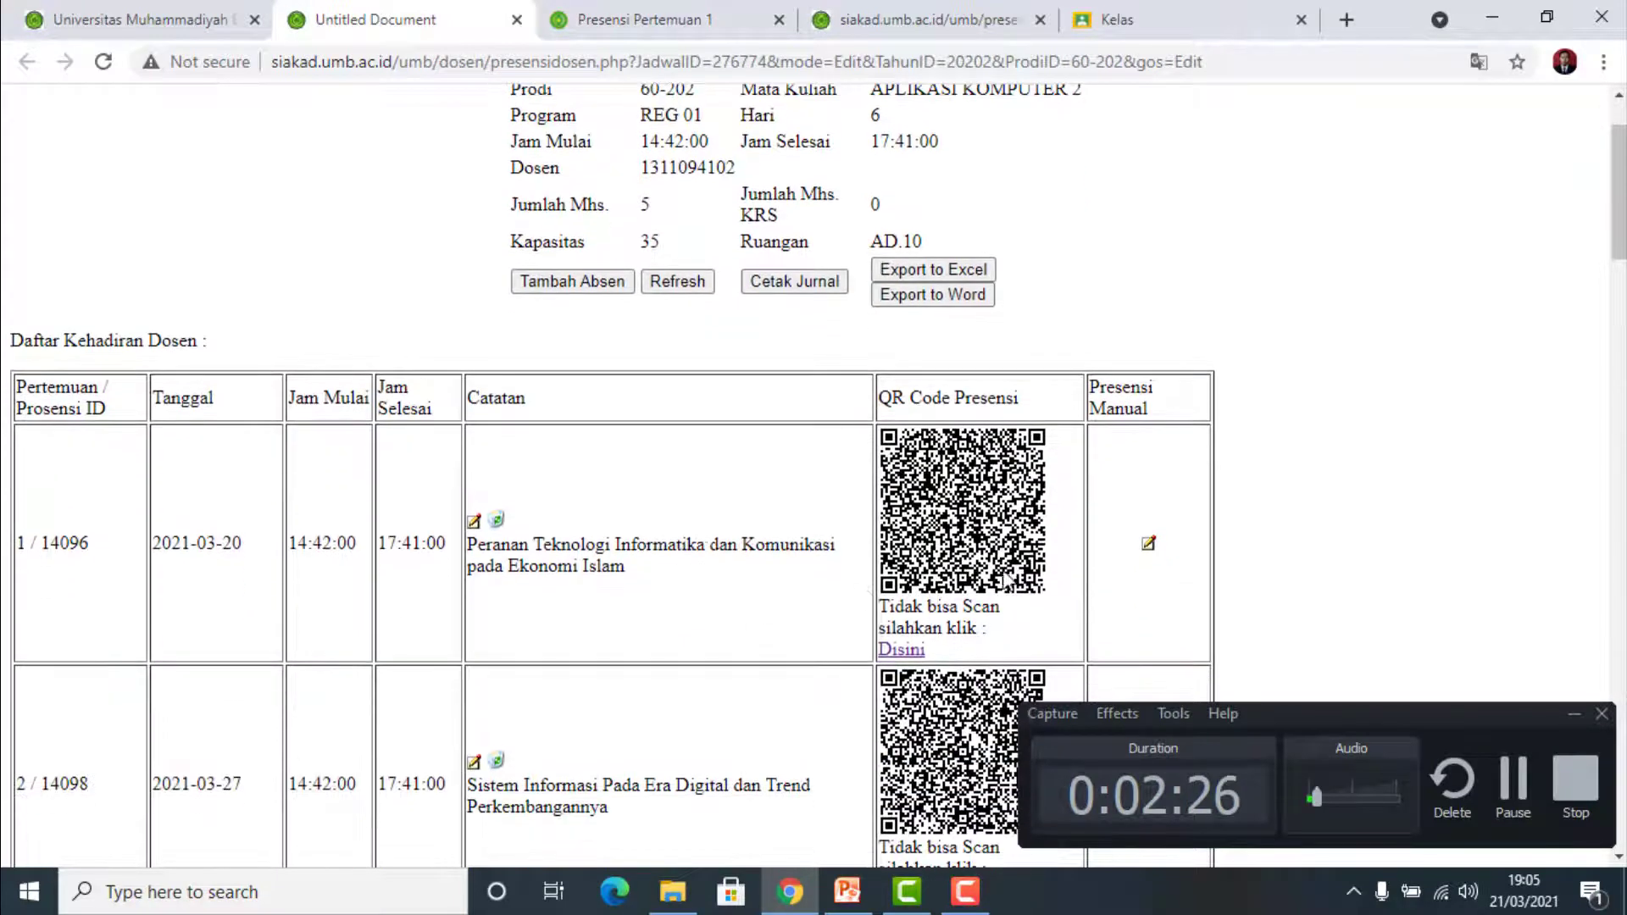
{"action": "left_click", "coordinate": [1149, 543]}
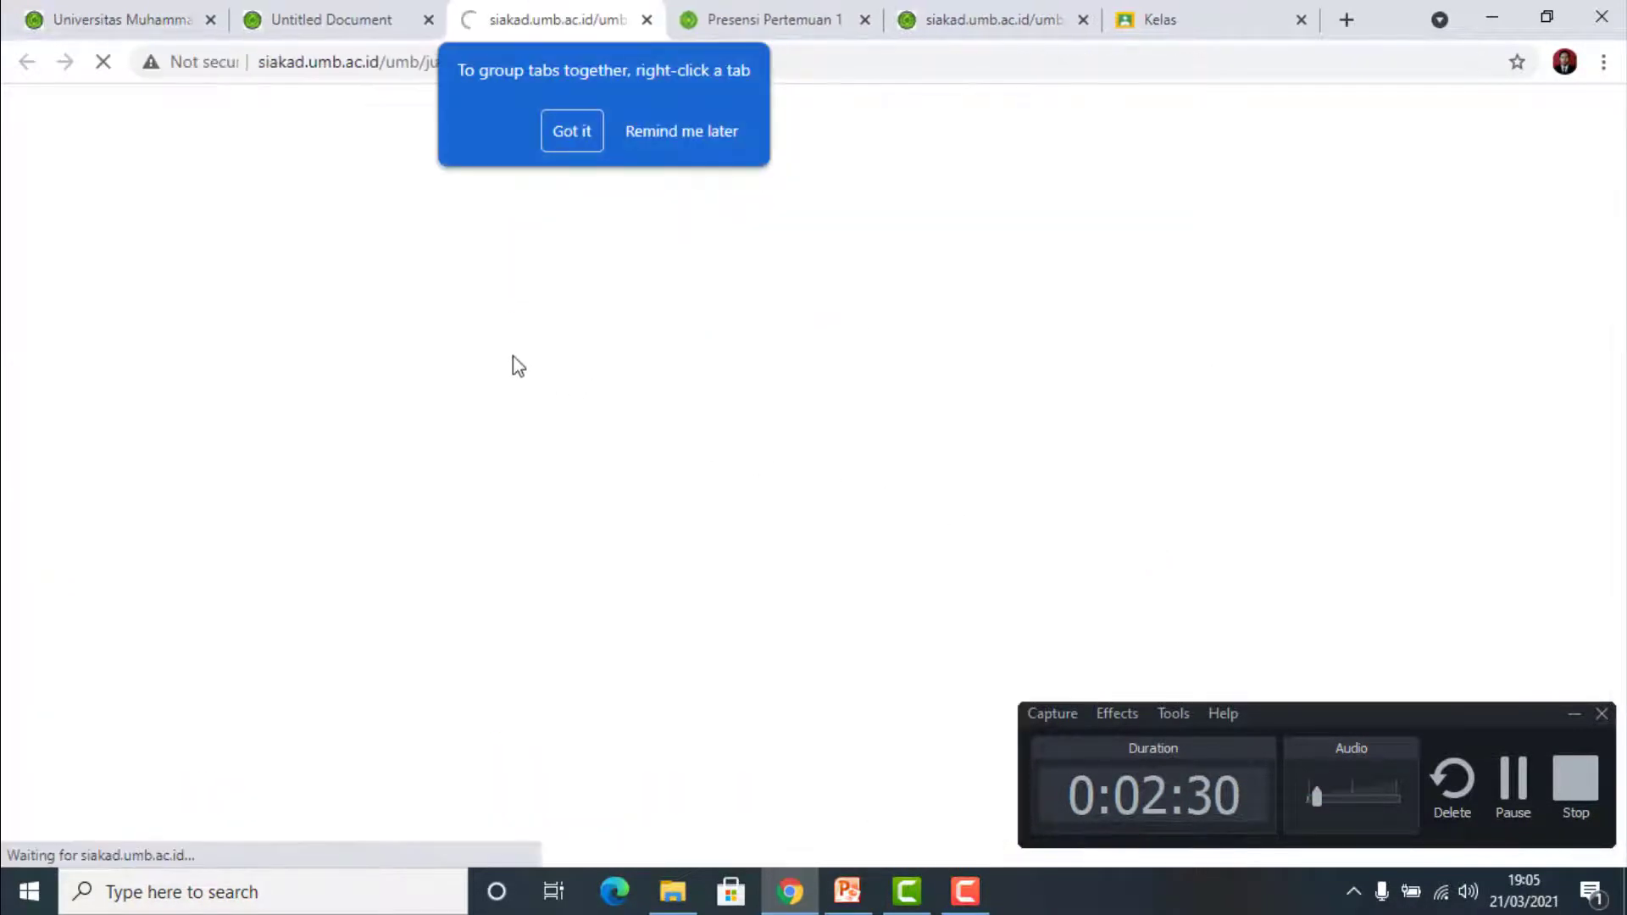
{"action": "left_click", "coordinate": [708, 134]}
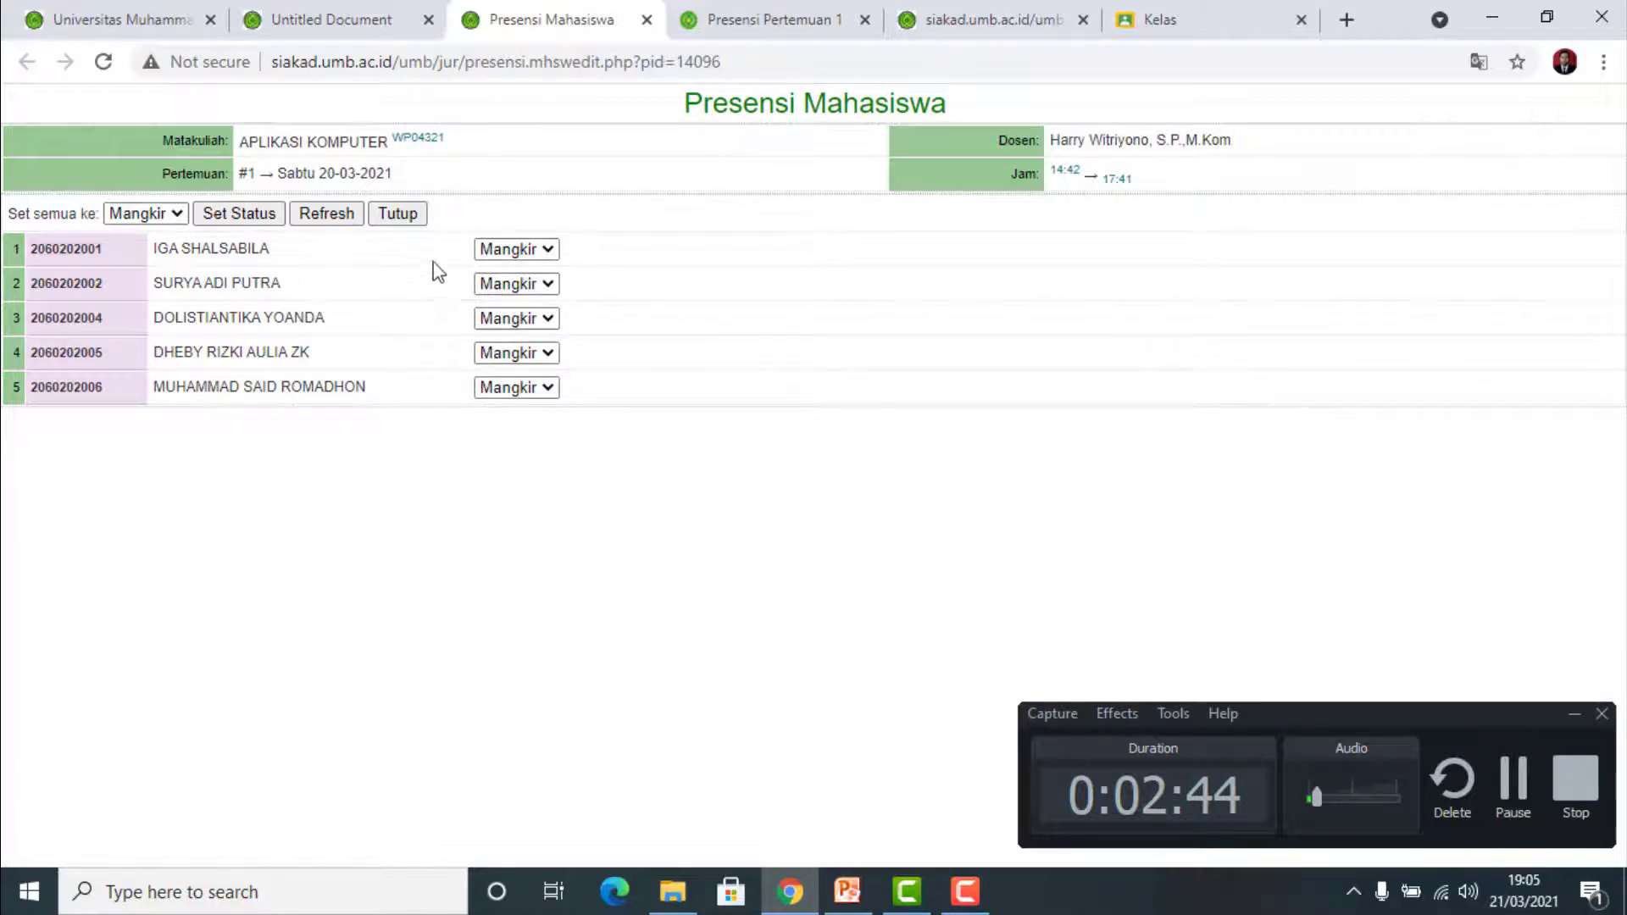
{"action": "left_click", "coordinate": [548, 249]}
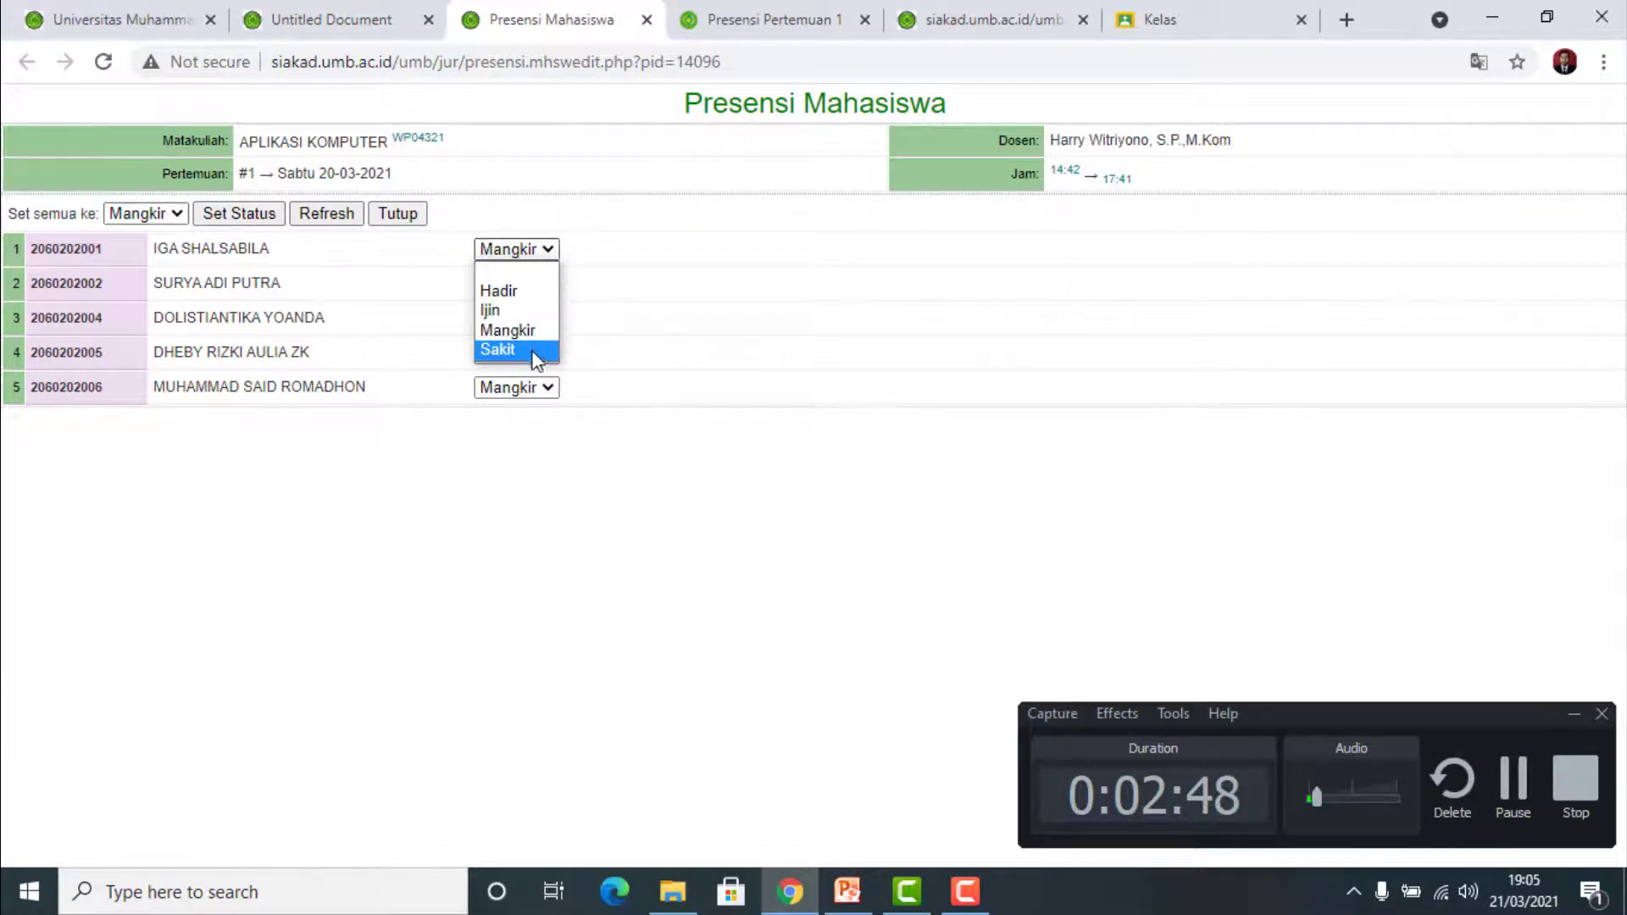
{"action": "left_click", "coordinate": [679, 322]}
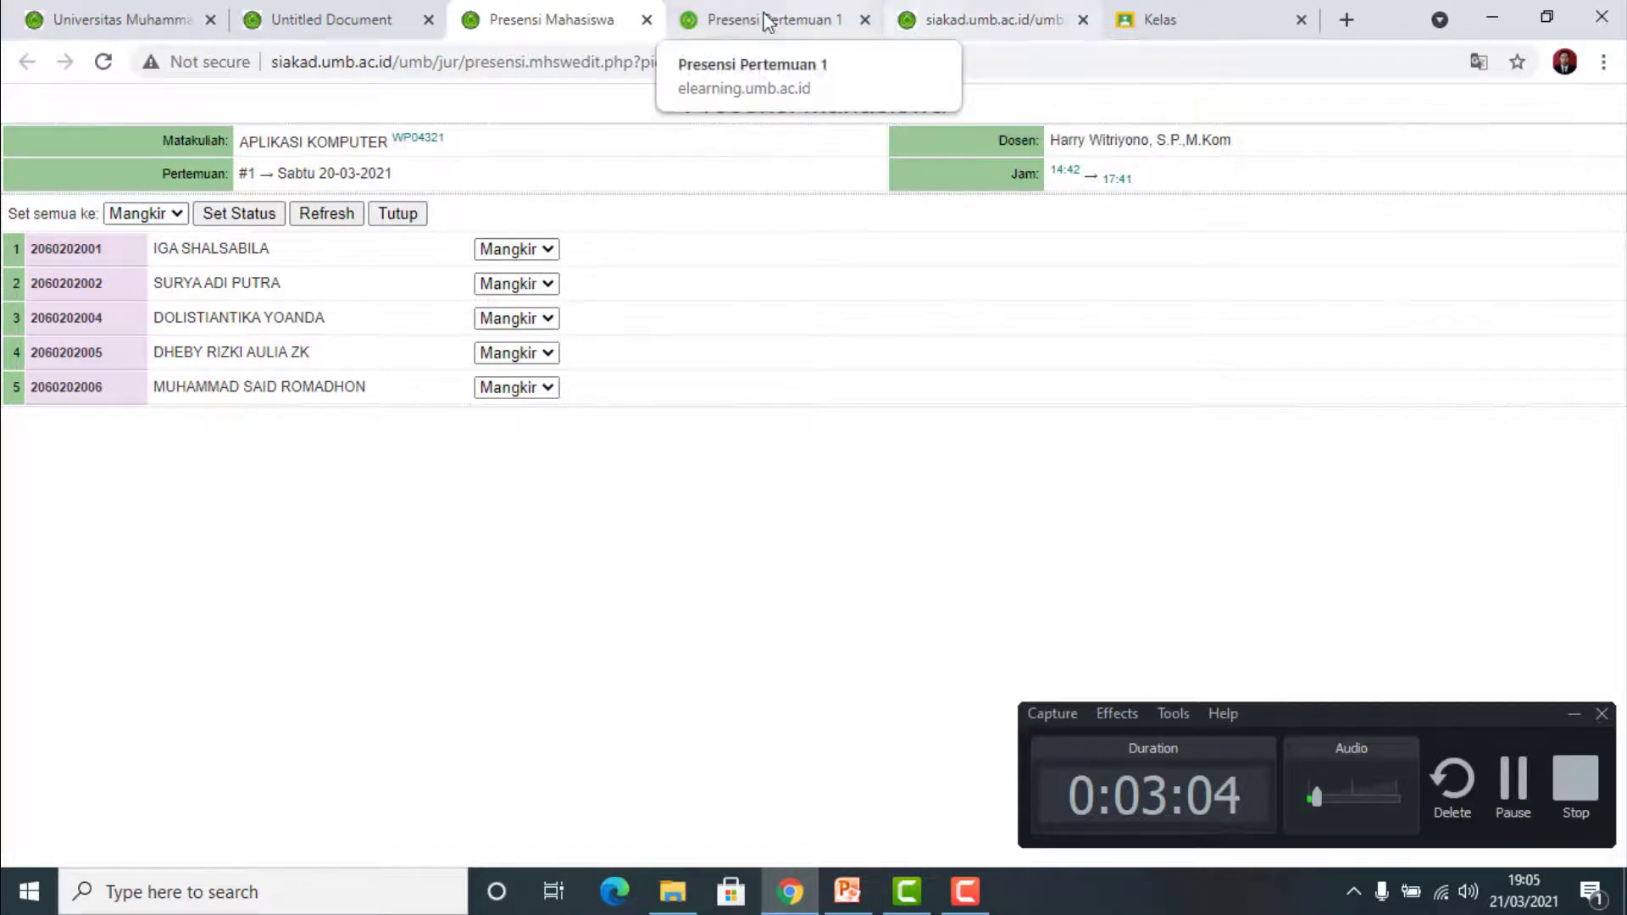
Open meeting 1's QR code image from the lecturer attendance list in its own browser tab.
{"action": "left_click", "coordinate": [335, 19]}
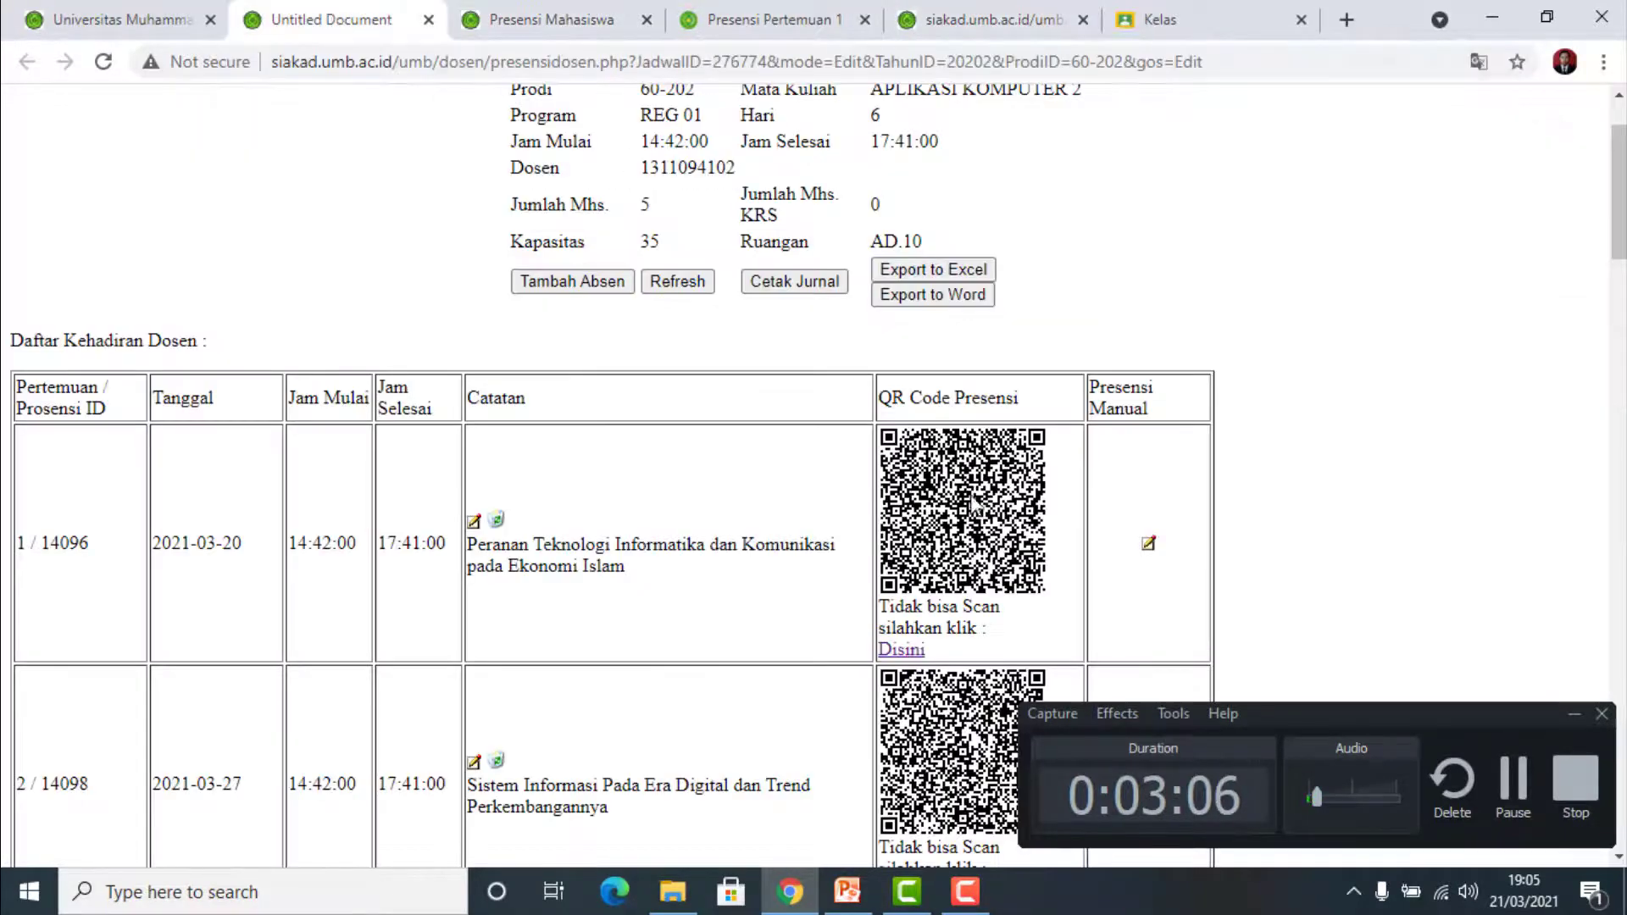
{"action": "right_click", "coordinate": [935, 491]}
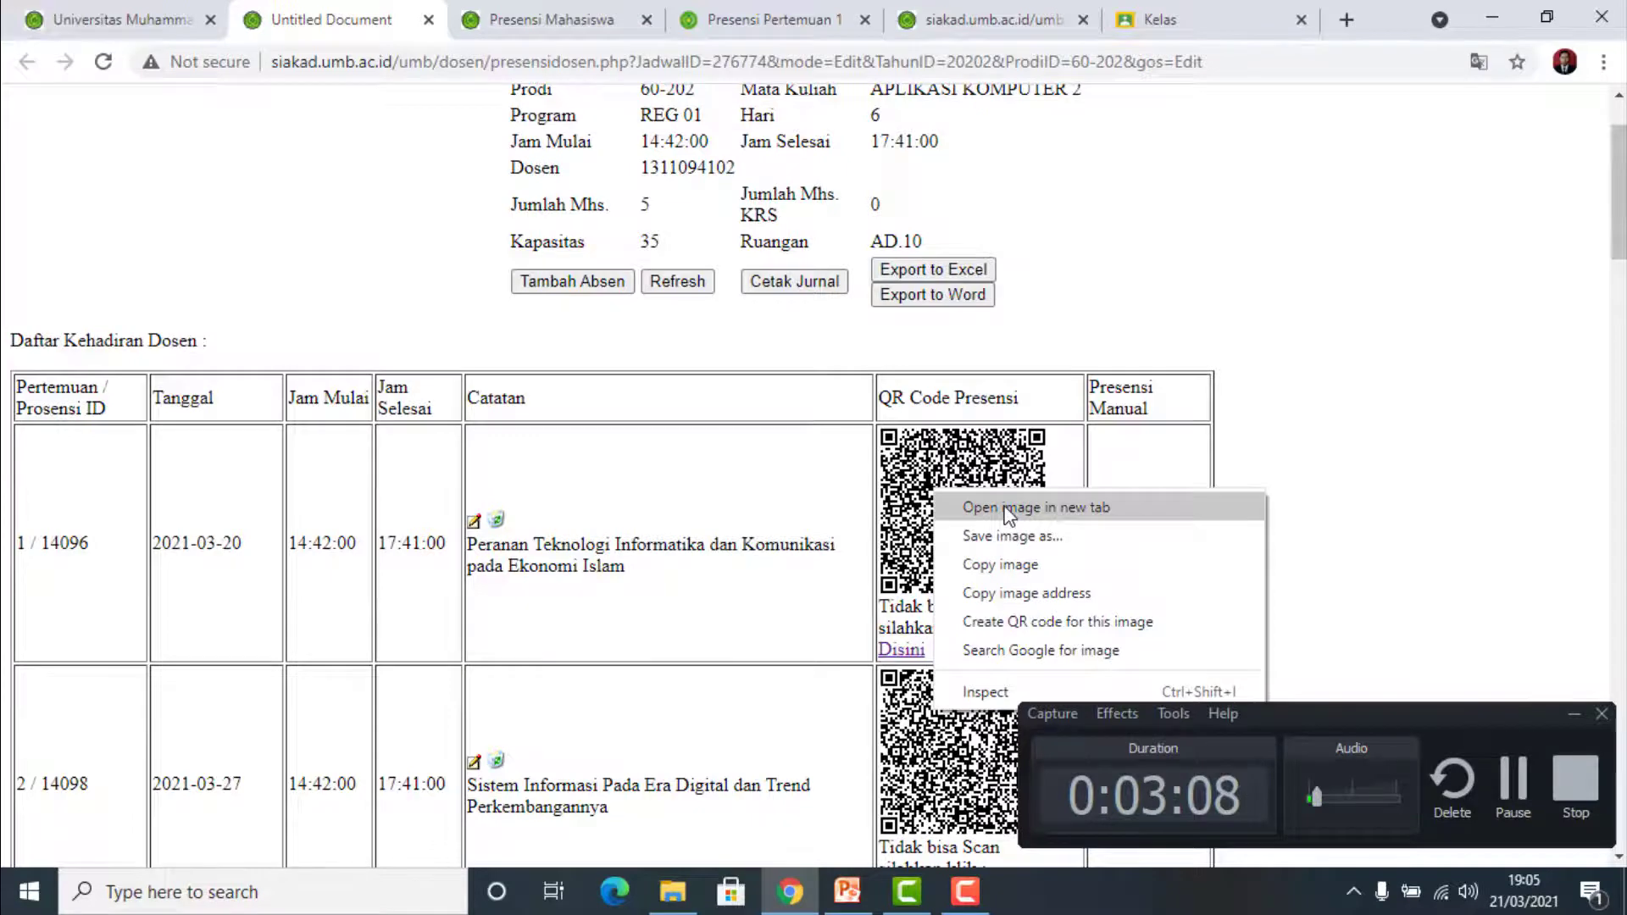
{"action": "left_click", "coordinate": [1006, 509]}
{"action": "left_click", "coordinate": [678, 19]}
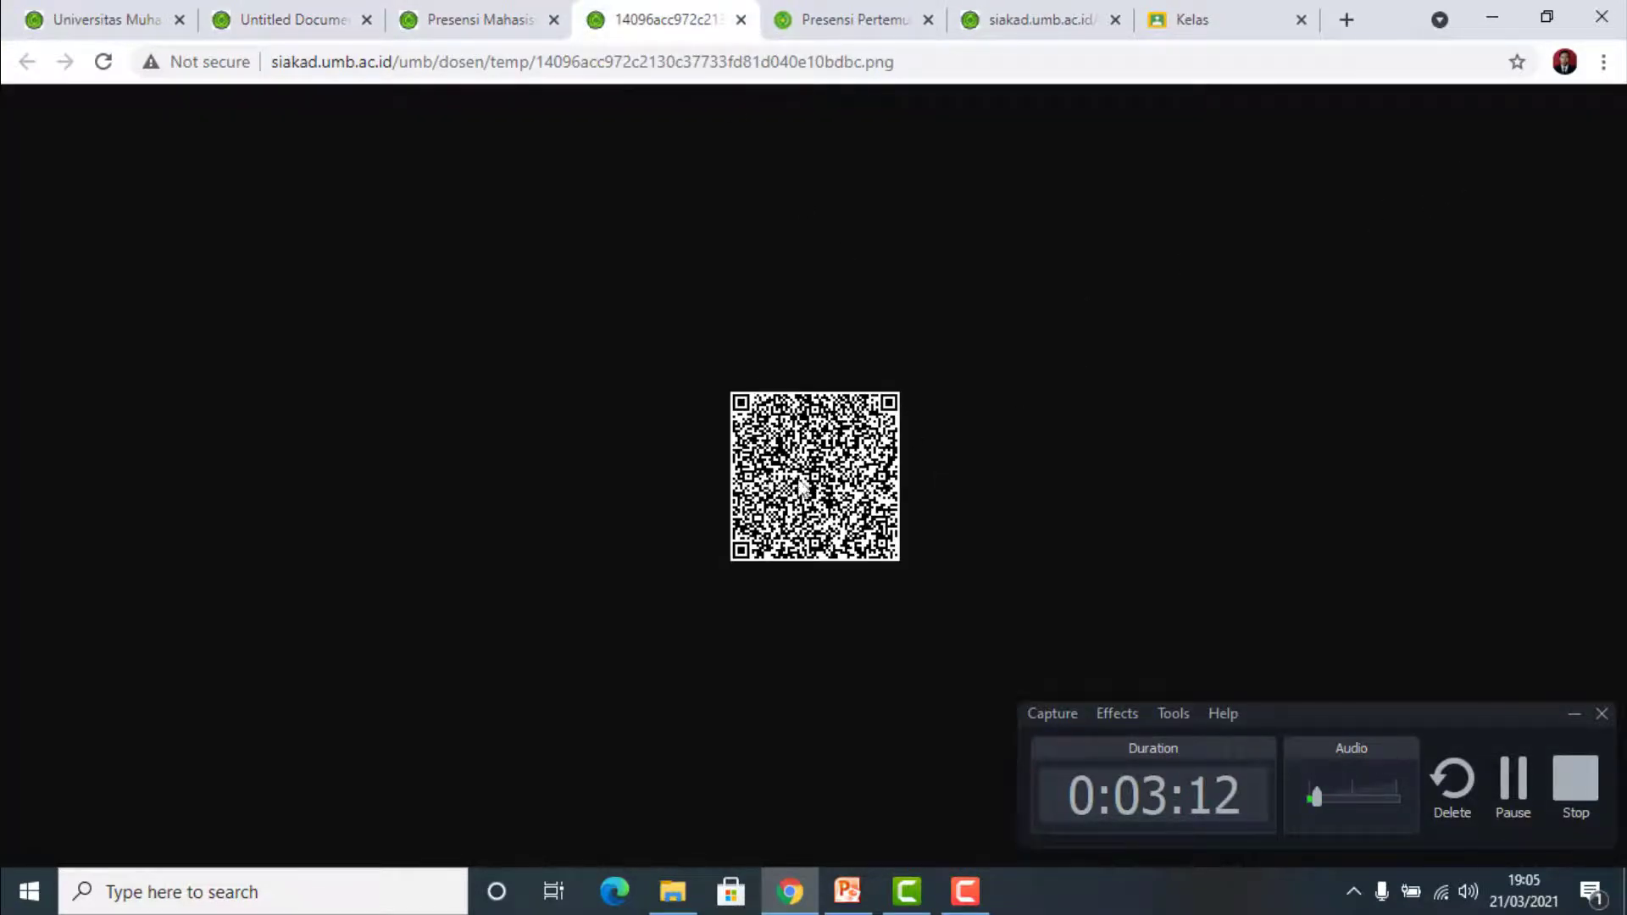
Enlarge the QR code image by raising the browser zoom six levels.
{"action": "left_click", "coordinate": [1574, 716]}
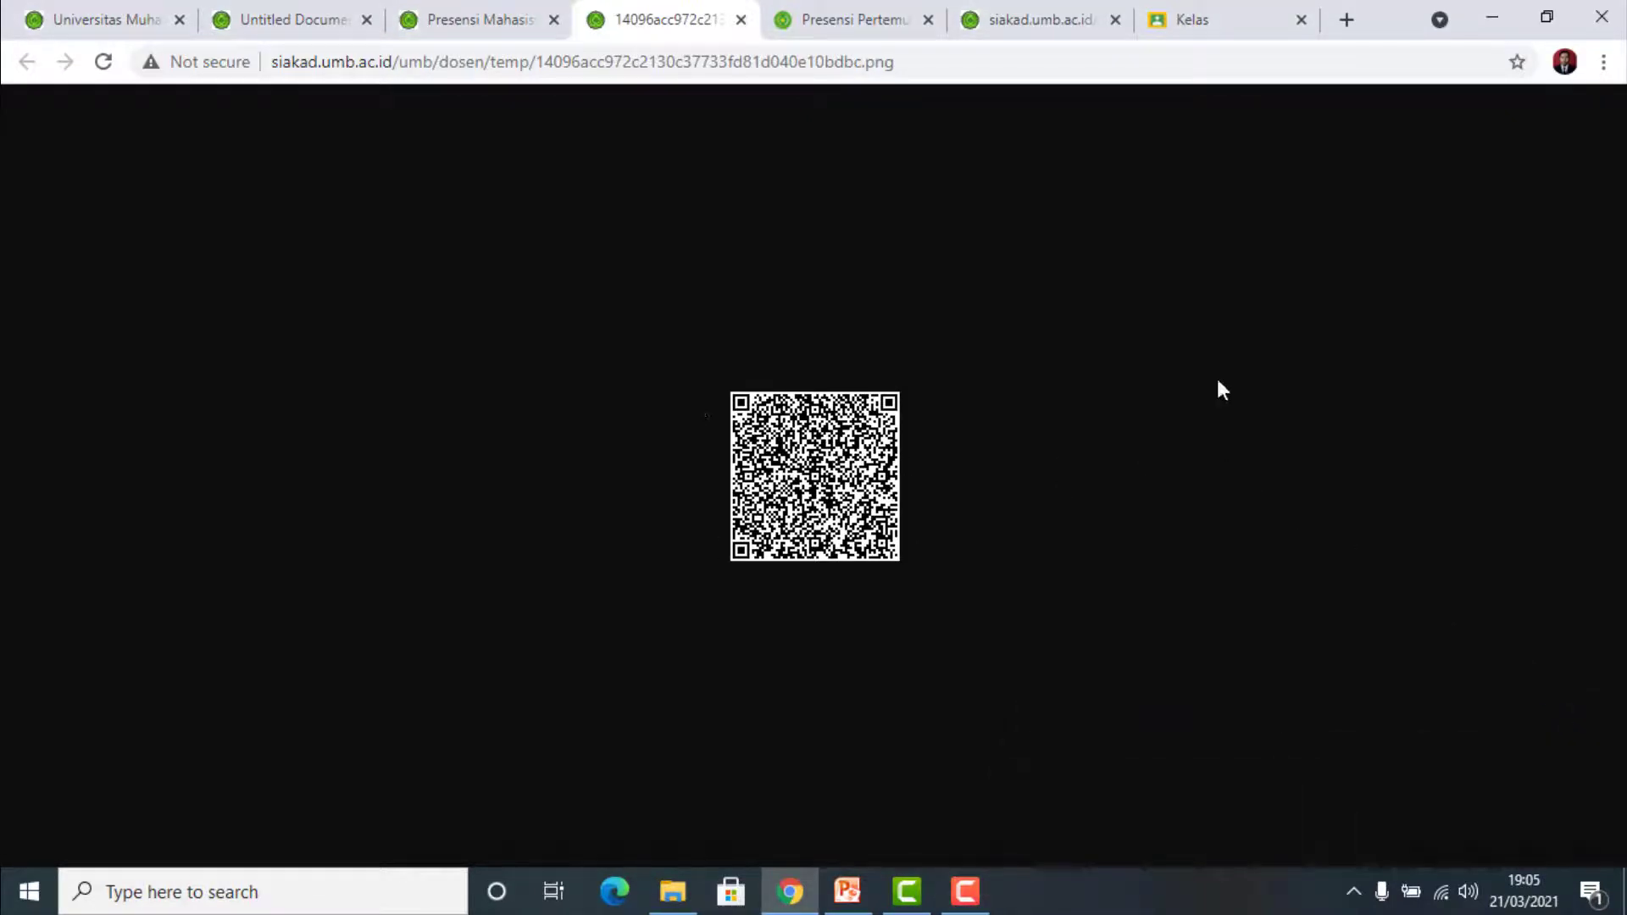
{"action": "left_click", "coordinate": [1605, 65]}
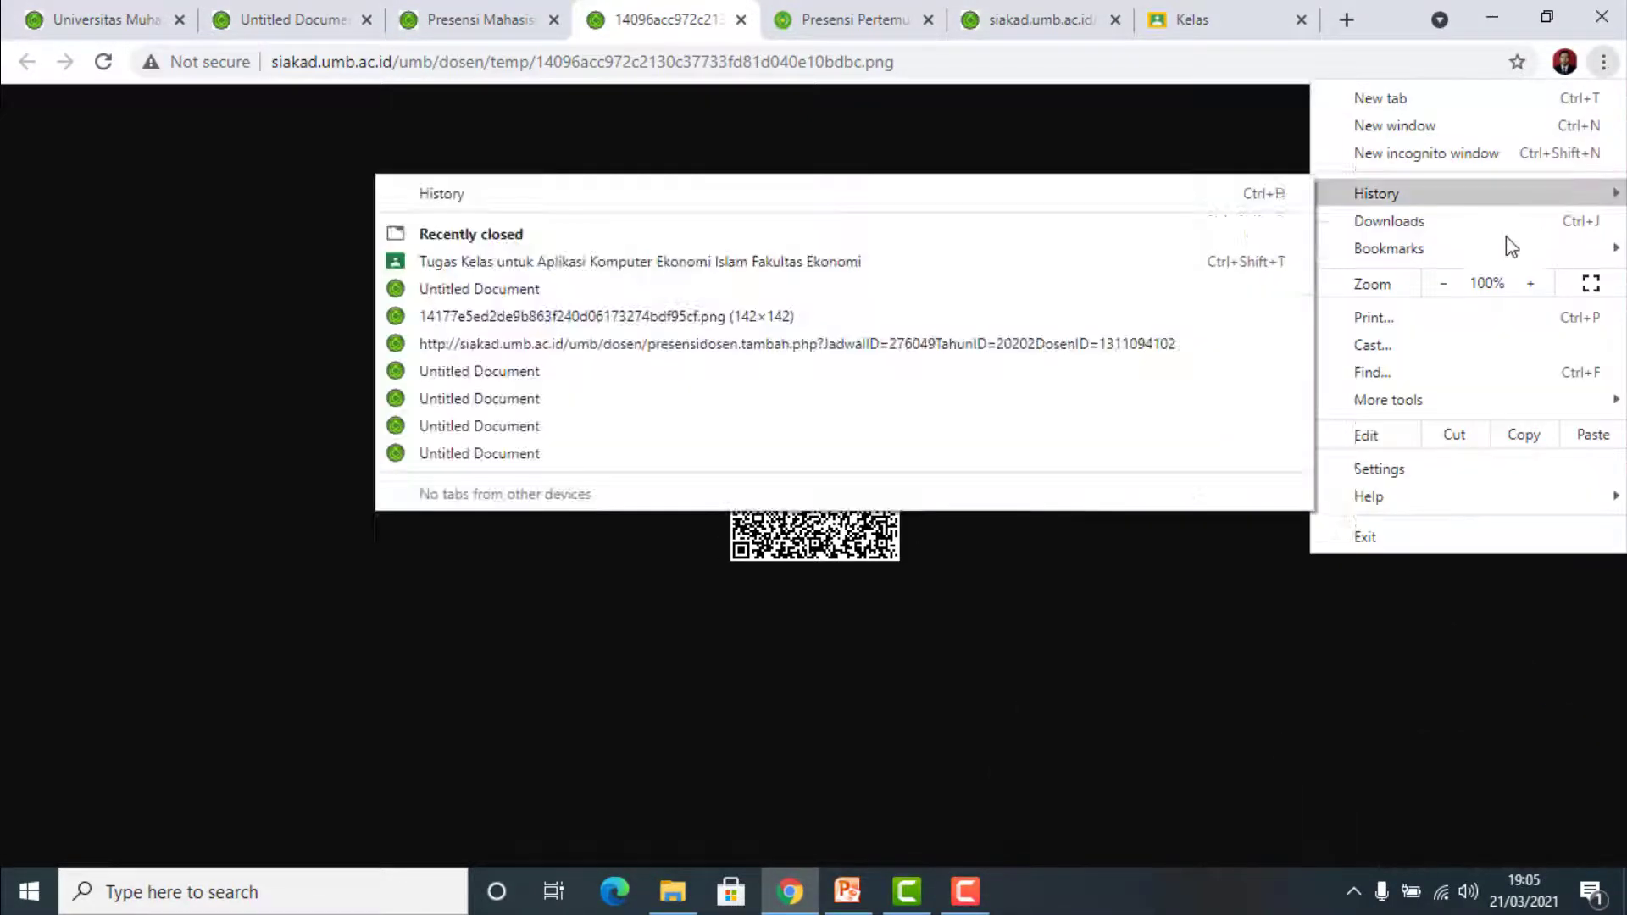
{"action": "left_click", "coordinate": [1532, 284]}
{"action": "left_click", "coordinate": [1531, 284]}
{"action": "left_click", "coordinate": [1532, 284]}
{"action": "left_click", "coordinate": [1532, 283]}
{"action": "left_click", "coordinate": [1532, 284]}
{"action": "left_click", "coordinate": [1531, 284]}
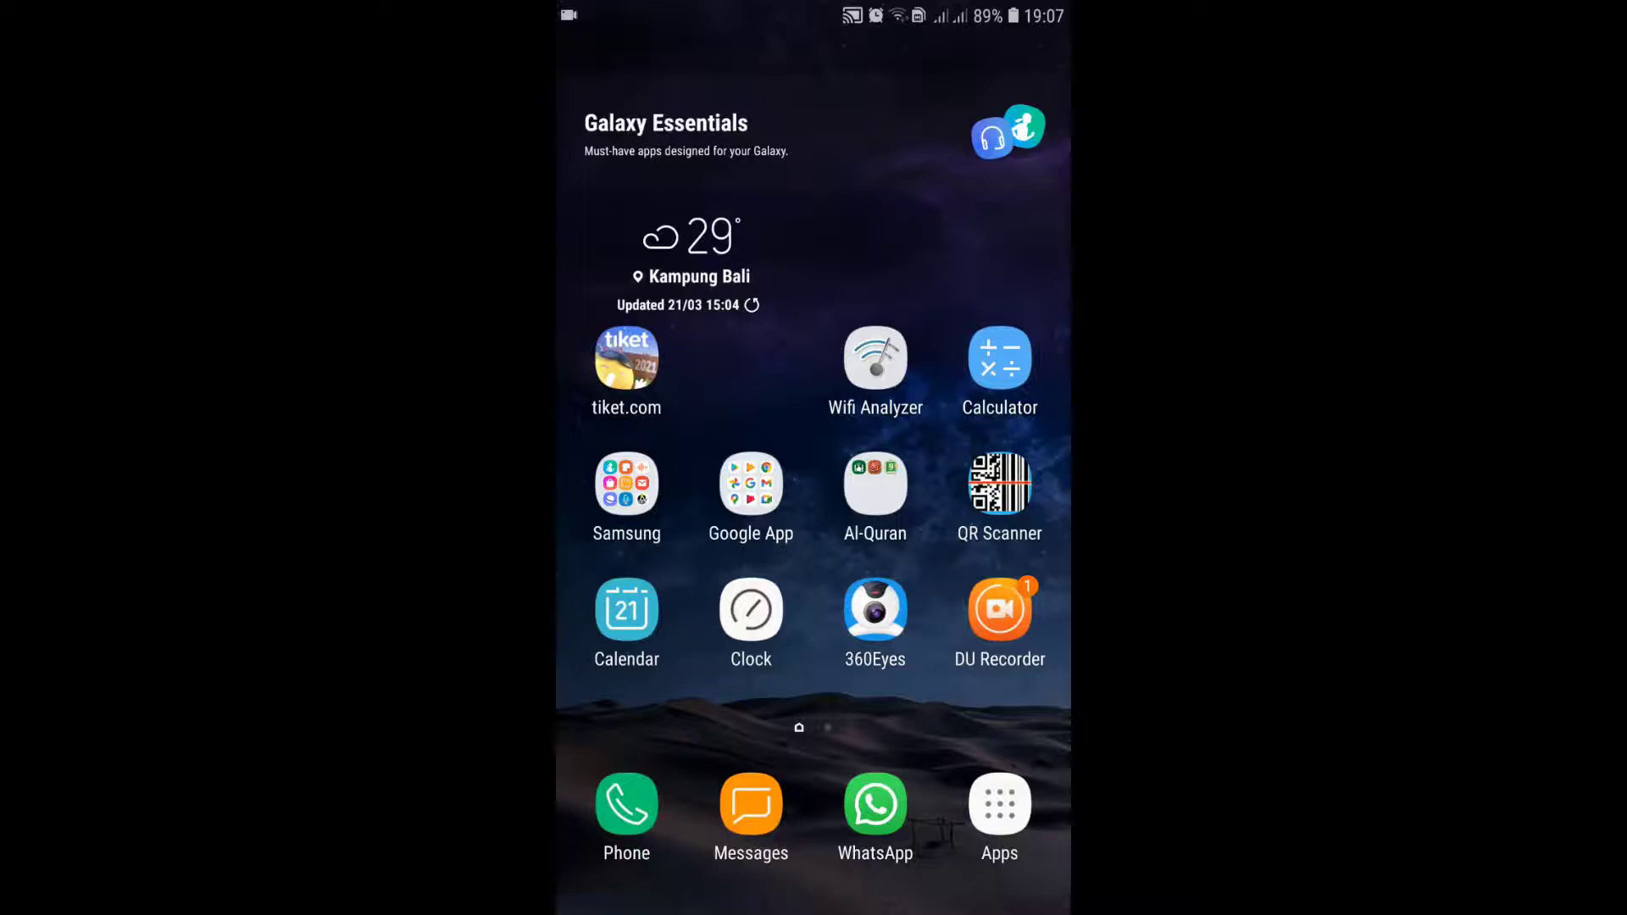
On the phone, scan the attendance QR code with QR Scanner and open the scanned link's login form.
{"action": "left_click", "coordinate": [876, 805]}
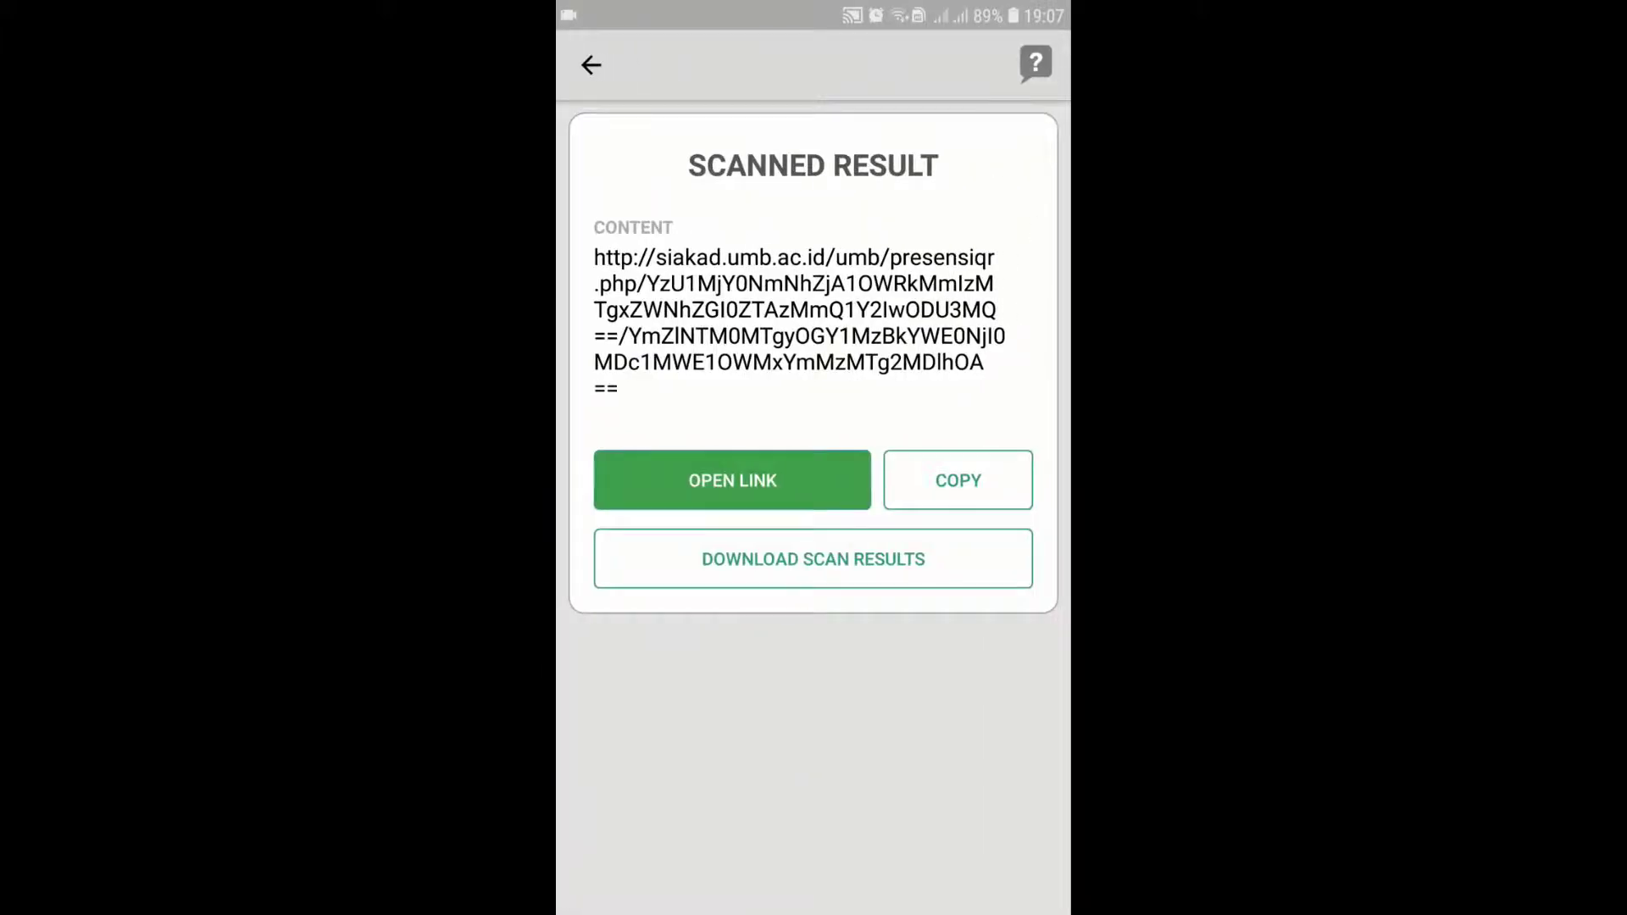
{"action": "left_click", "coordinate": [733, 480]}
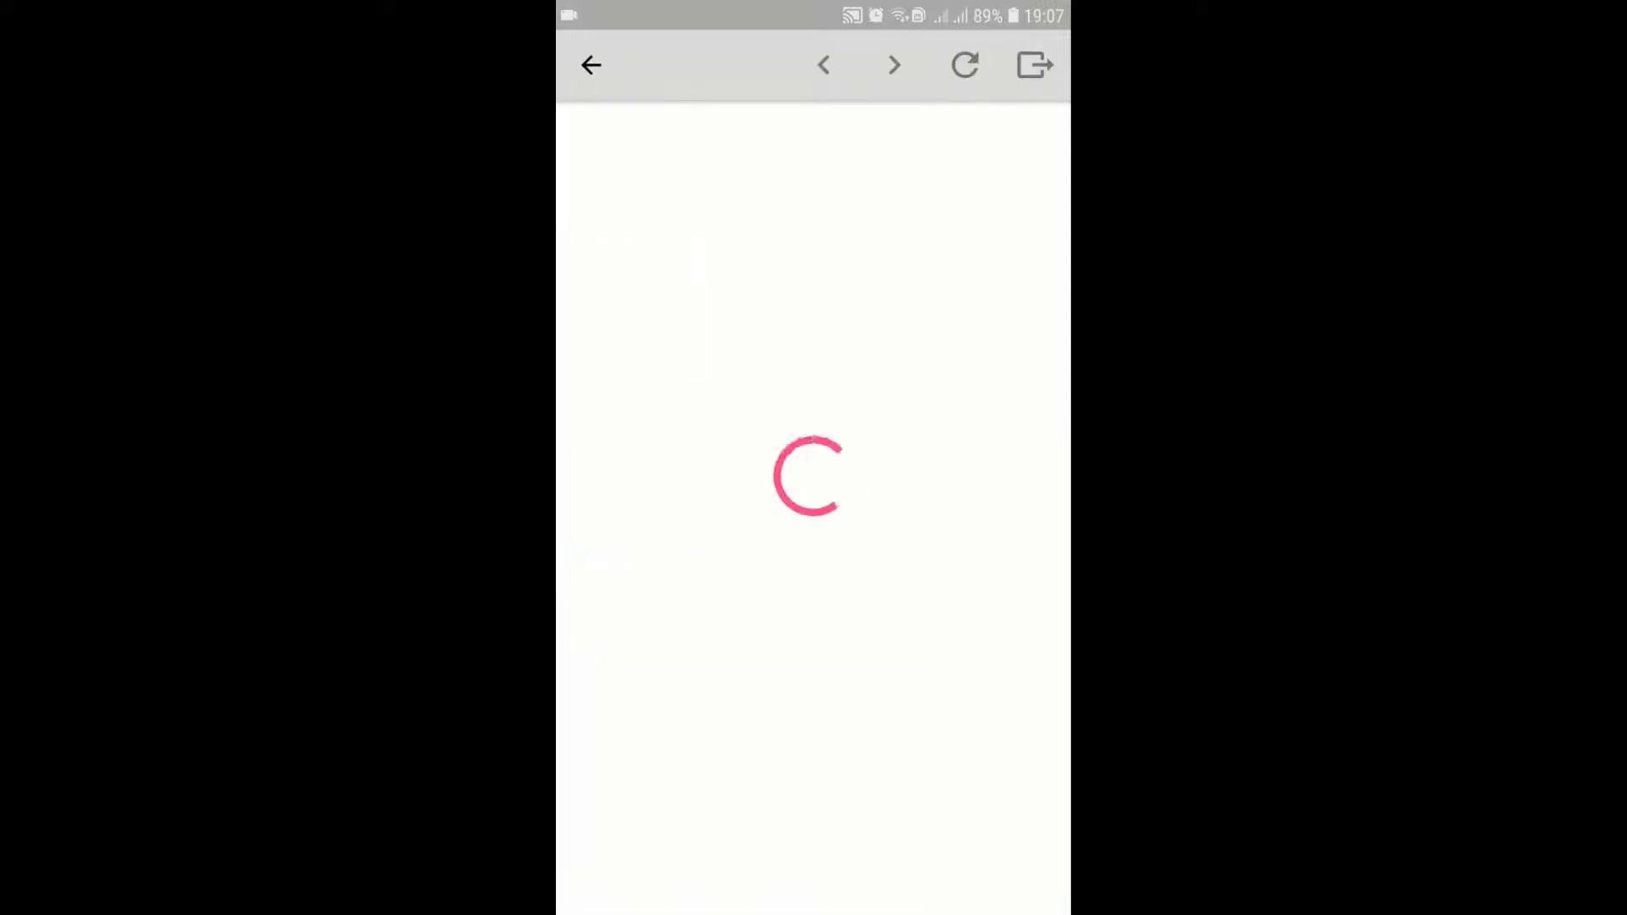
{"action": "left_click", "coordinate": [645, 124]}
{"action": "left_click", "coordinate": [732, 151]}
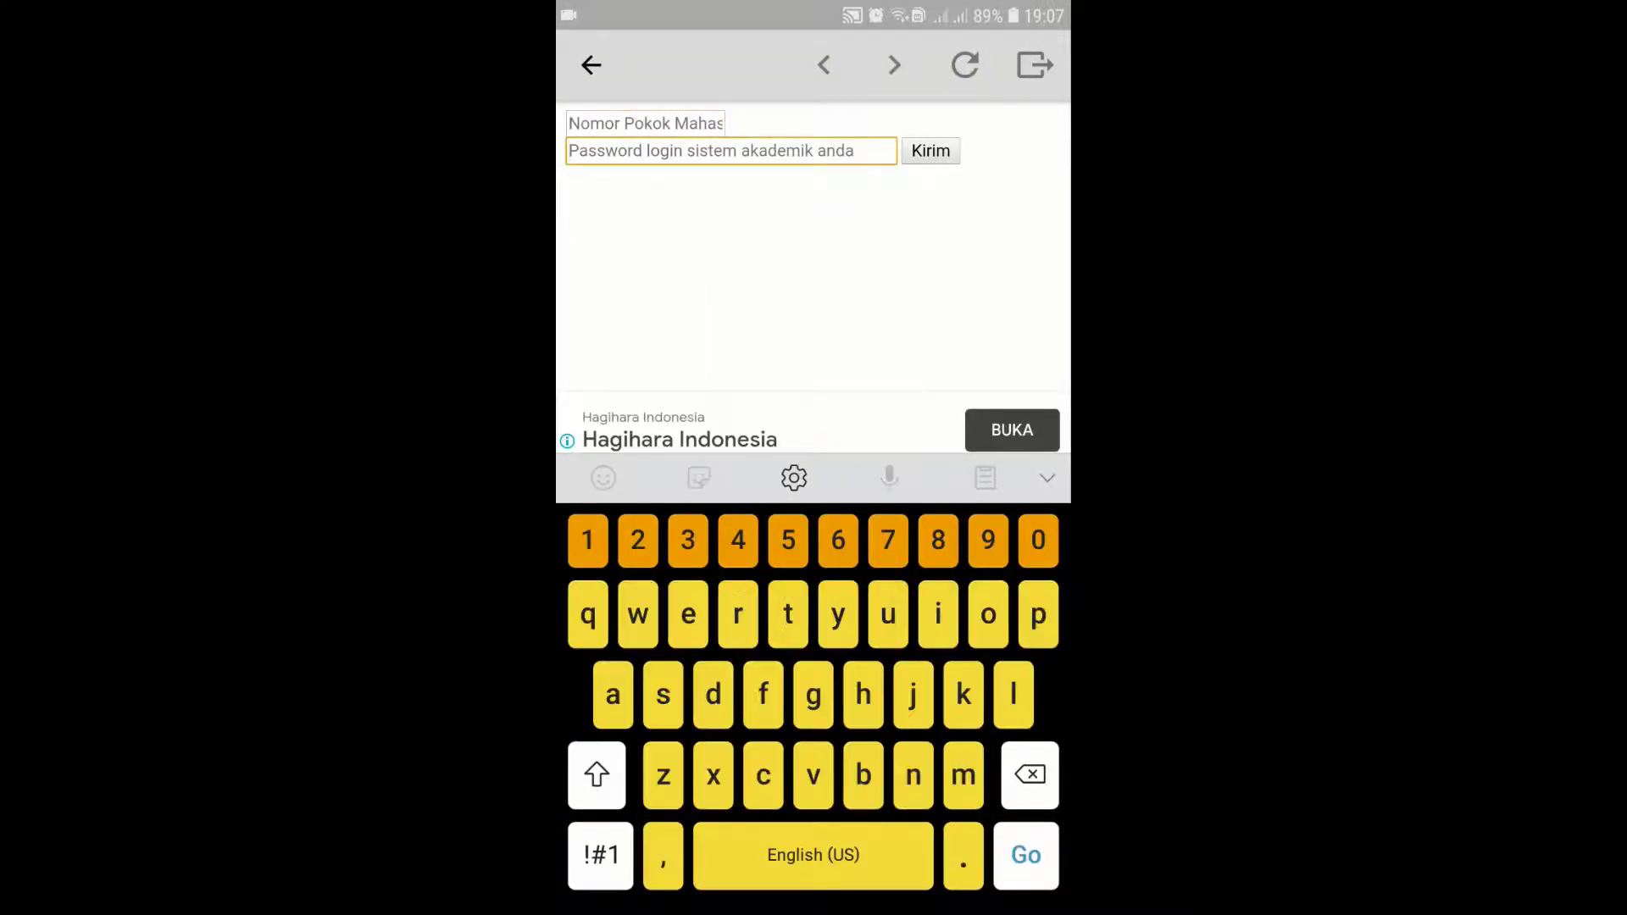
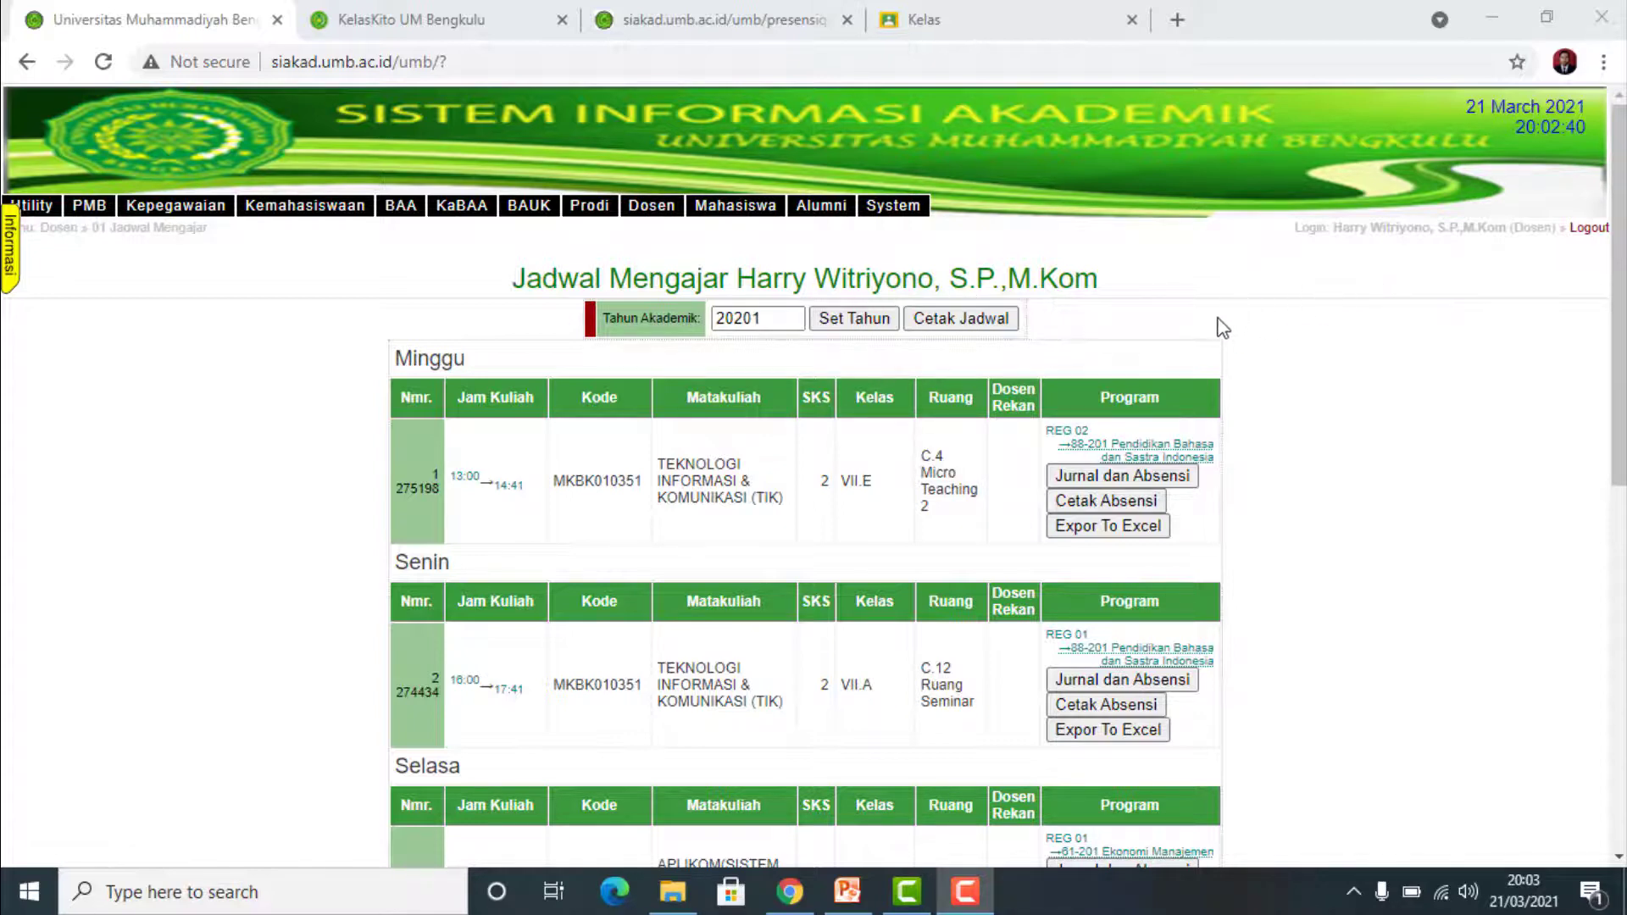
Open the journal and attendance page of Sunday's VII.E TEKNOLOGI INFORMASI & KOMUNIKASI class and try its printable attendance list.
{"action": "left_click", "coordinate": [1073, 476]}
{"action": "left_click", "coordinate": [134, 22]}
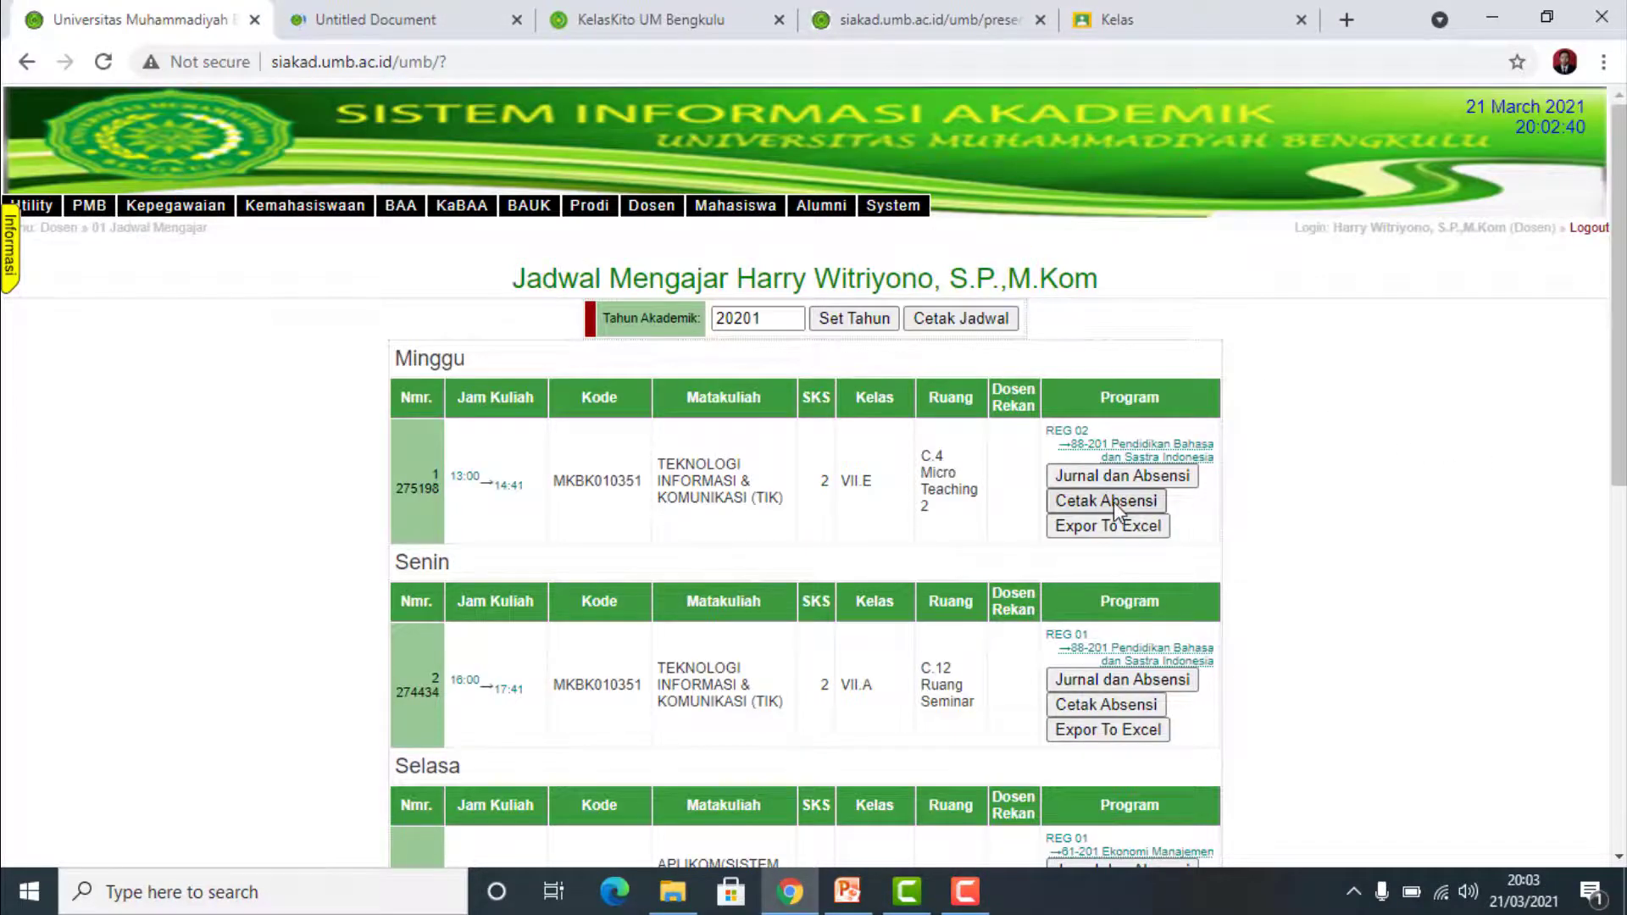
{"action": "left_click", "coordinate": [1115, 504]}
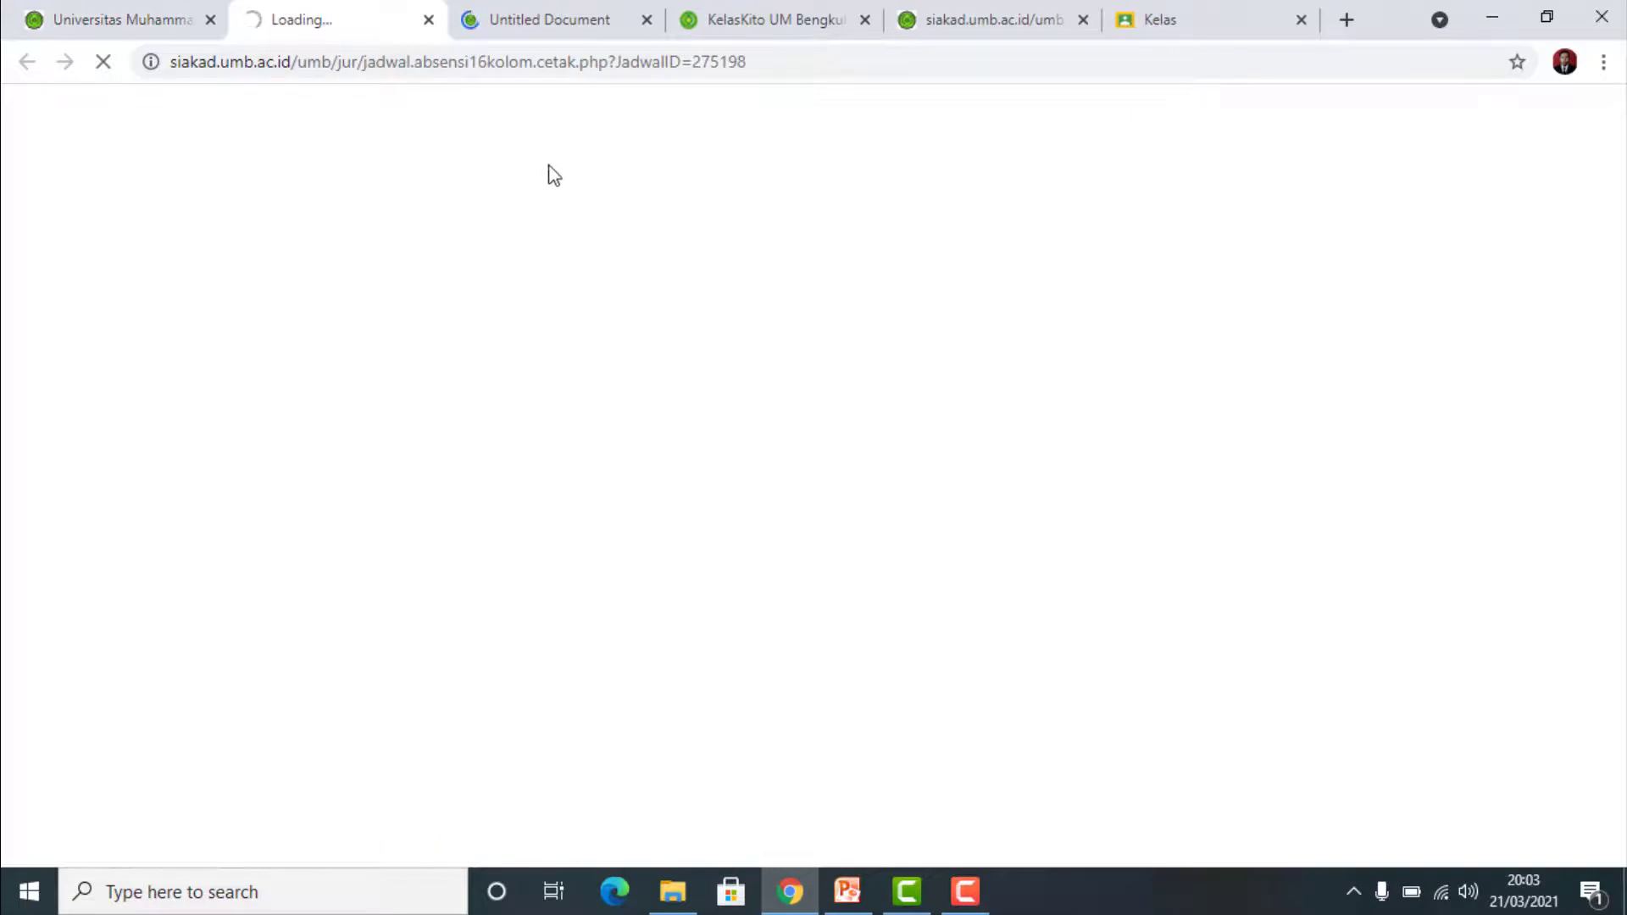
{"action": "left_click", "coordinate": [434, 24]}
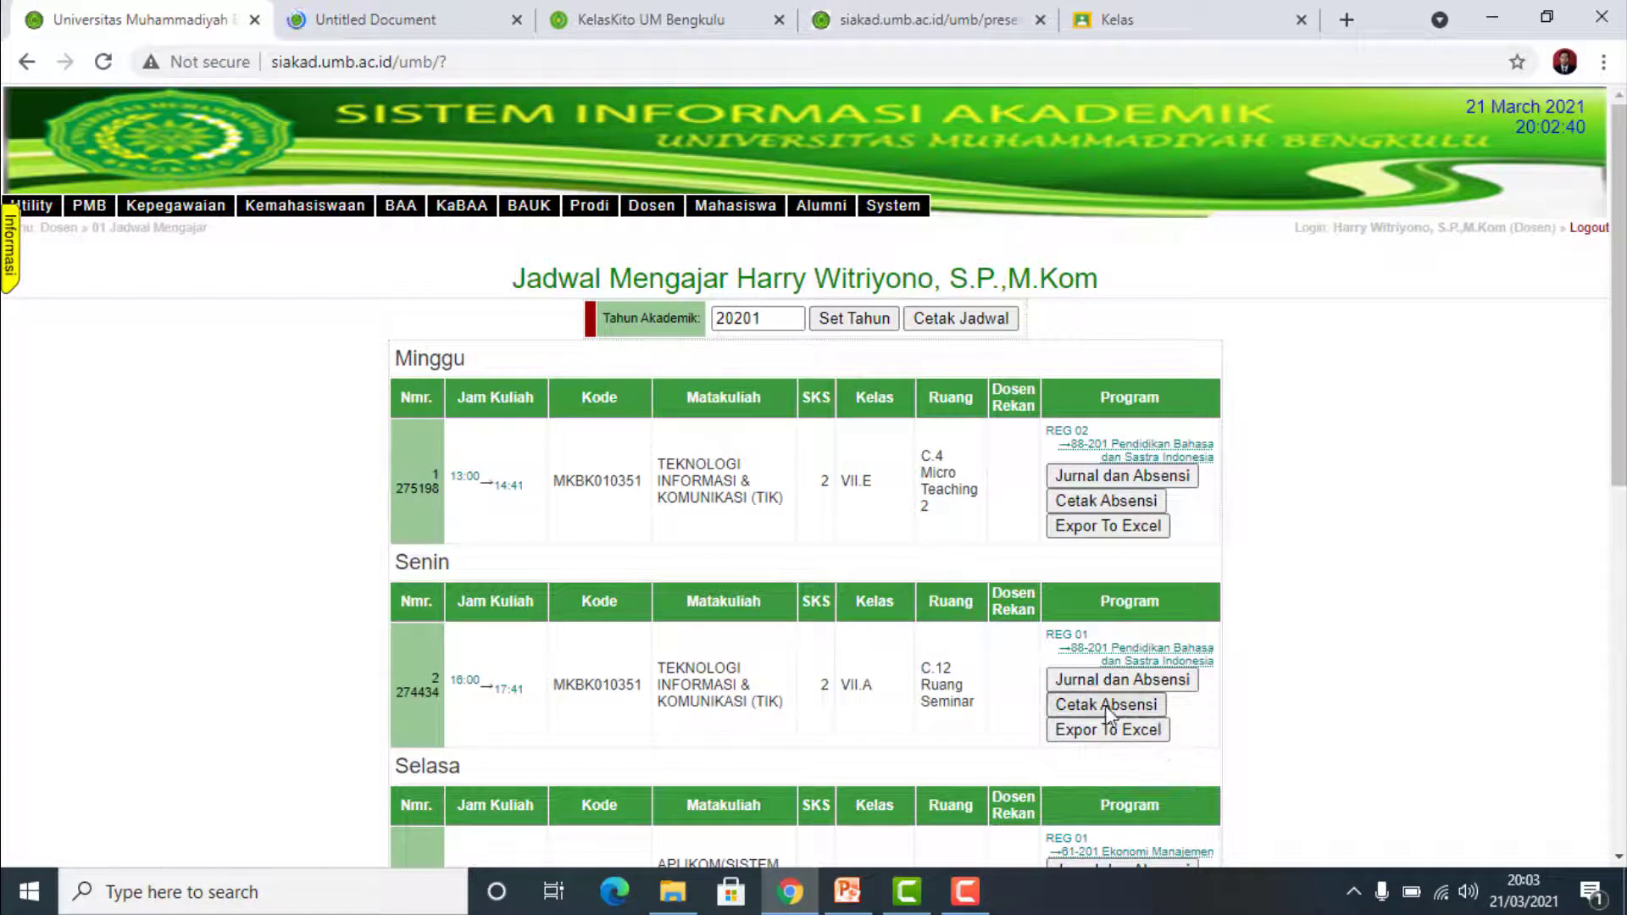
Open the printable student attendance list for Wednesday's KEAMANAN SISTEM DAN JARINGAN class.
{"action": "scroll", "coordinate": [1106, 705], "scroll_direction": "down", "scroll_amount": 4}
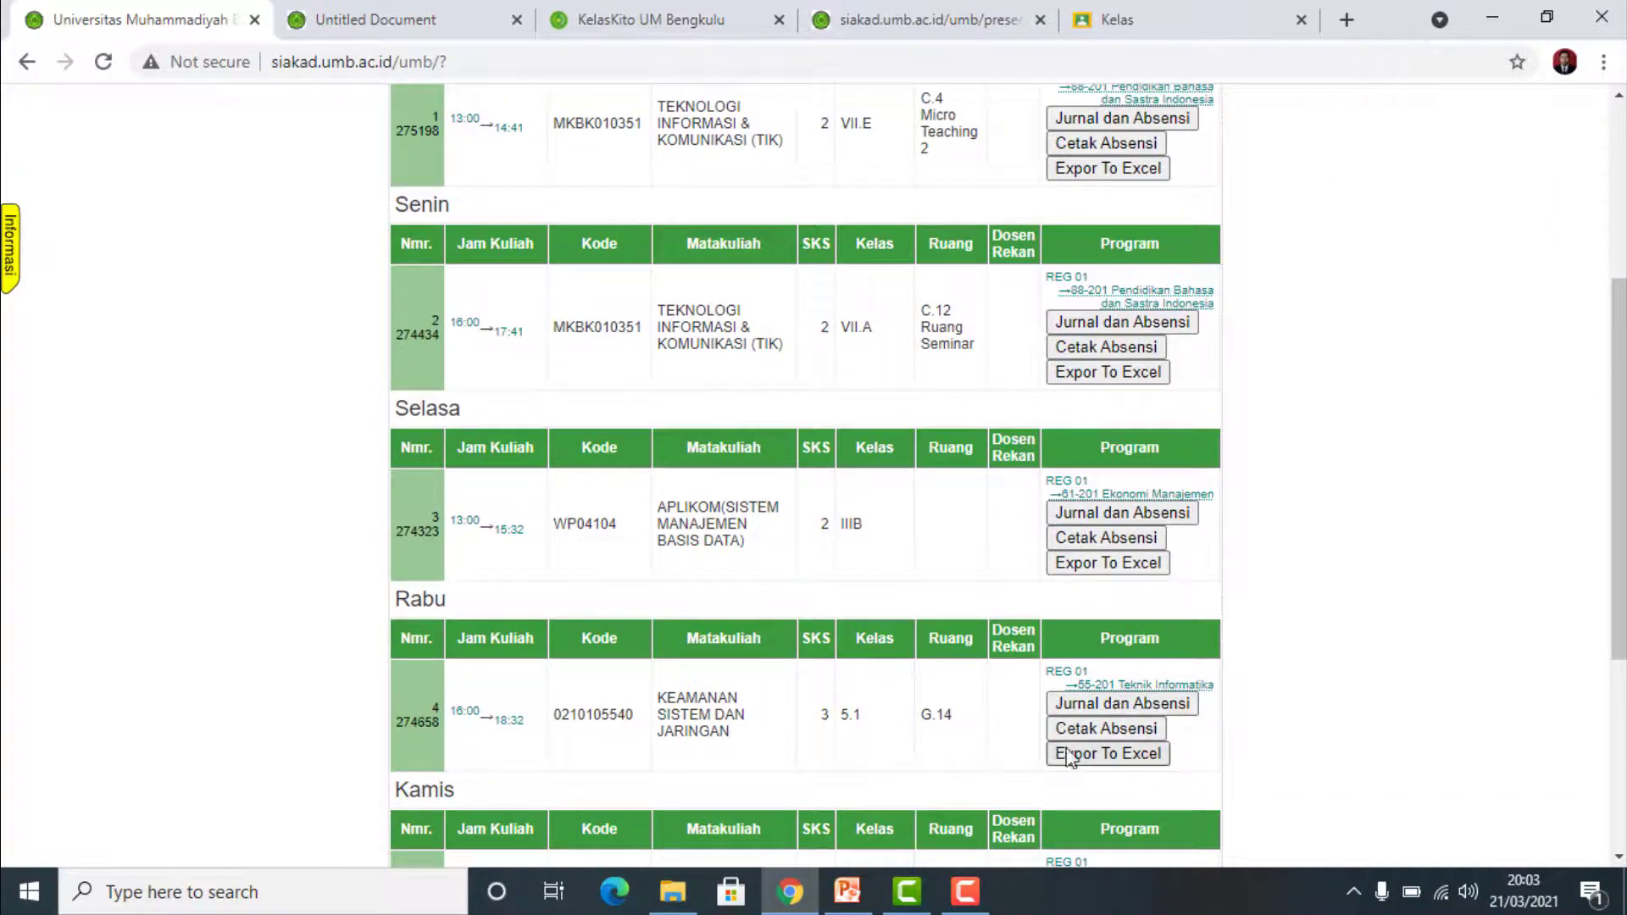
{"action": "left_click", "coordinate": [1070, 731]}
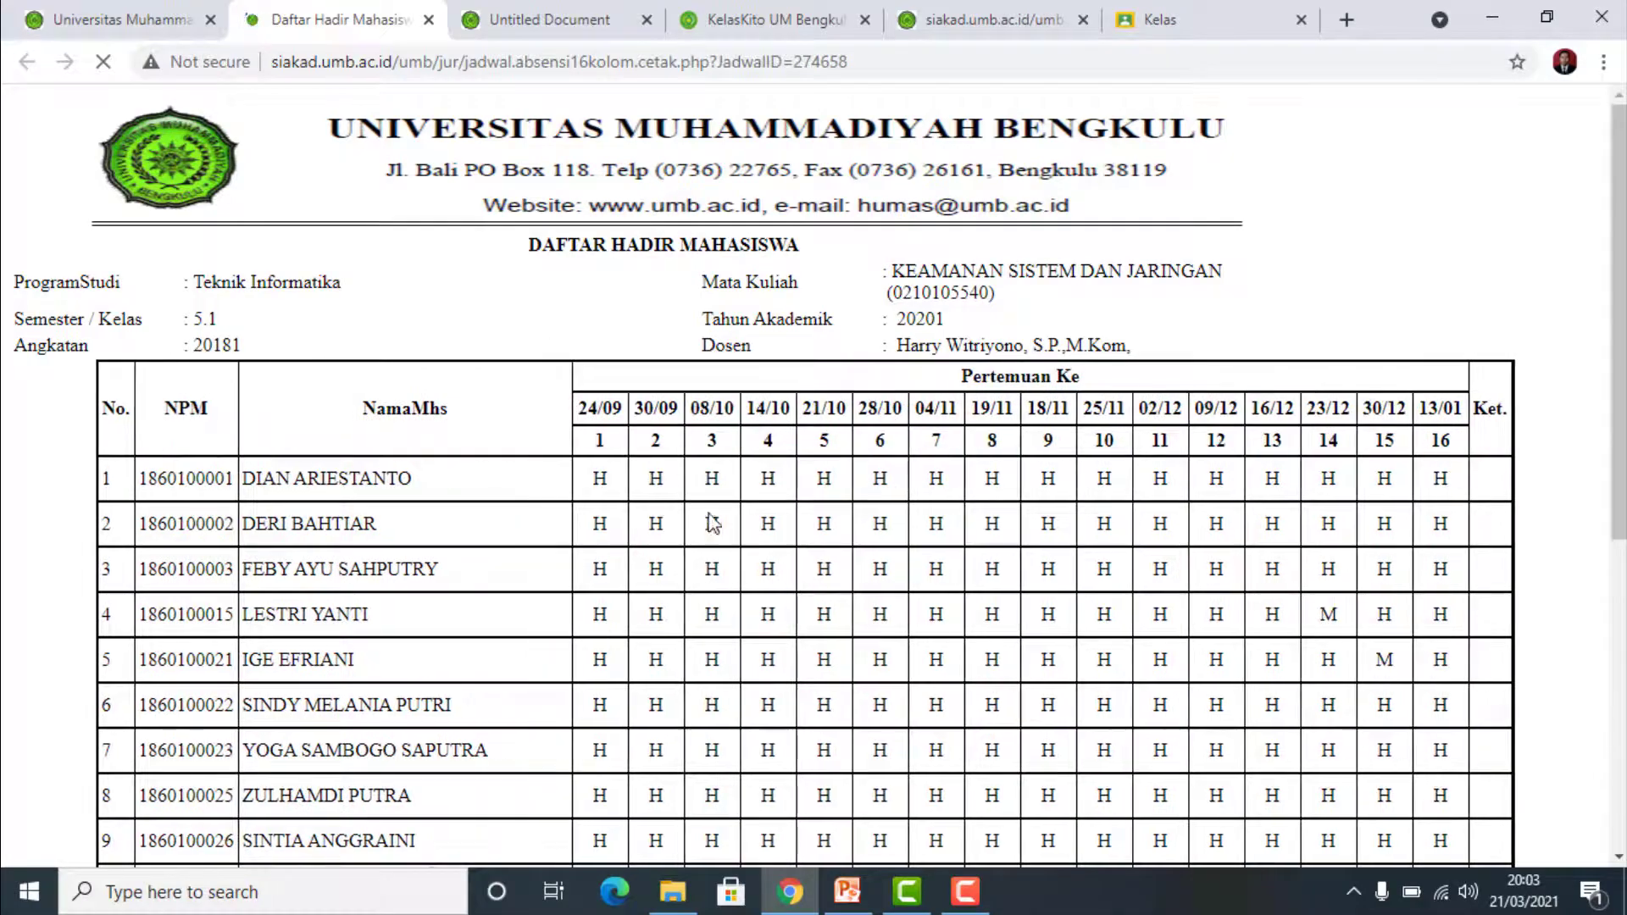
Review the KEAMANAN SISTEM DAN JARINGAN attendance list down to the signatures without printing, and close it with the leftover journal page.
{"action": "scroll", "coordinate": [731, 609], "scroll_direction": "down", "scroll_amount": 1}
{"action": "scroll", "coordinate": [731, 609], "scroll_direction": "down", "scroll_amount": 18}
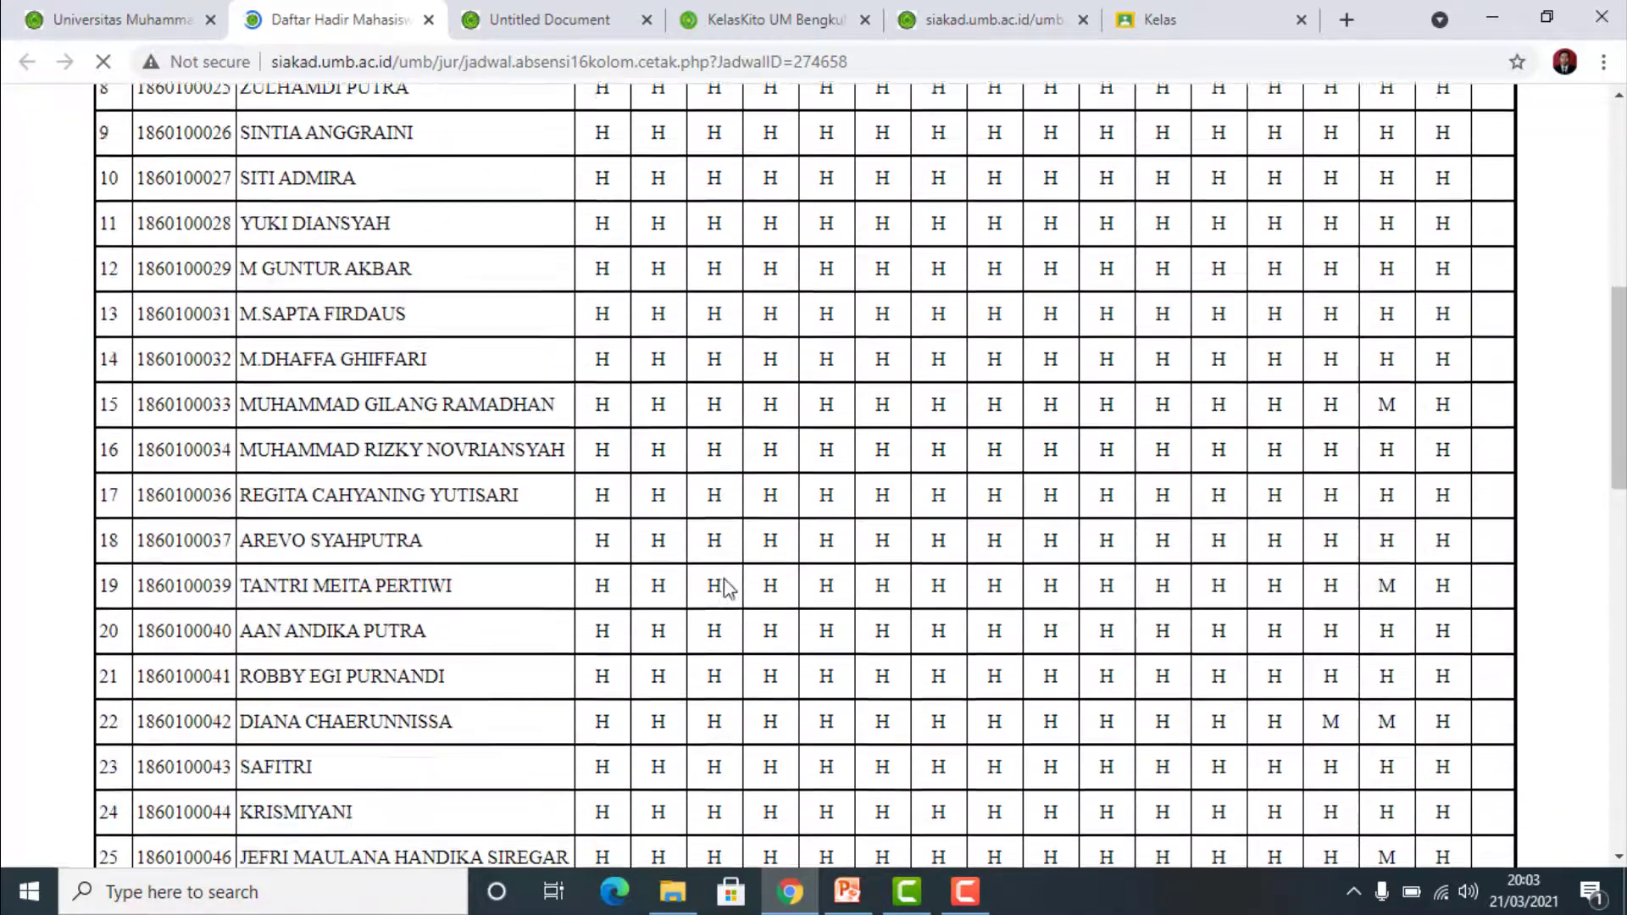
{"action": "scroll", "coordinate": [693, 584], "scroll_direction": "down", "scroll_amount": 10}
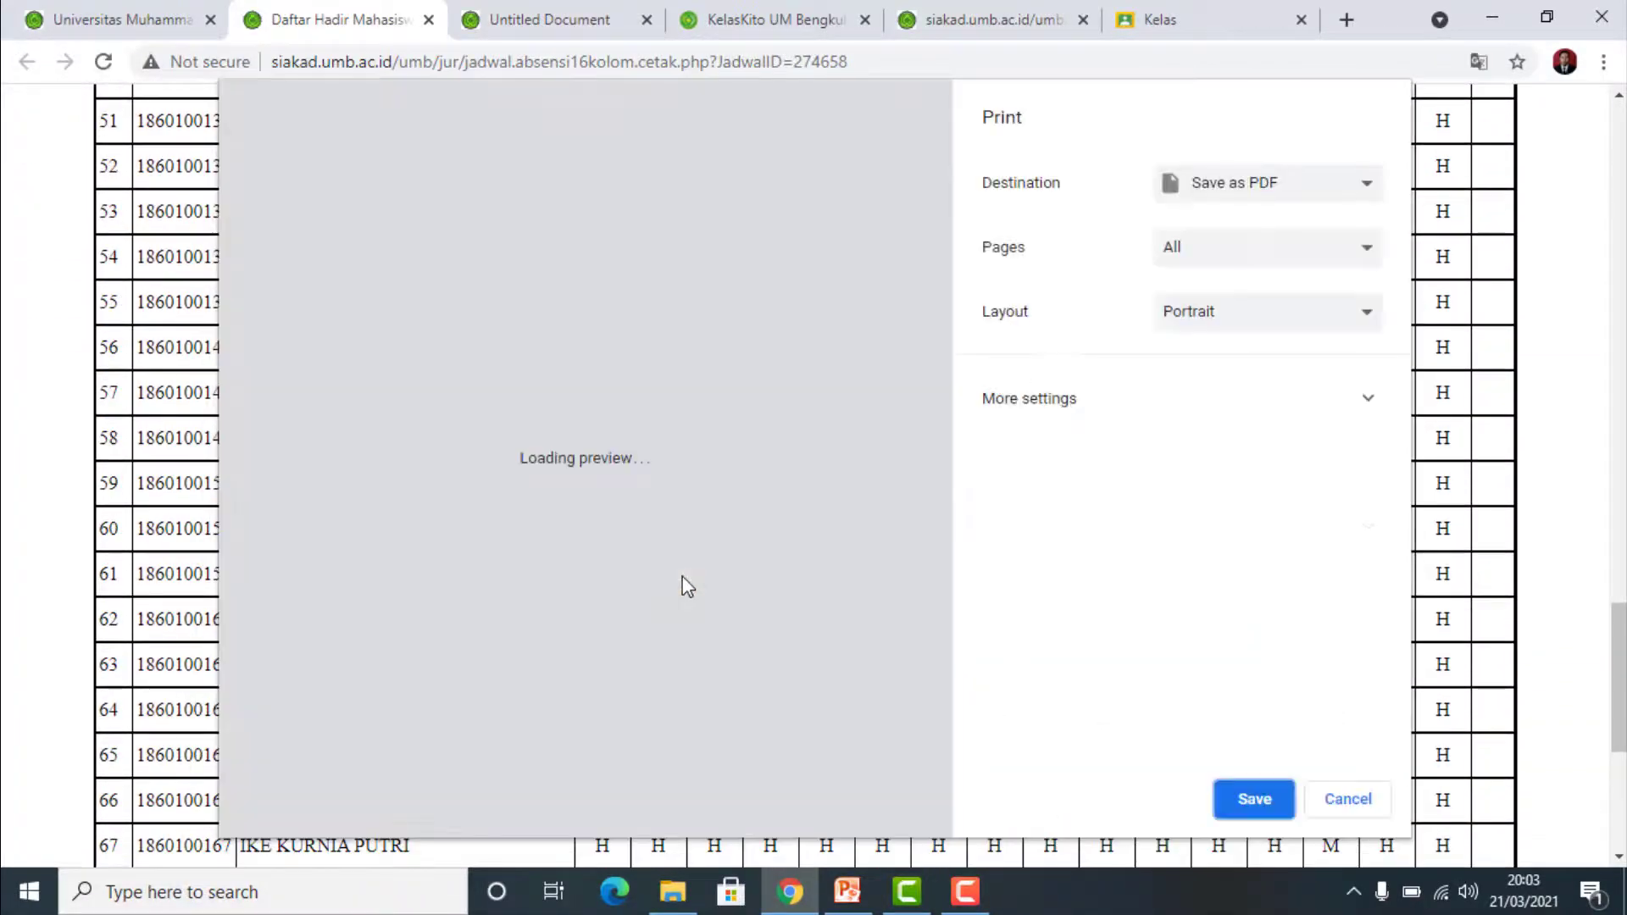
{"action": "left_click", "coordinate": [1352, 805]}
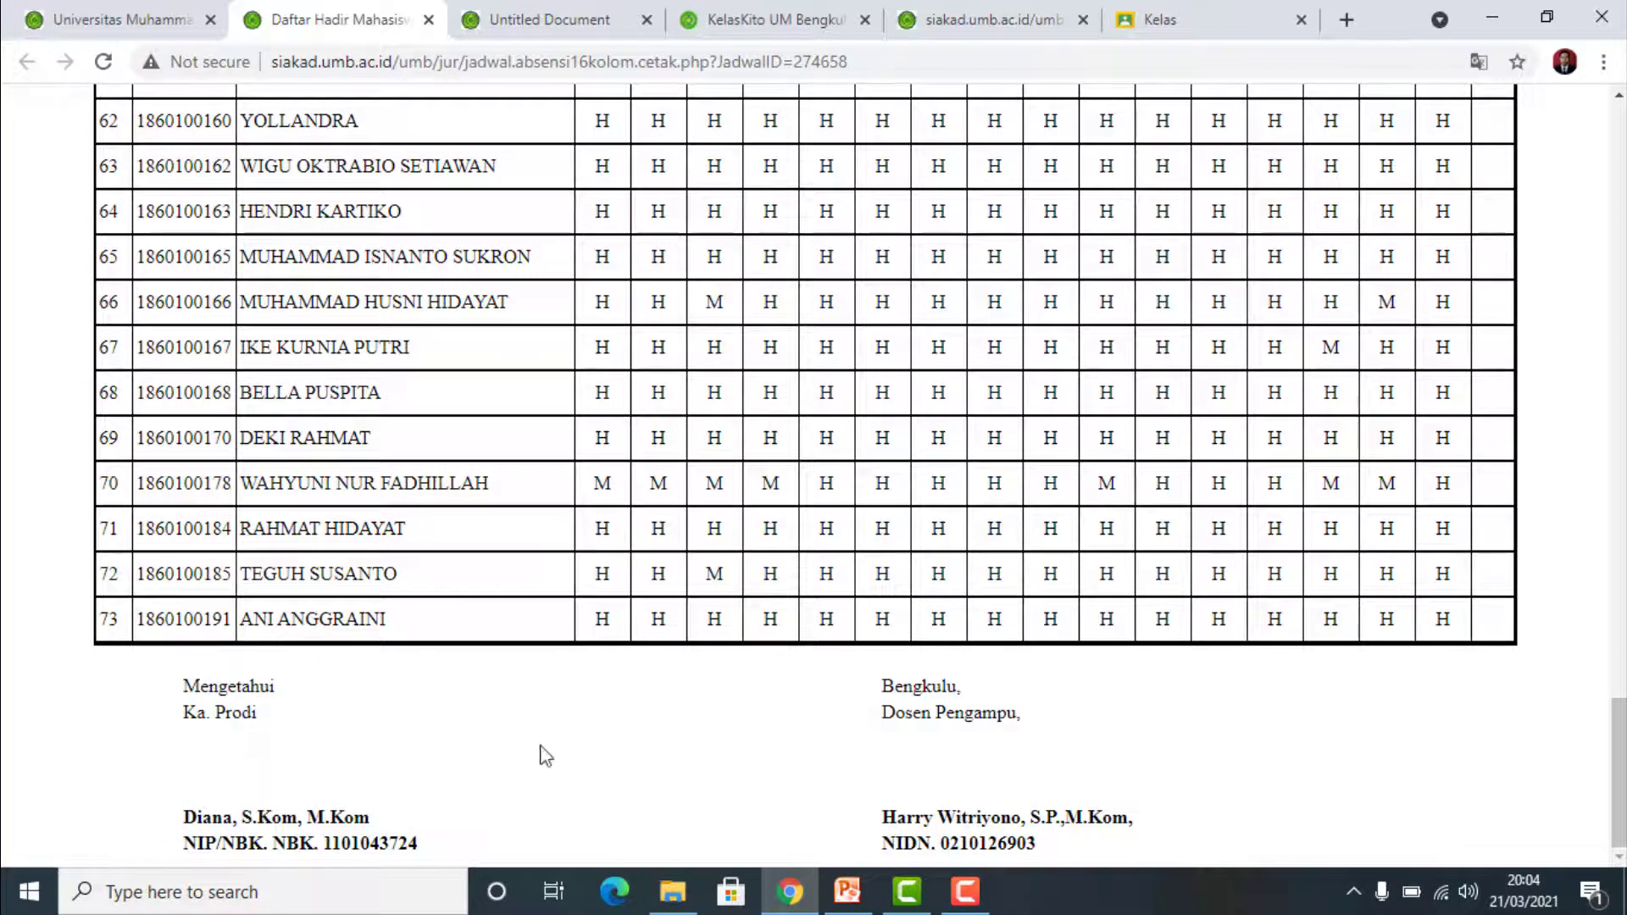
{"action": "scroll", "coordinate": [983, 750], "scroll_direction": "up", "scroll_amount": 20}
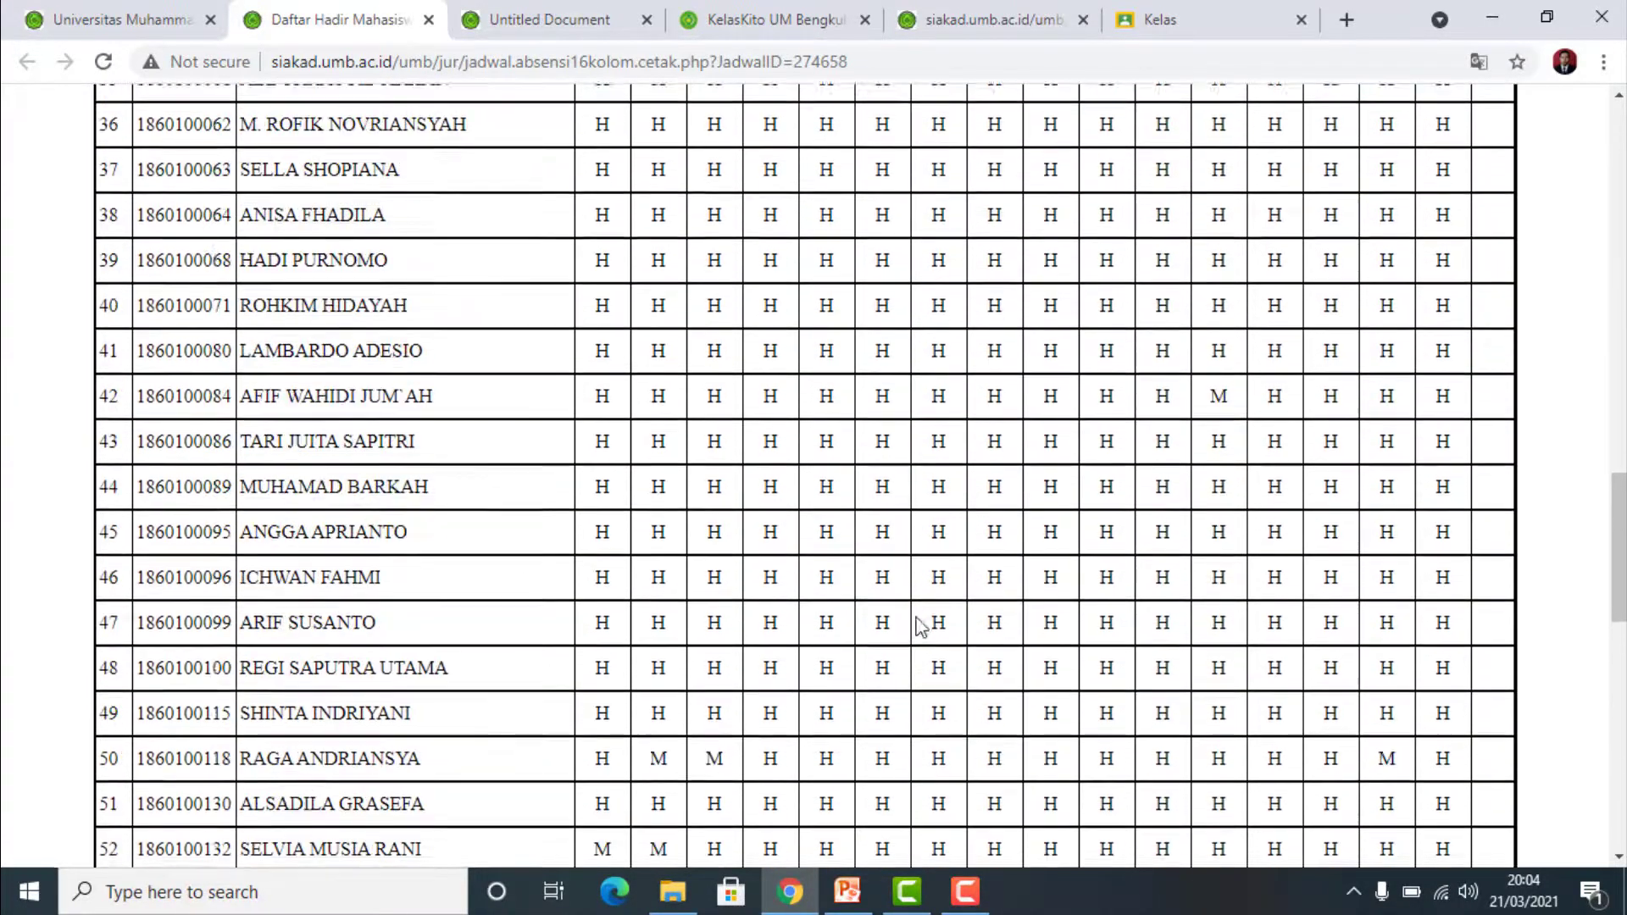
{"action": "scroll", "coordinate": [777, 577], "scroll_direction": "up", "scroll_amount": 15}
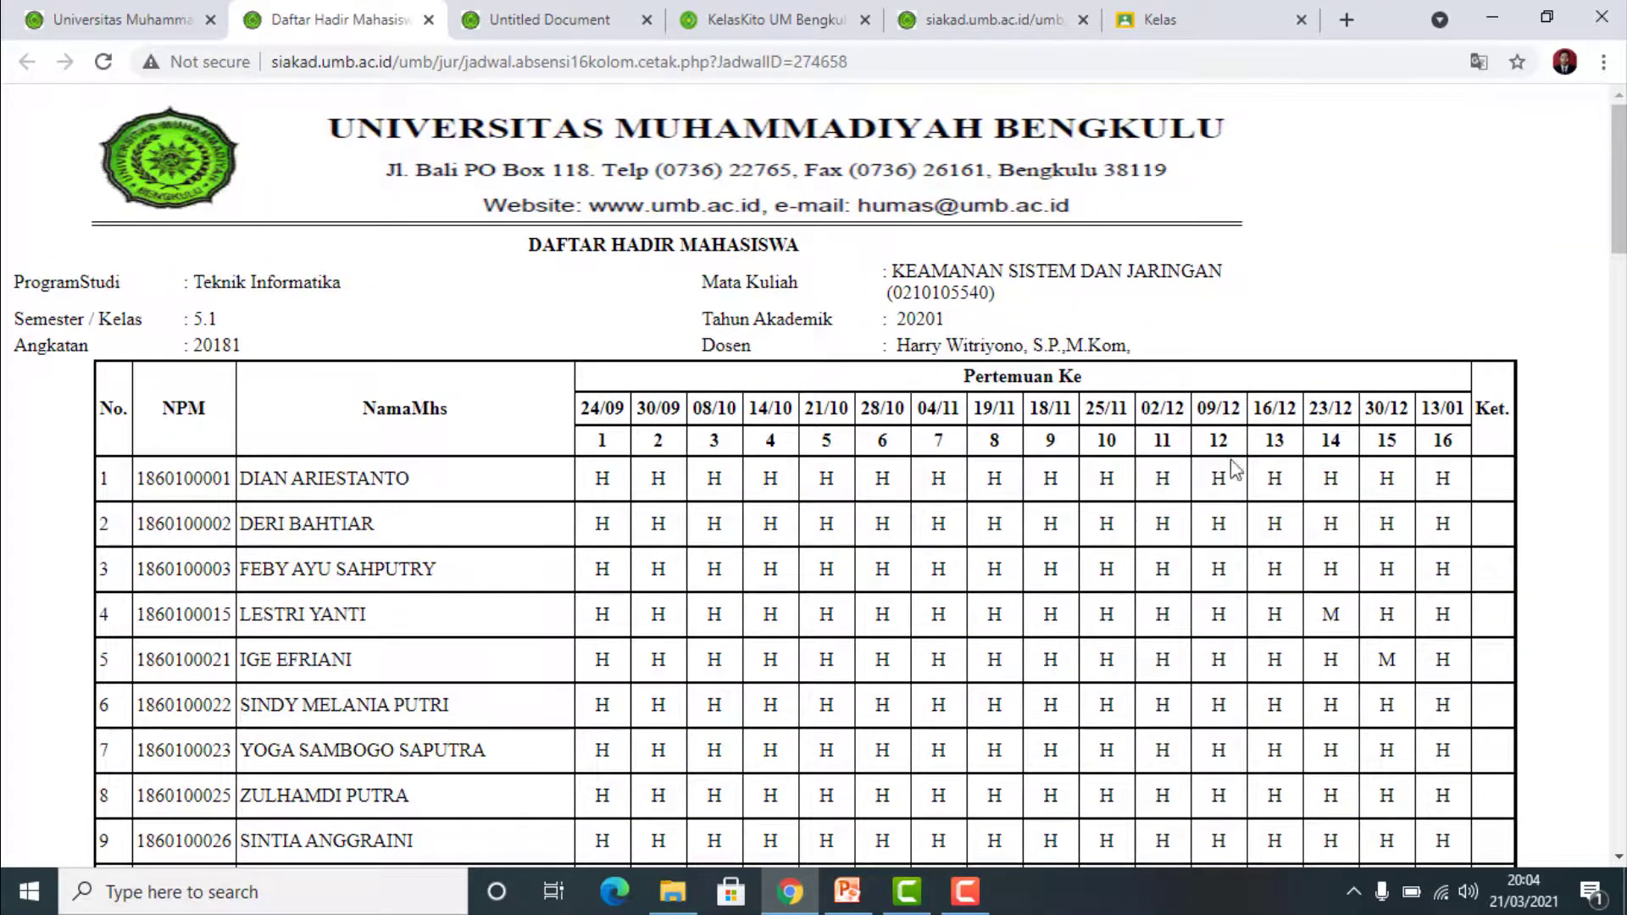
{"action": "left_click", "coordinate": [648, 20]}
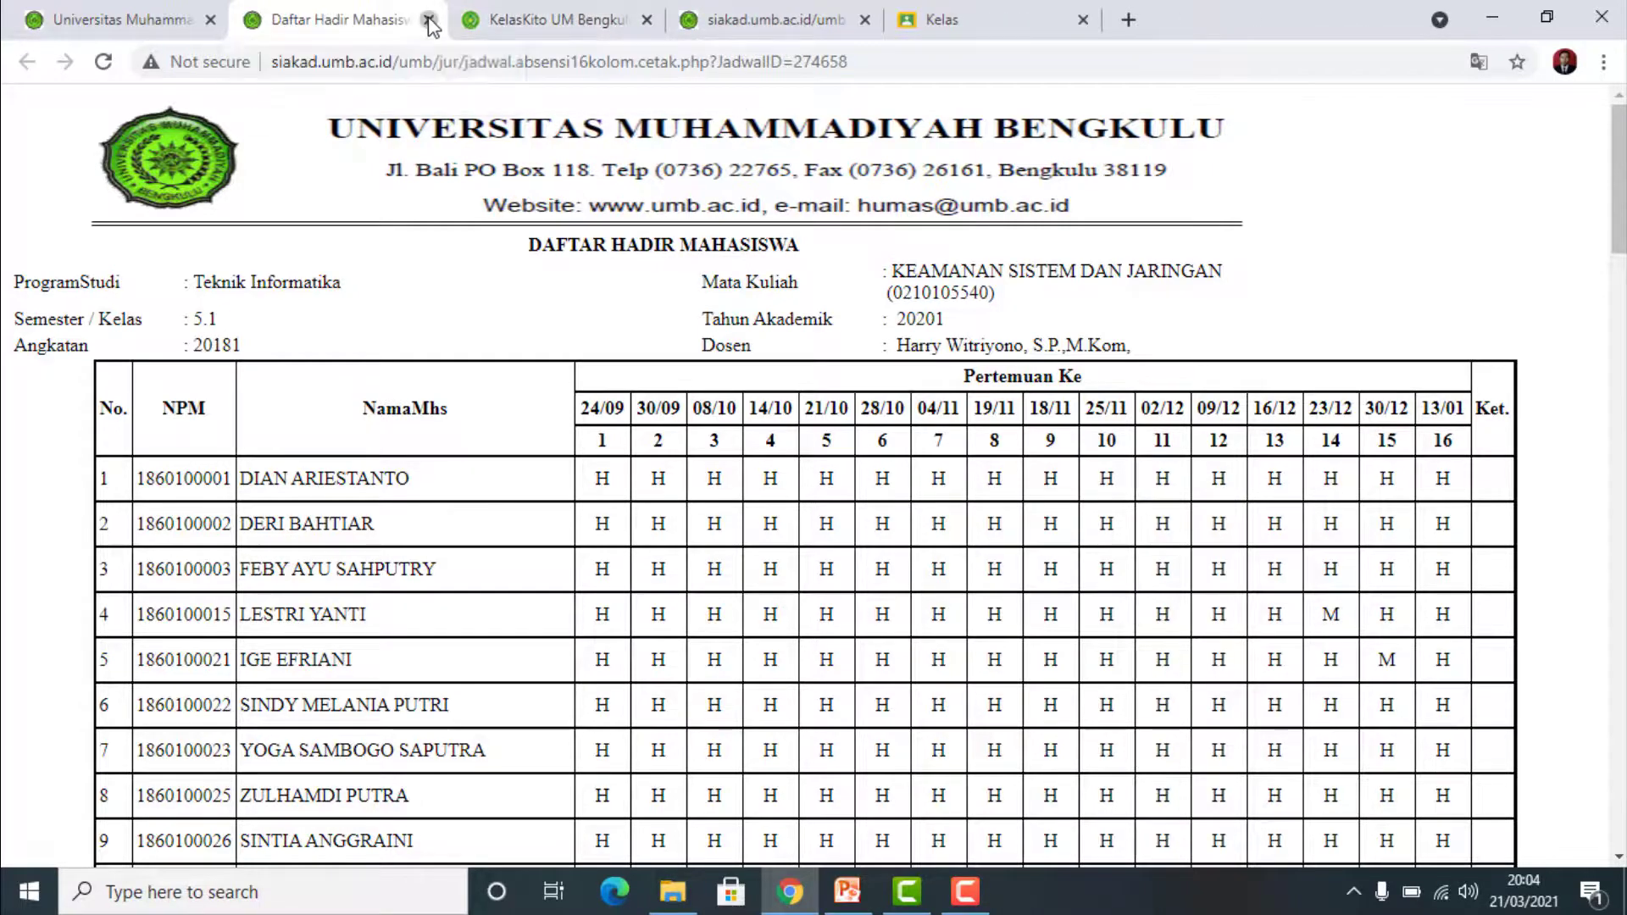
{"action": "left_click", "coordinate": [429, 20]}
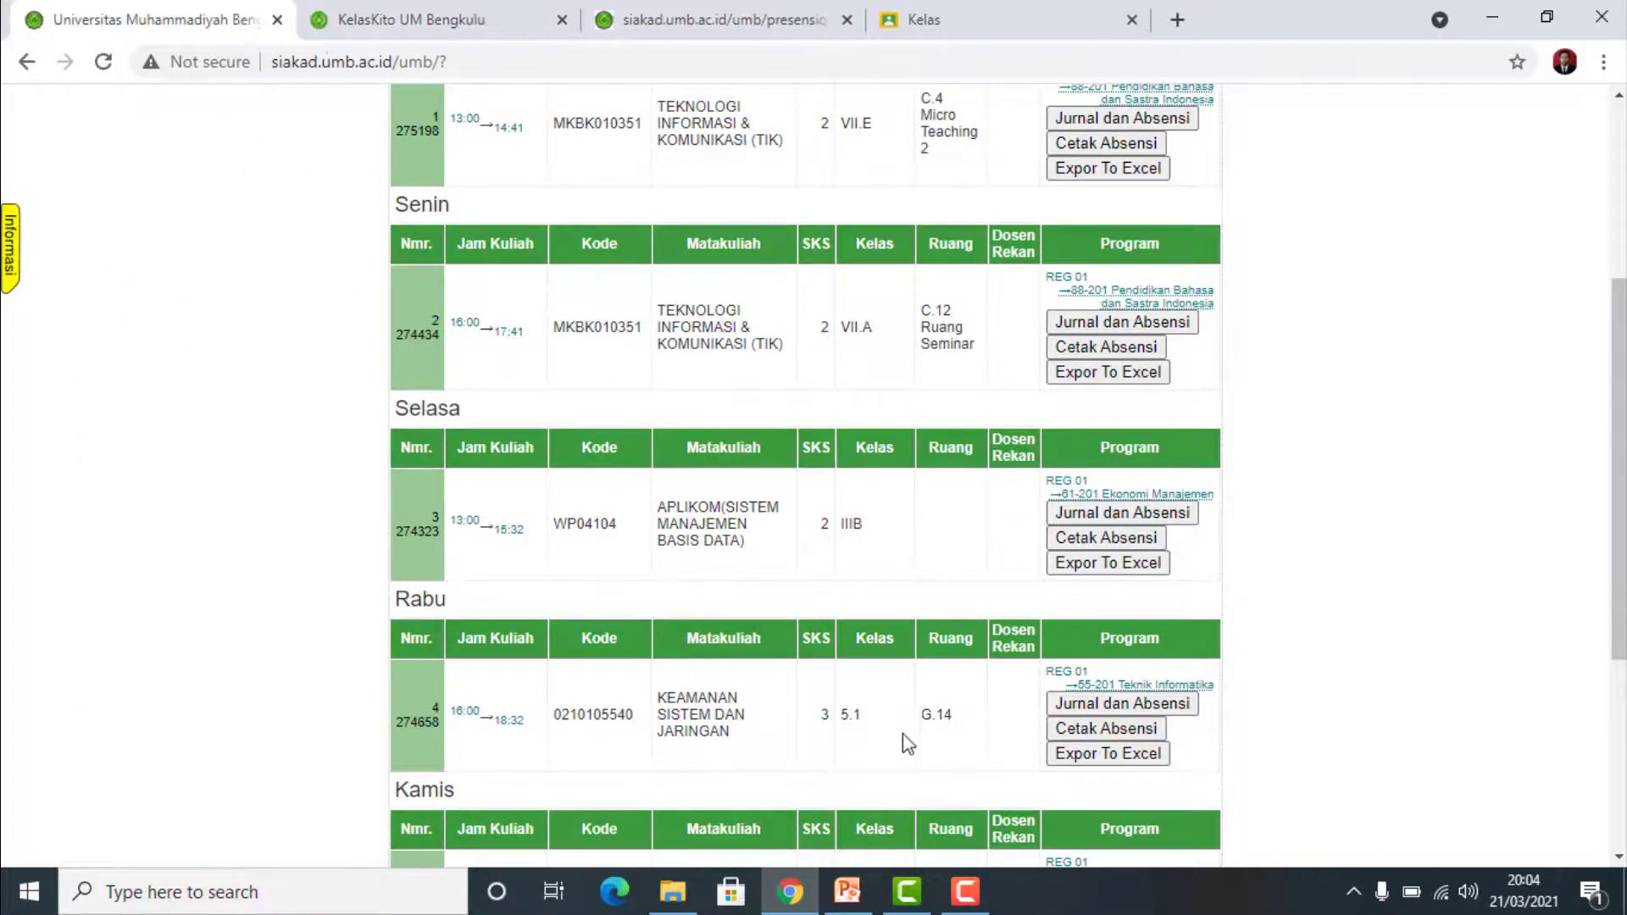
Open the journal page of Wednesday's KEAMANAN SISTEM DAN JARINGAN class, review its printable lecture journal, and close the printable version.
{"action": "left_click", "coordinate": [1105, 707]}
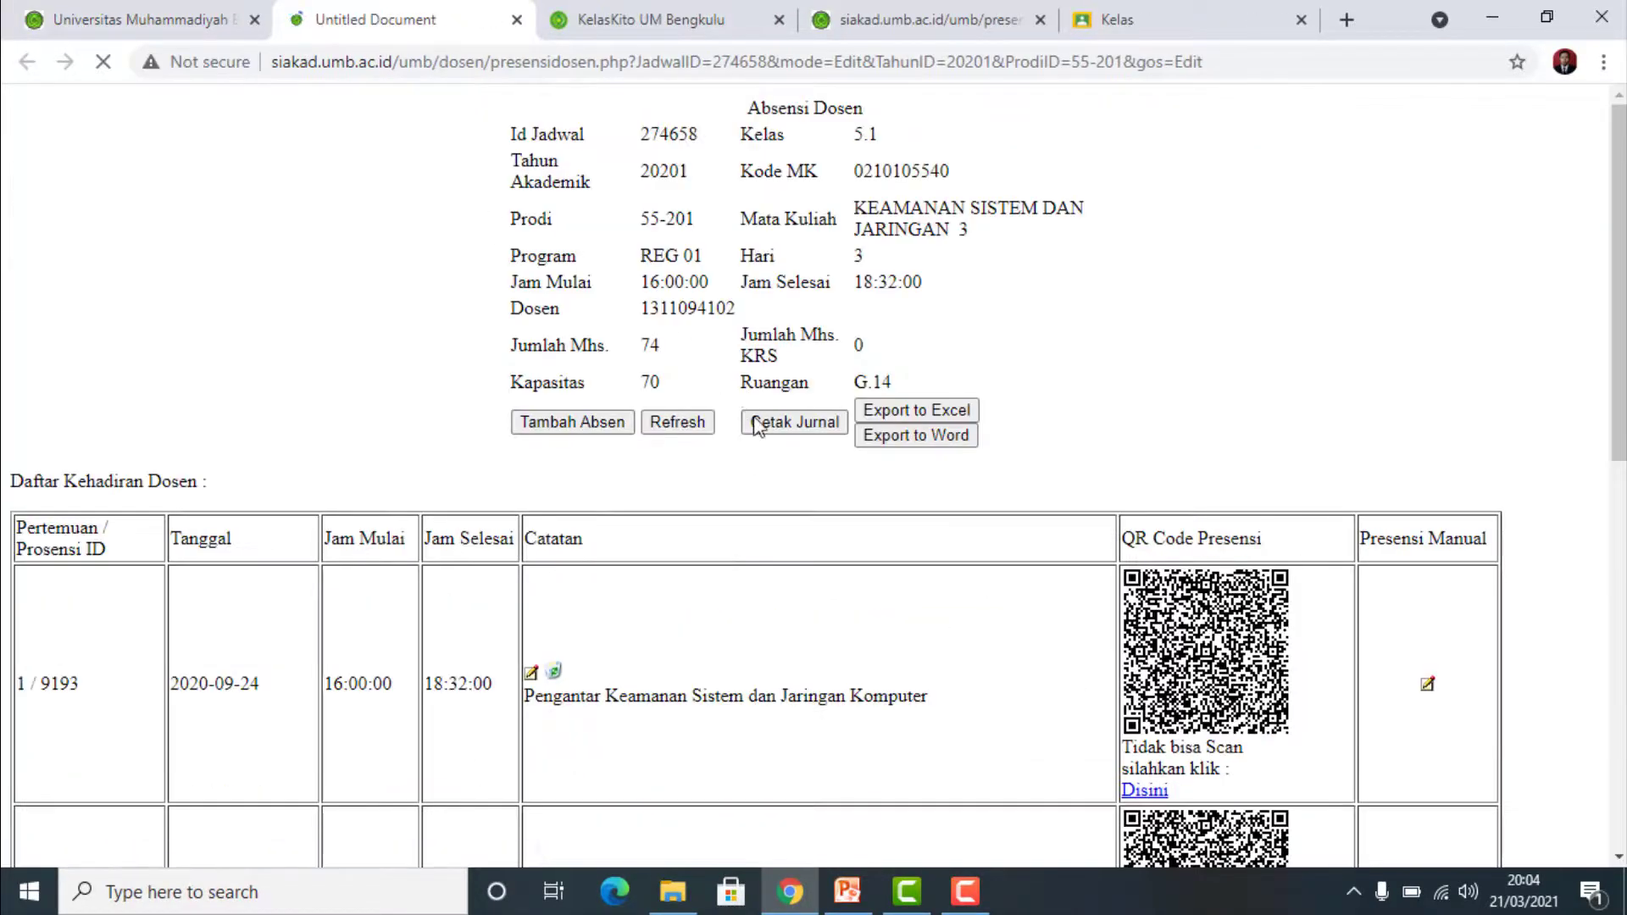
{"action": "left_click", "coordinate": [796, 422]}
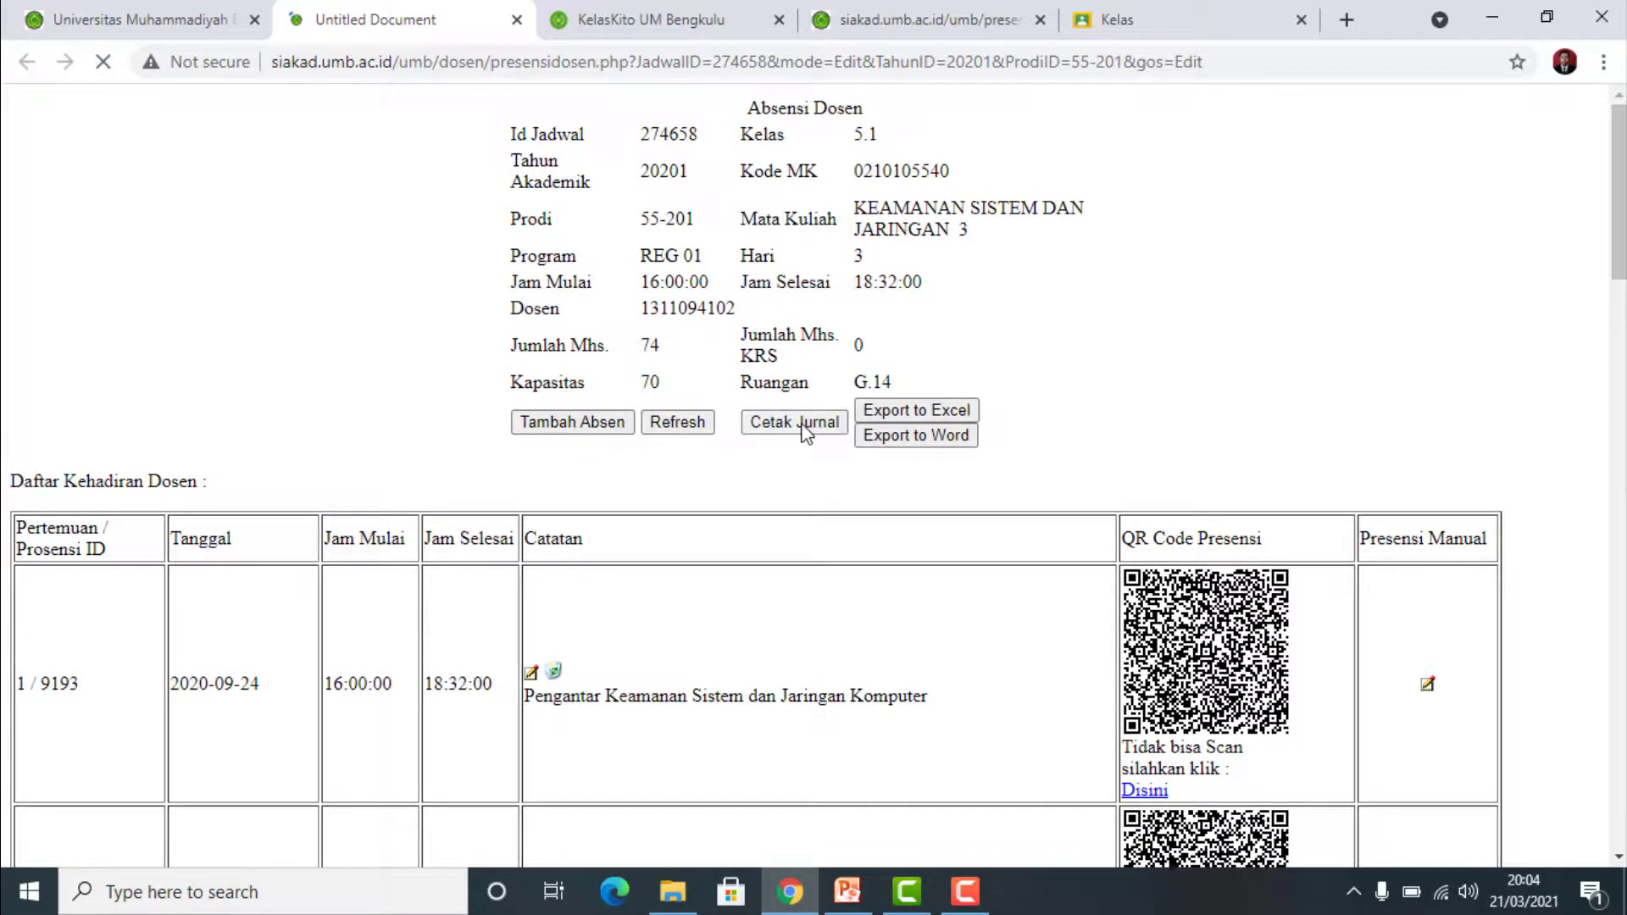
{"action": "scroll", "coordinate": [701, 492], "scroll_direction": "down", "scroll_amount": 2}
{"action": "scroll", "coordinate": [700, 491], "scroll_direction": "up", "scroll_amount": 2}
{"action": "scroll", "coordinate": [248, 388], "scroll_direction": "down", "scroll_amount": 3}
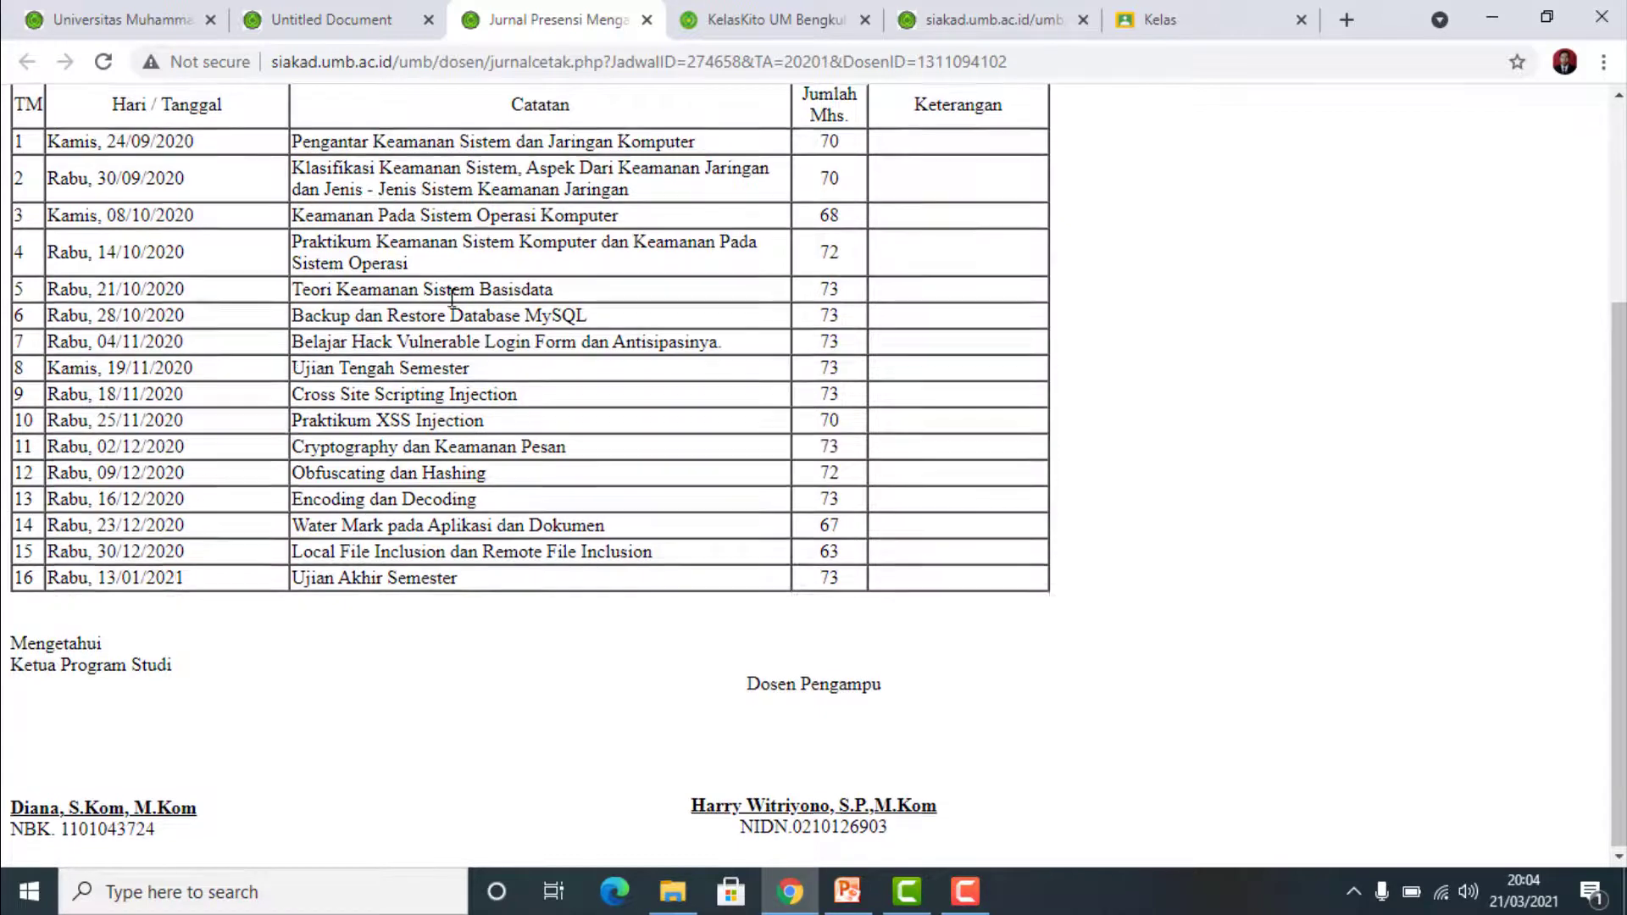
{"action": "scroll", "coordinate": [451, 296], "scroll_direction": "up", "scroll_amount": 1}
{"action": "scroll", "coordinate": [485, 262], "scroll_direction": "down", "scroll_amount": 1}
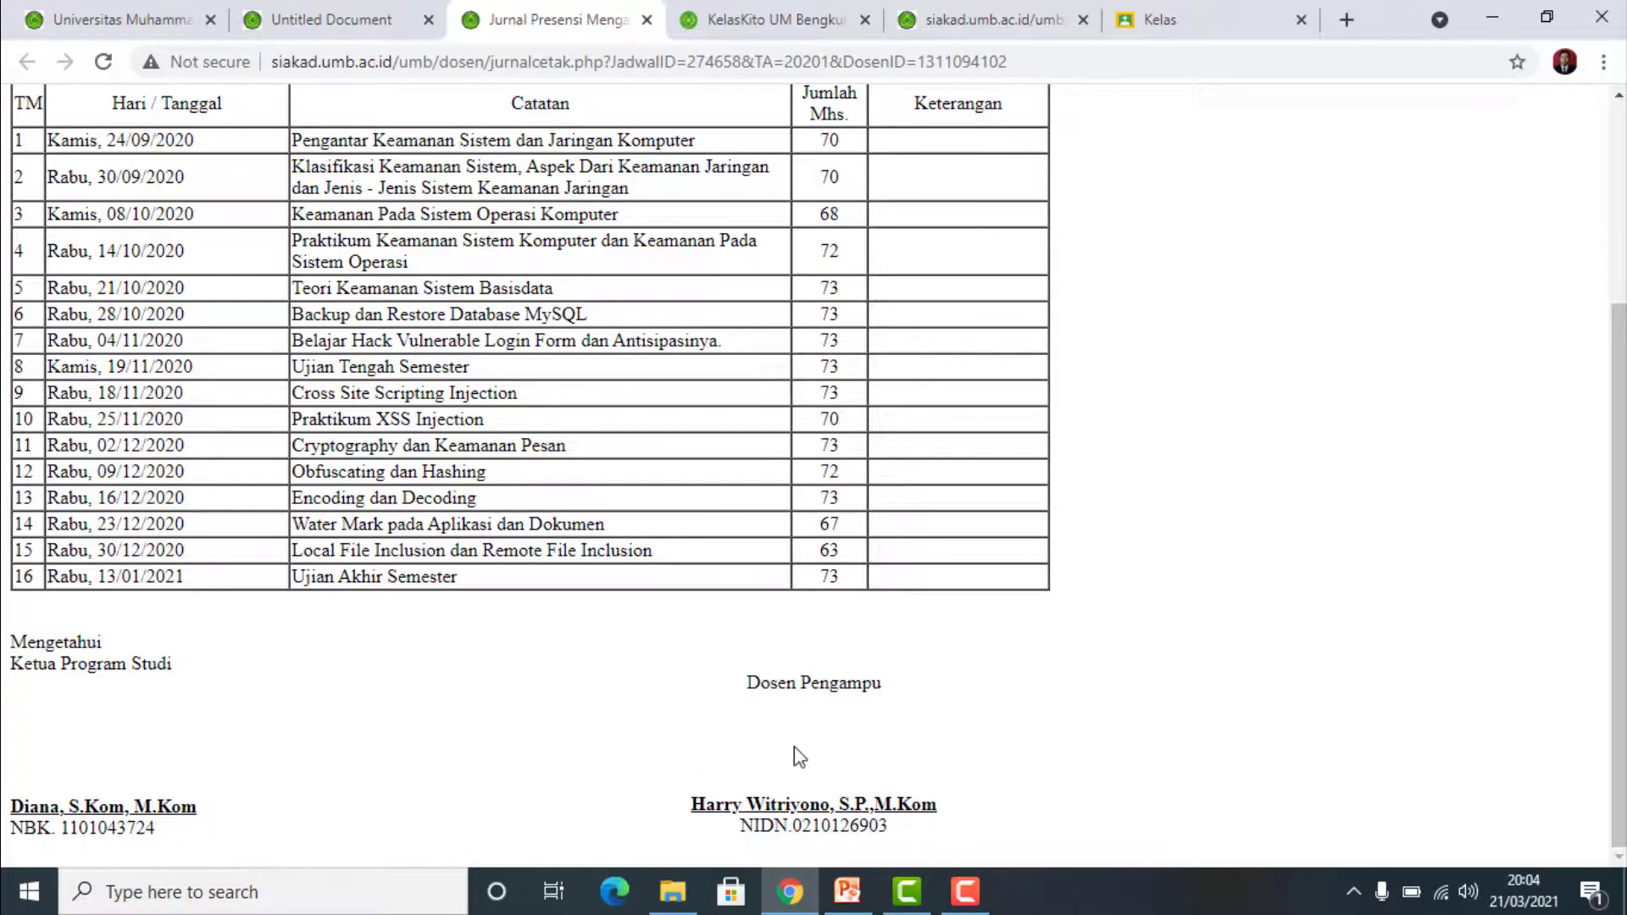
{"action": "scroll", "coordinate": [809, 719], "scroll_direction": "up", "scroll_amount": 3}
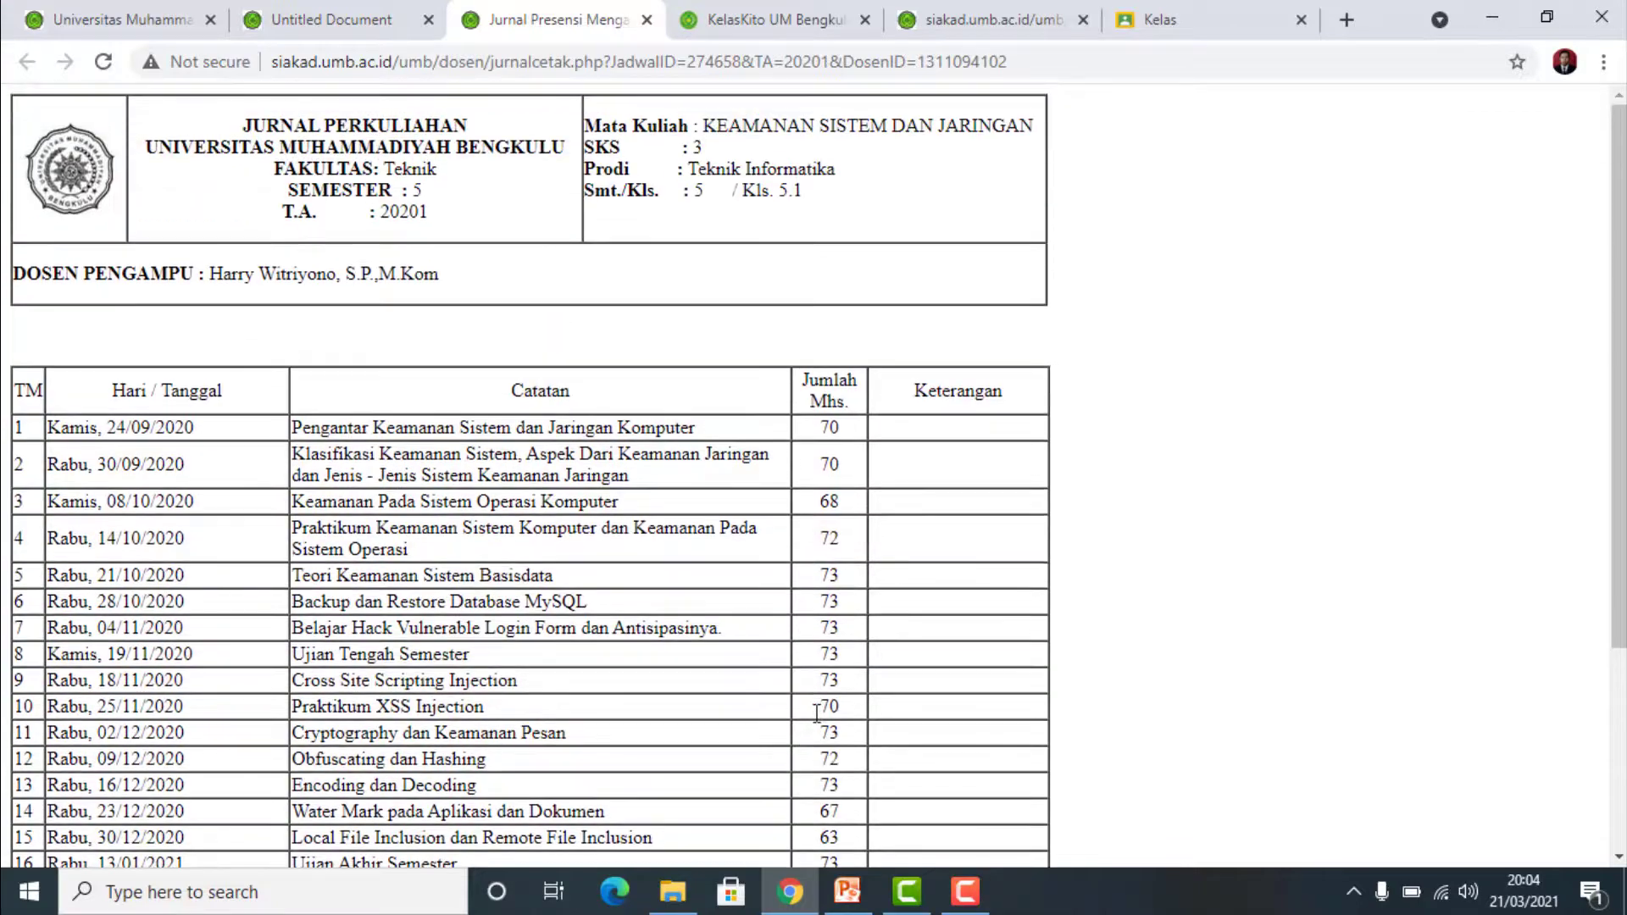
{"action": "left_click", "coordinate": [649, 24]}
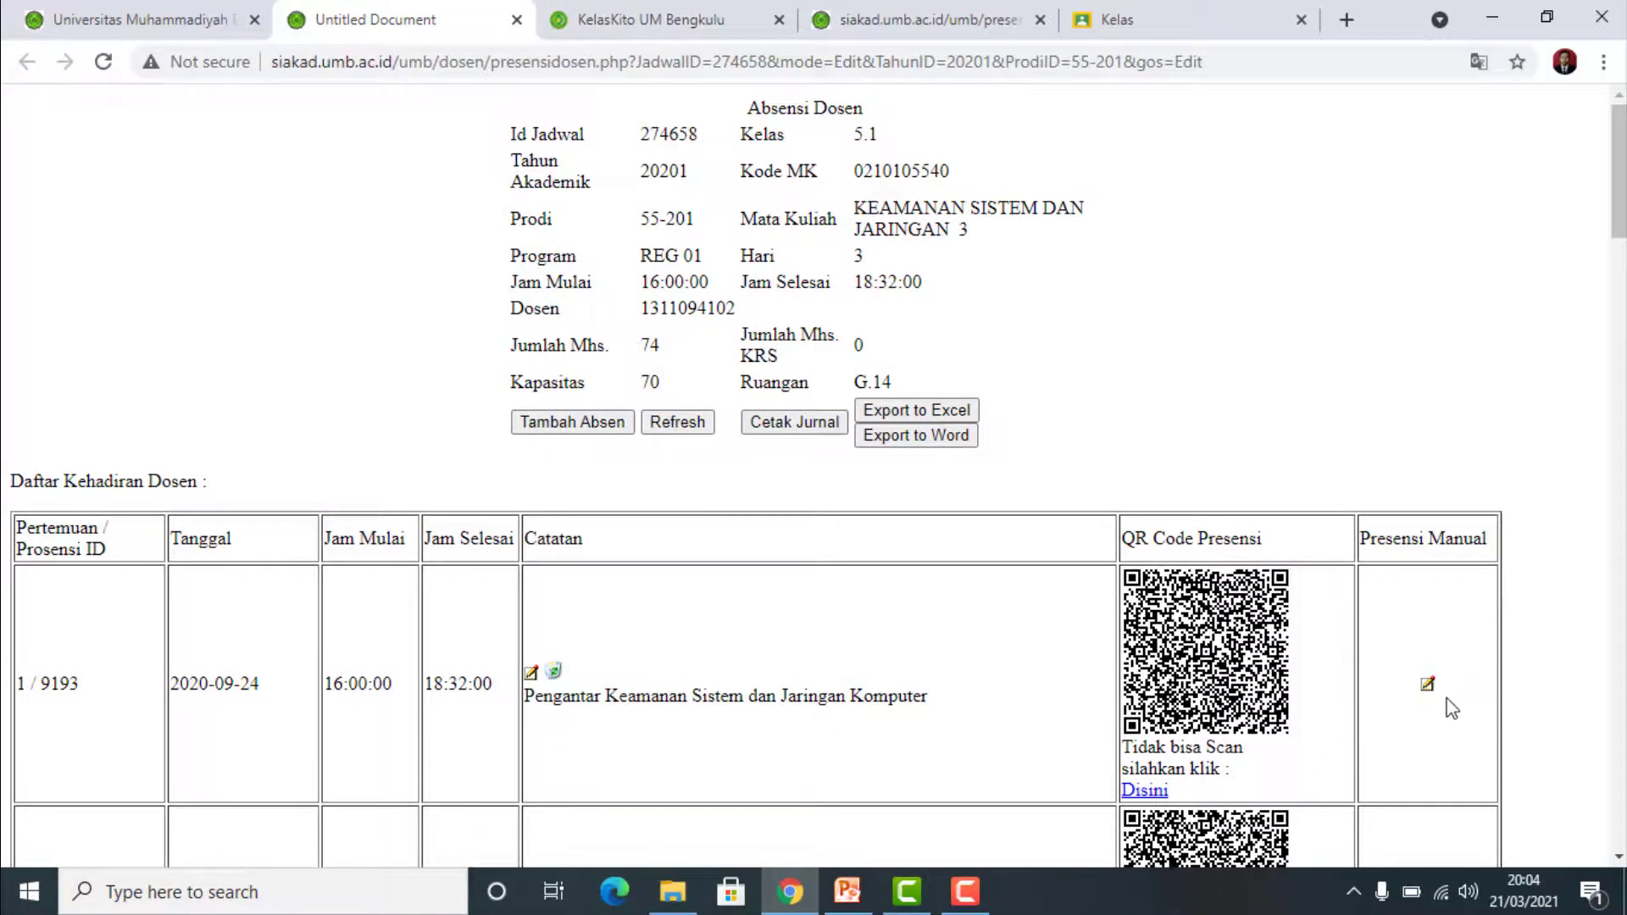
View the manual student attendance form for meeting 1, and close it along with the class journal page.
{"action": "left_click", "coordinate": [1429, 686]}
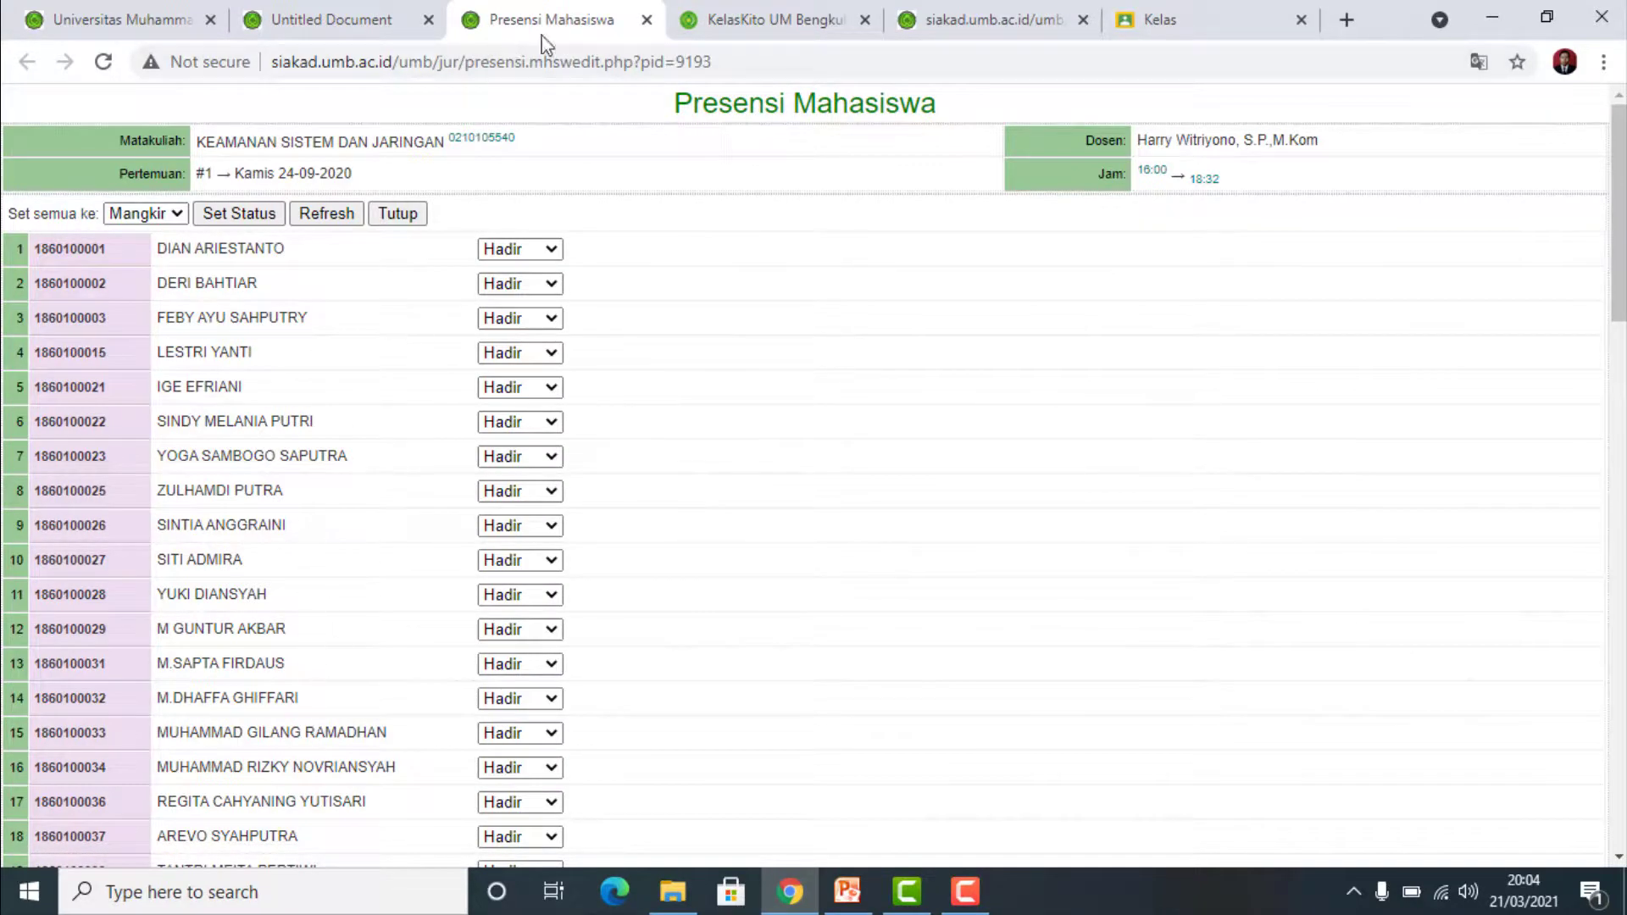
{"action": "left_click", "coordinate": [647, 19]}
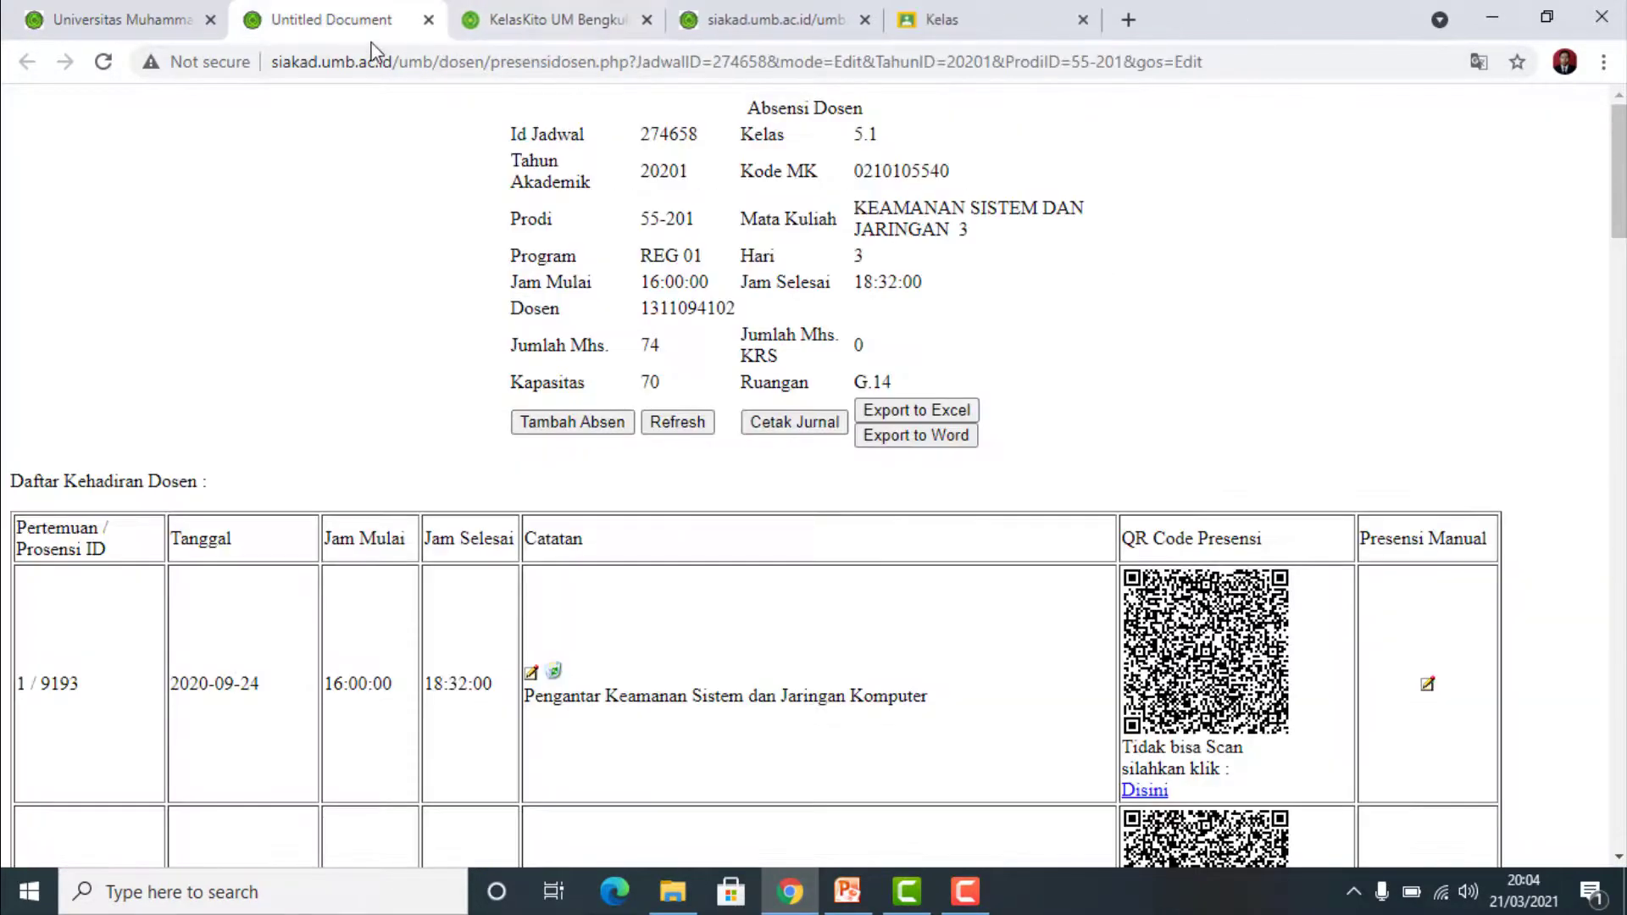
{"action": "left_click", "coordinate": [429, 20]}
Open the Penilaian page and display the student grades of Wednesday's KEAMANAN SISTEM DAN JARINGAN class 5.1.
{"action": "left_click", "coordinate": [131, 21]}
{"action": "scroll", "coordinate": [653, 411], "scroll_direction": "up", "scroll_amount": 5}
{"action": "mouse_move", "coordinate": [651, 206]}
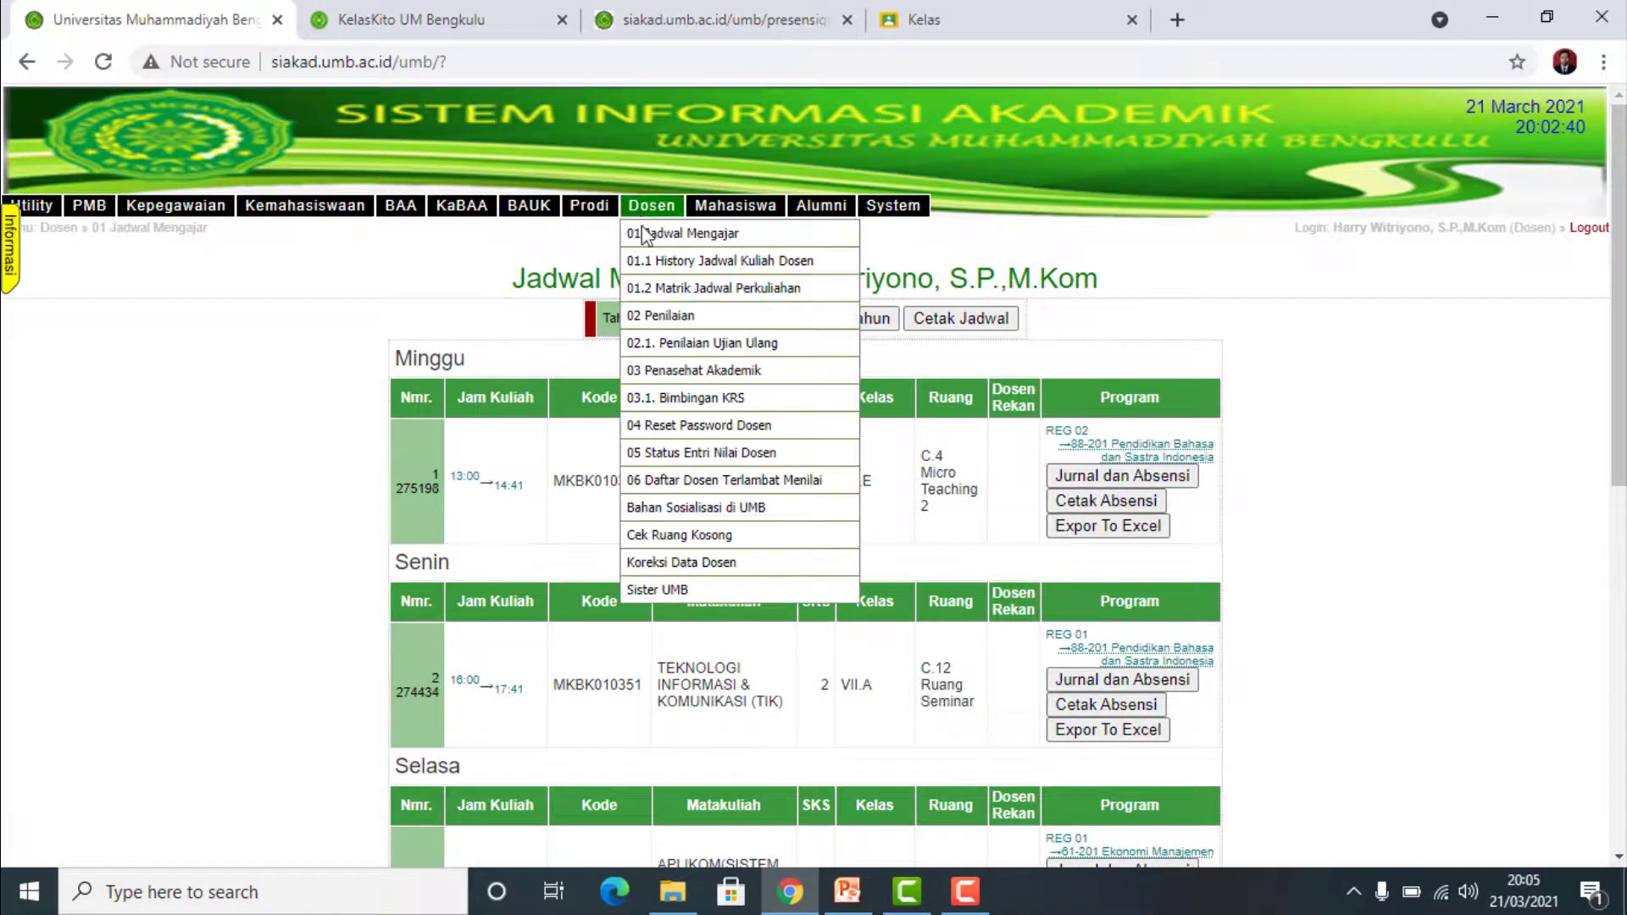
{"action": "left_click", "coordinate": [667, 316]}
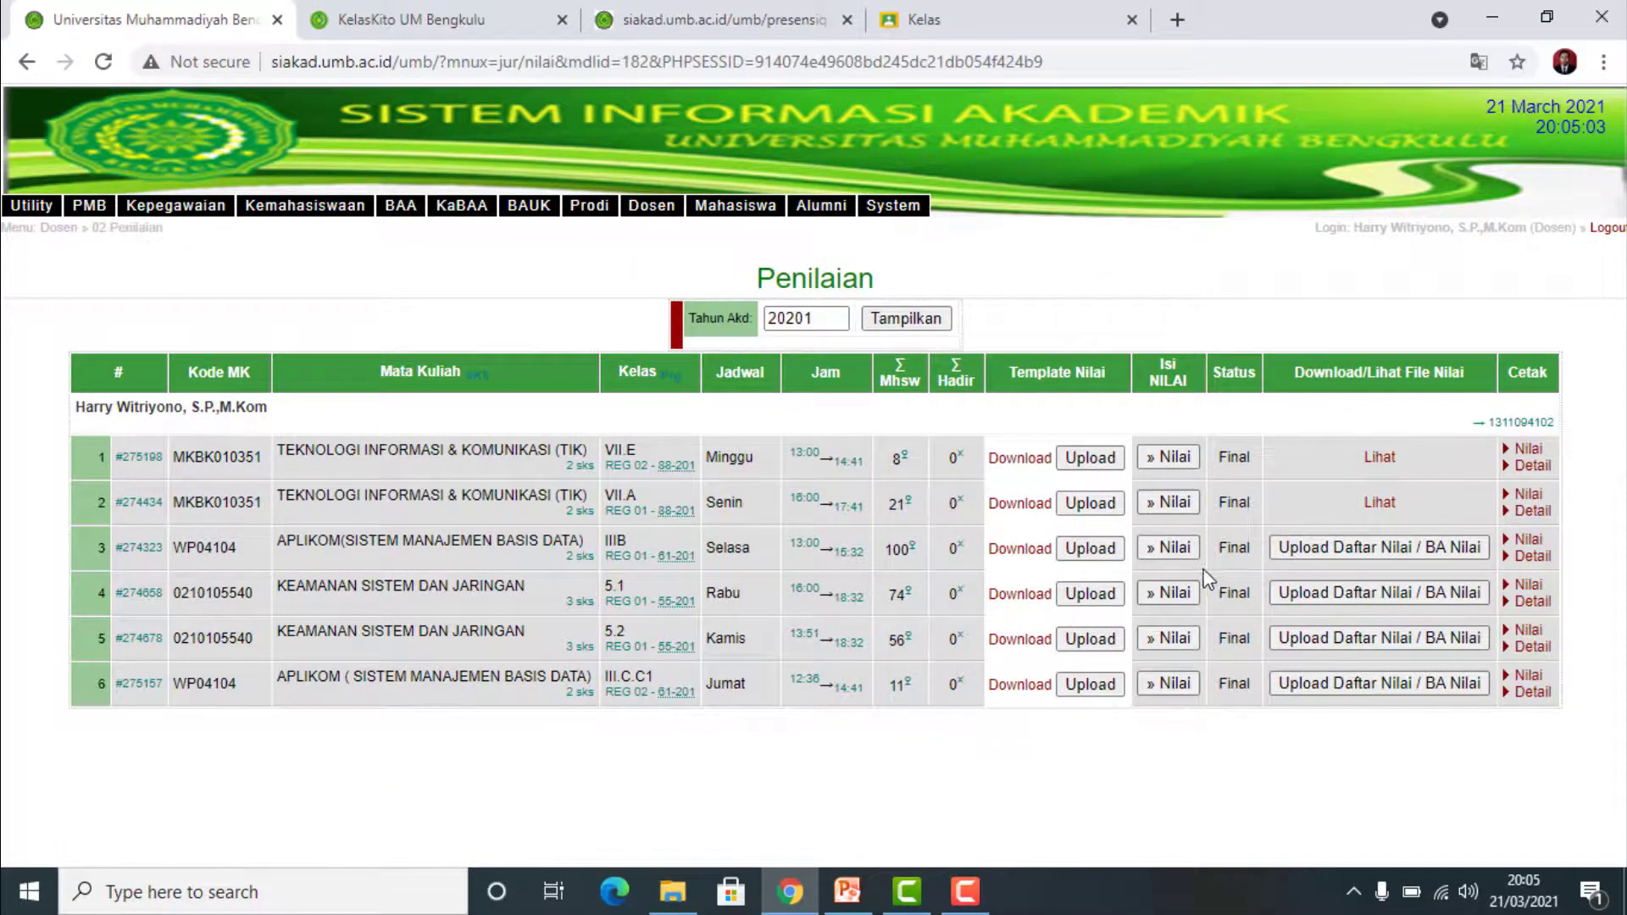
{"action": "left_click", "coordinate": [1197, 595]}
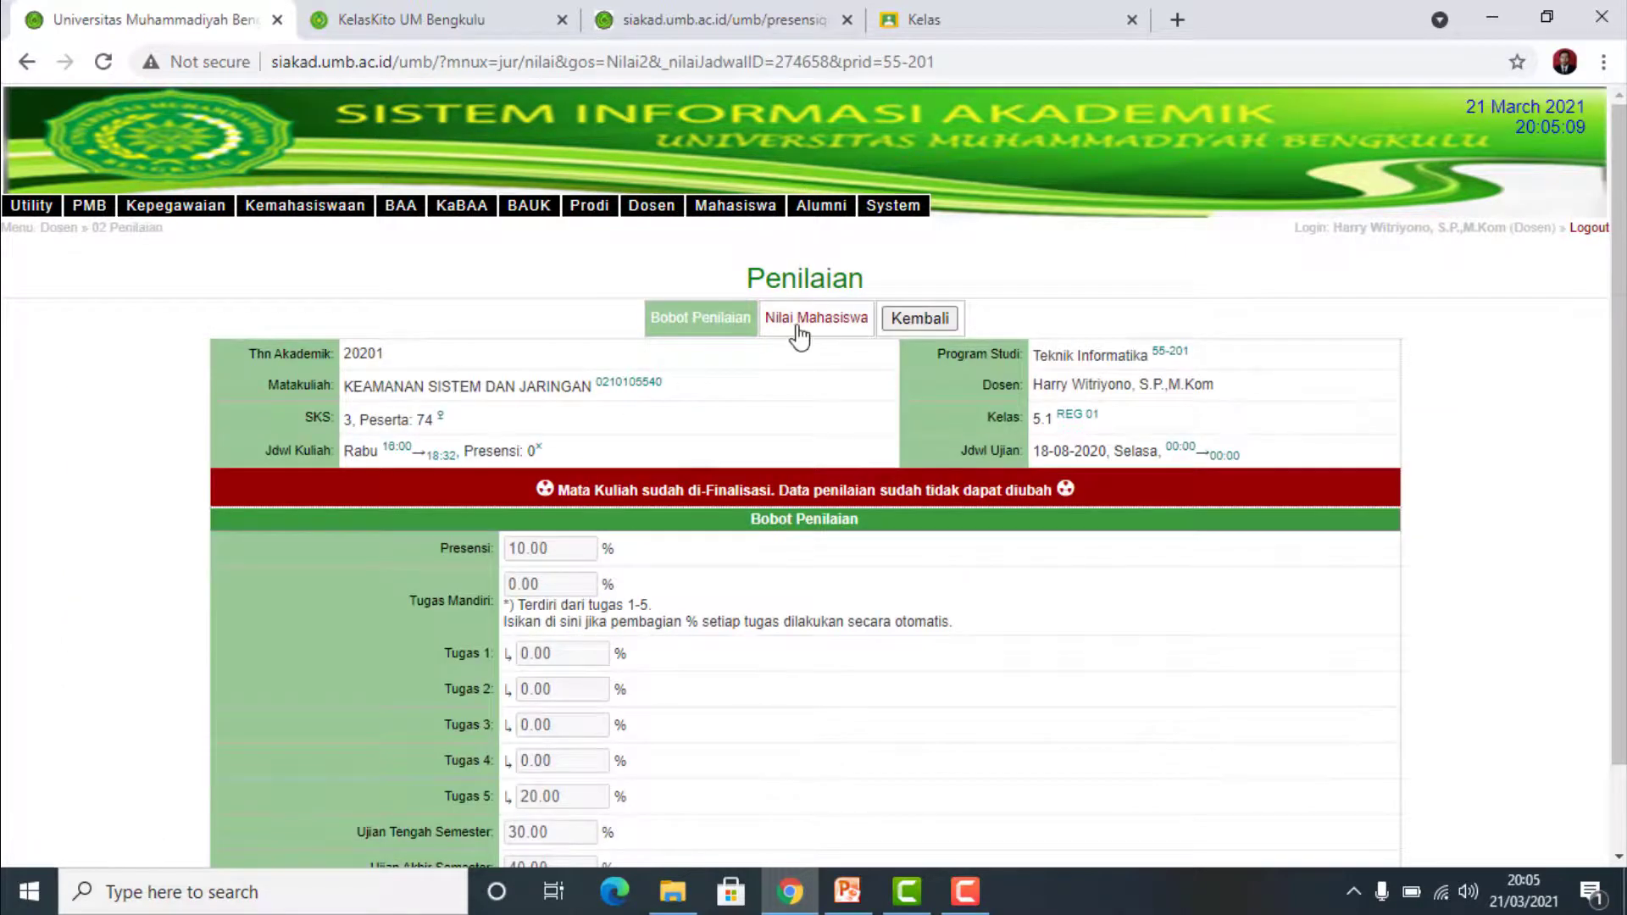
{"action": "left_click", "coordinate": [808, 337]}
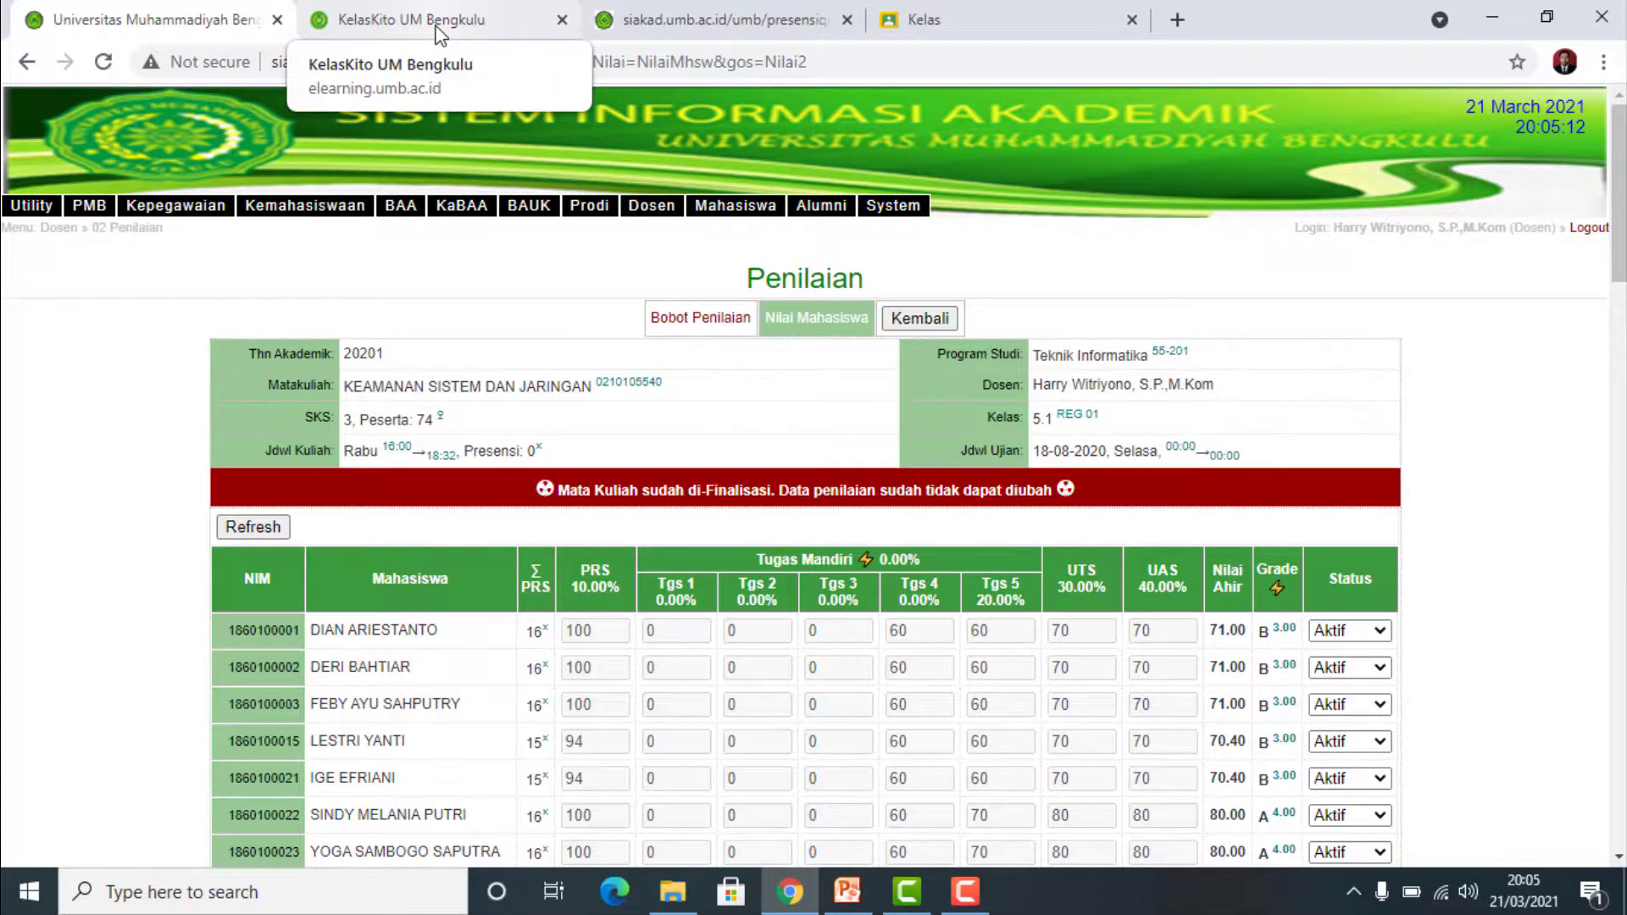
Show the KelasKito UM Bengkulu home page briefly and return to the SIAKAD student grades.
{"action": "left_click", "coordinate": [438, 33]}
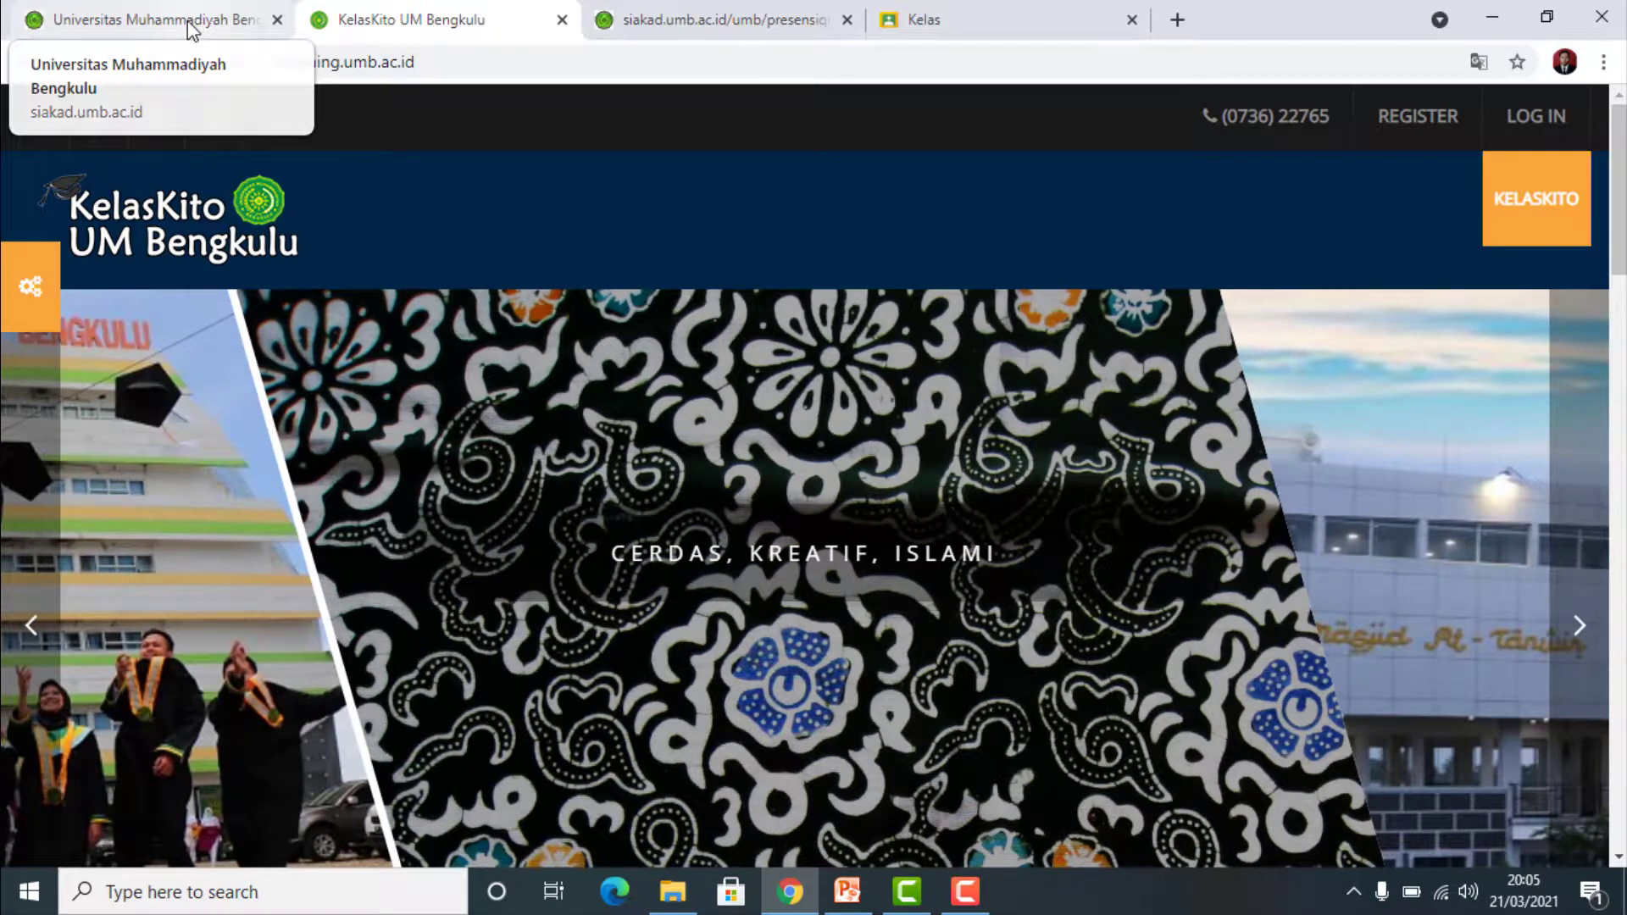
{"action": "left_click", "coordinate": [189, 25]}
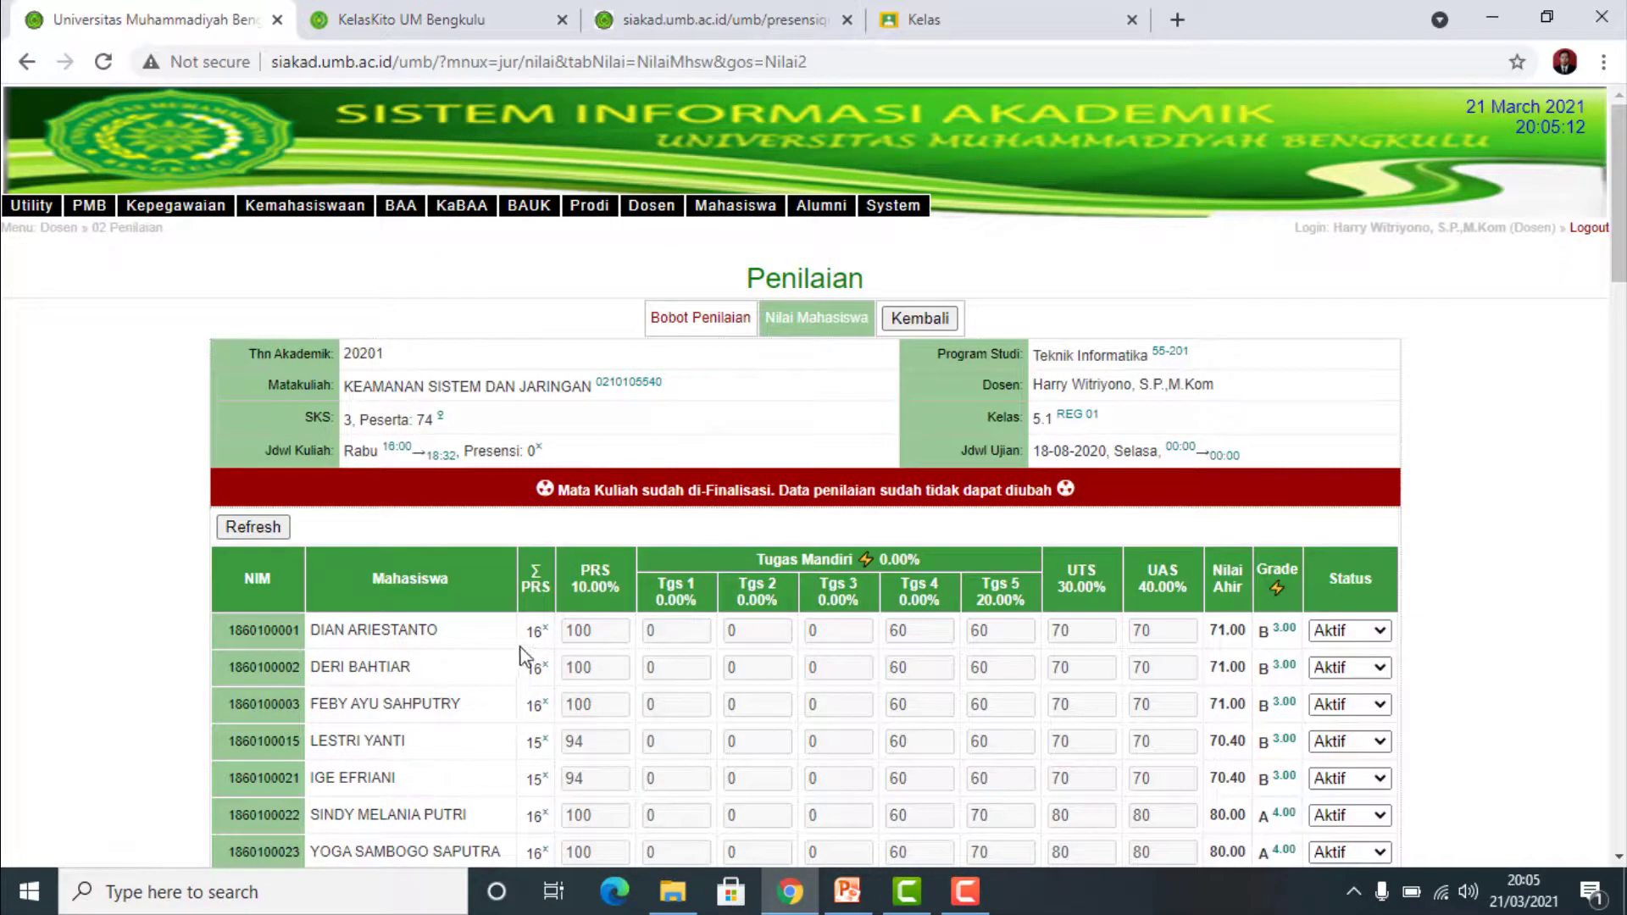